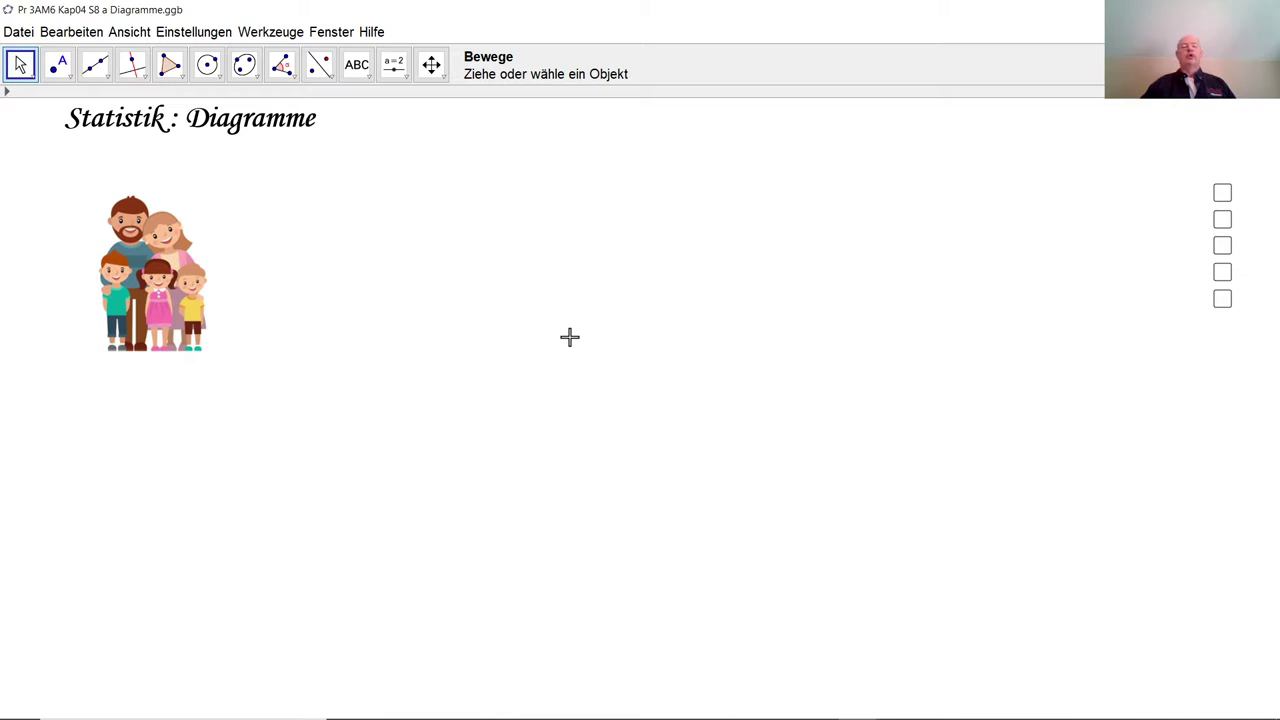
Display the Säulendiagramm, Histogramm, Kreisdiagramm, Kartesisches Diagramm and cumulative-frequency polygon one after another
left_click(1223, 193)
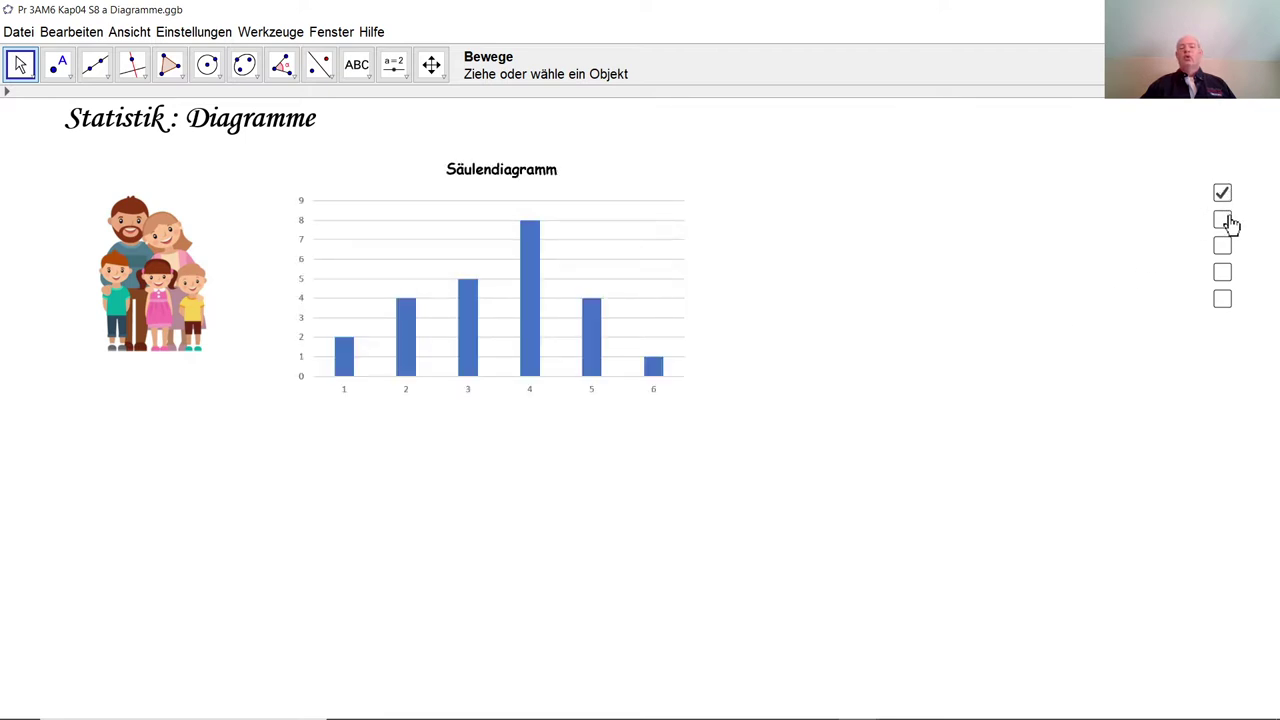
left_click(1223, 219)
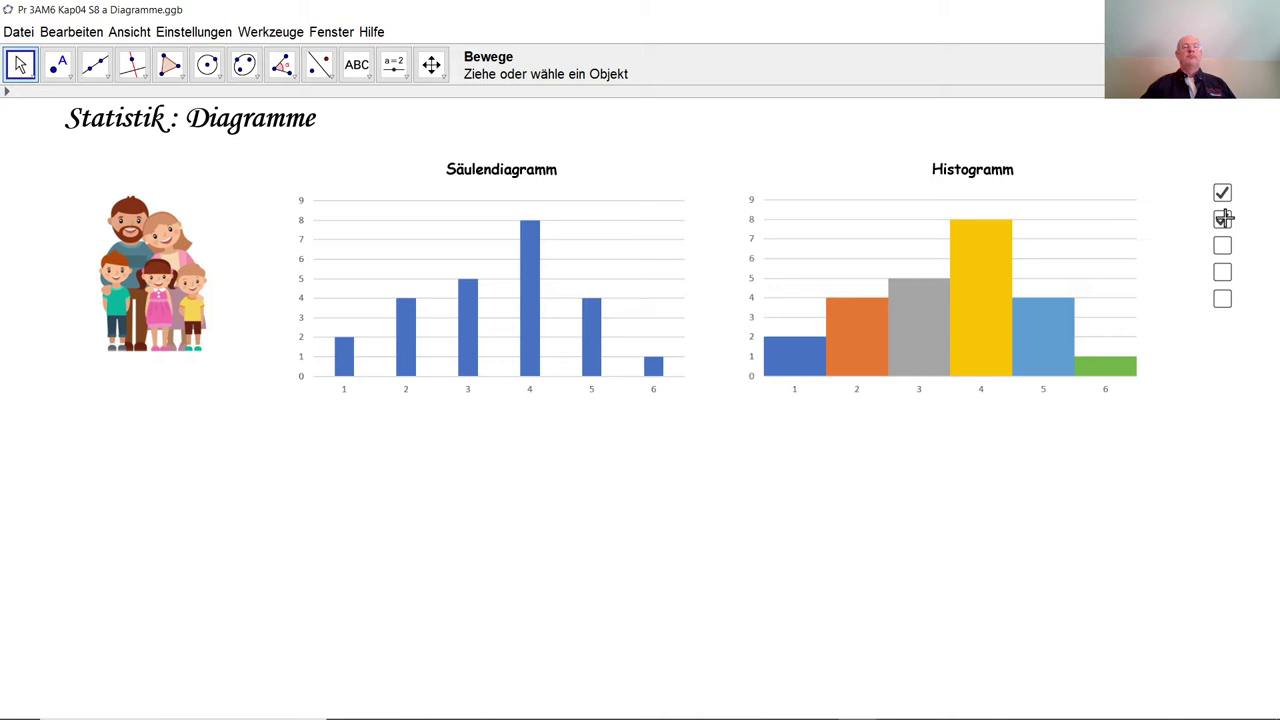
left_click(1222, 246)
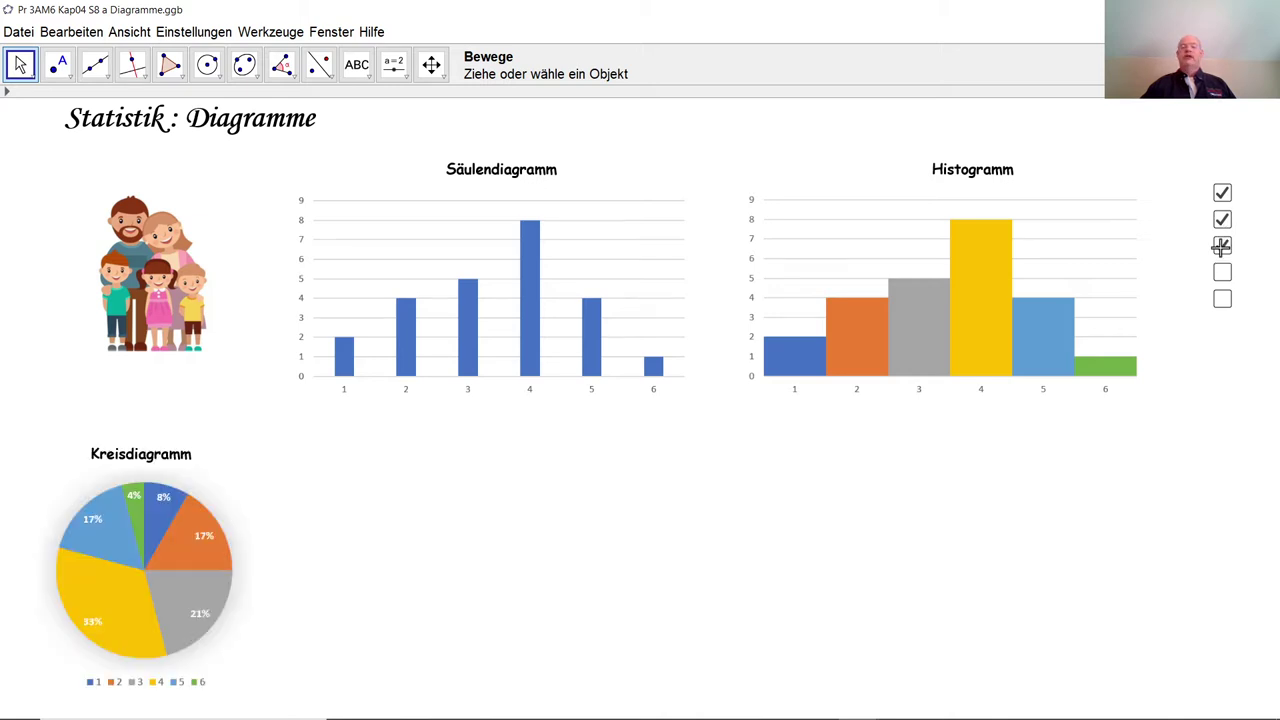
left_click(1222, 272)
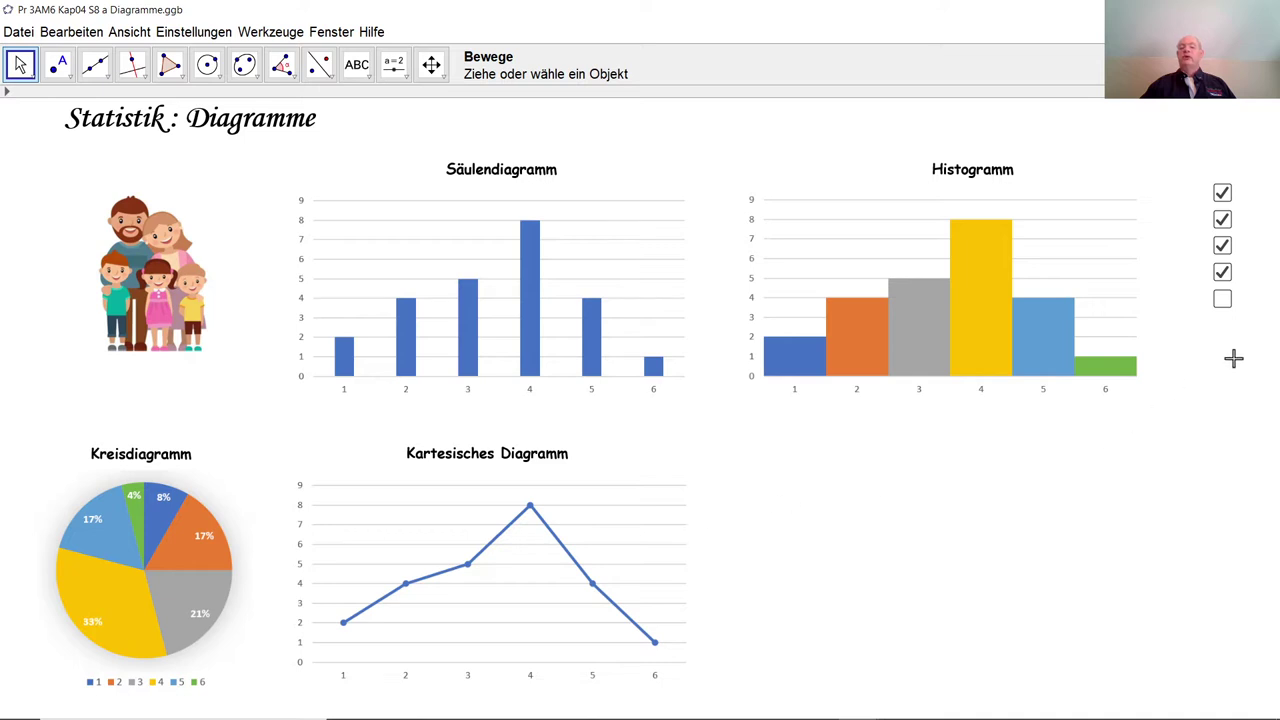
left_click(1222, 299)
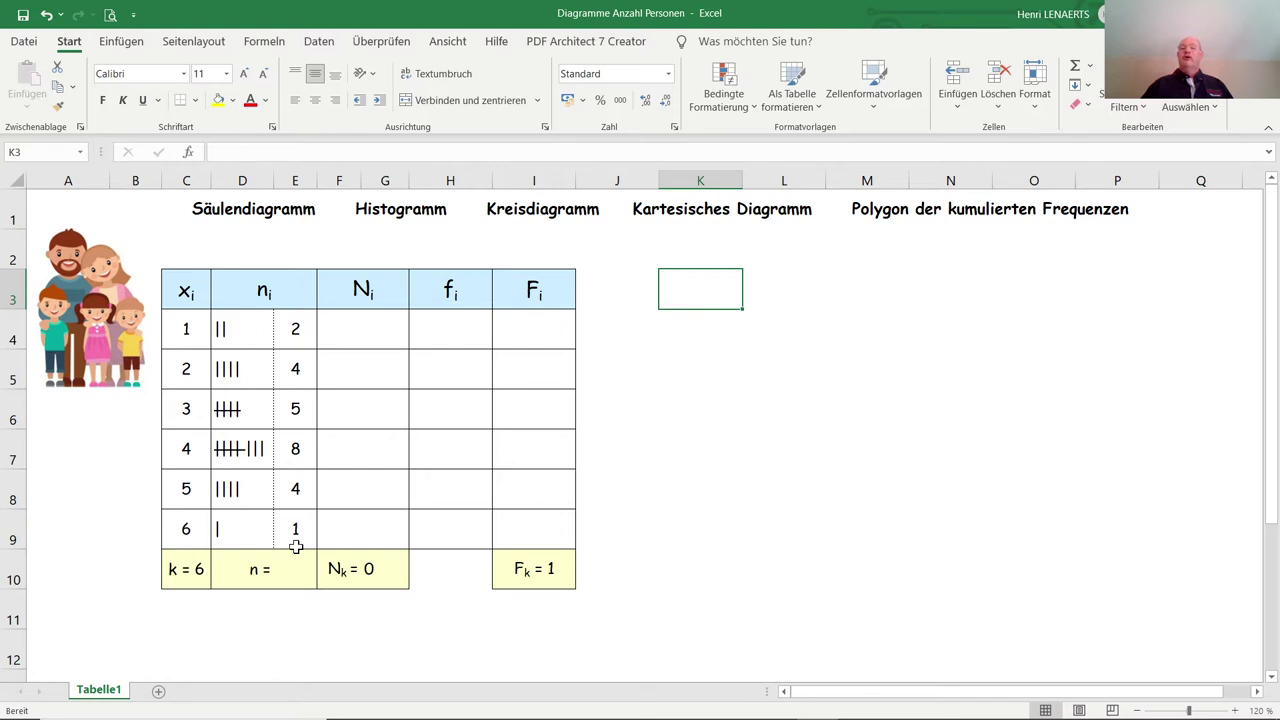
Enter =SUMME(E4:E9) in E10 with AutoSum so the total n reads 24
left_click(295, 572)
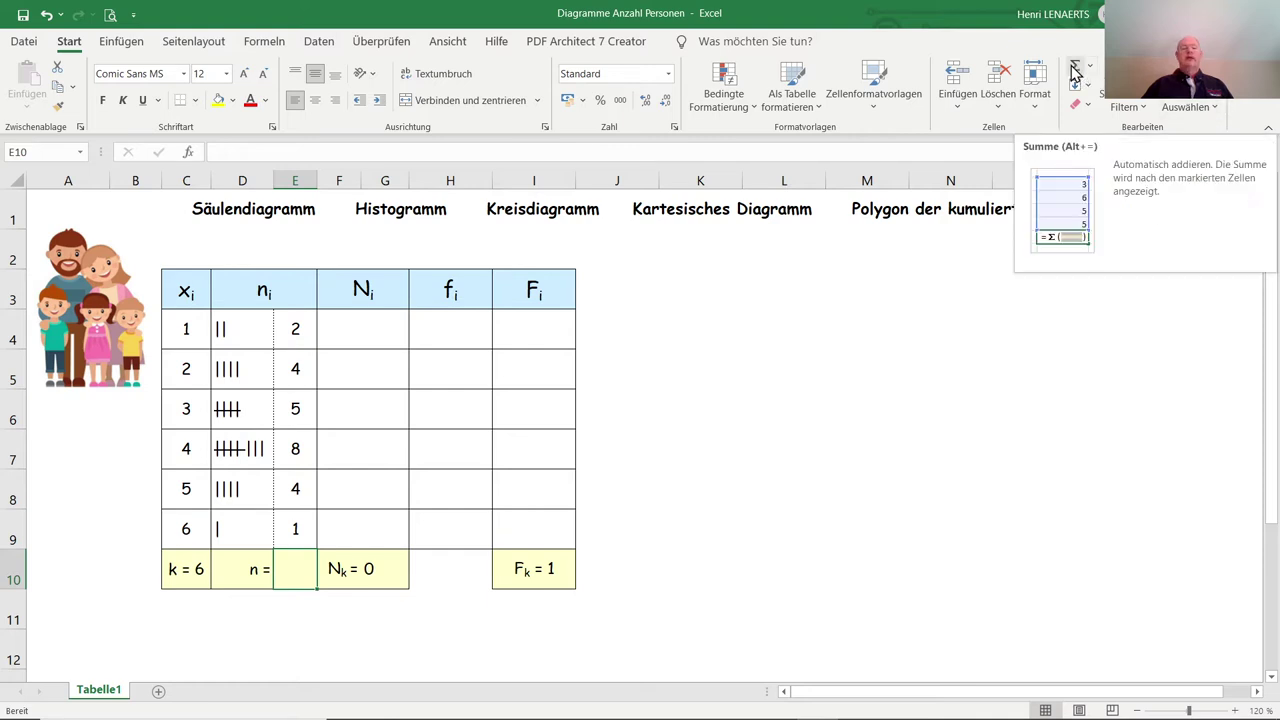
left_click(1074, 70)
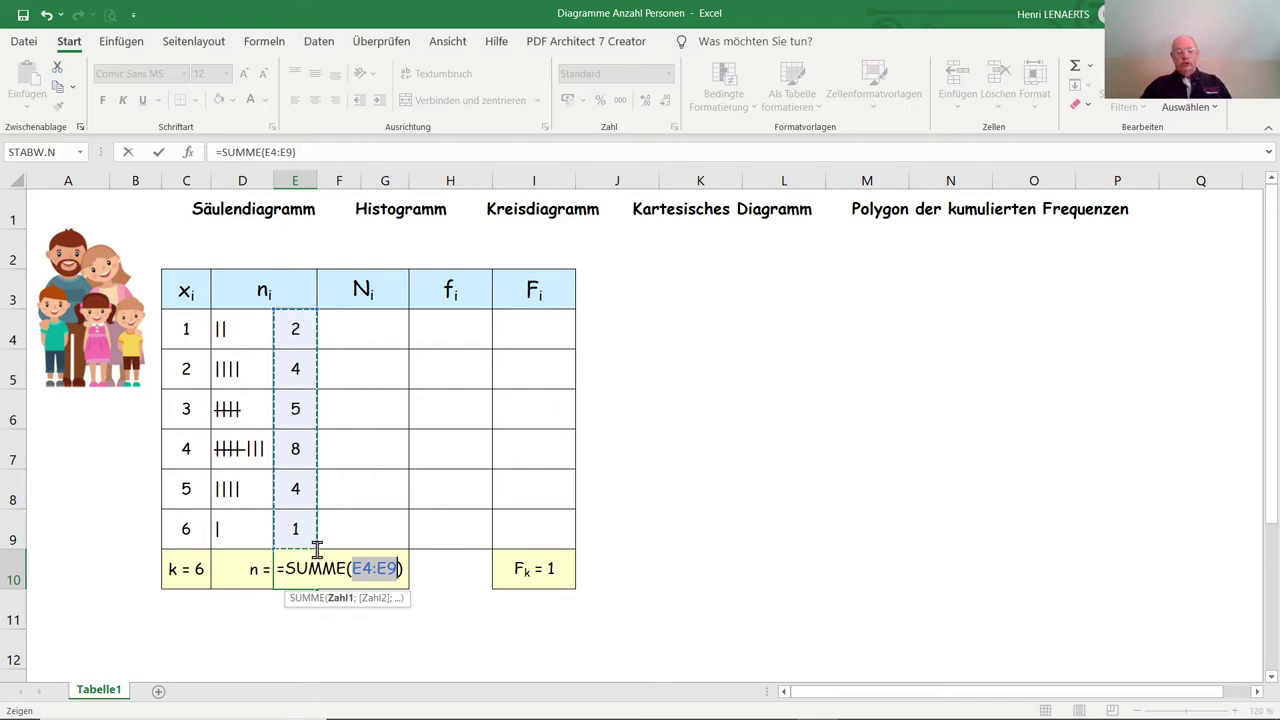
key("Return")
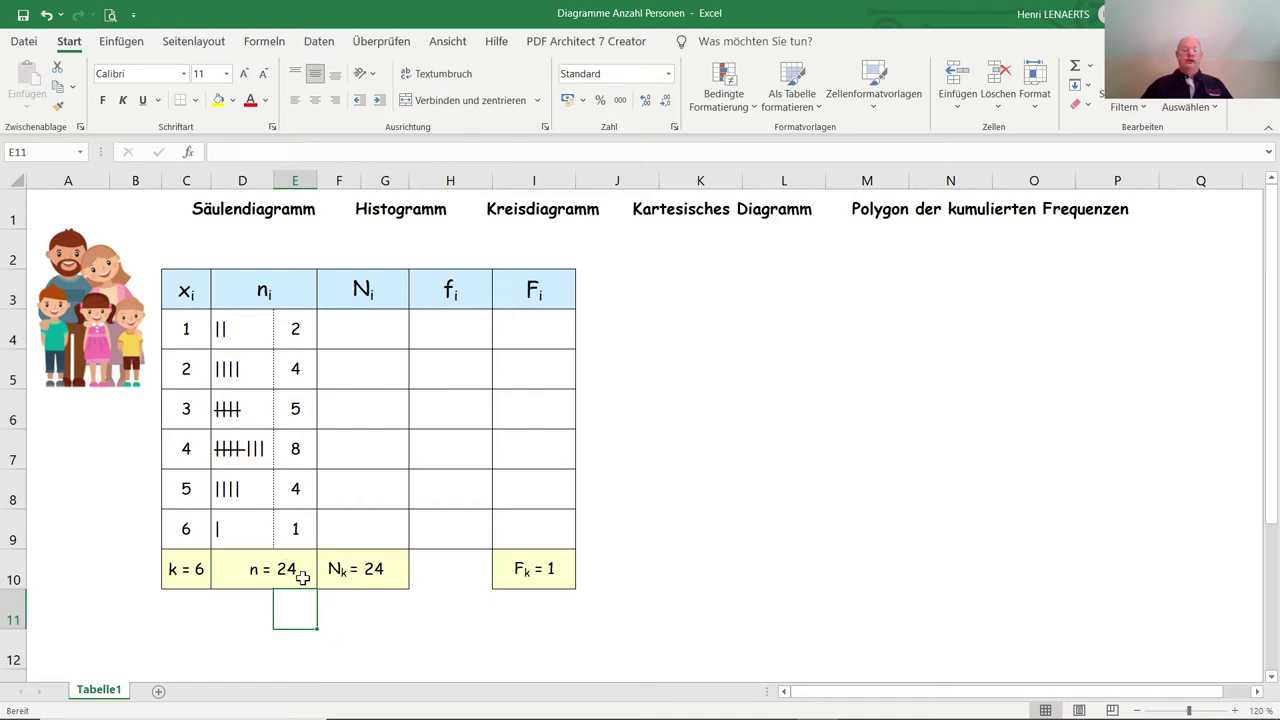
left_click(297, 567)
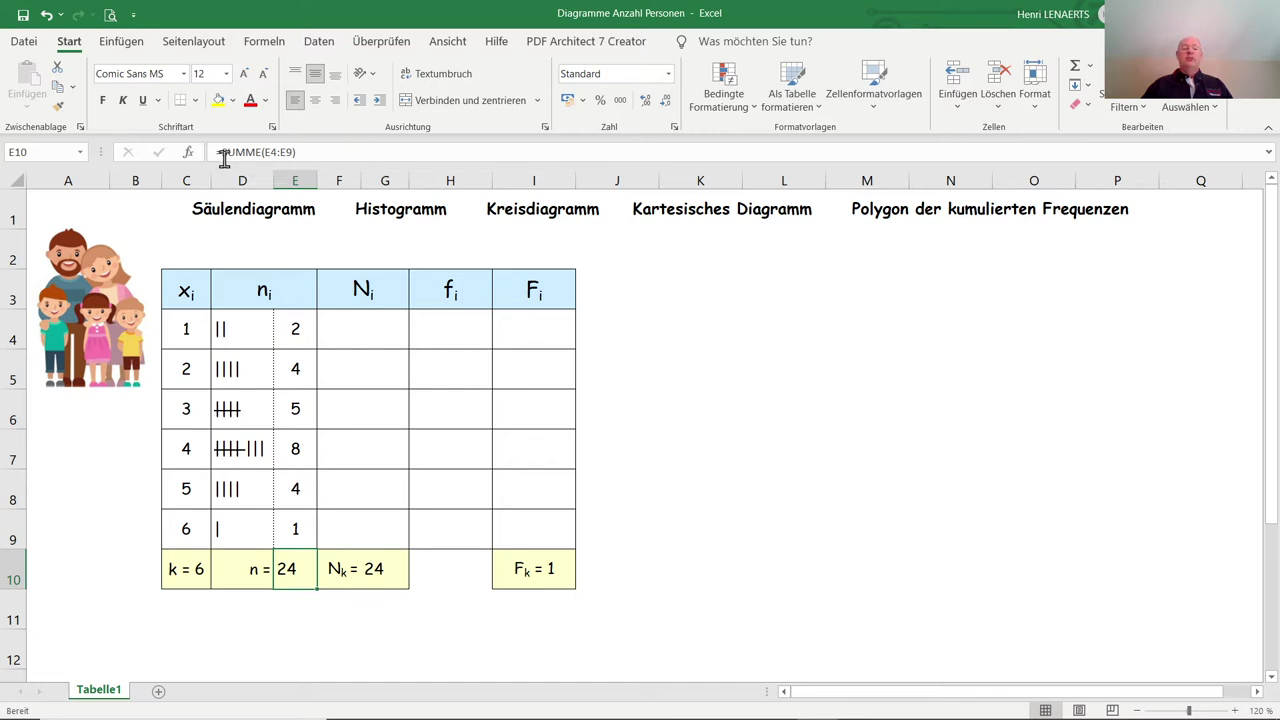
left_click(356, 333)
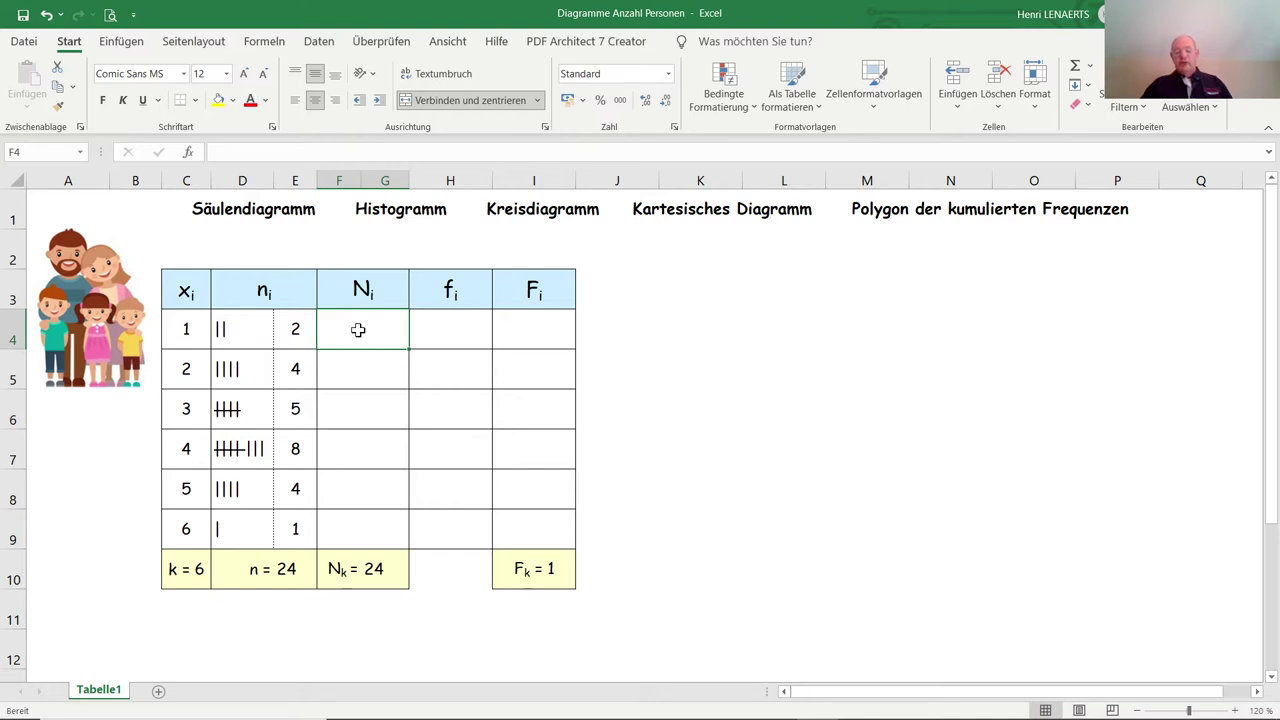
Enter =E4 in F4 so the first cumulative frequency is 2
type("=")
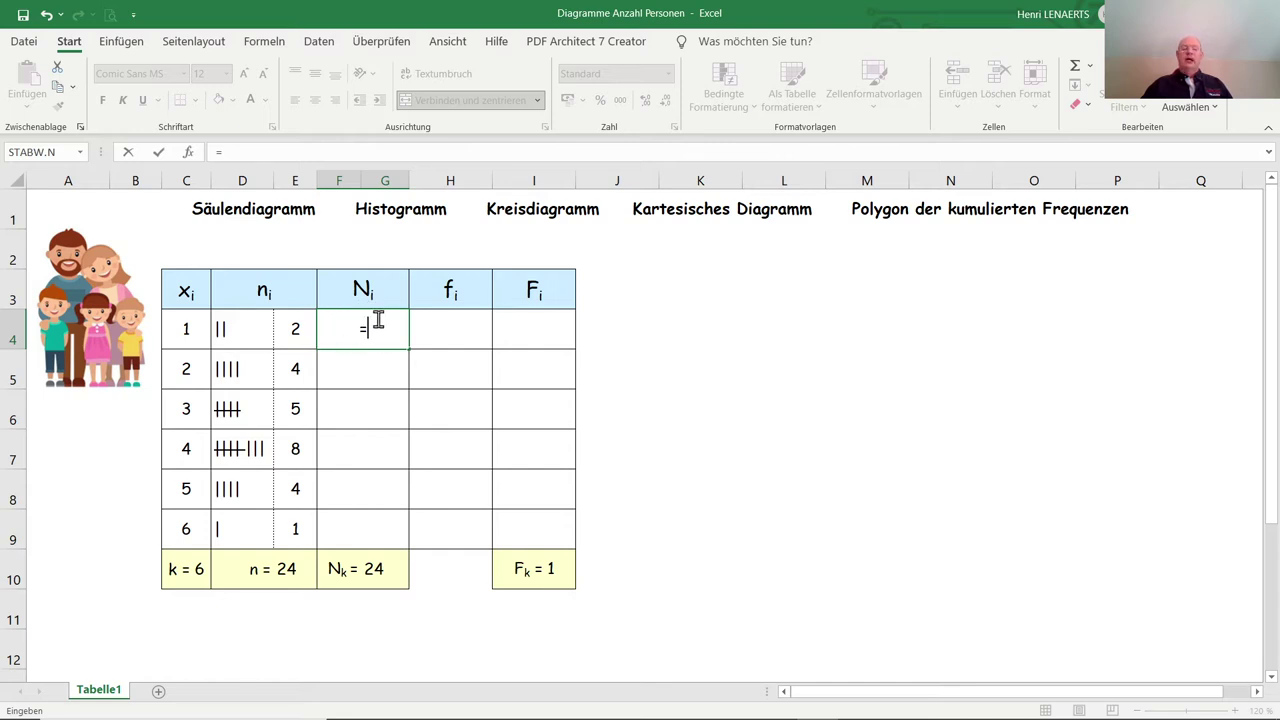
left_click(281, 325)
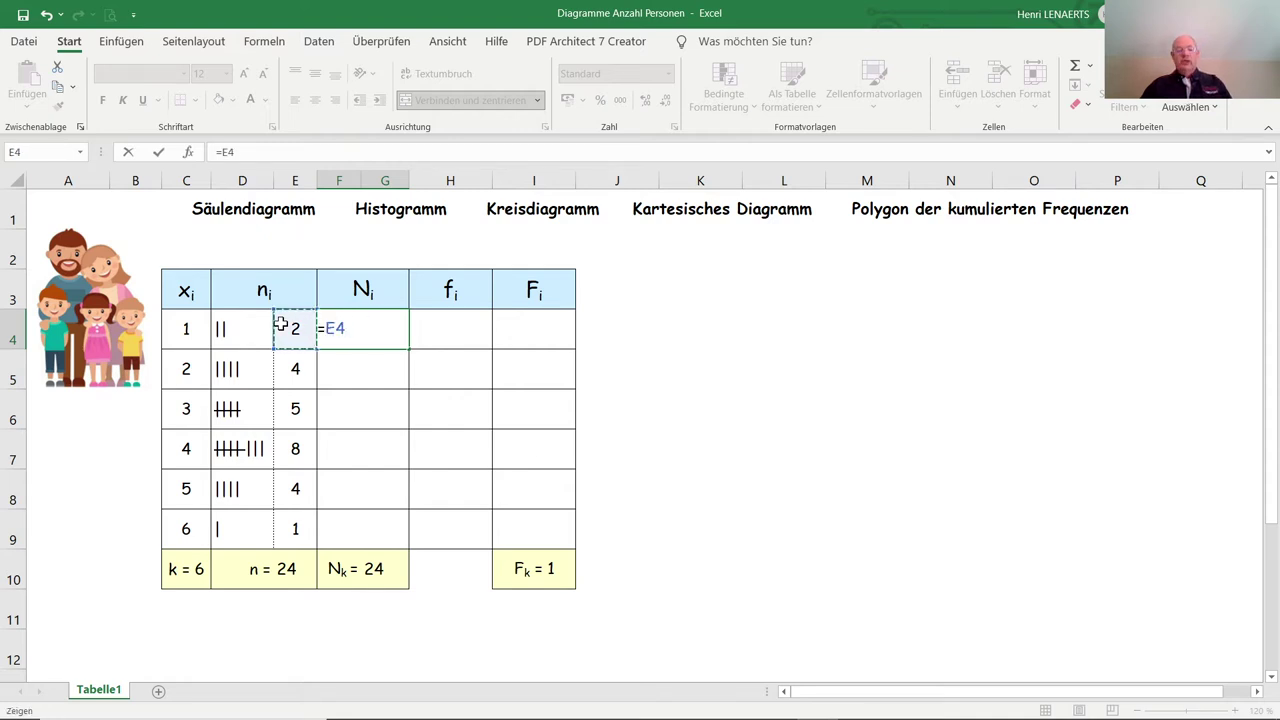
key("Return")
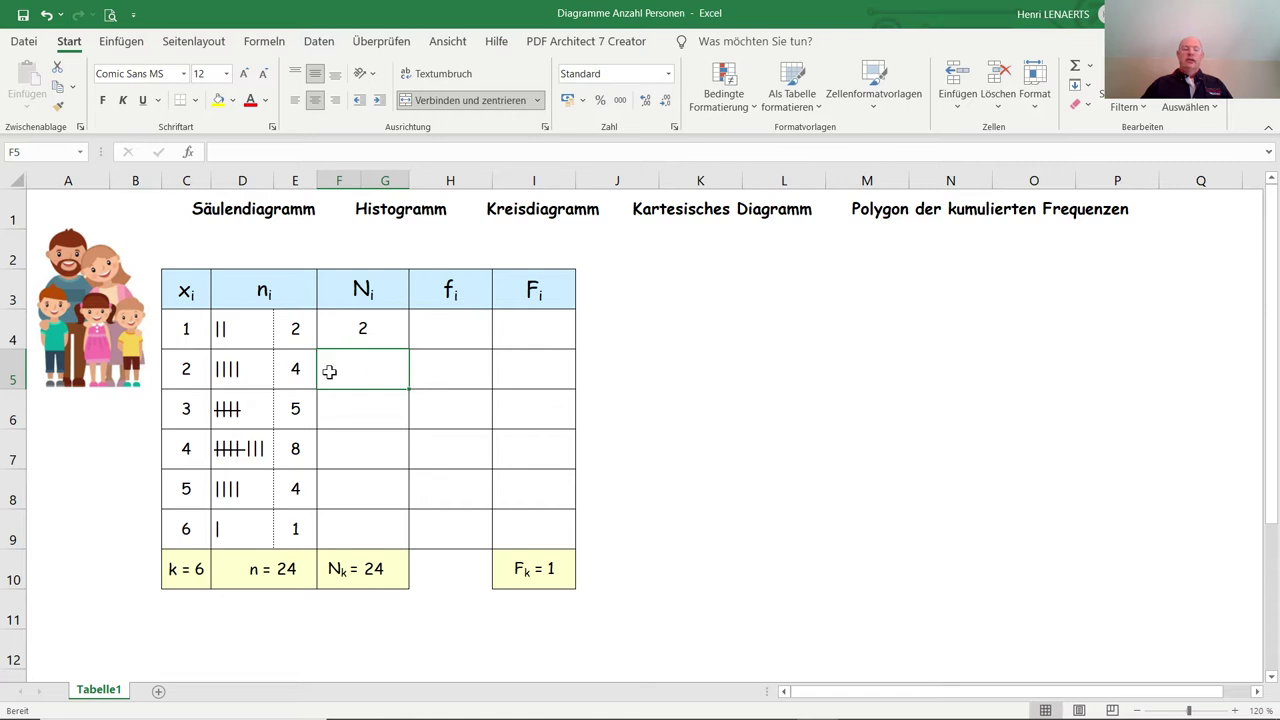
Enter =F4+E5 in F5 so the second cumulative frequency is 6
double_click(397, 373)
type("=")
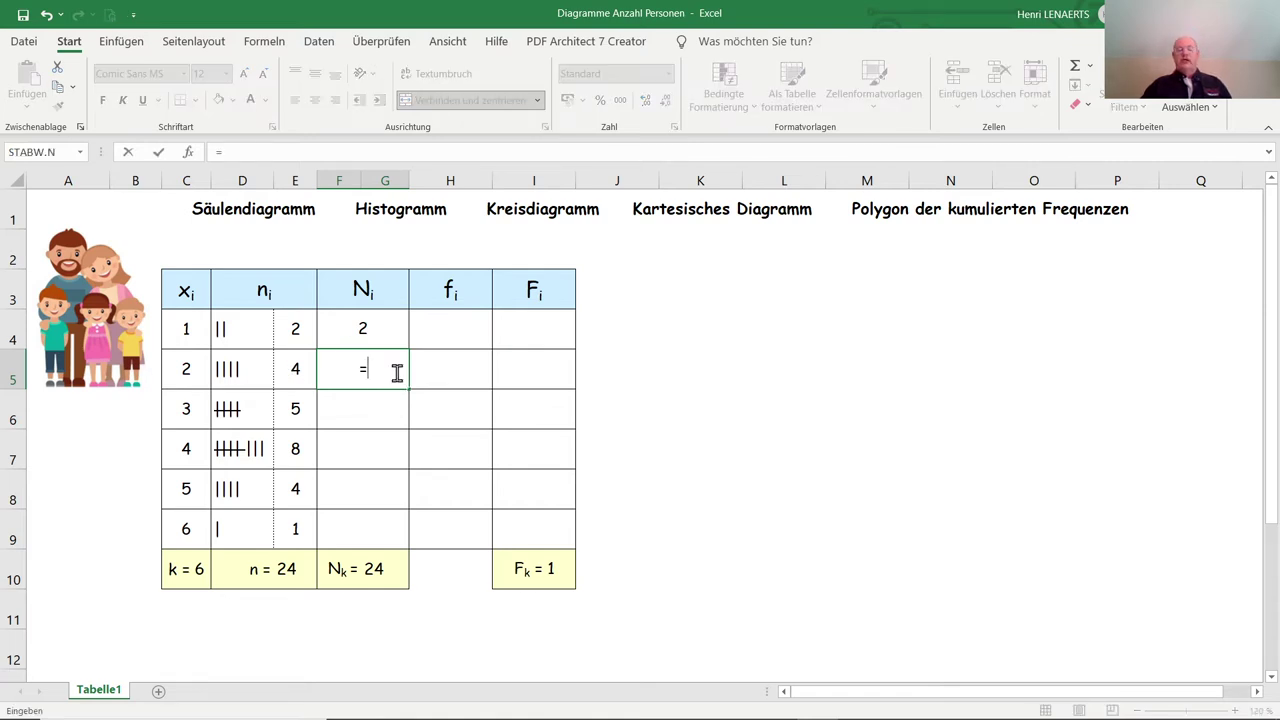
left_click(384, 325)
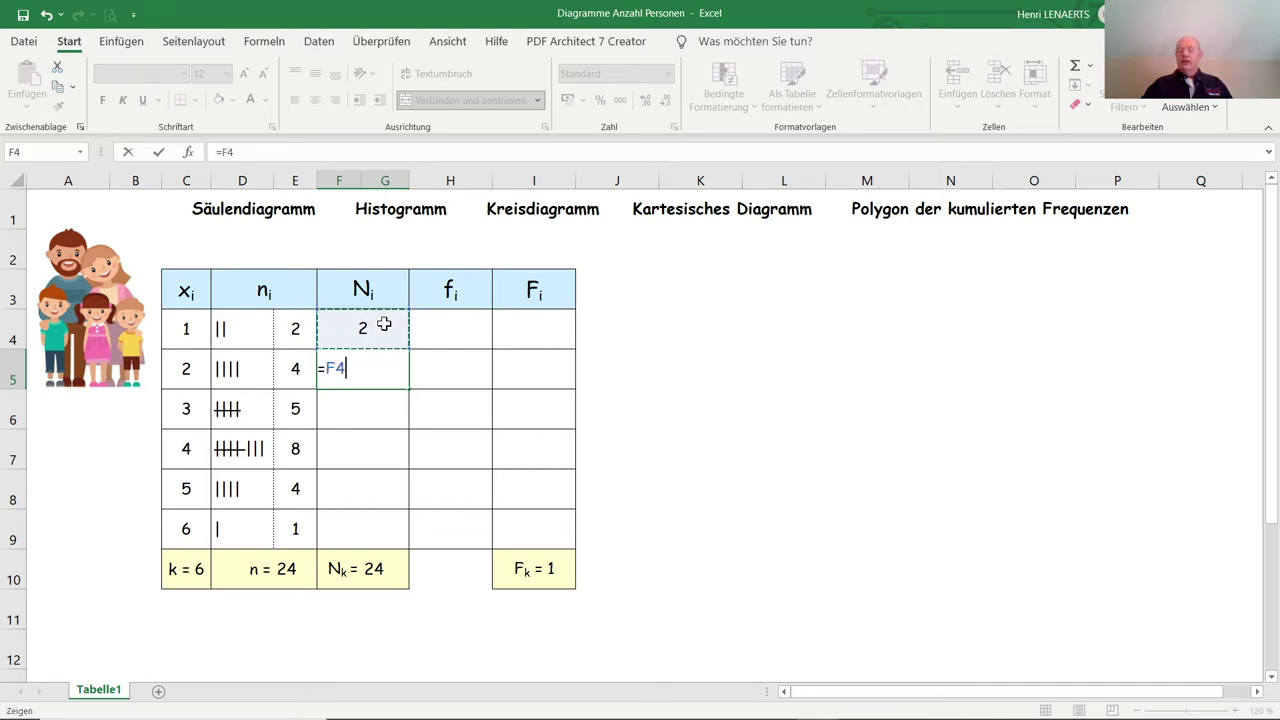
type("+")
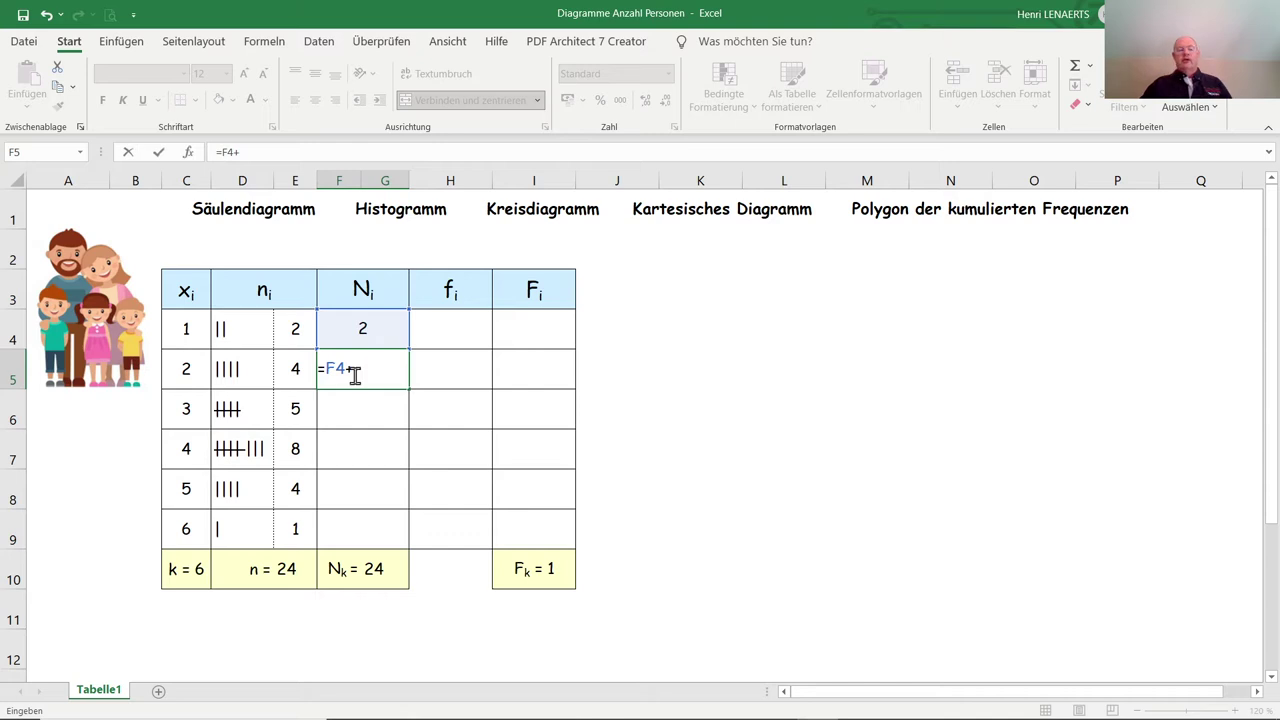
left_click(283, 366)
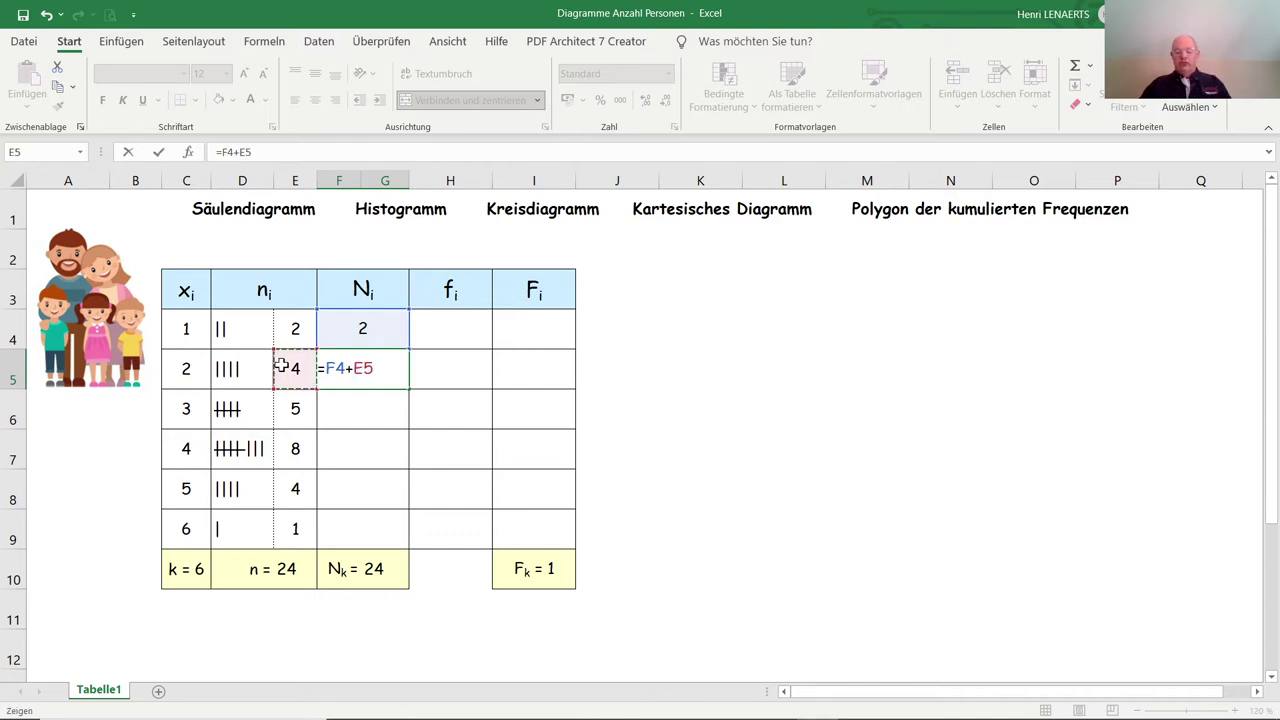
key("Return")
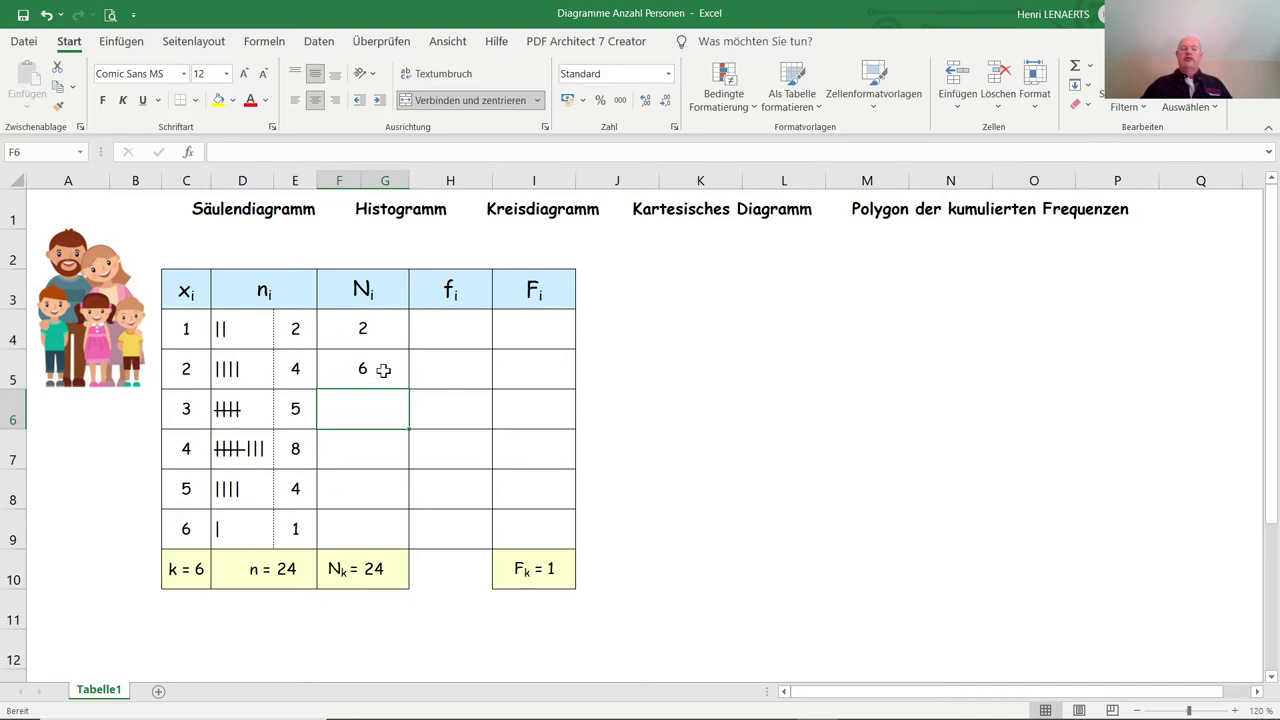
left_click(382, 370)
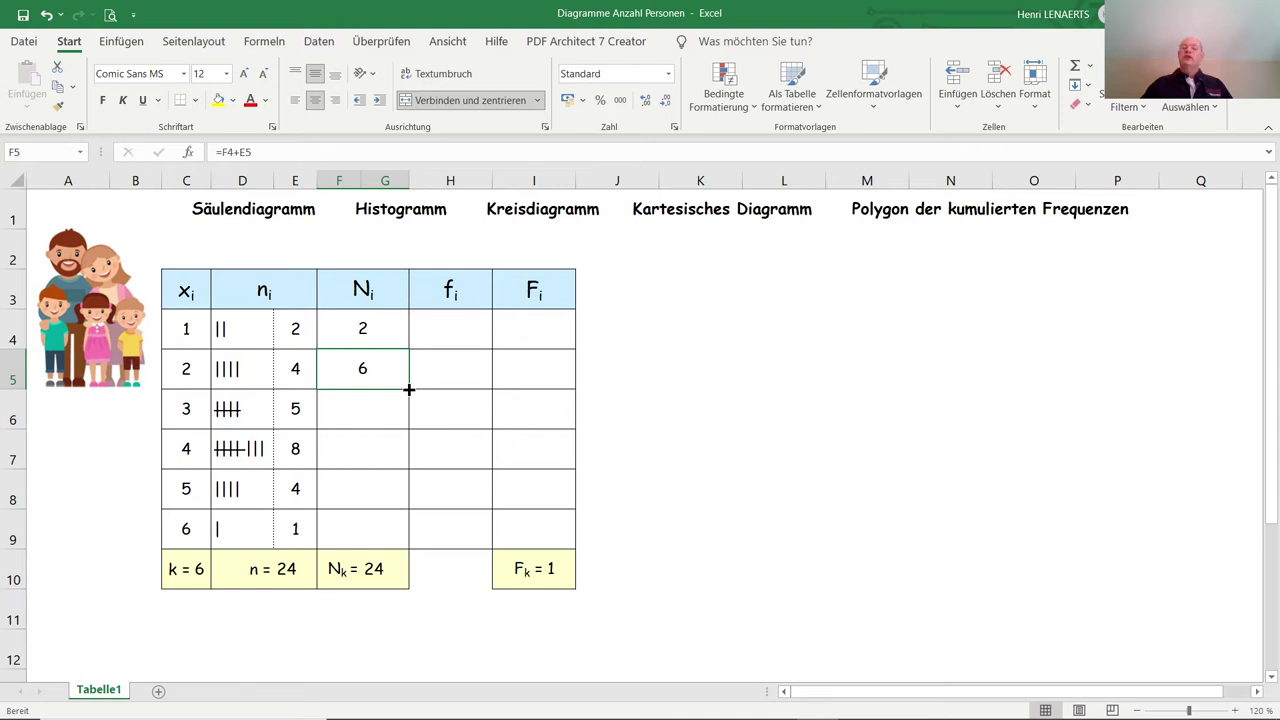
Fill the F5 formula down to F9, giving cumulative counts 2, 6, 11, 19, 23, 24
left_click_drag(409, 389, 412, 545)
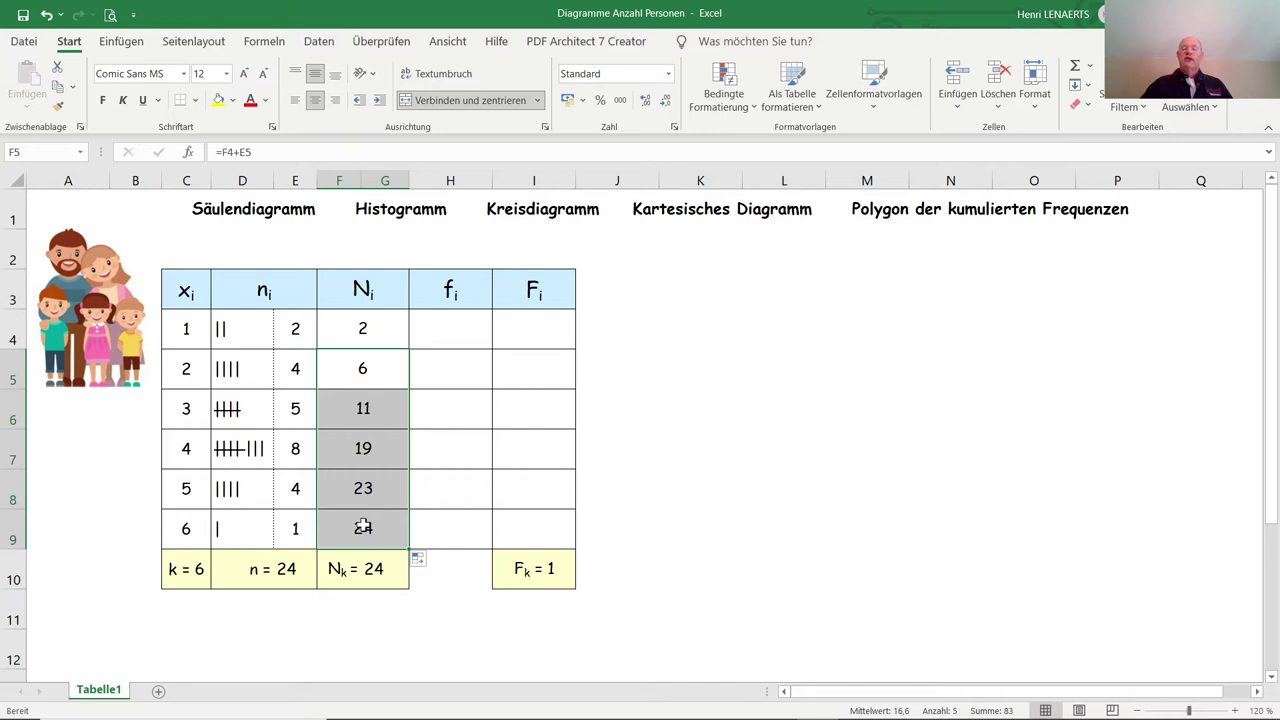
left_click(678, 289)
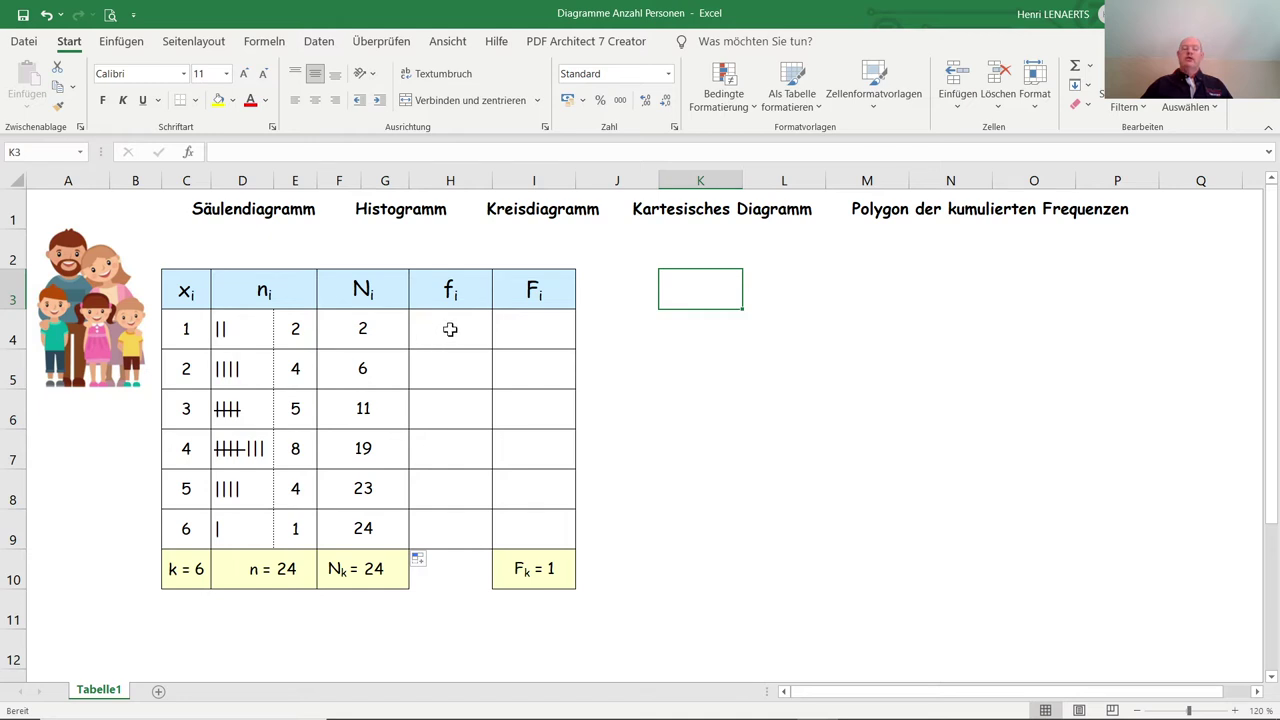
Enter =E4/E10 in H4 (0,08) and fill it down to H9, producing #DIV/0! errors
left_click(450, 329)
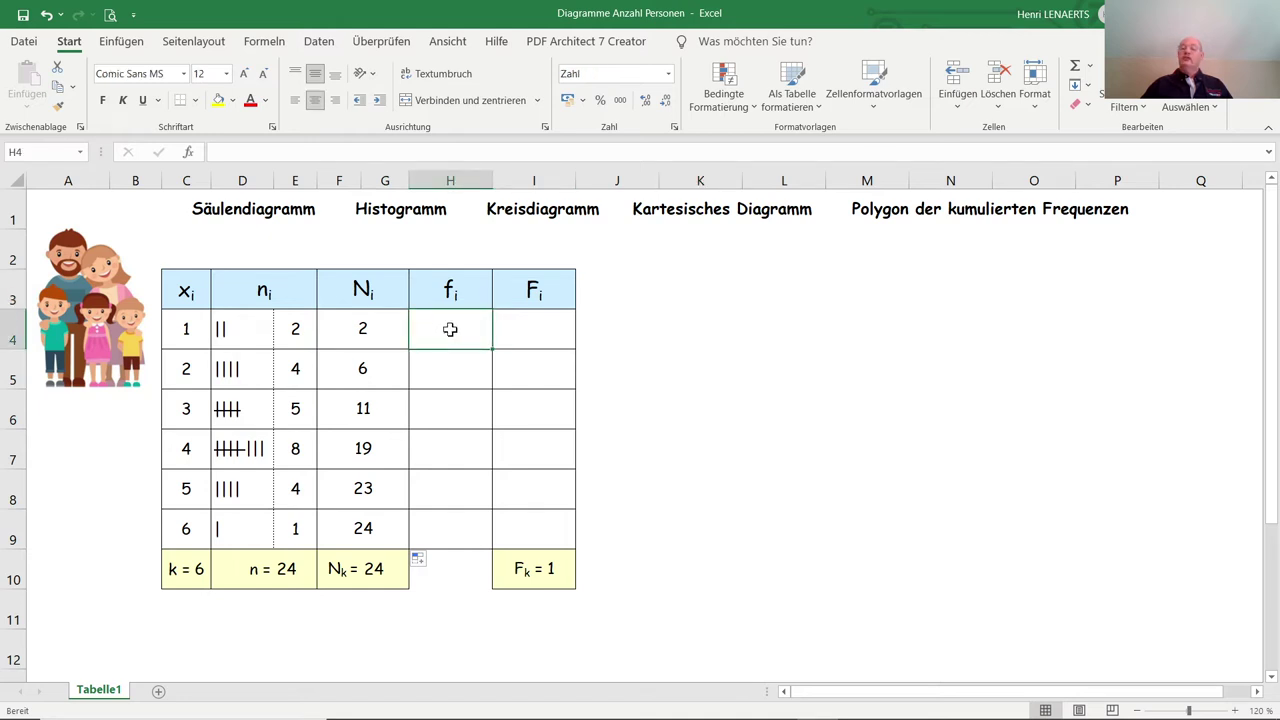
type("=")
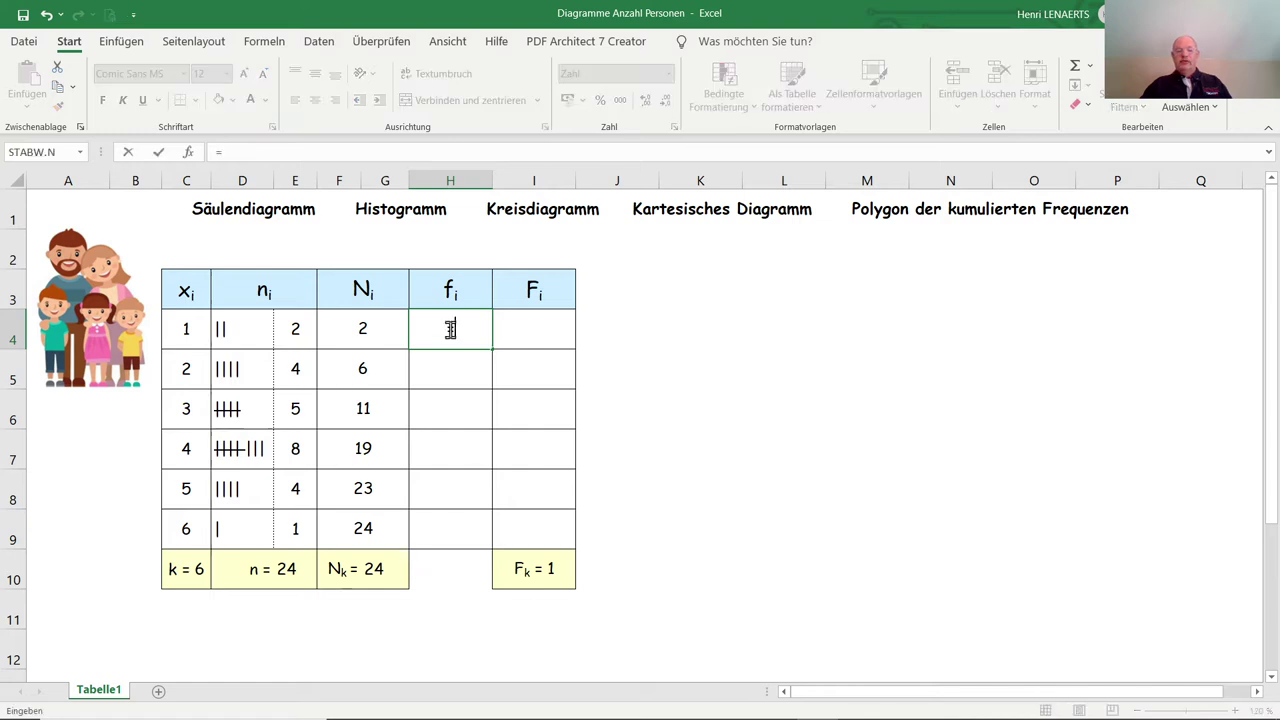
left_click(298, 328)
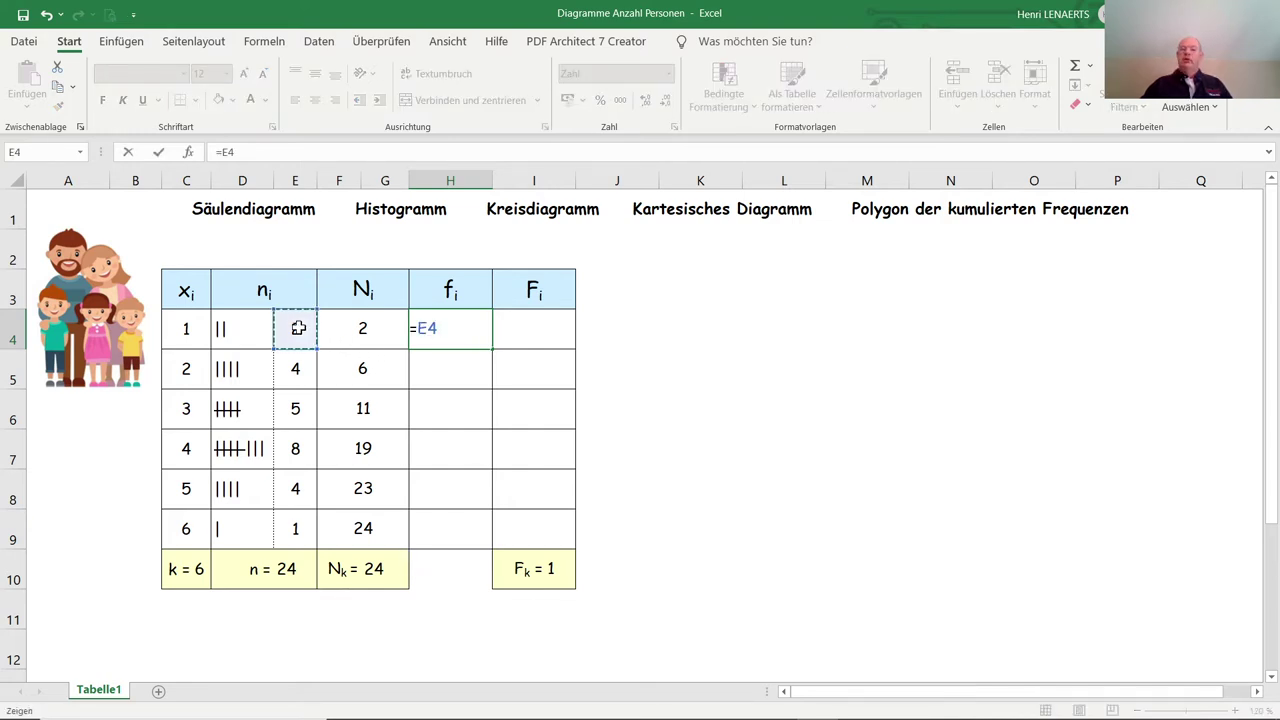
type("/")
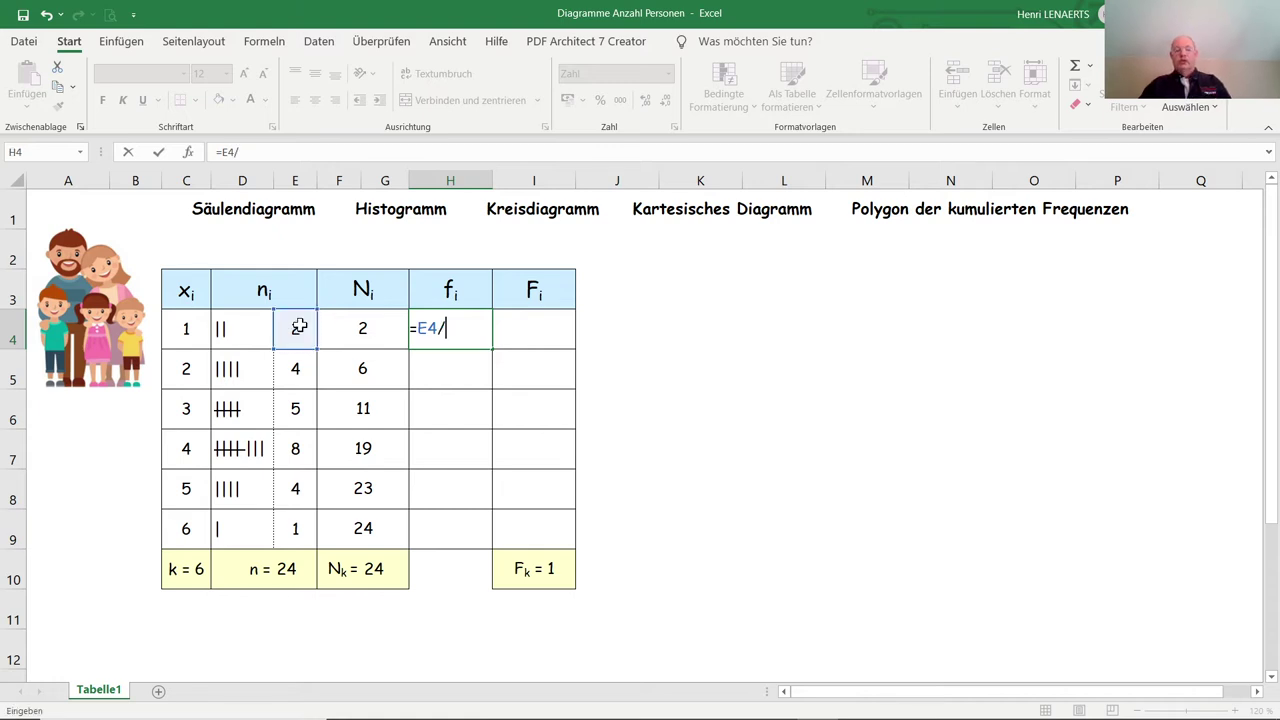
left_click(293, 569)
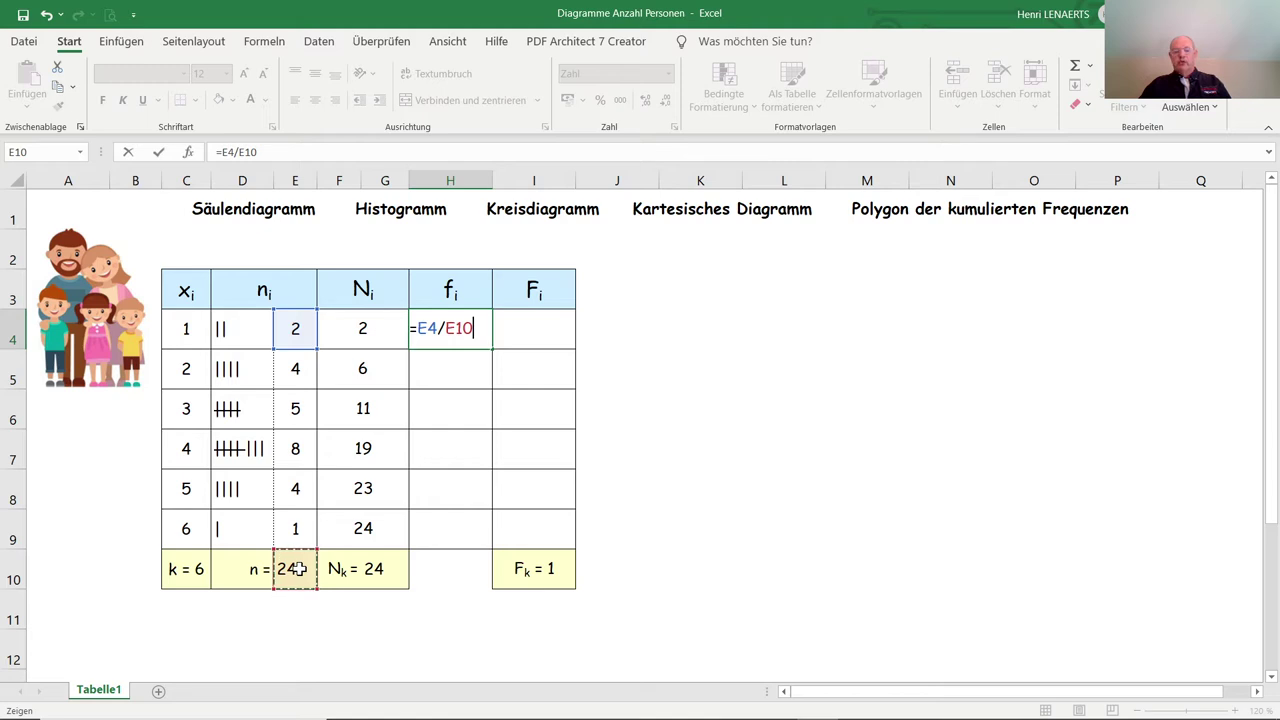
key("Return")
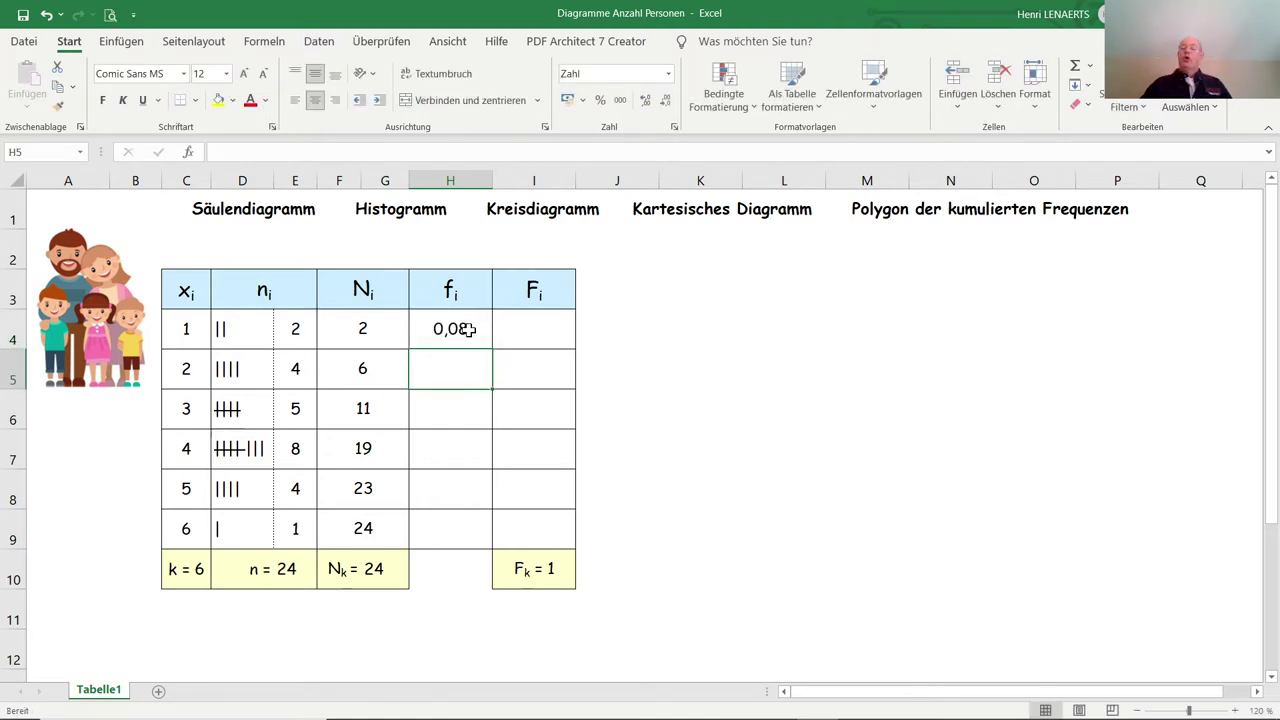
left_click(466, 330)
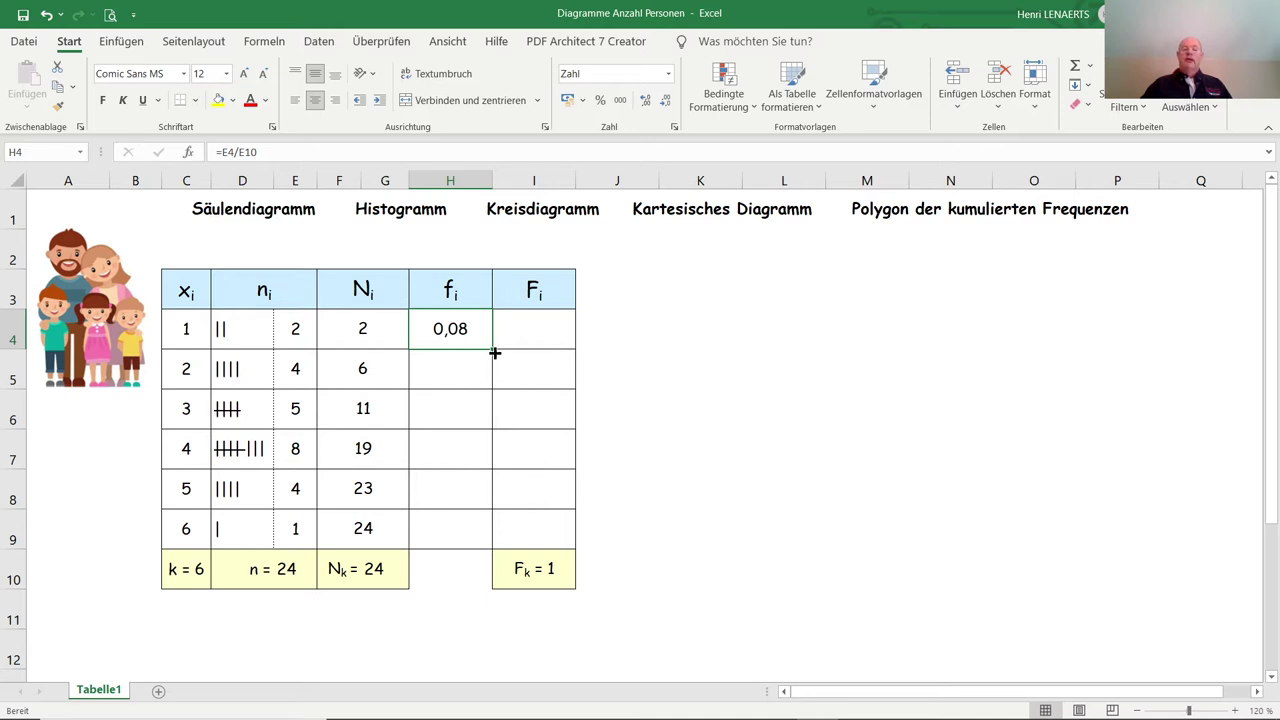
left_click_drag(494, 352, 487, 541)
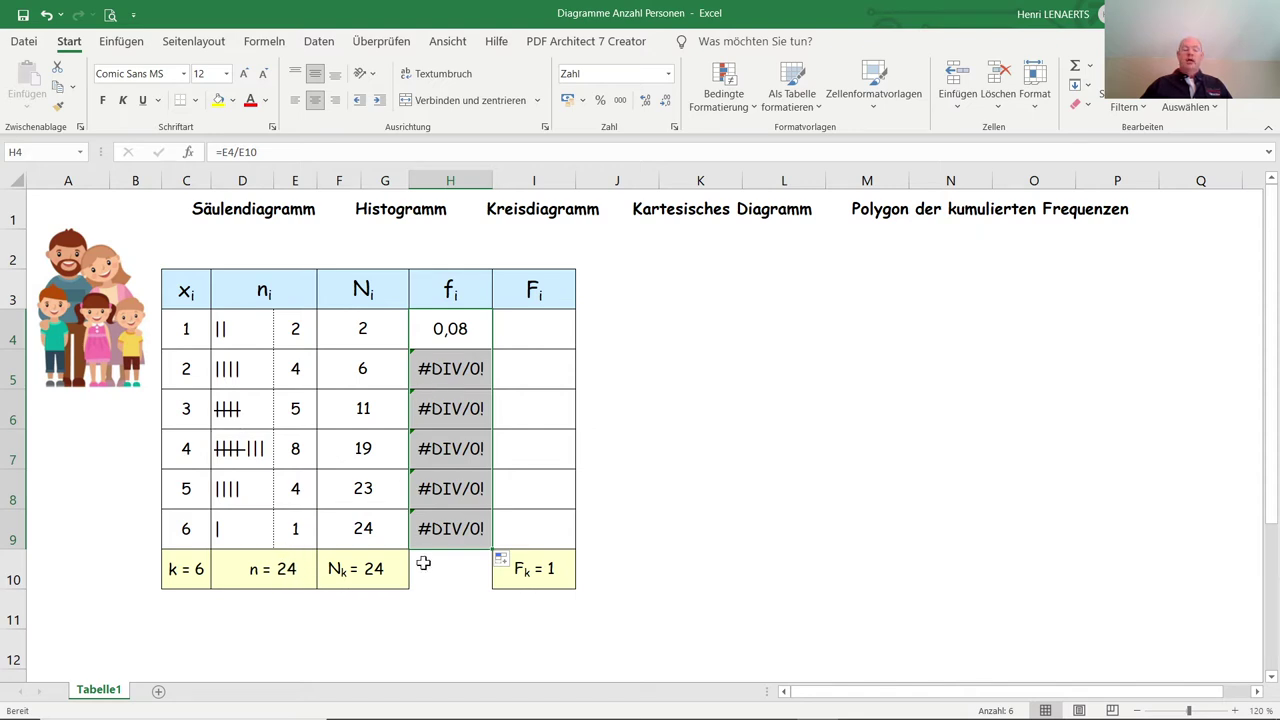
Undo the fill, change H4 to =E4/$E$10, and fill down for 0,08 through 0,04
left_click(46, 14)
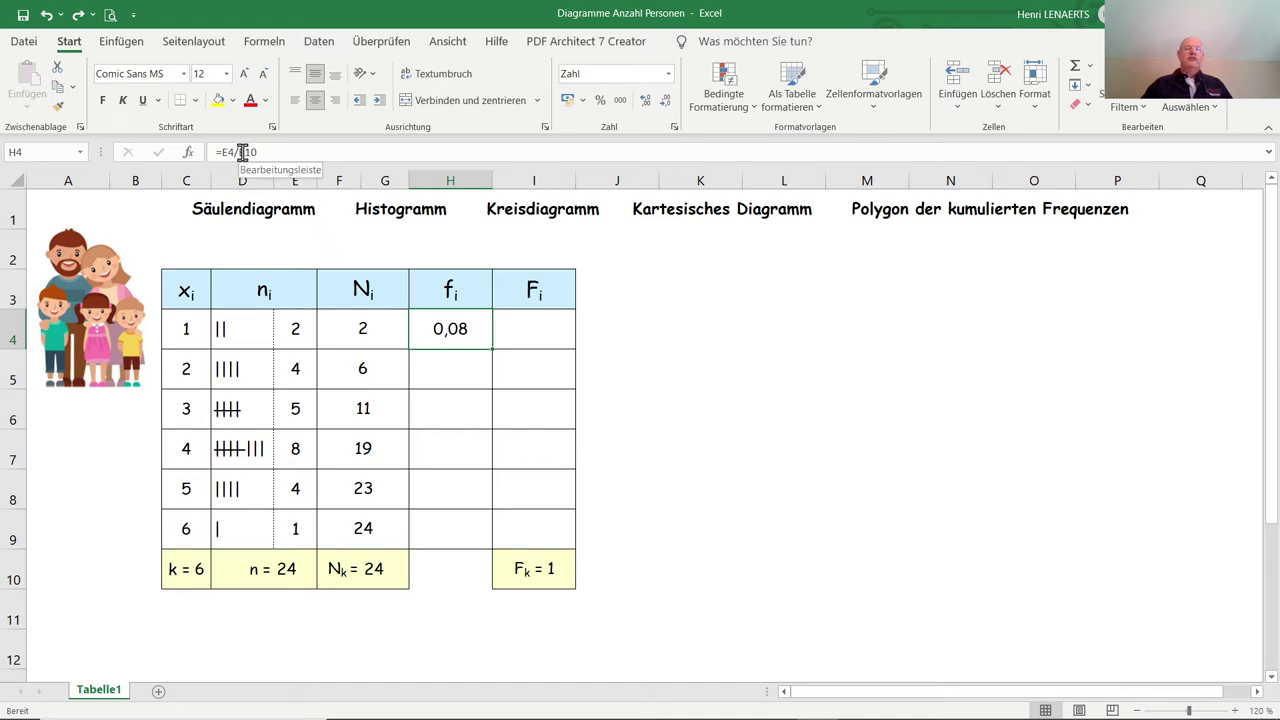
left_click(240, 152)
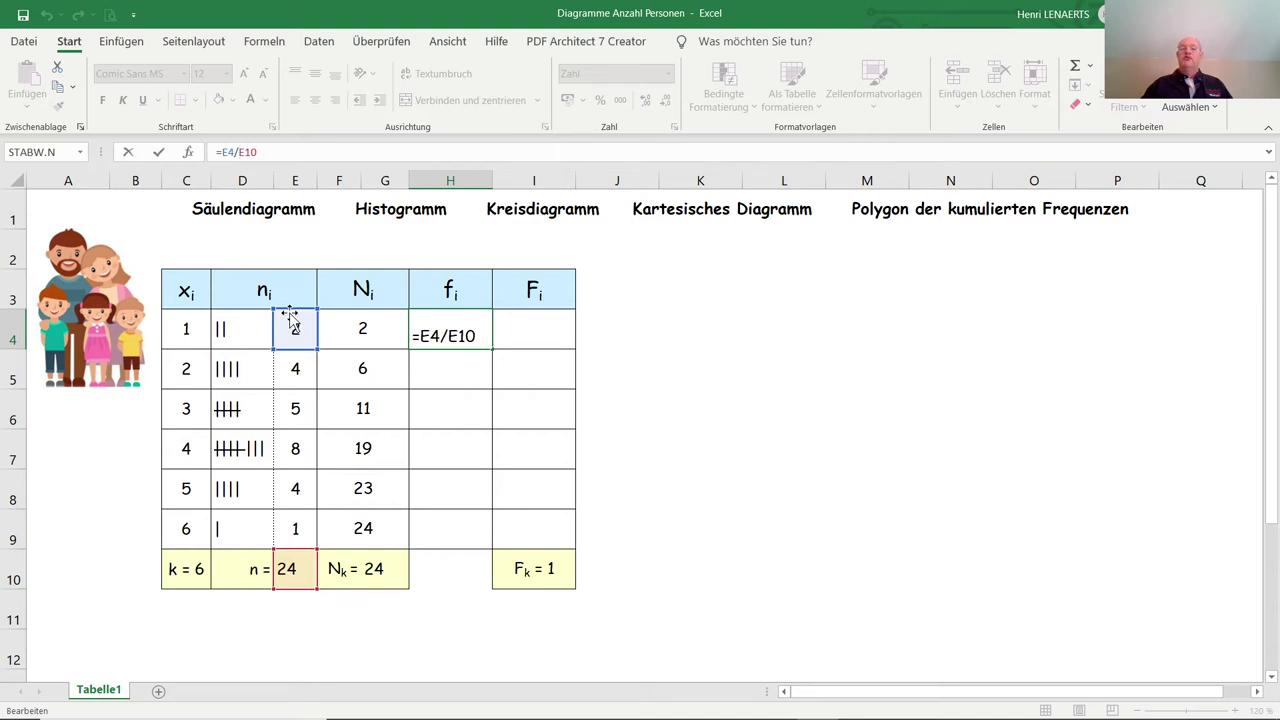
type("$")
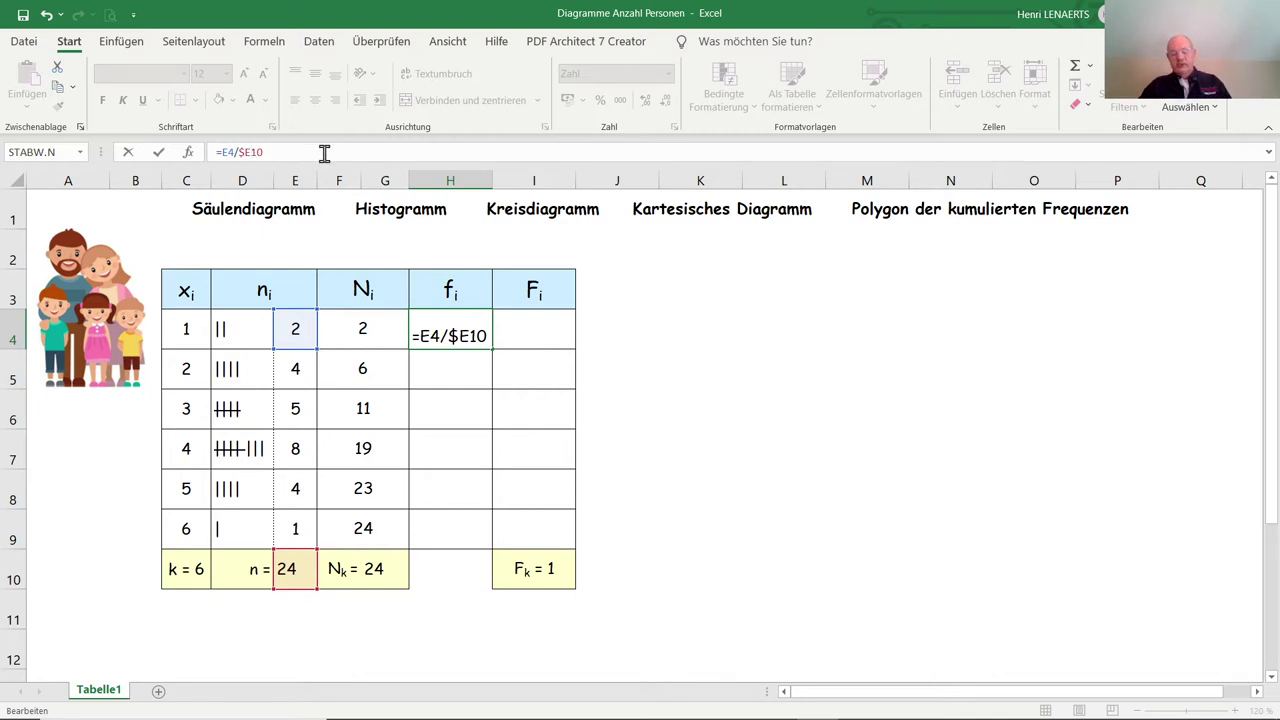
type("$")
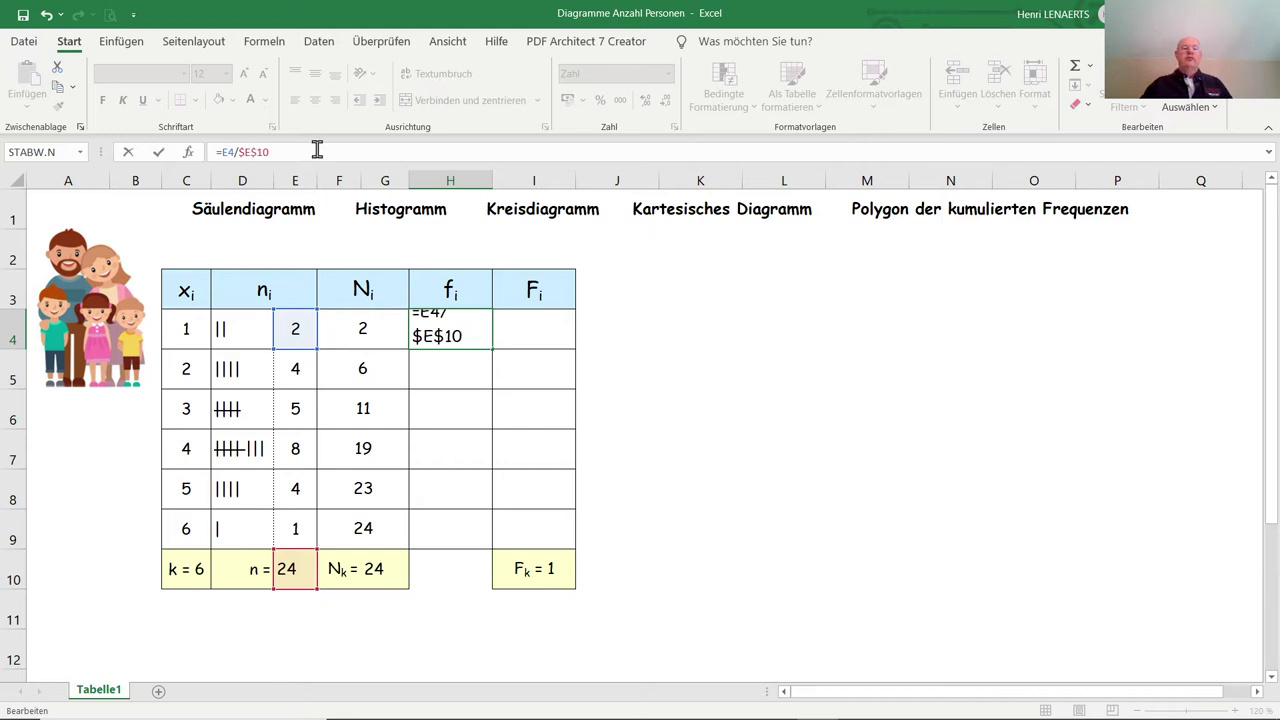
key("Return")
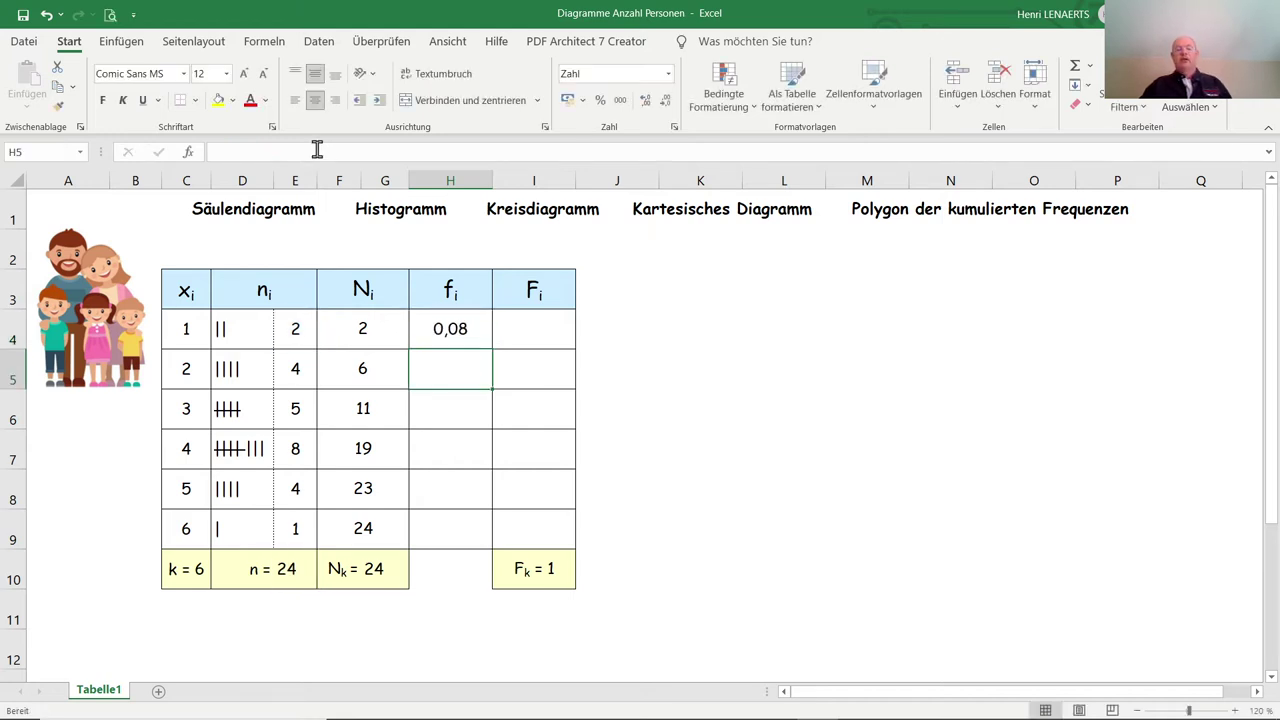
left_click(459, 335)
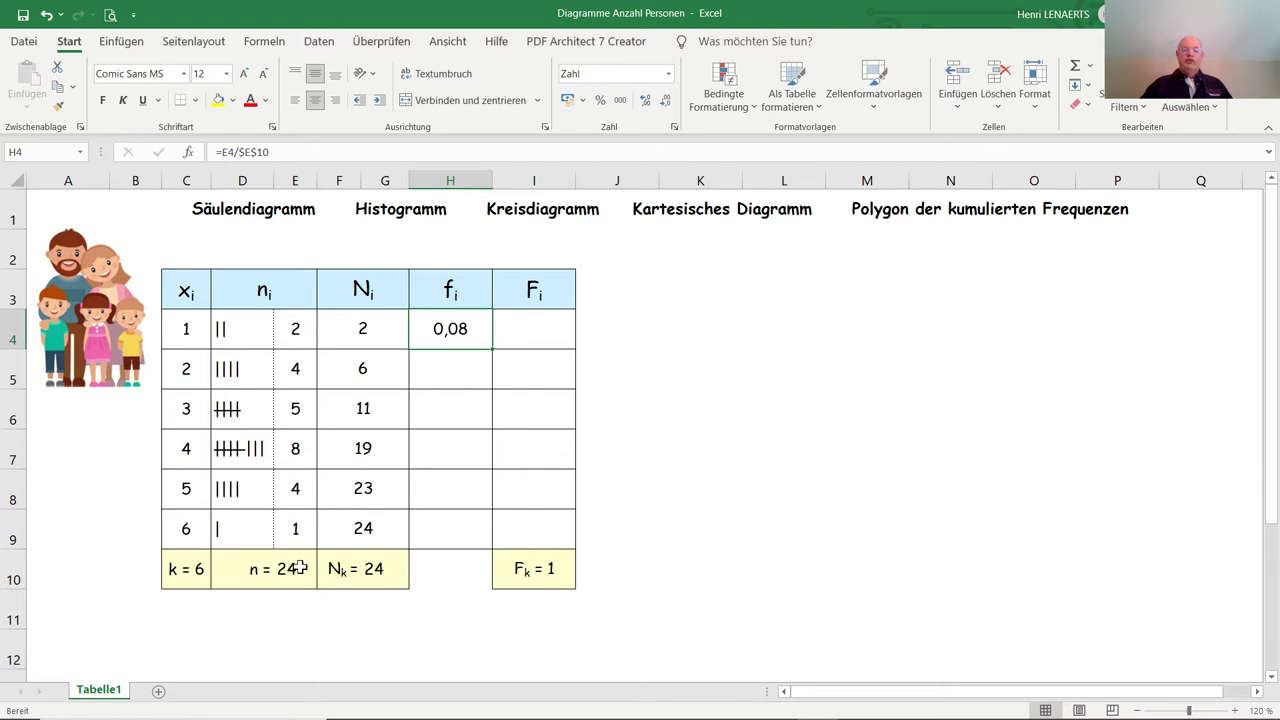
left_click_drag(492, 349, 471, 531)
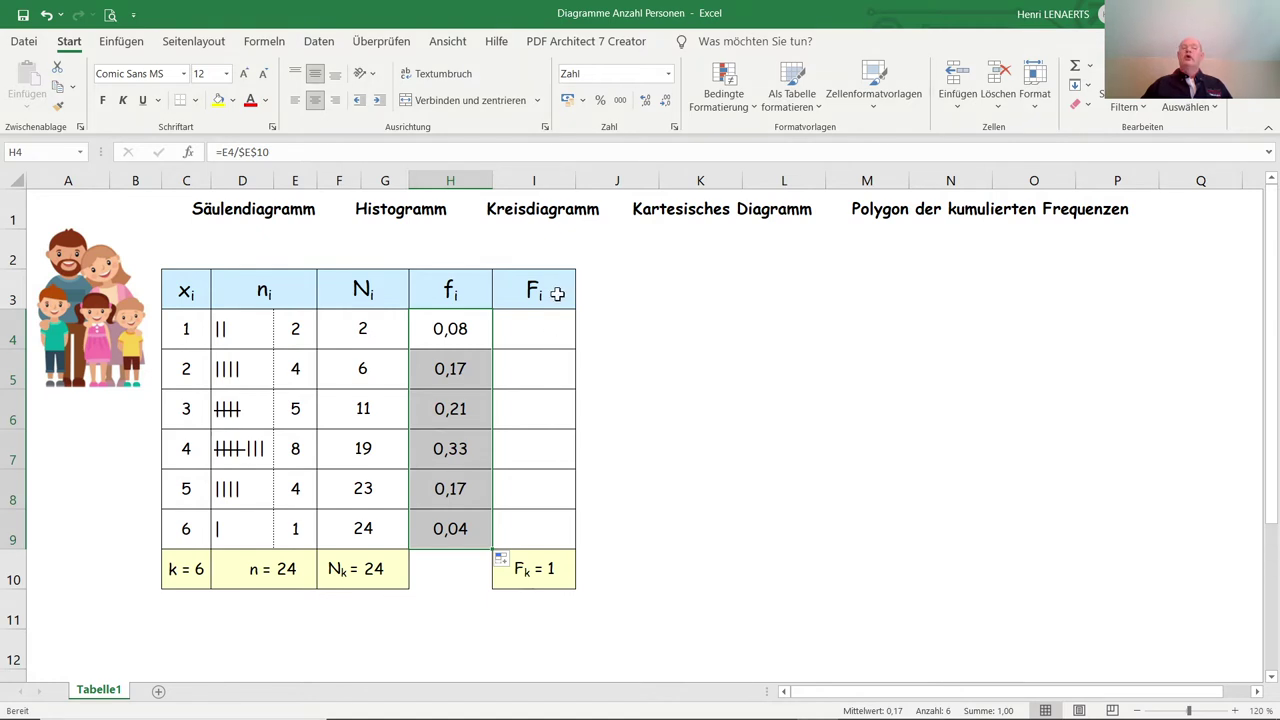
Enter =H4 in I4 for the first cumulative relative frequency 0,08
left_click(532, 335)
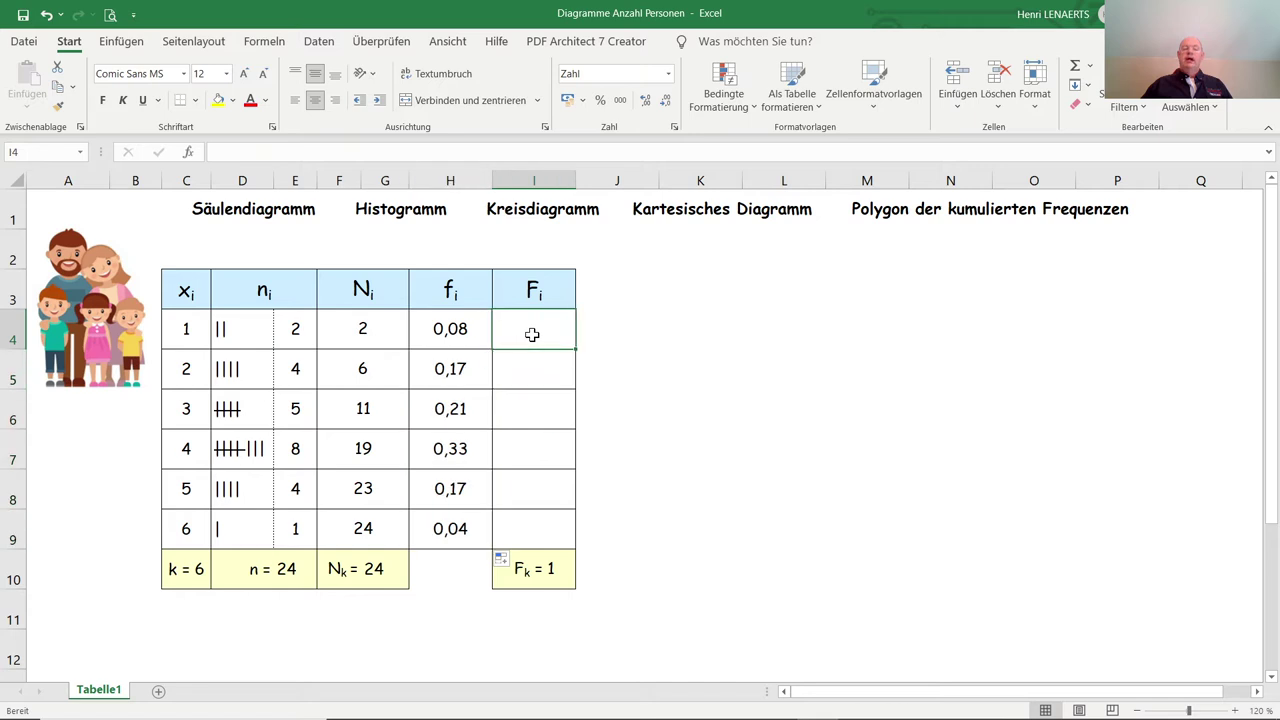
type("=")
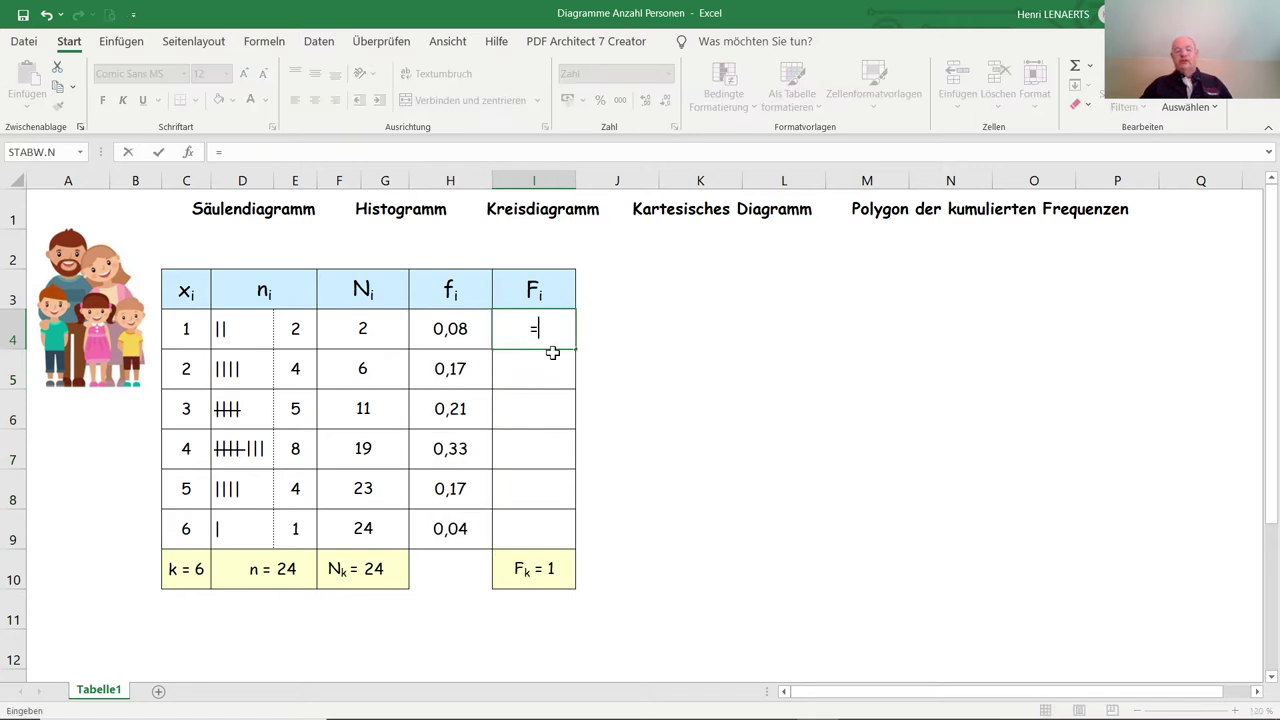
left_click(455, 328)
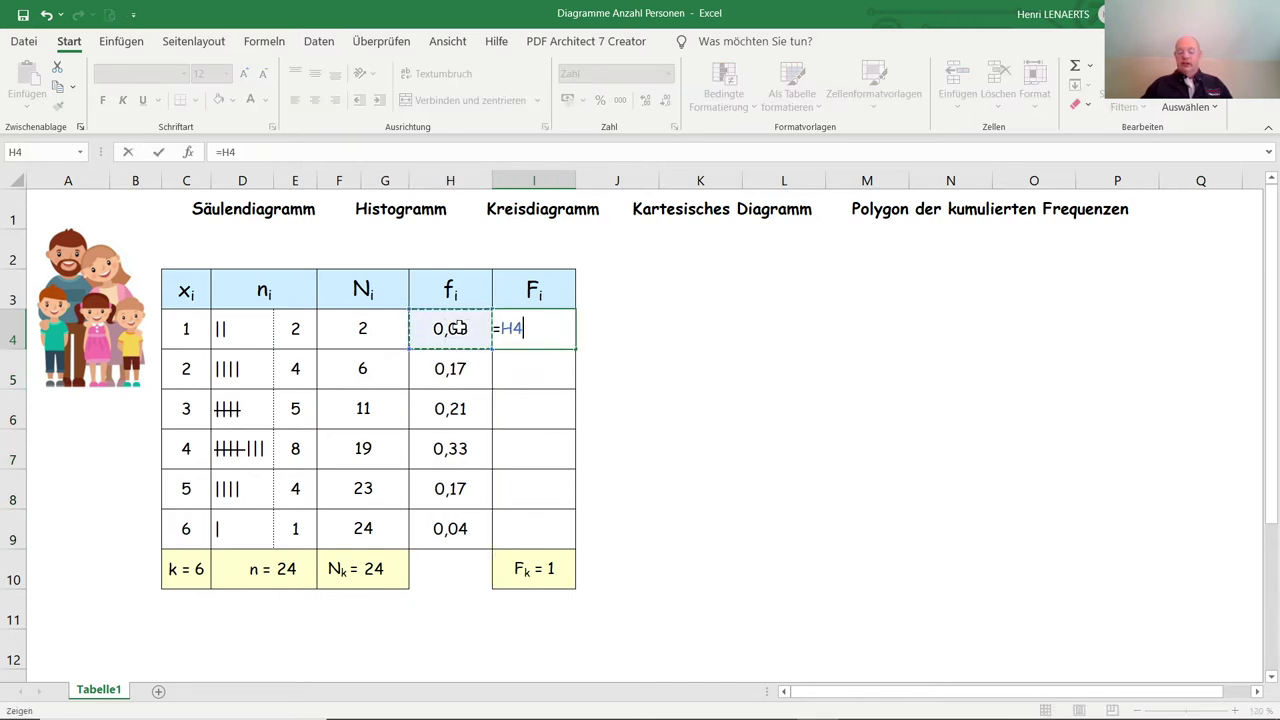
key("Return")
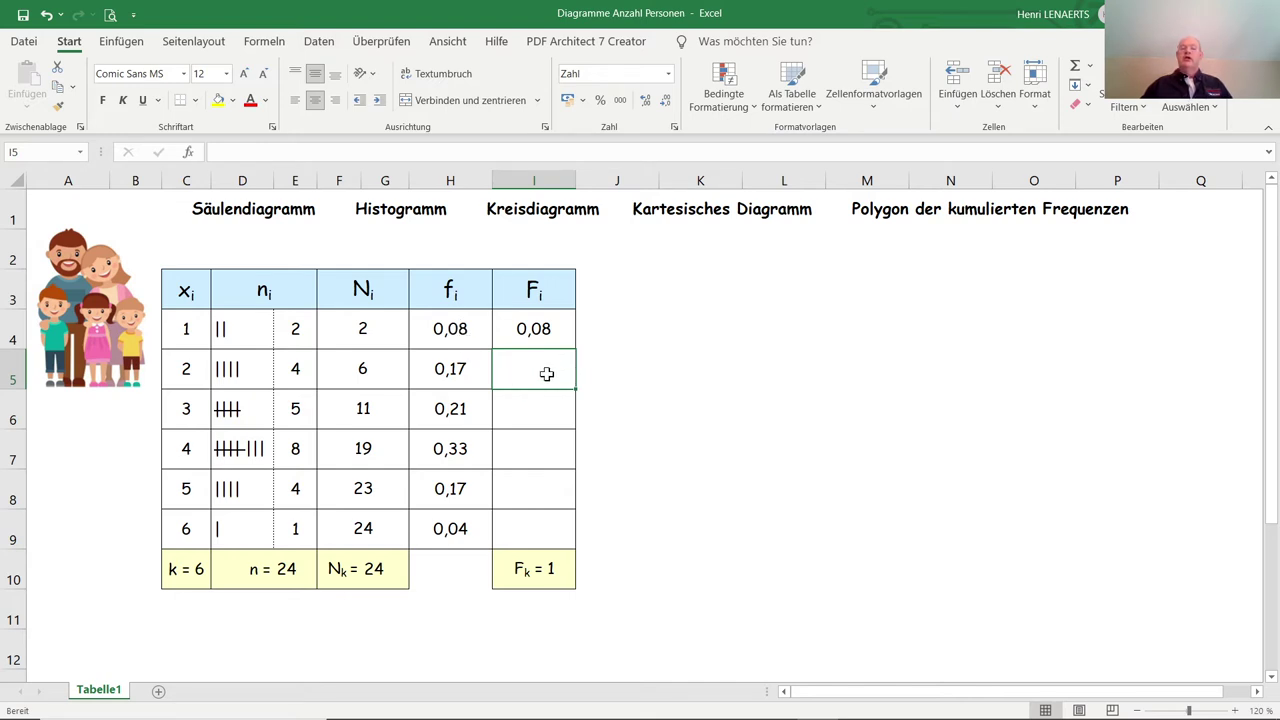
Enter =I4+H5 in I5 and fill it down to I9, ending at 1,00
type("=")
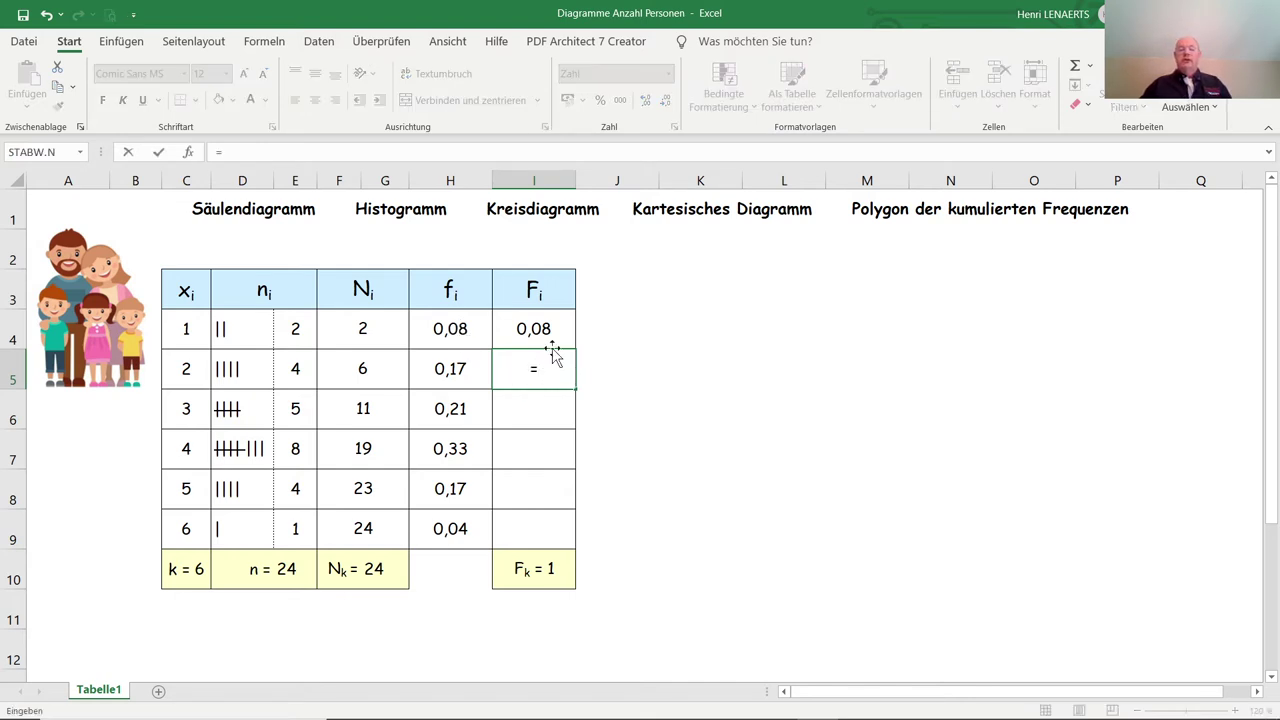
left_click(552, 325)
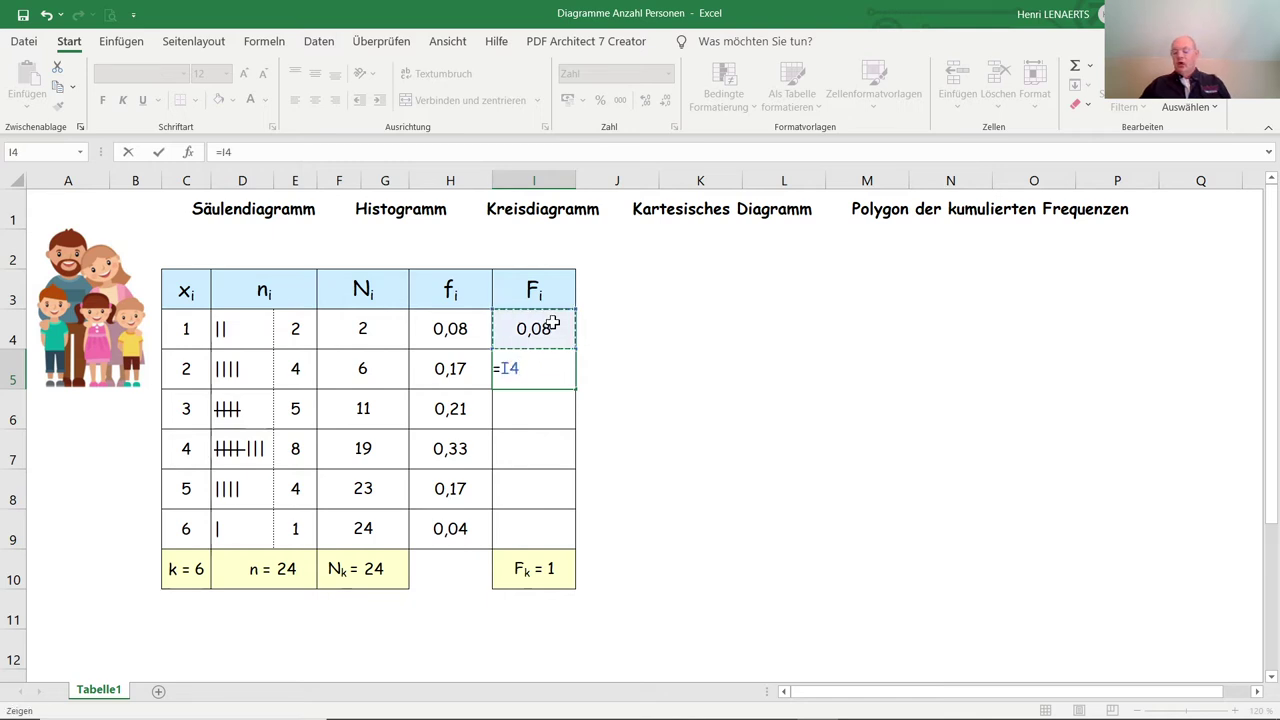
type("+")
left_click(450, 368)
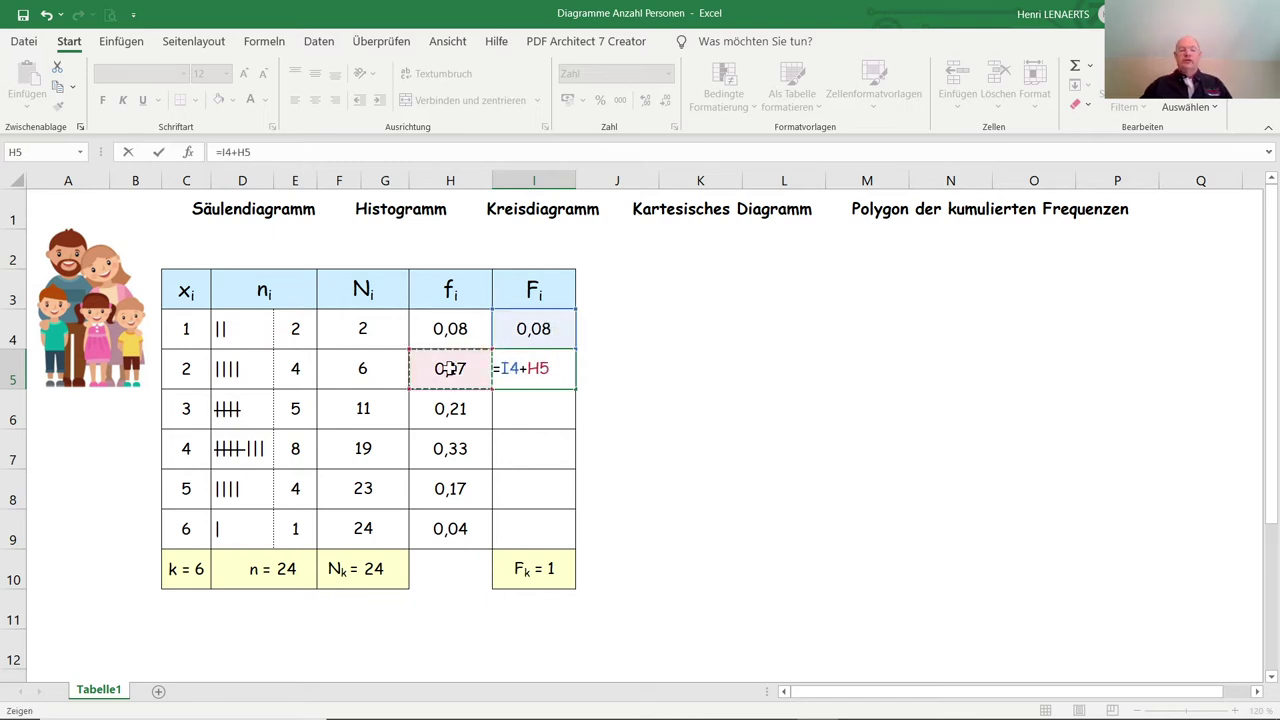
key("Return")
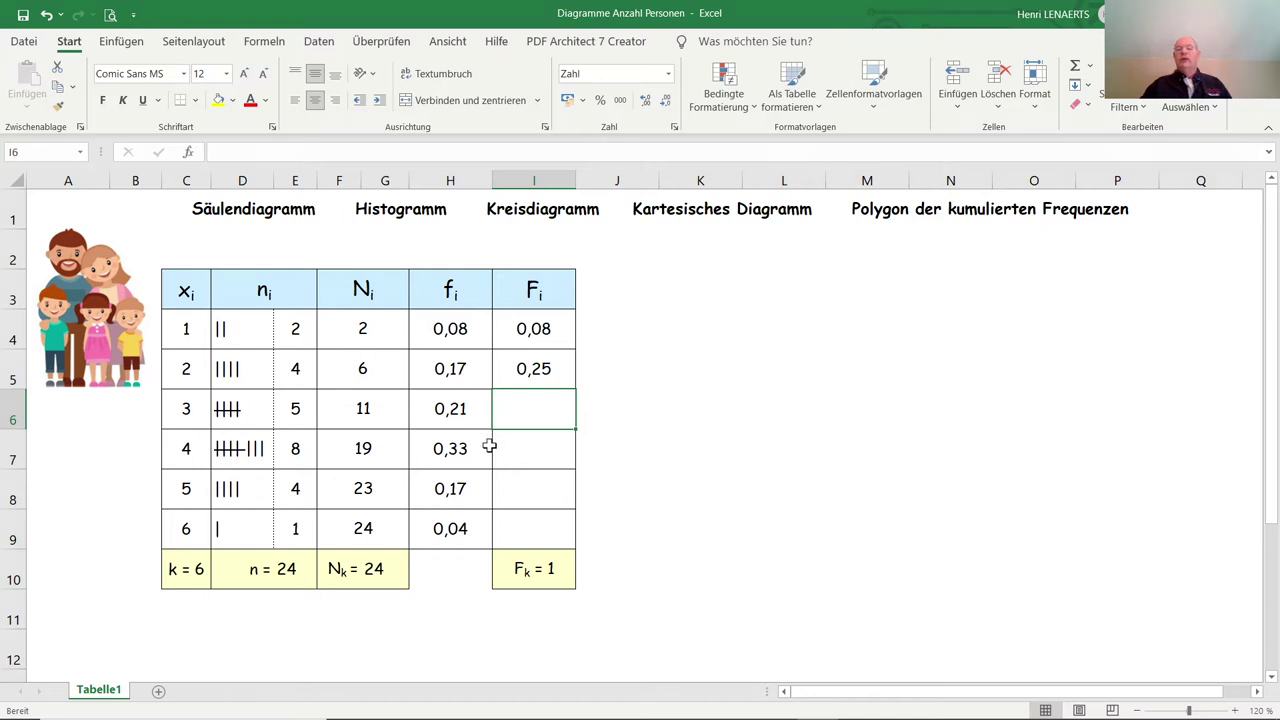
left_click(540, 370)
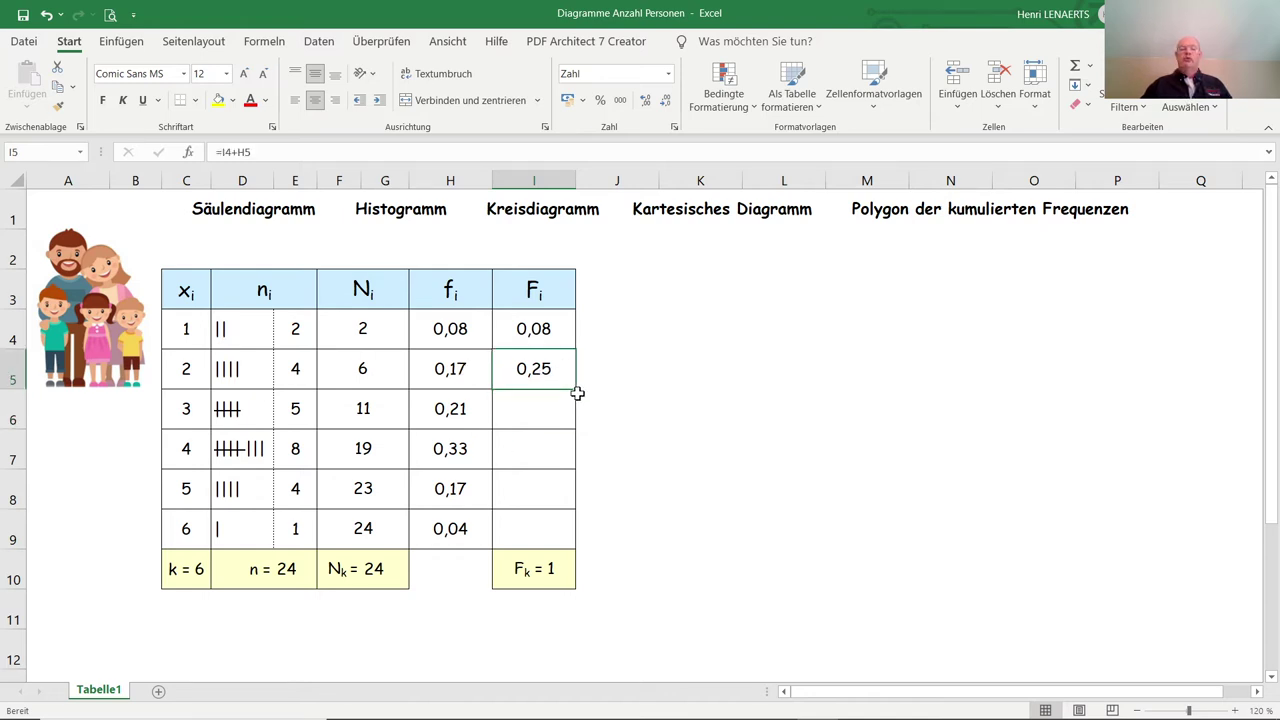
left_click_drag(577, 393, 578, 388)
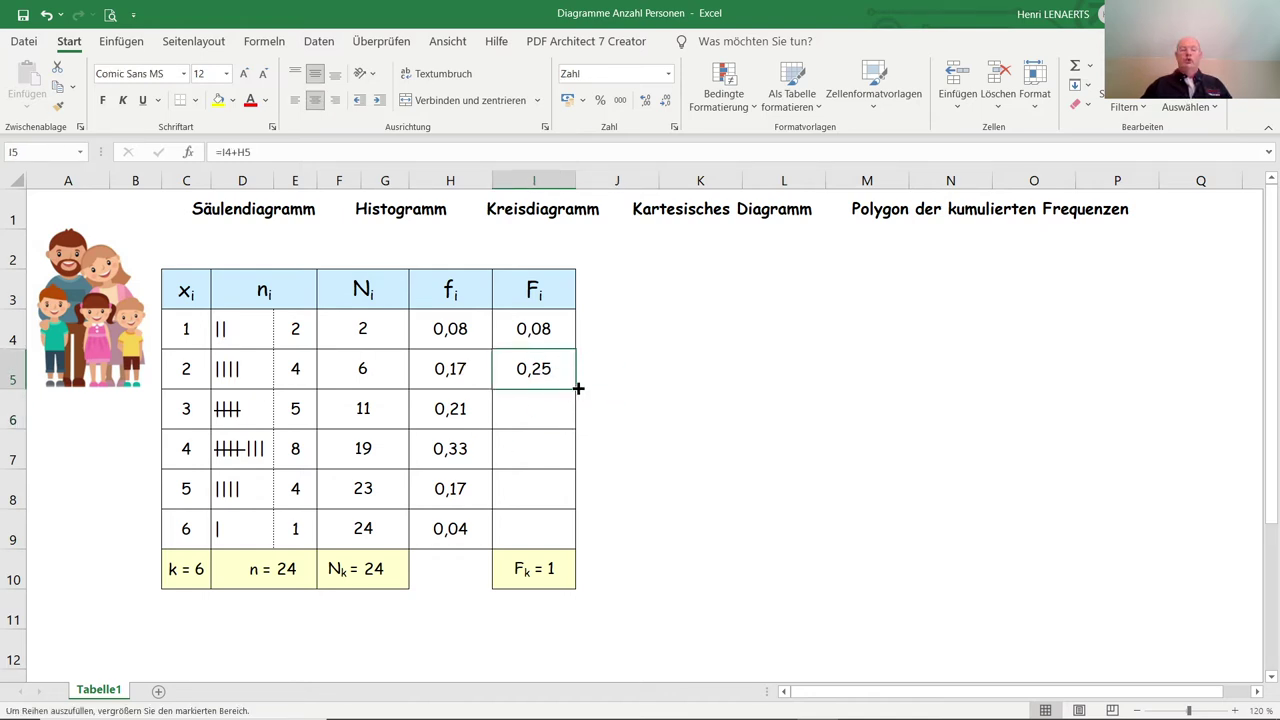
left_click_drag(578, 388, 580, 546)
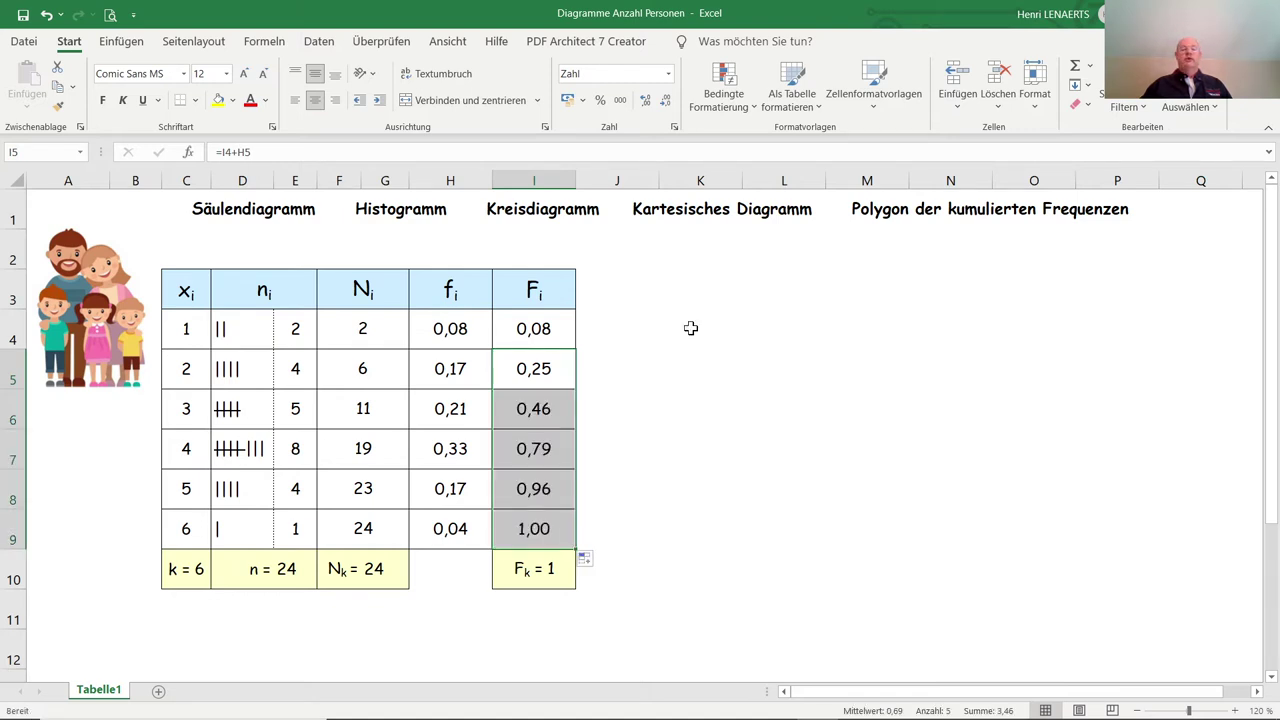
left_click(691, 294)
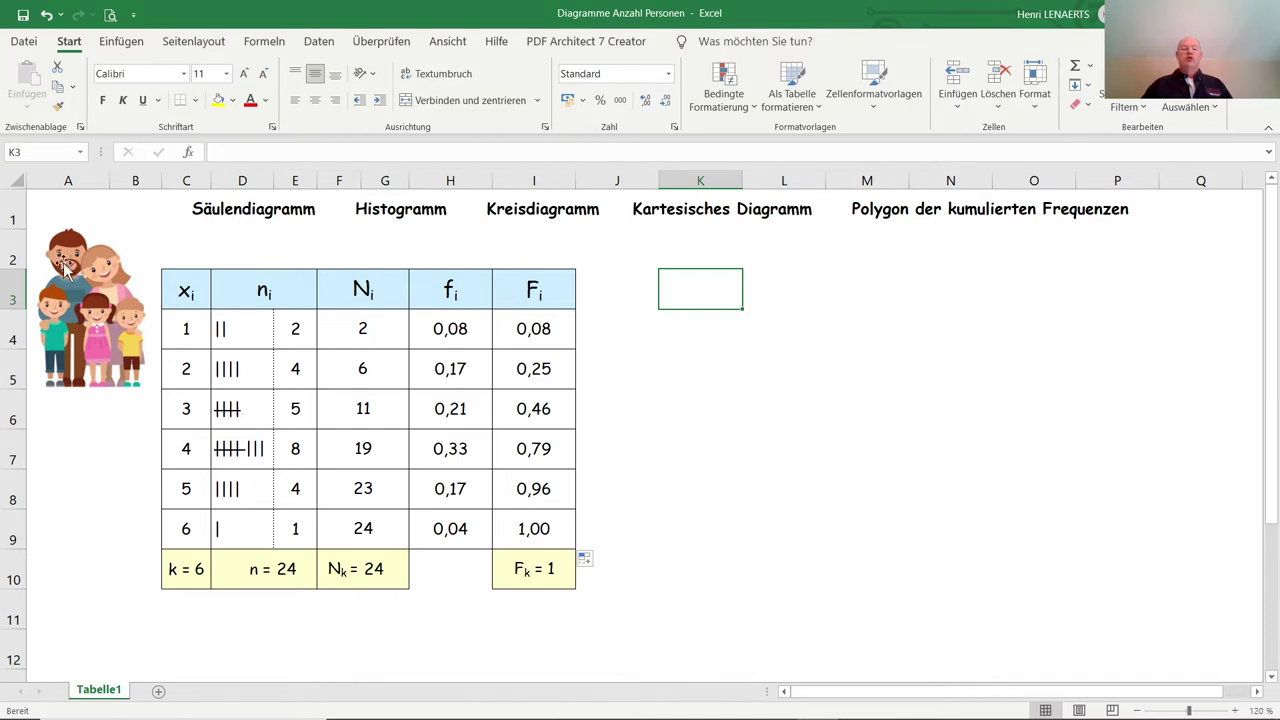
left_click(182, 331)
left_click_drag(182, 331, 169, 531)
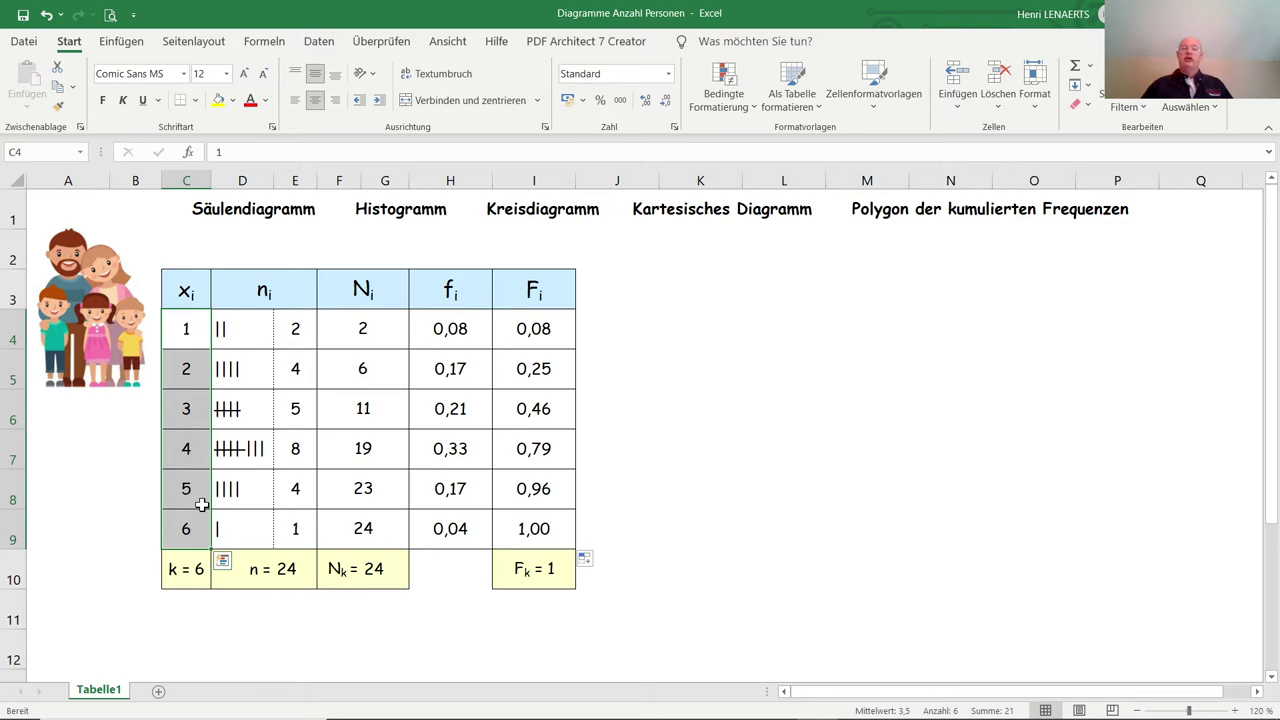
left_click_drag(296, 331, 308, 539)
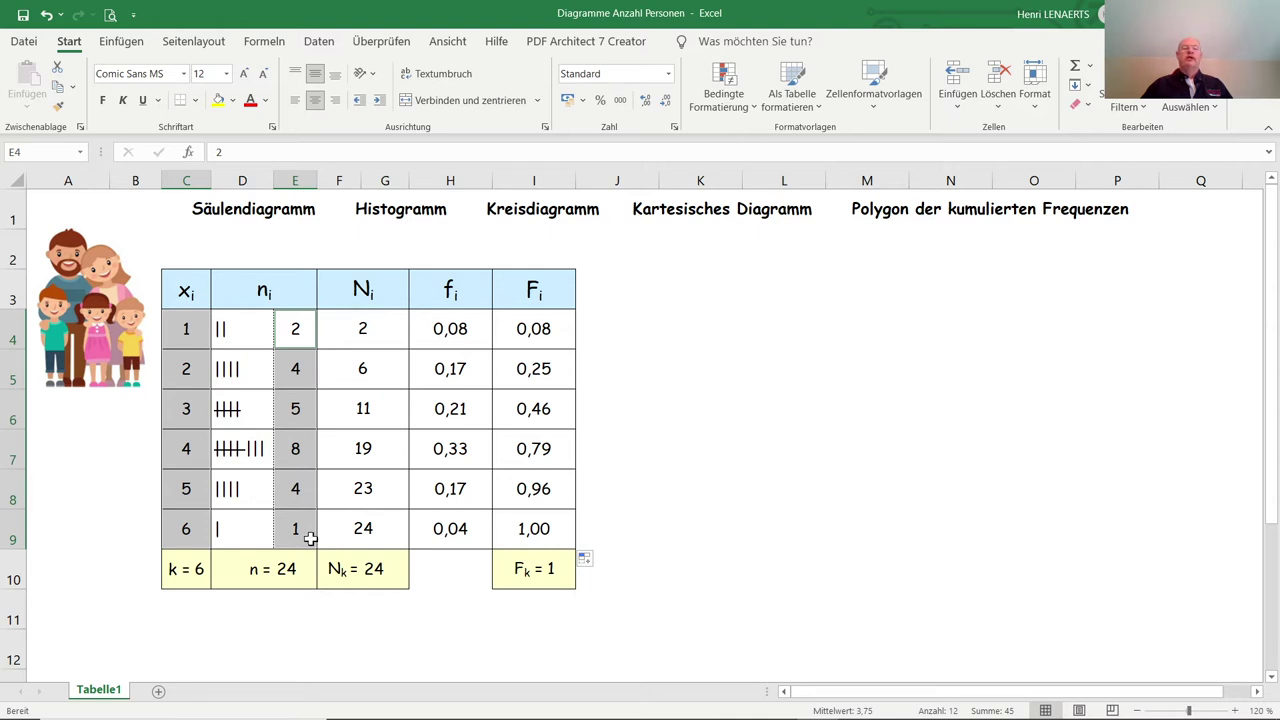
left_click(125, 45)
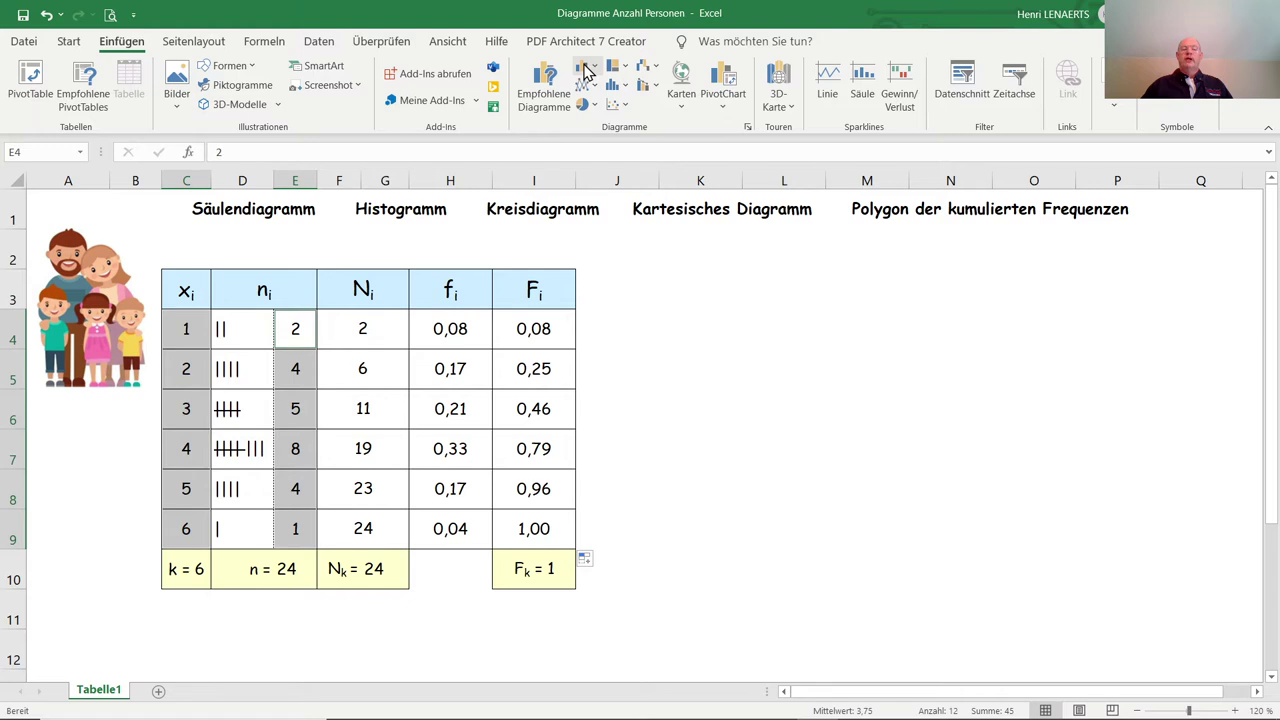
left_click(587, 72)
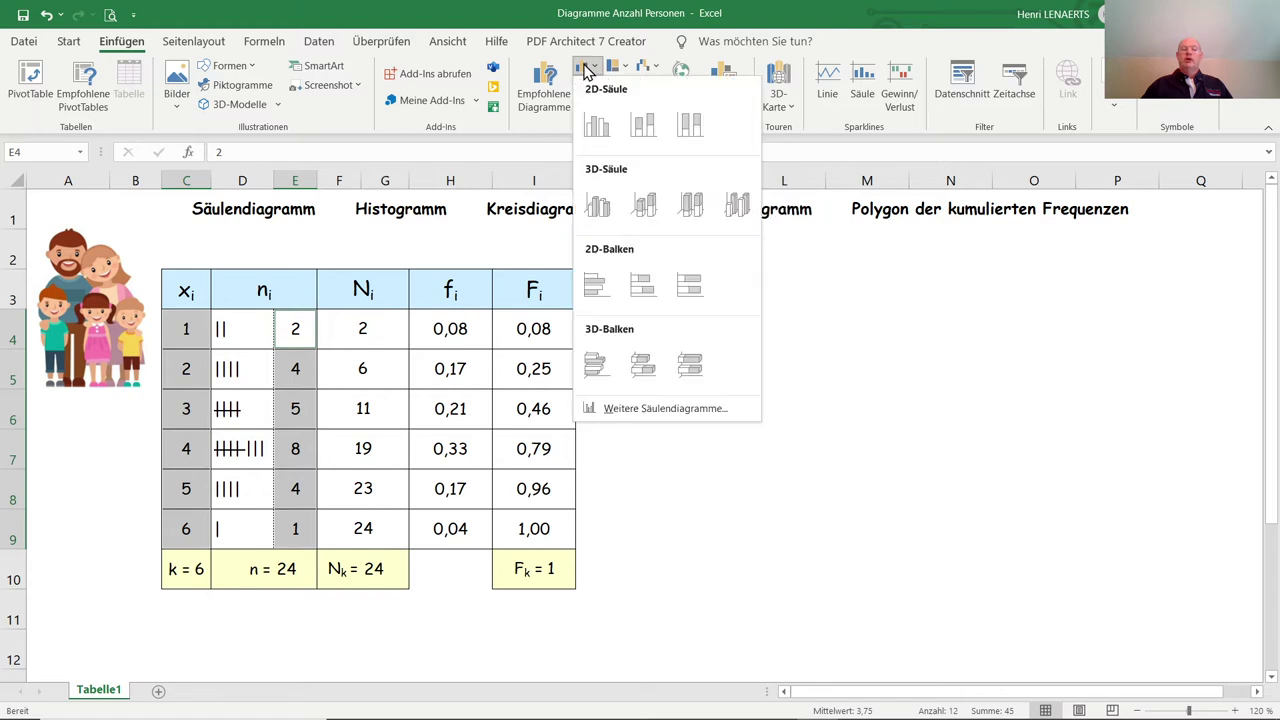
left_click(597, 124)
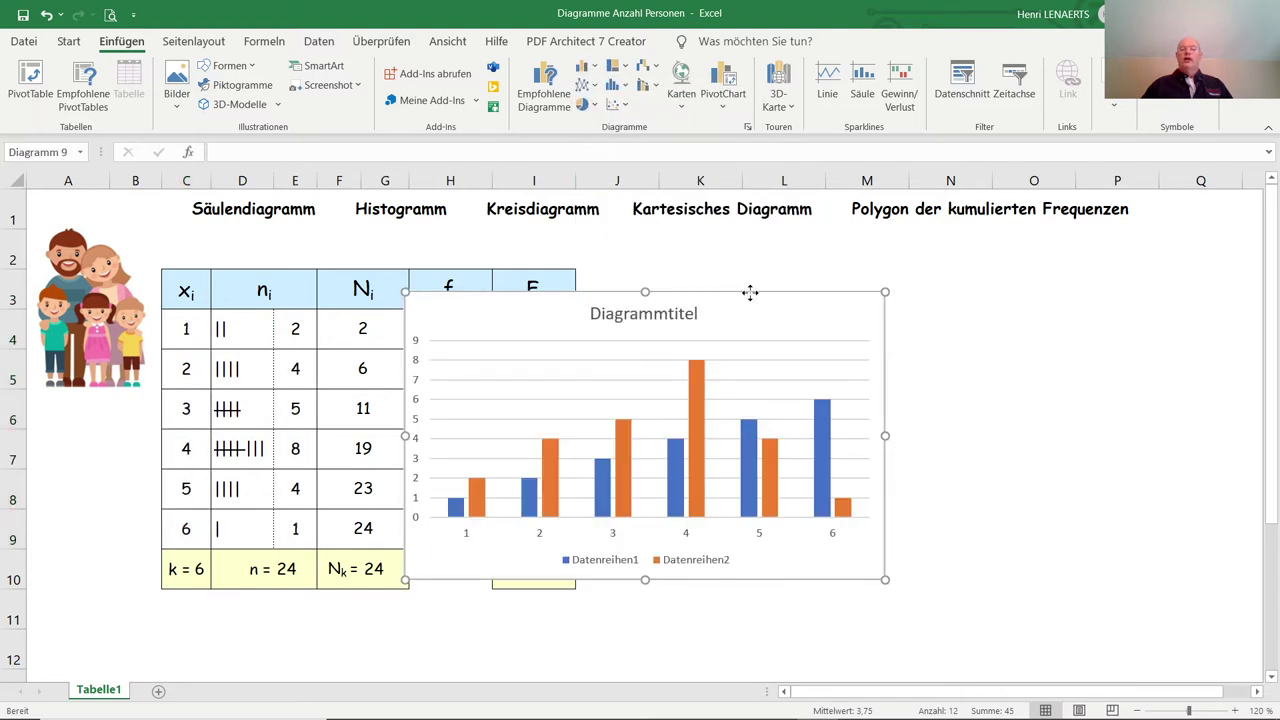
left_click_drag(746, 297, 973, 287)
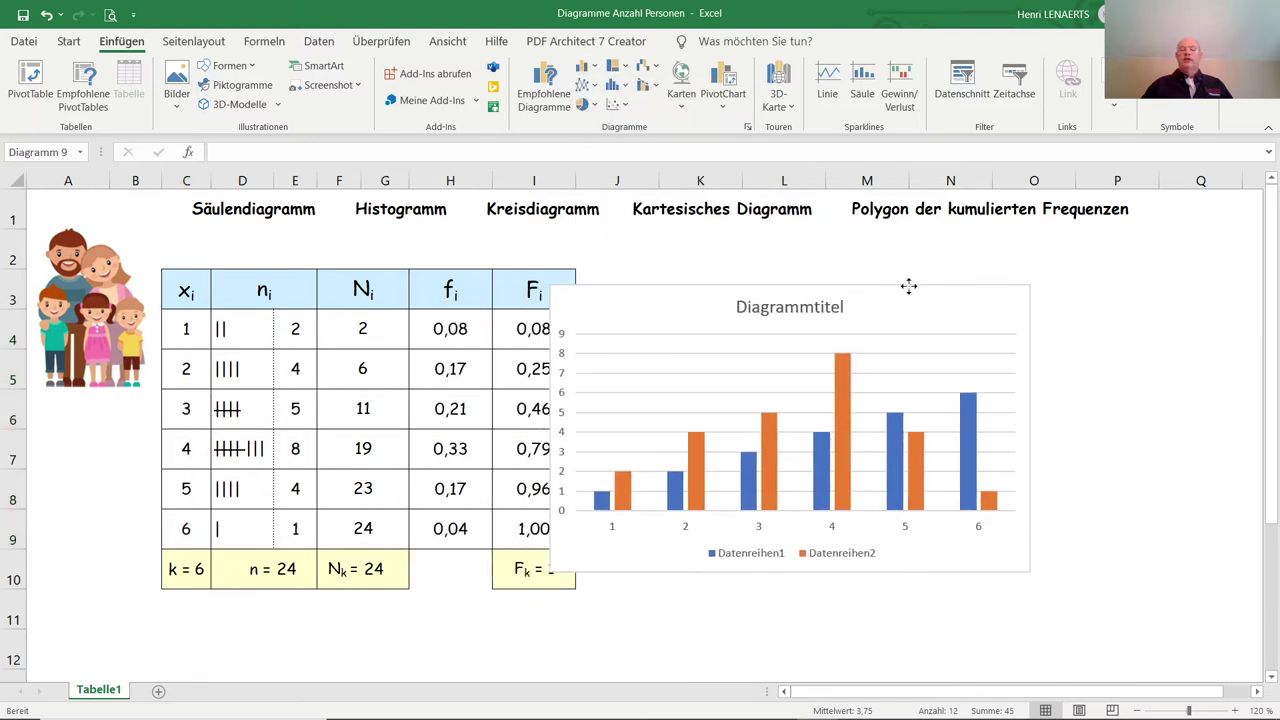
left_click(767, 611)
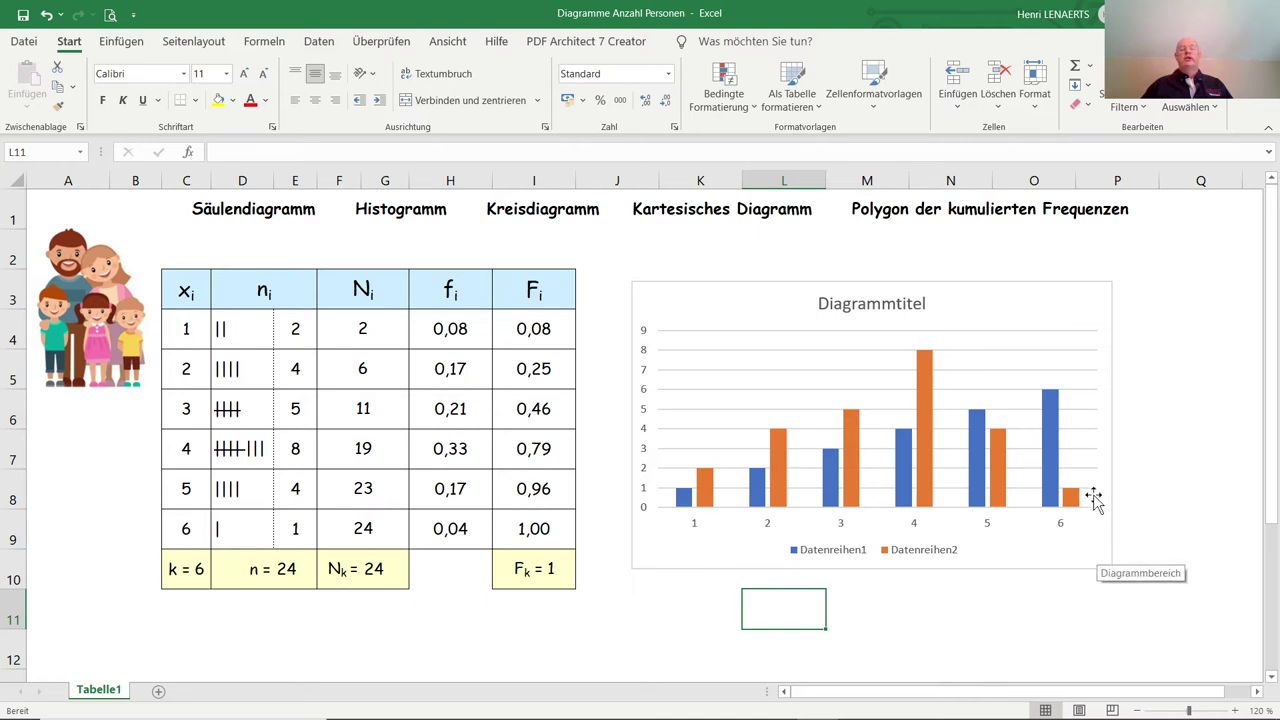
left_click(1046, 281)
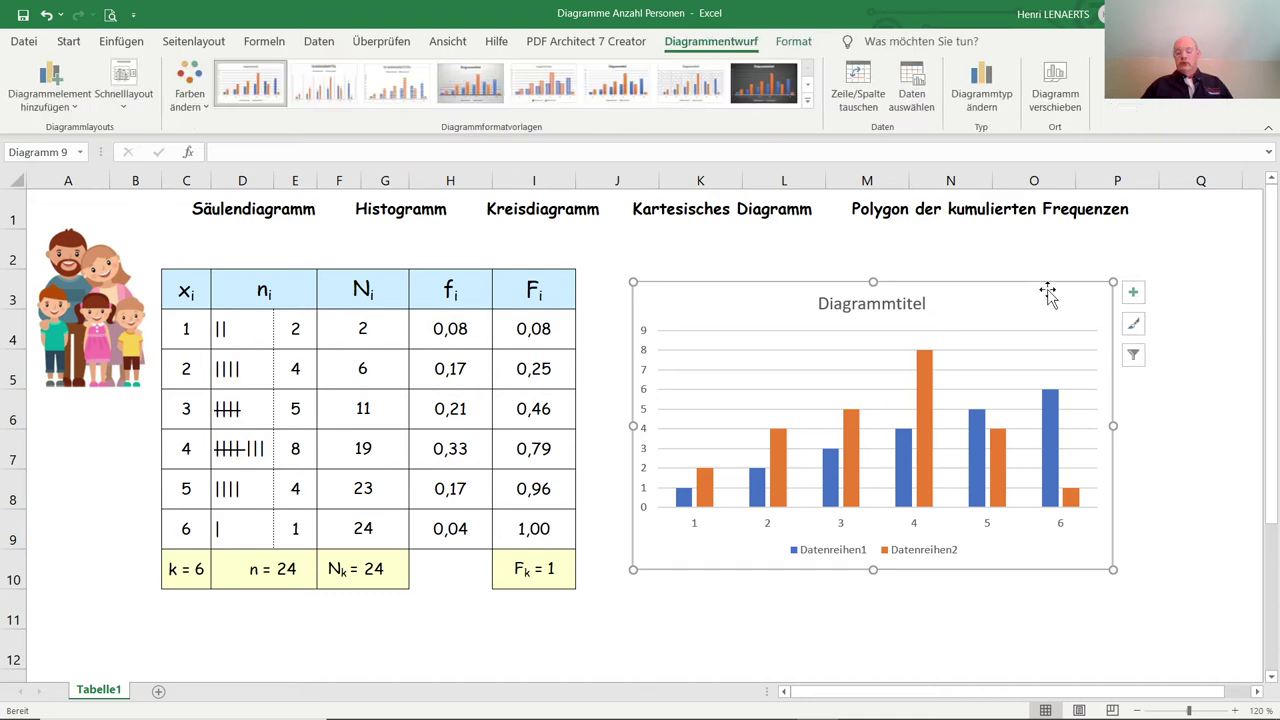
key("Delete")
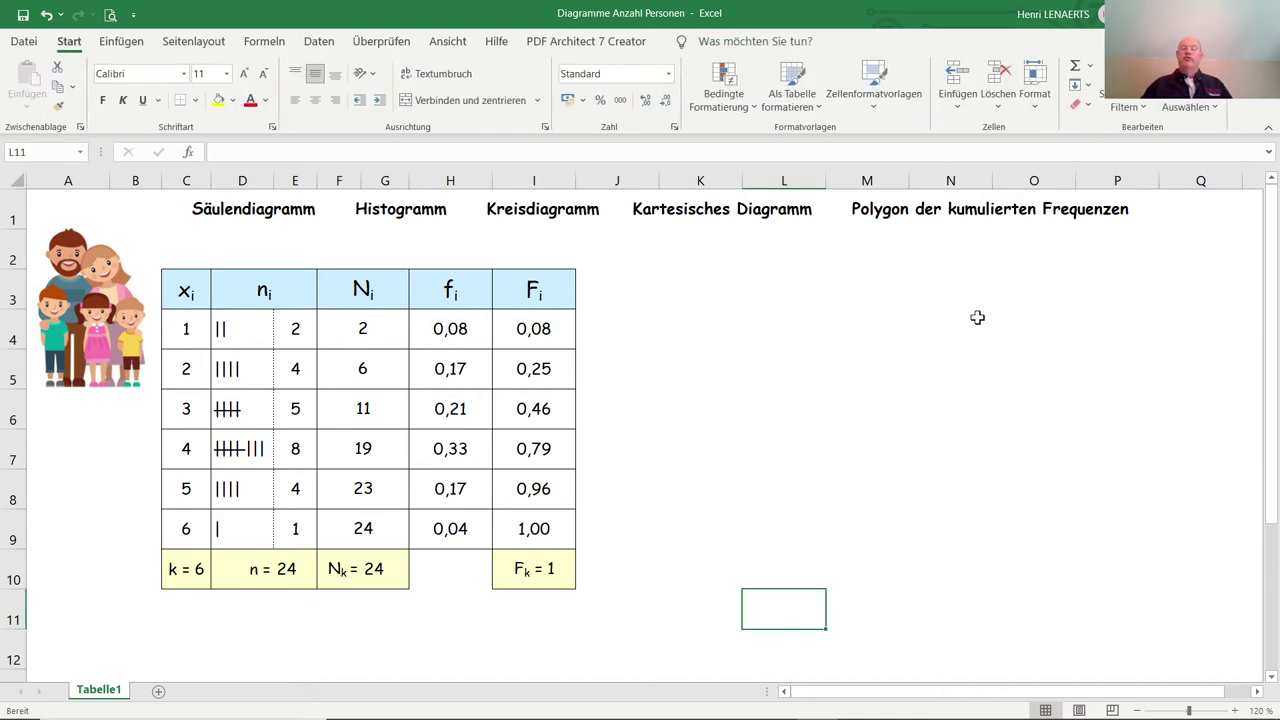
Re-enter the class values 1, 2 and 3 in C4:C6 as text with a leading apostrophe
left_click(182, 329)
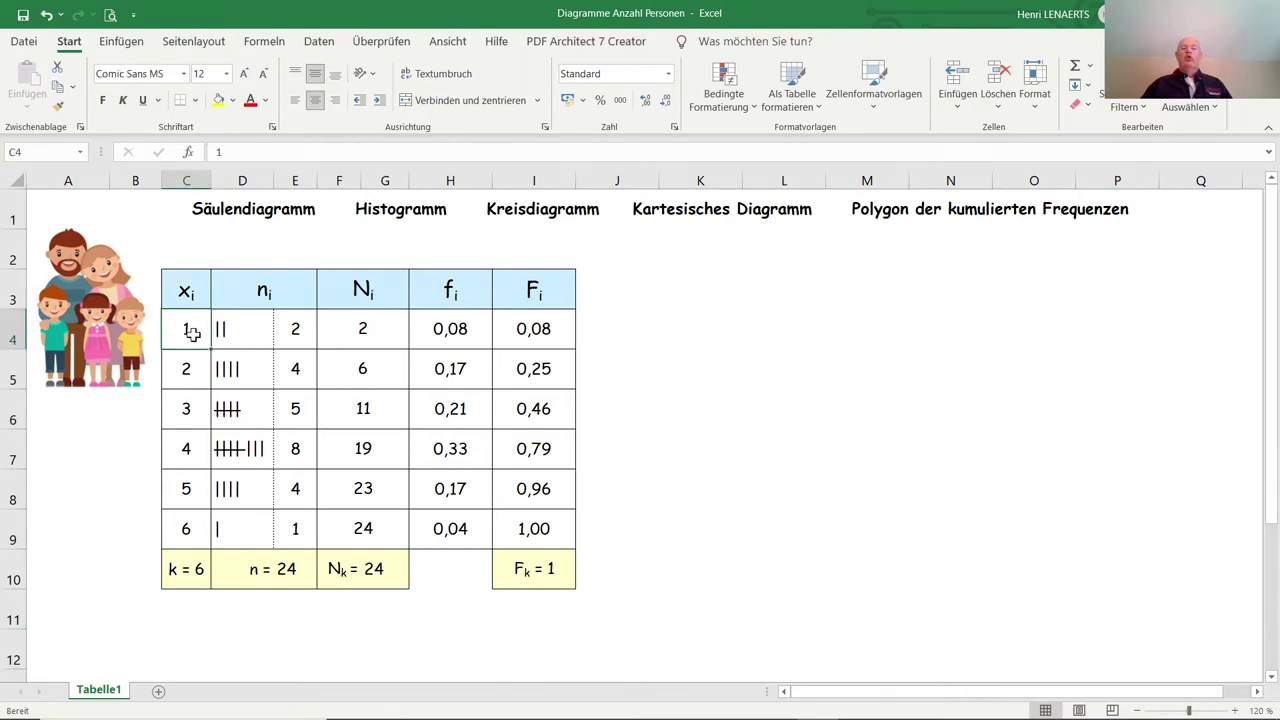
left_click(218, 152)
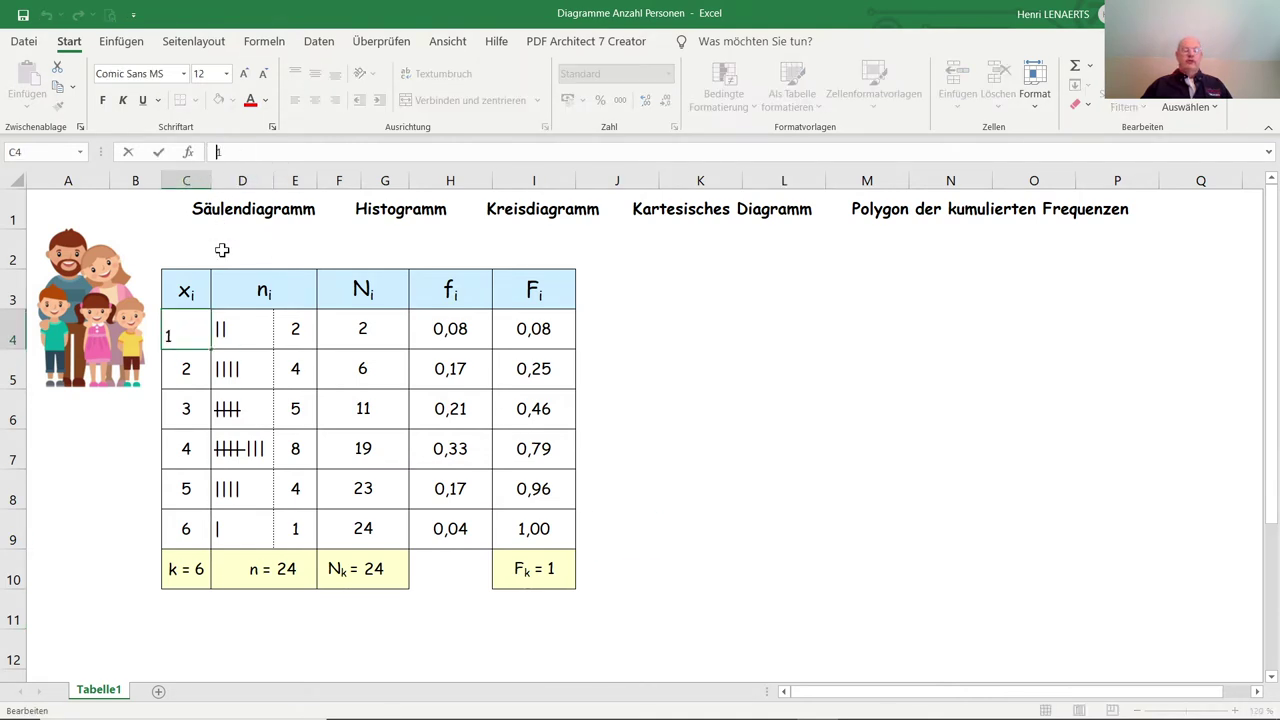
type("'")
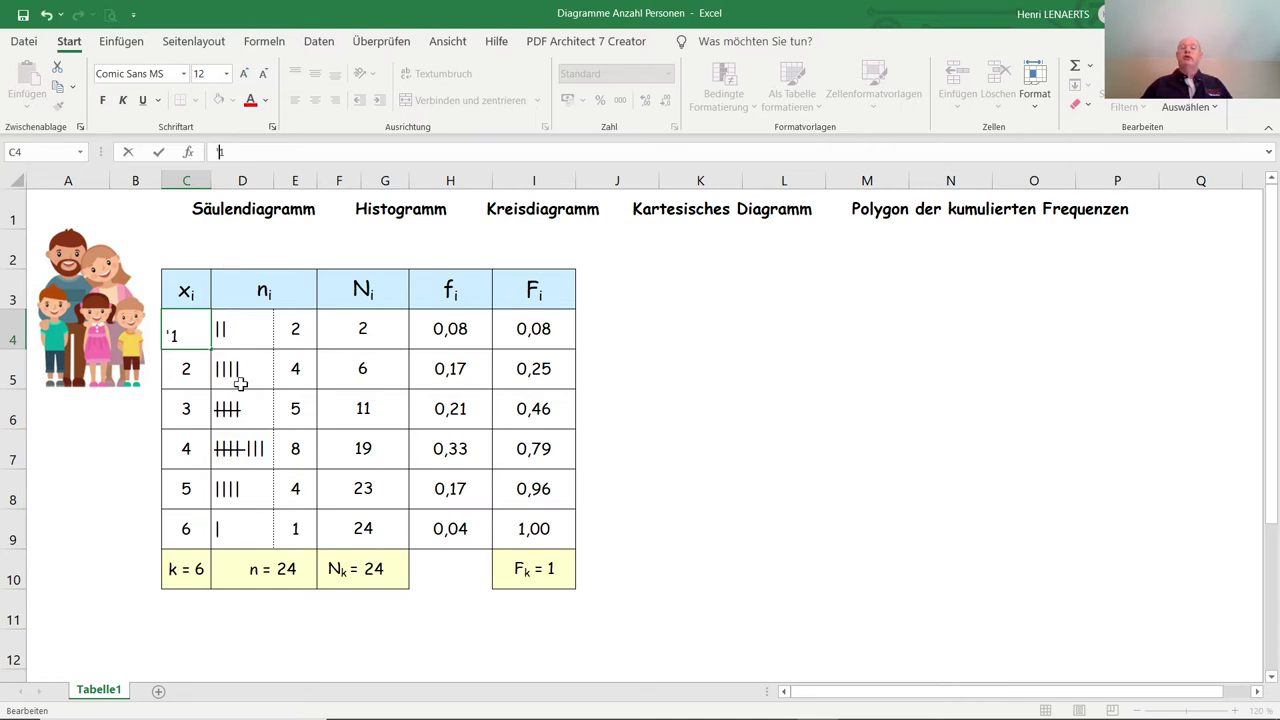
left_click(181, 367)
left_click(214, 151)
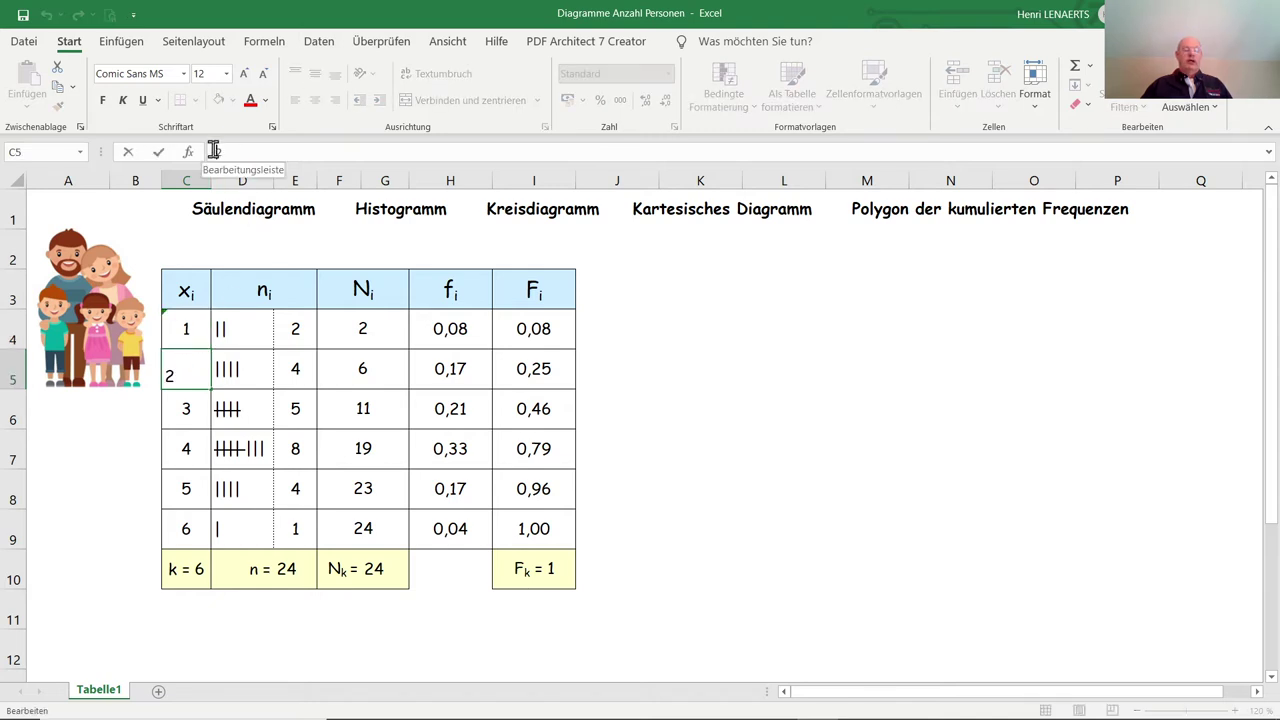
type("'")
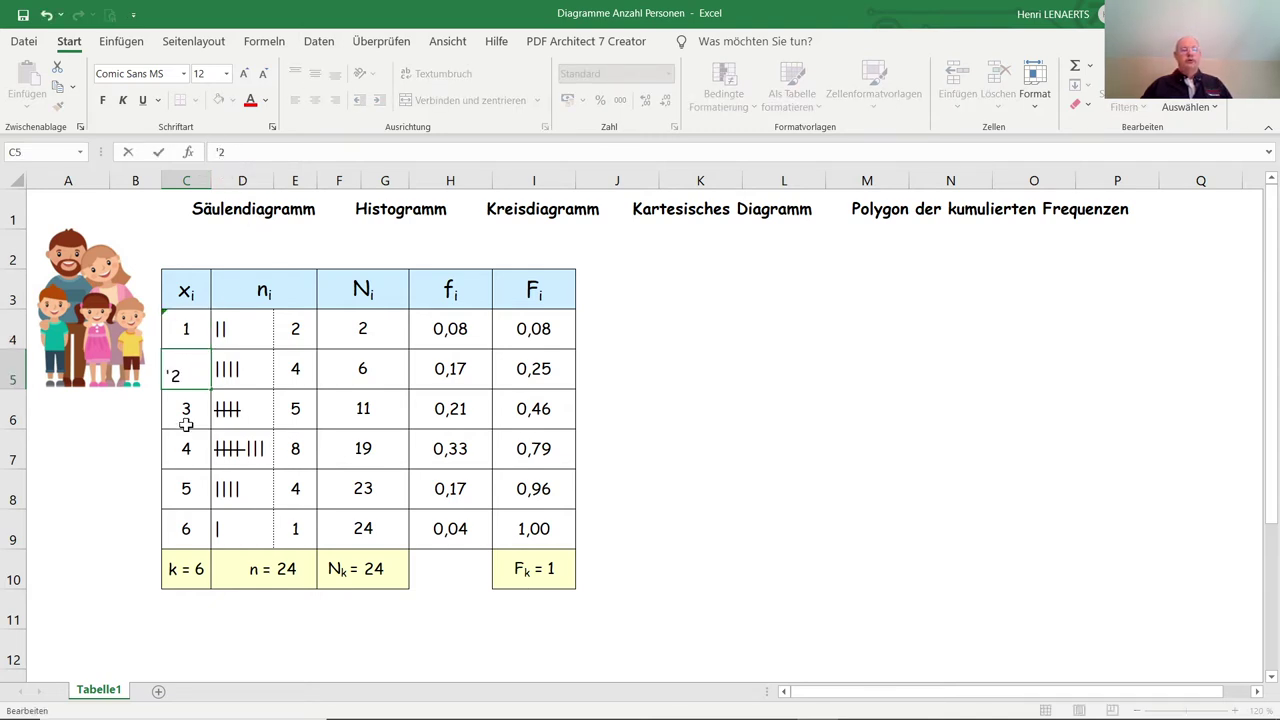
left_click(183, 417)
left_click(213, 151)
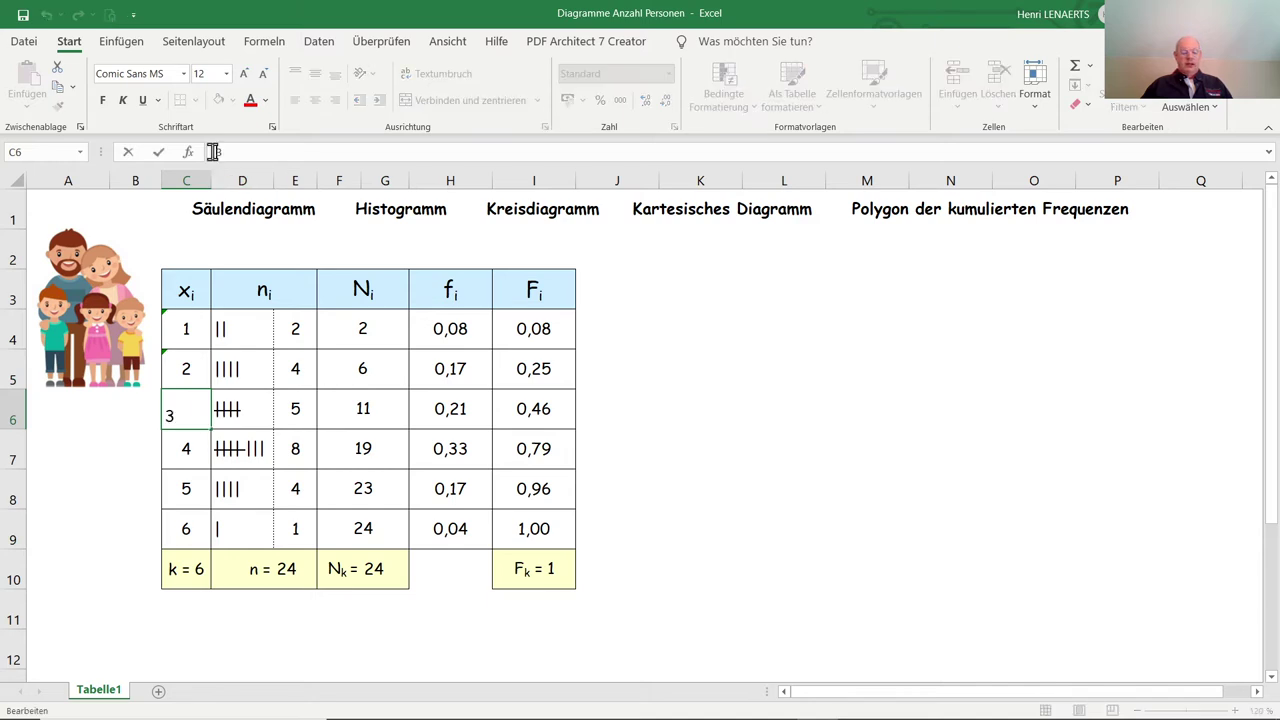
type("'")
left_click(181, 449)
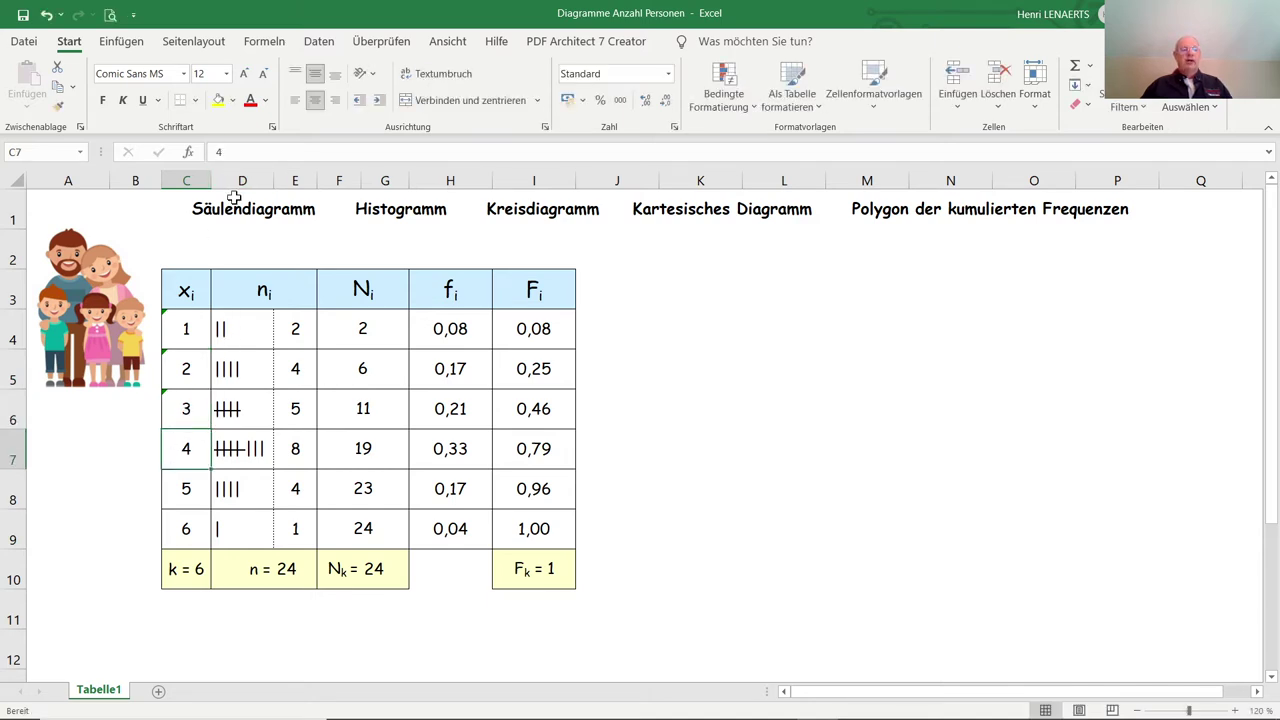
Re-enter the class values 4, 5 and 6 in C7:C9 as text with a leading apostrophe
left_click(214, 151)
type("'")
left_click(186, 500)
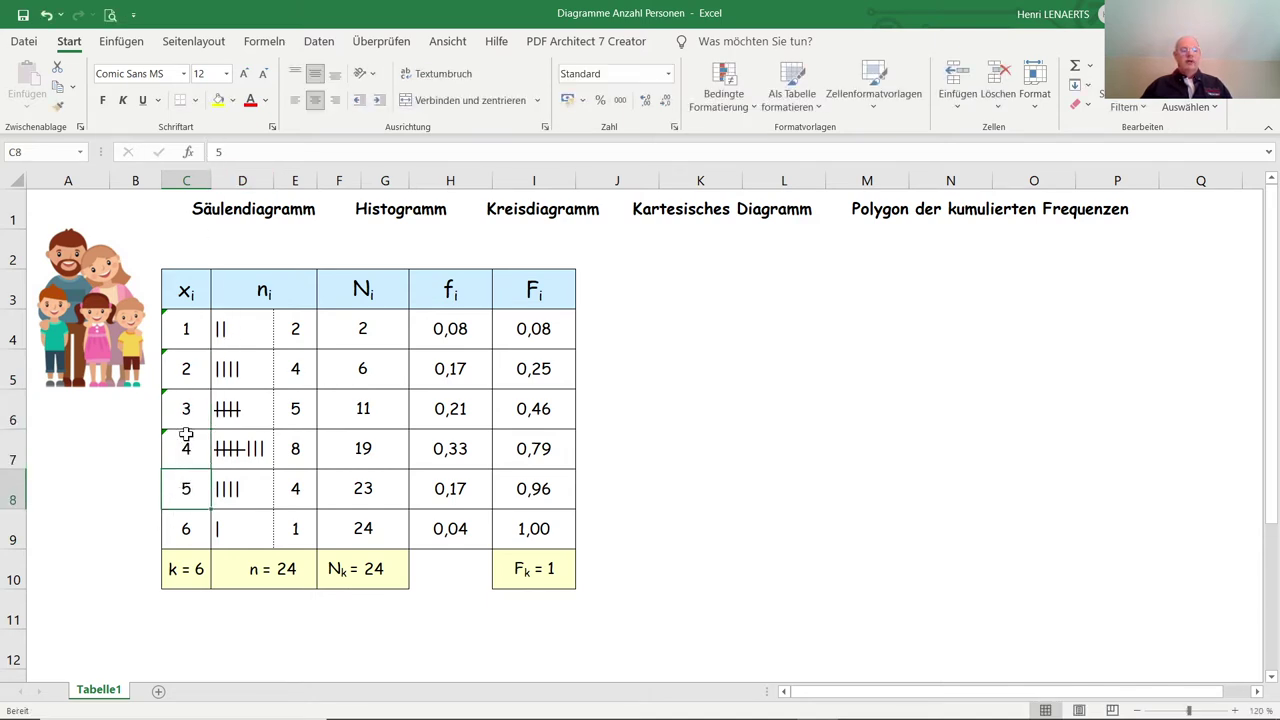
left_click(212, 151)
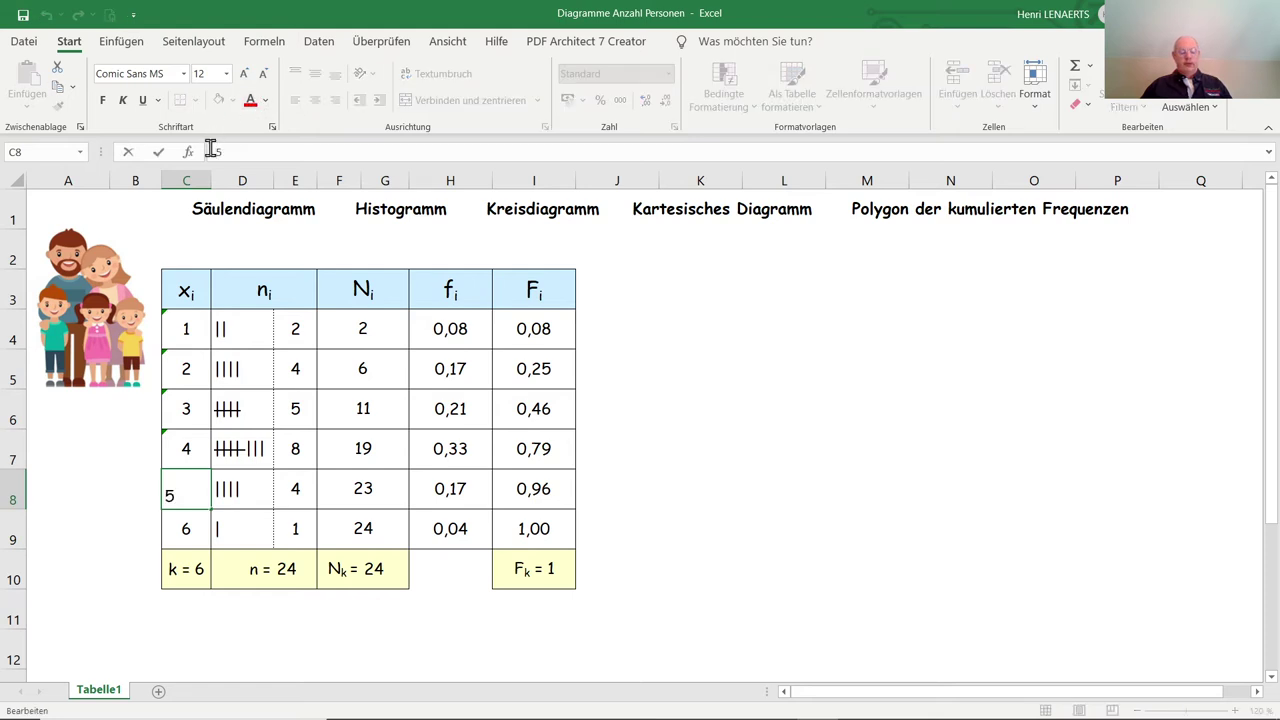
type("'")
left_click(183, 531)
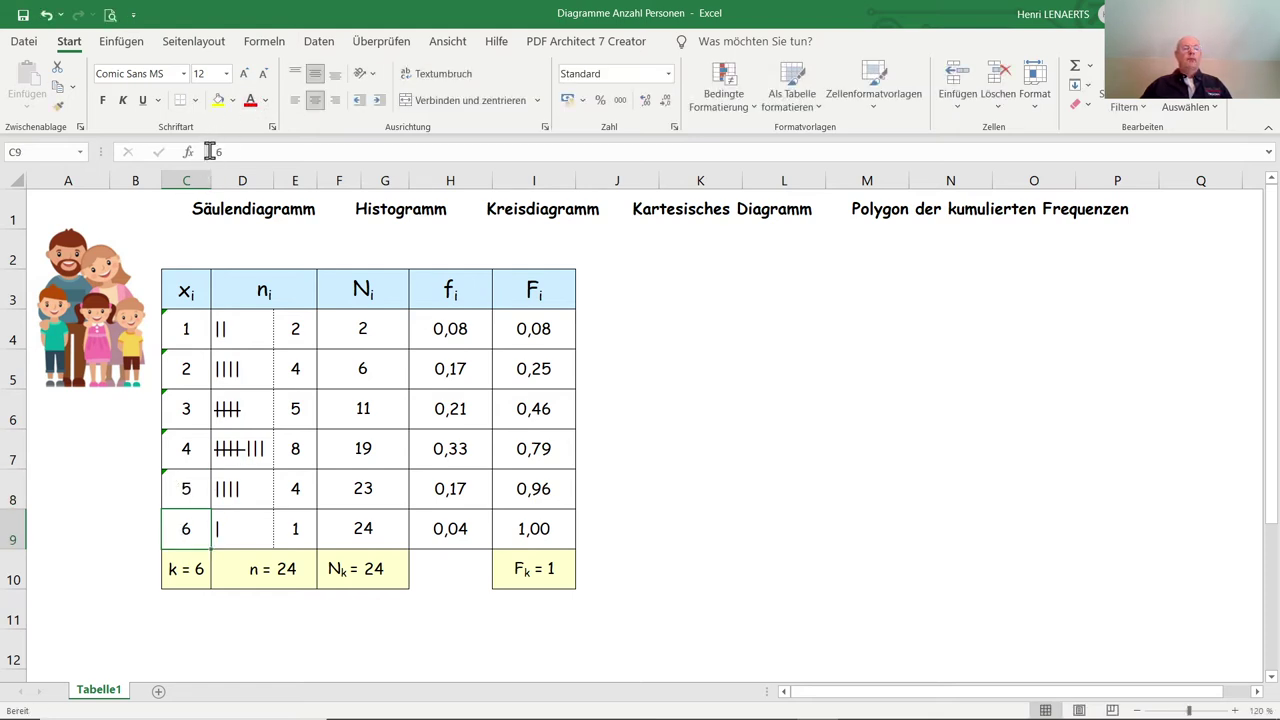
left_click(212, 151)
type("'")
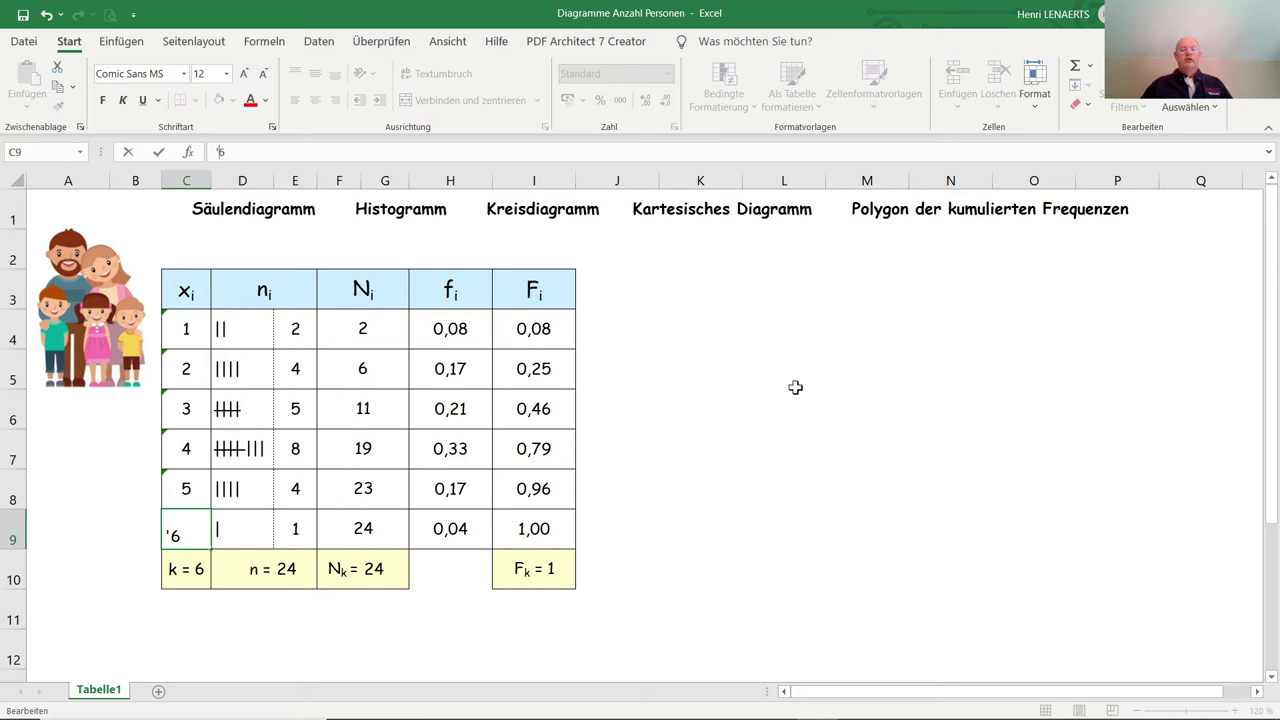
left_click(796, 385)
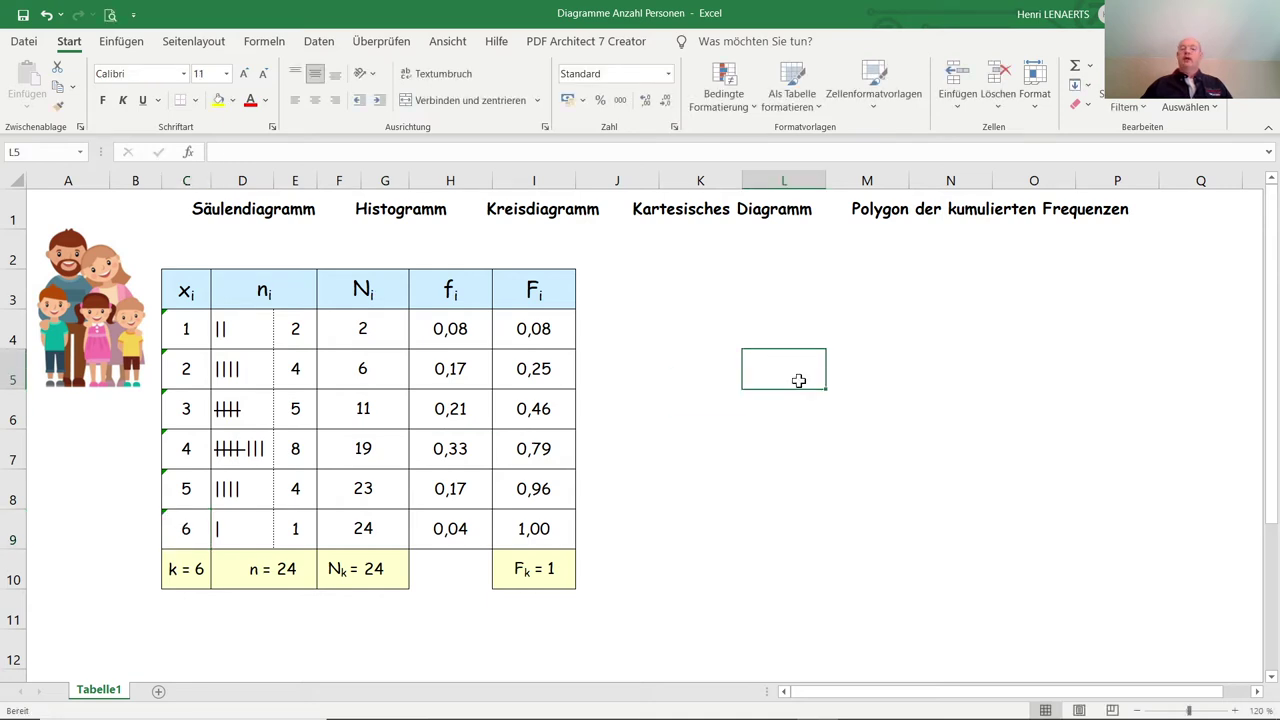
Insert a 2D column chart of C4:C9 and E4:E9 and place it right of the table
left_click_drag(185, 322, 198, 531)
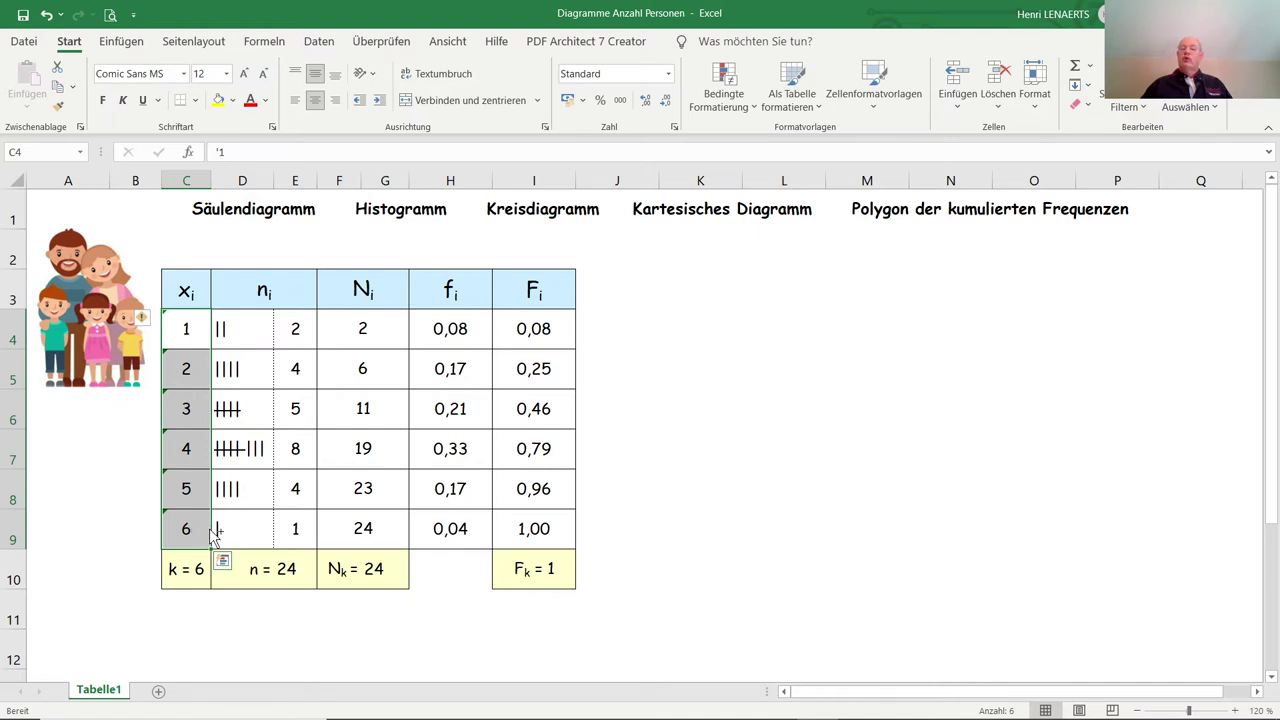
left_click_drag(295, 328, 303, 531, "ctrl")
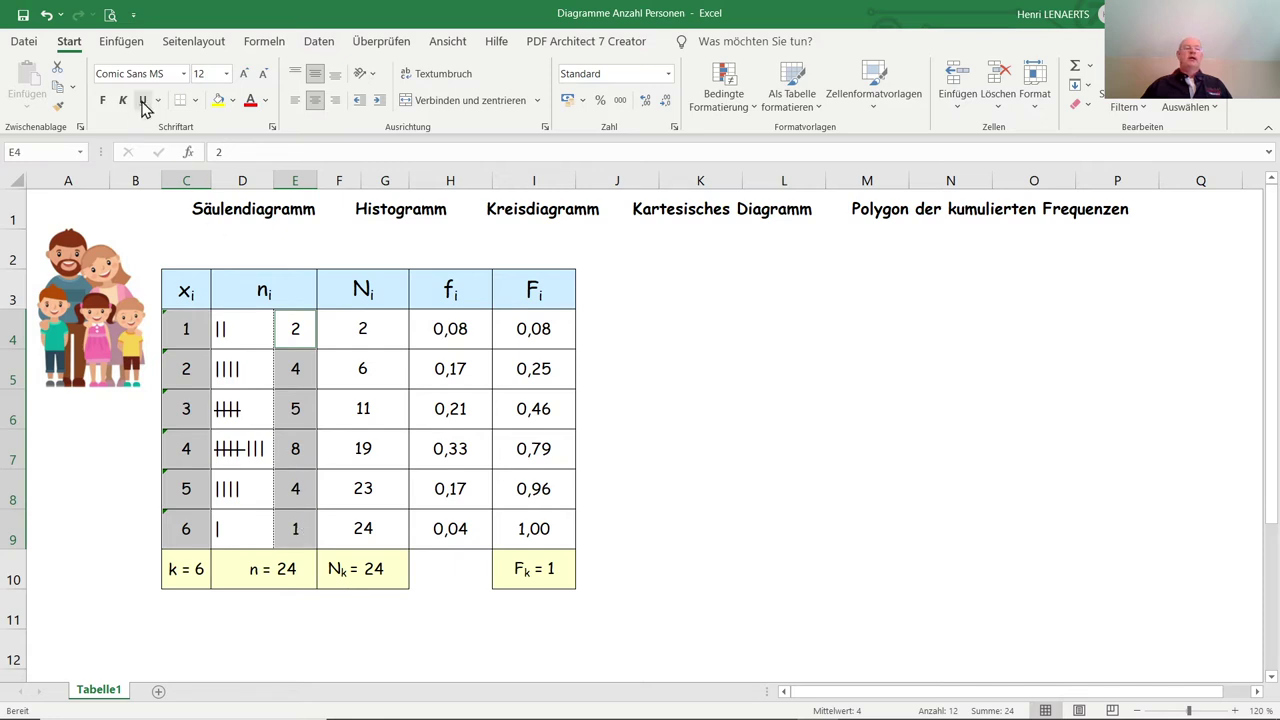
left_click(132, 44)
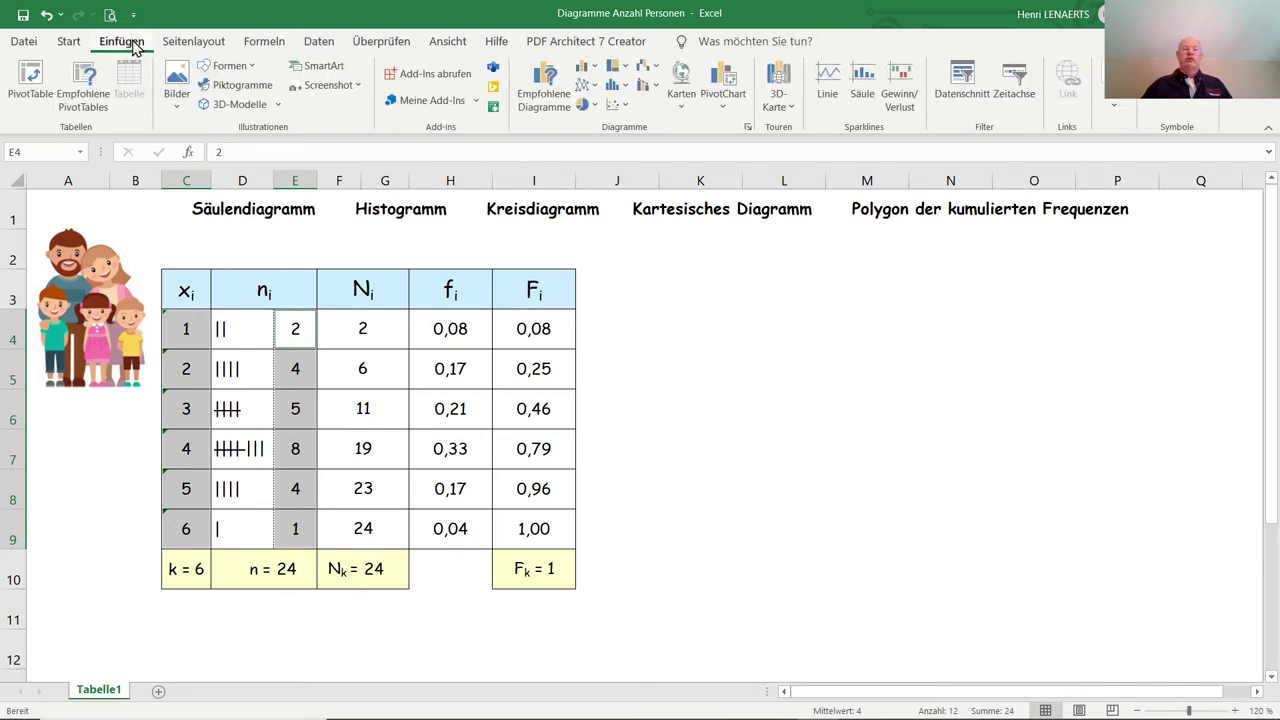
left_click(587, 70)
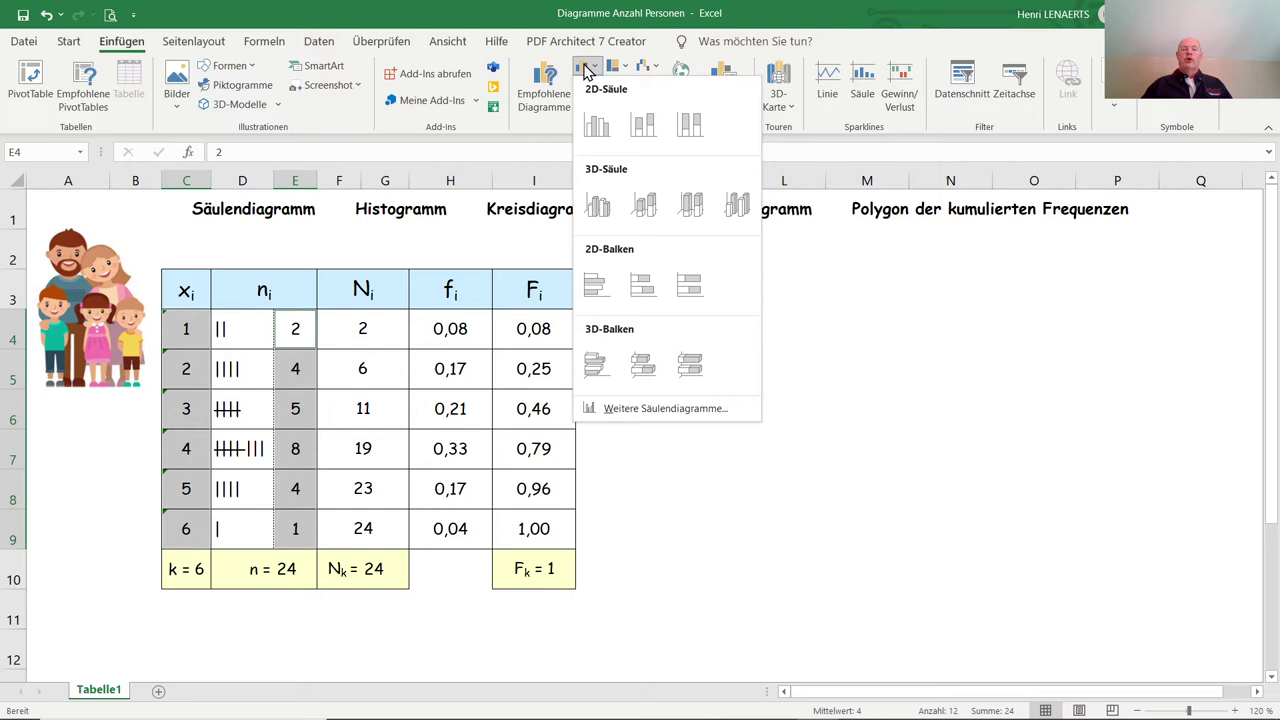
left_click(592, 130)
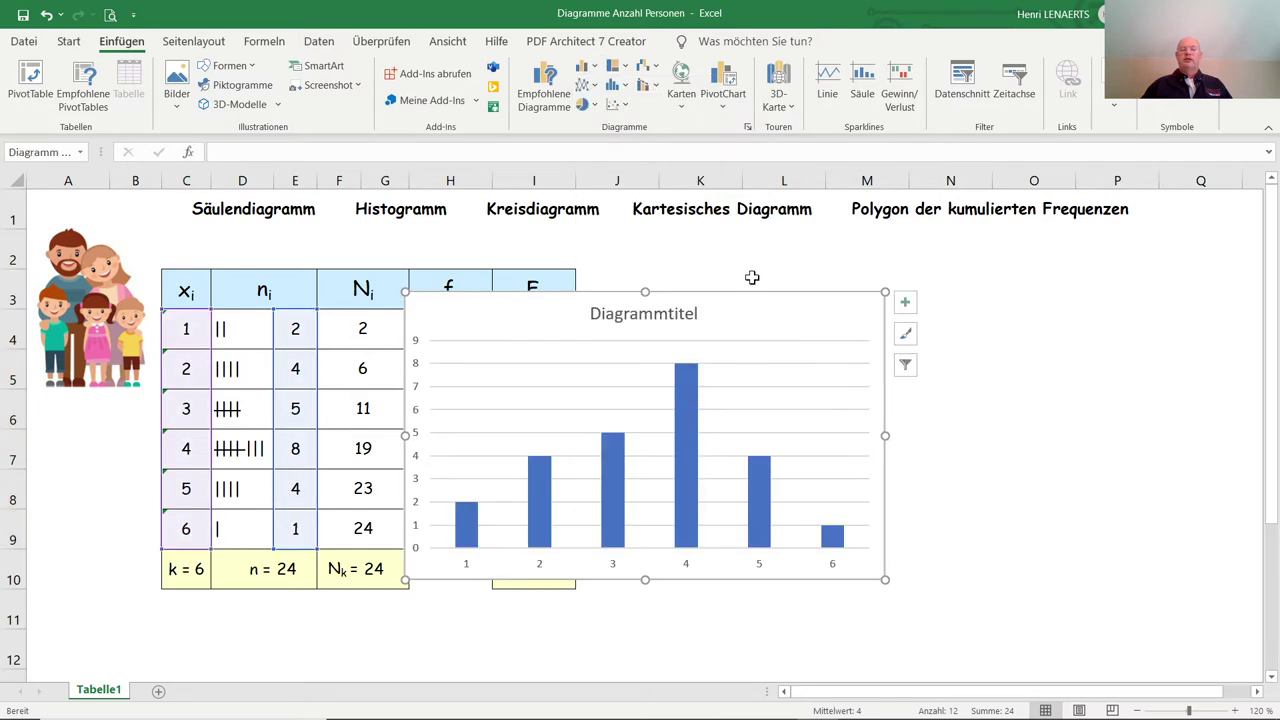
left_click_drag(755, 298, 1023, 300)
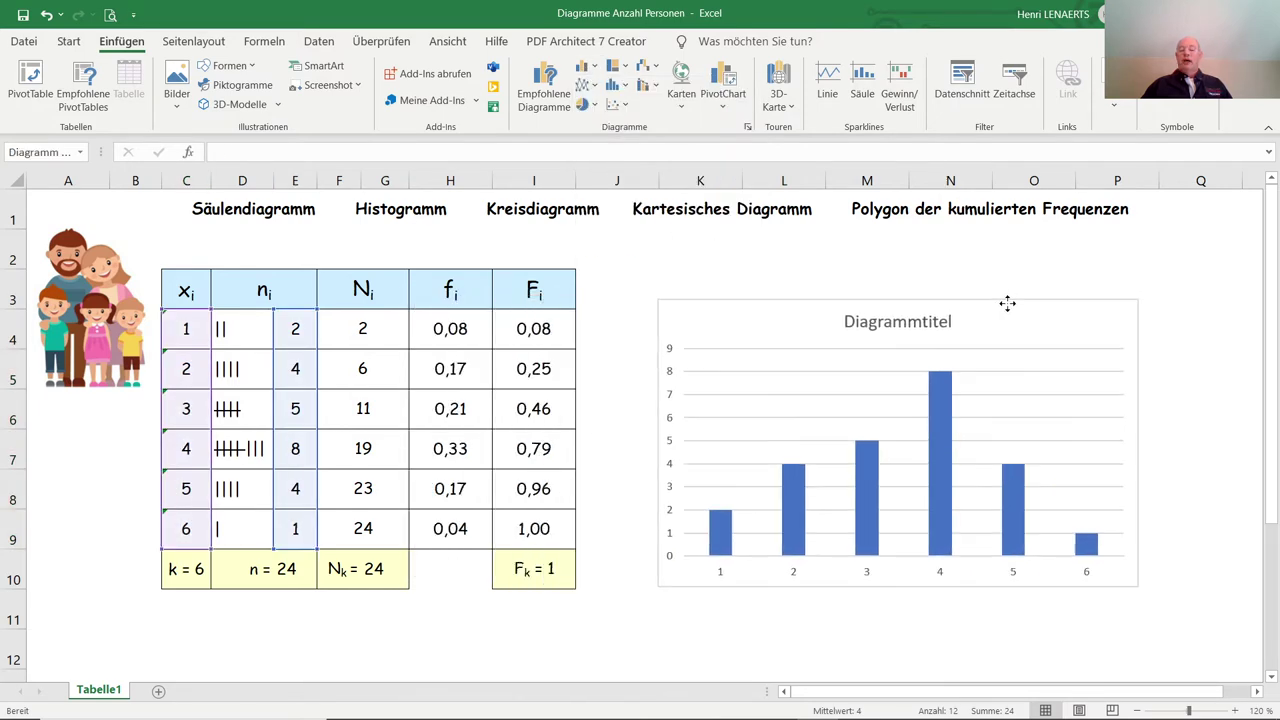
left_click(1187, 439)
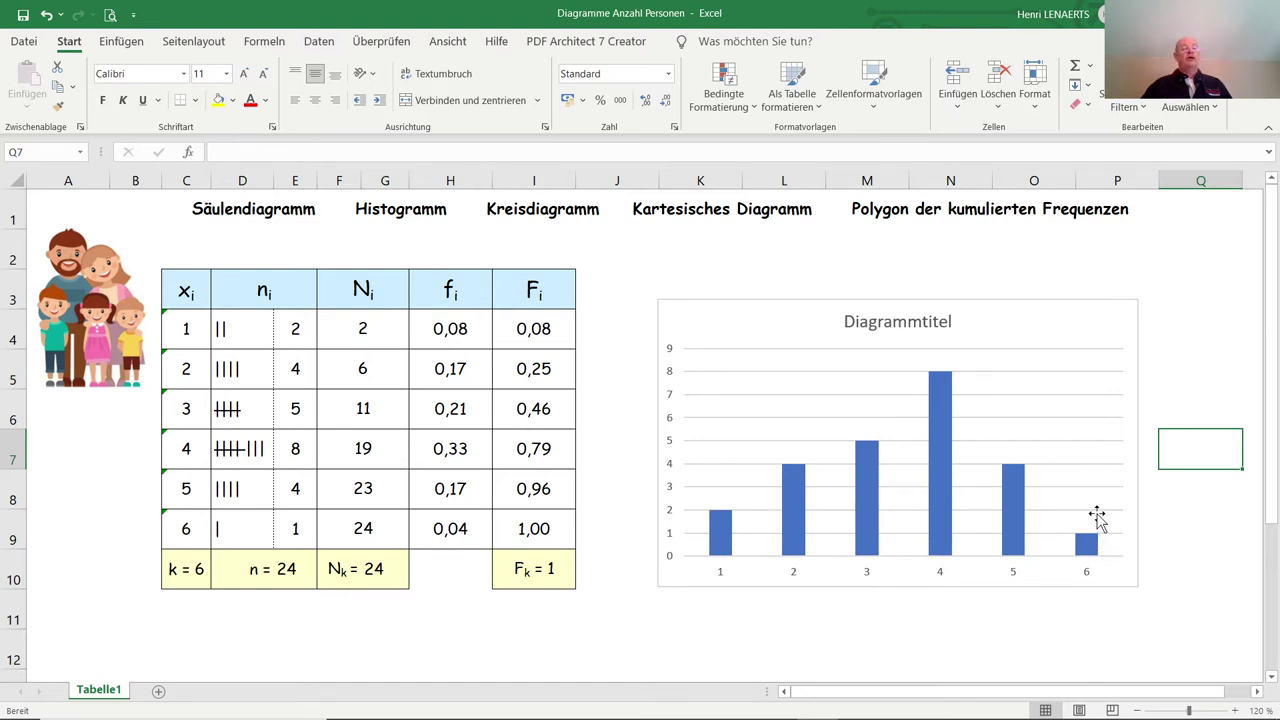
Turn on Punktfarbunterscheidung under Füllung und Linie in the data series format settings
right_click(940, 432)
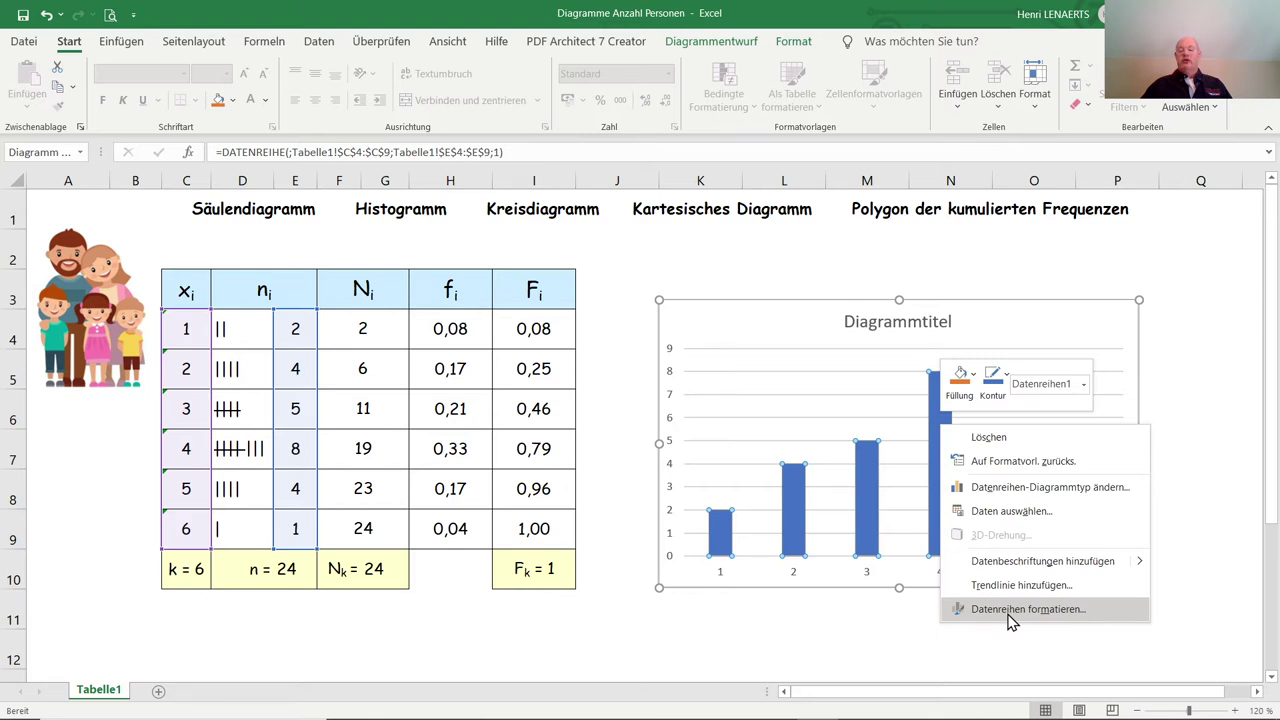
left_click(1012, 610)
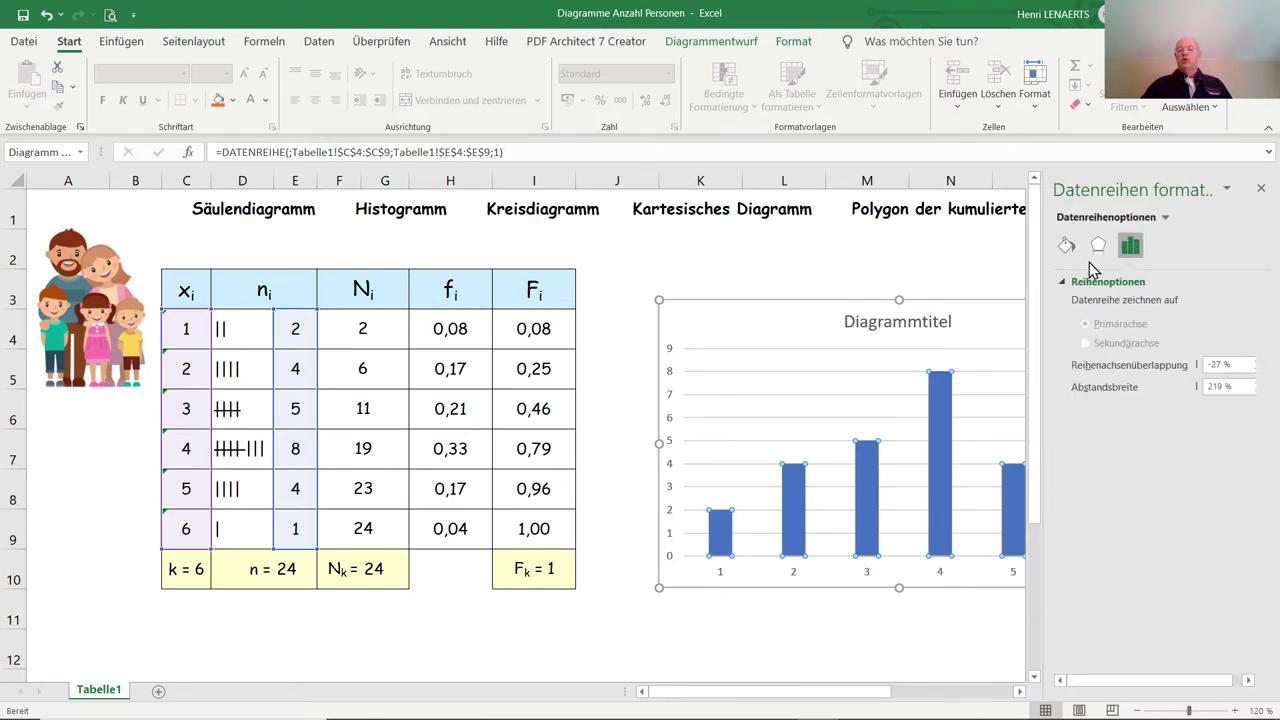
left_click(1066, 246)
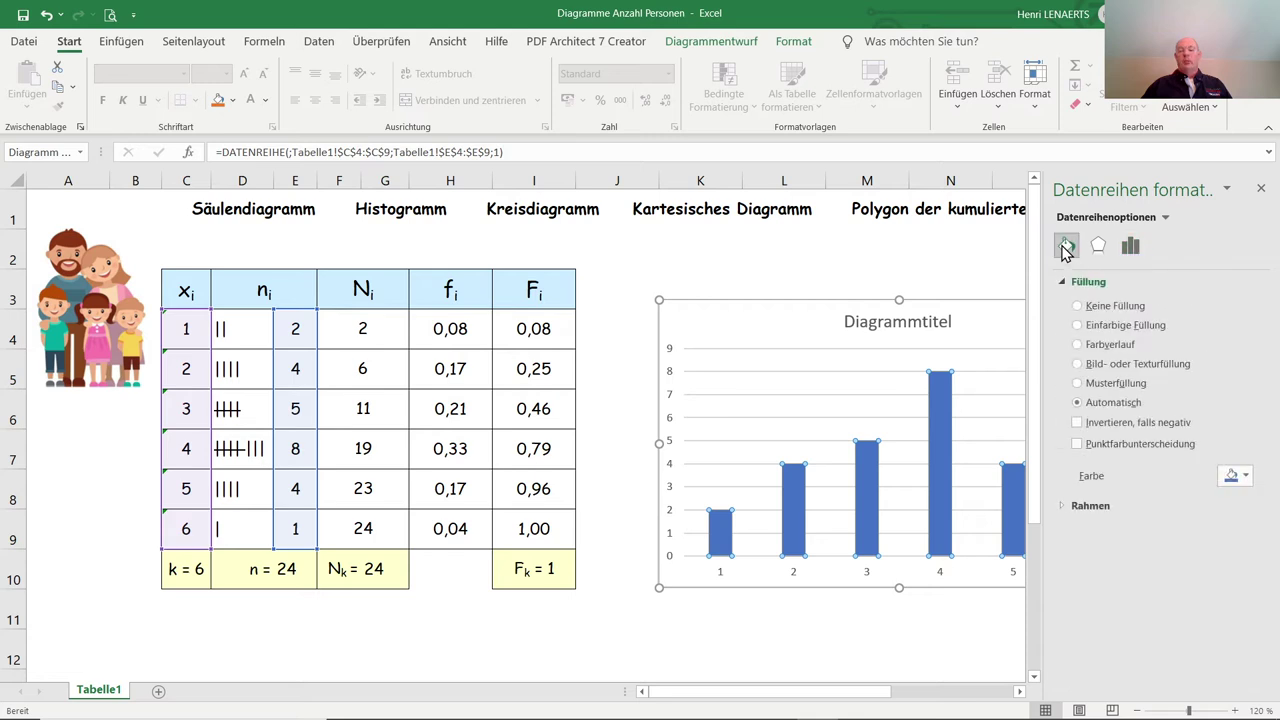
left_click(1143, 452)
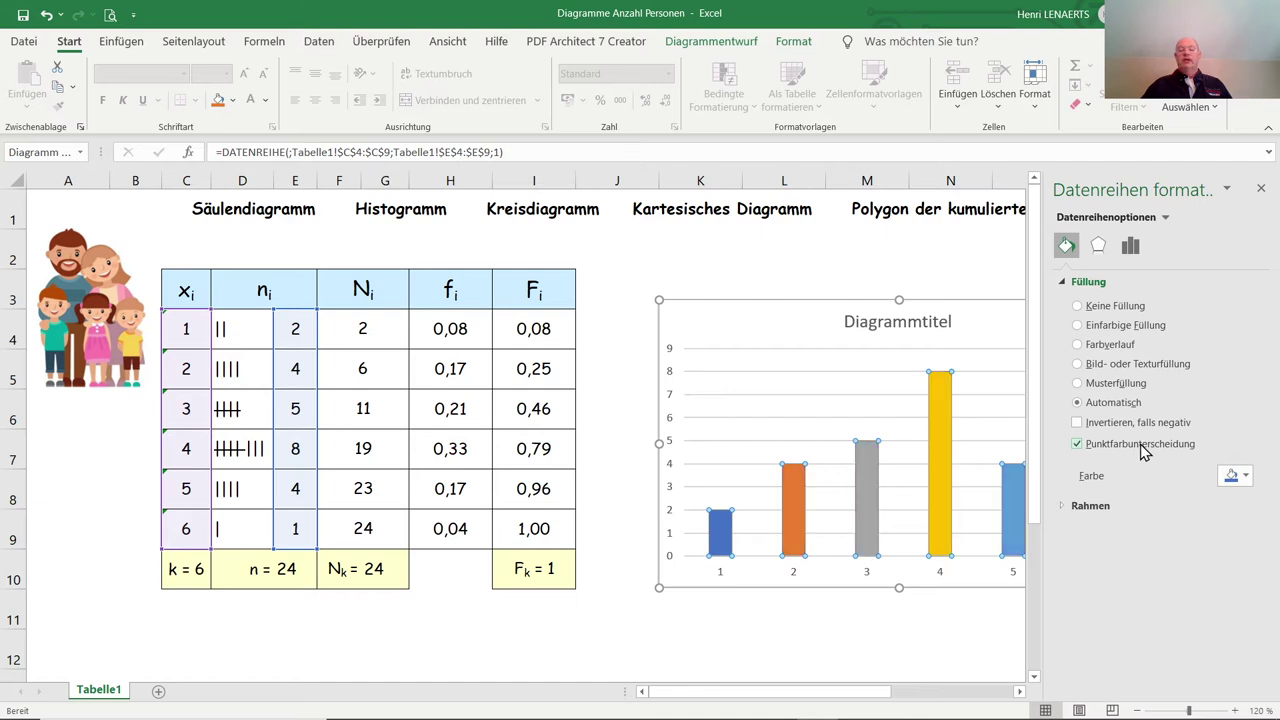
left_click(1262, 189)
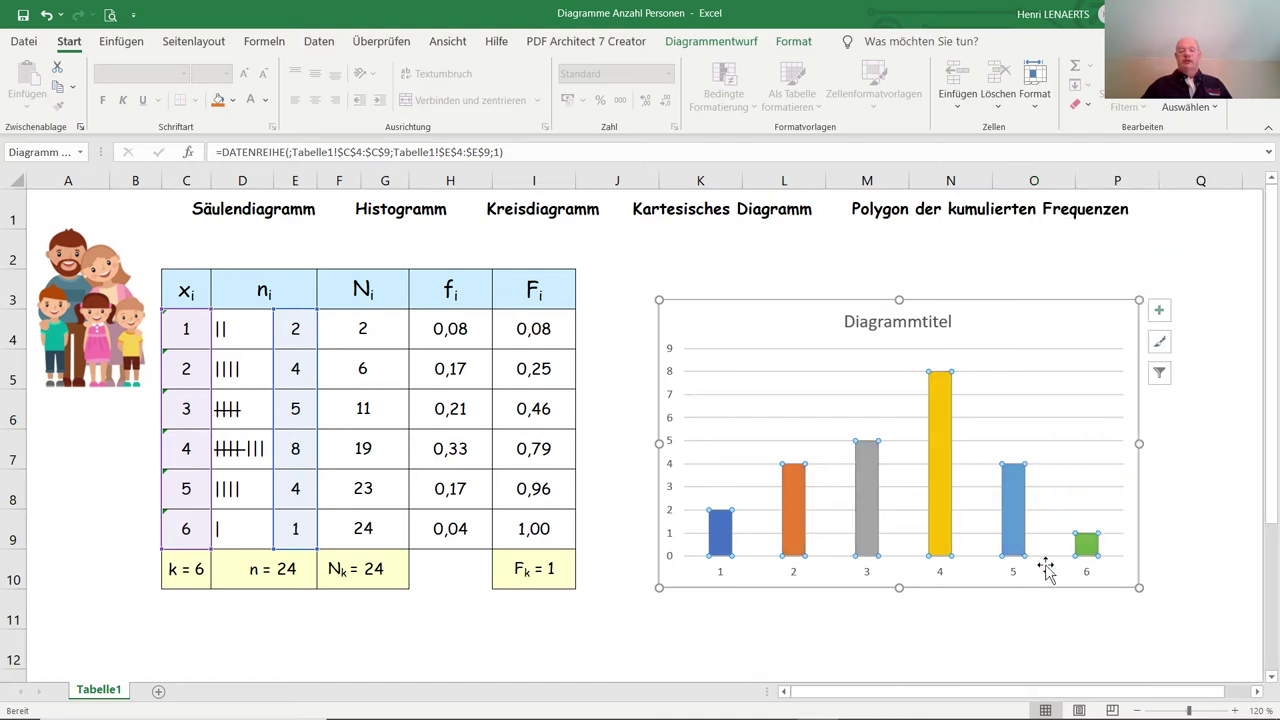
left_click(926, 634)
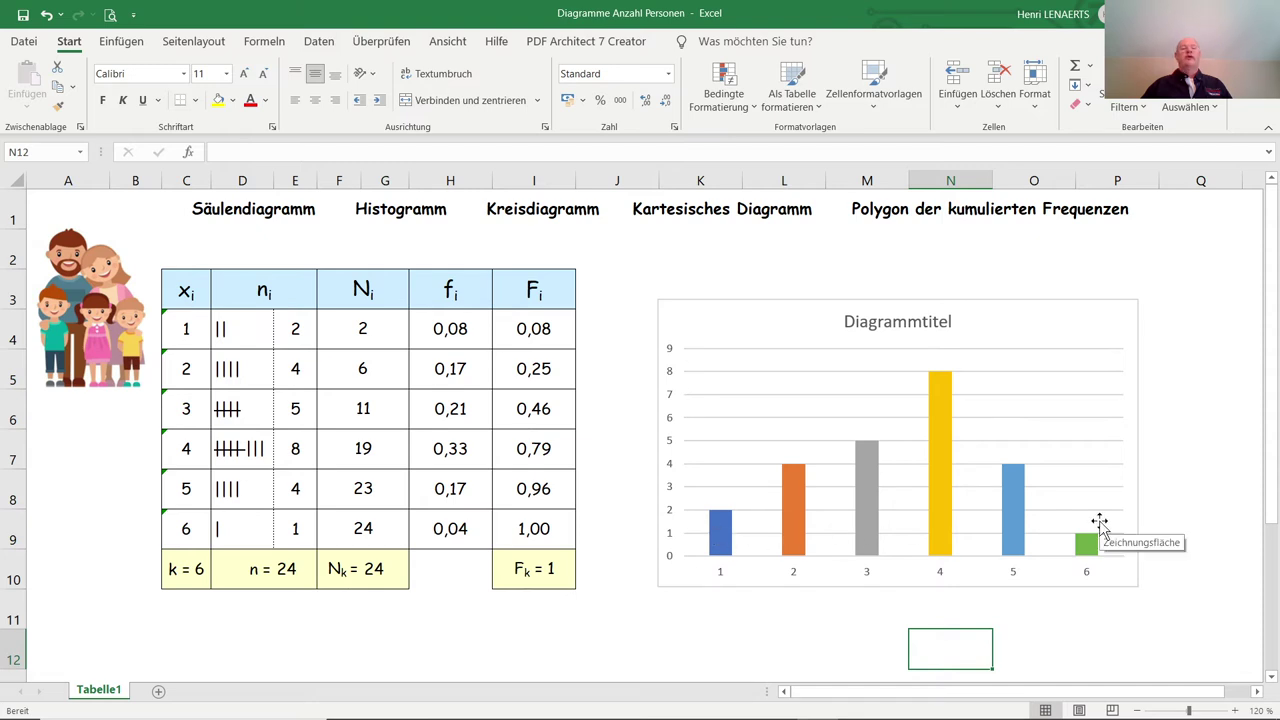
Replace the old chart with a 2D clustered column chart of C4:C9 and E4:E9, right of the table
left_click(1072, 300)
key("Delete")
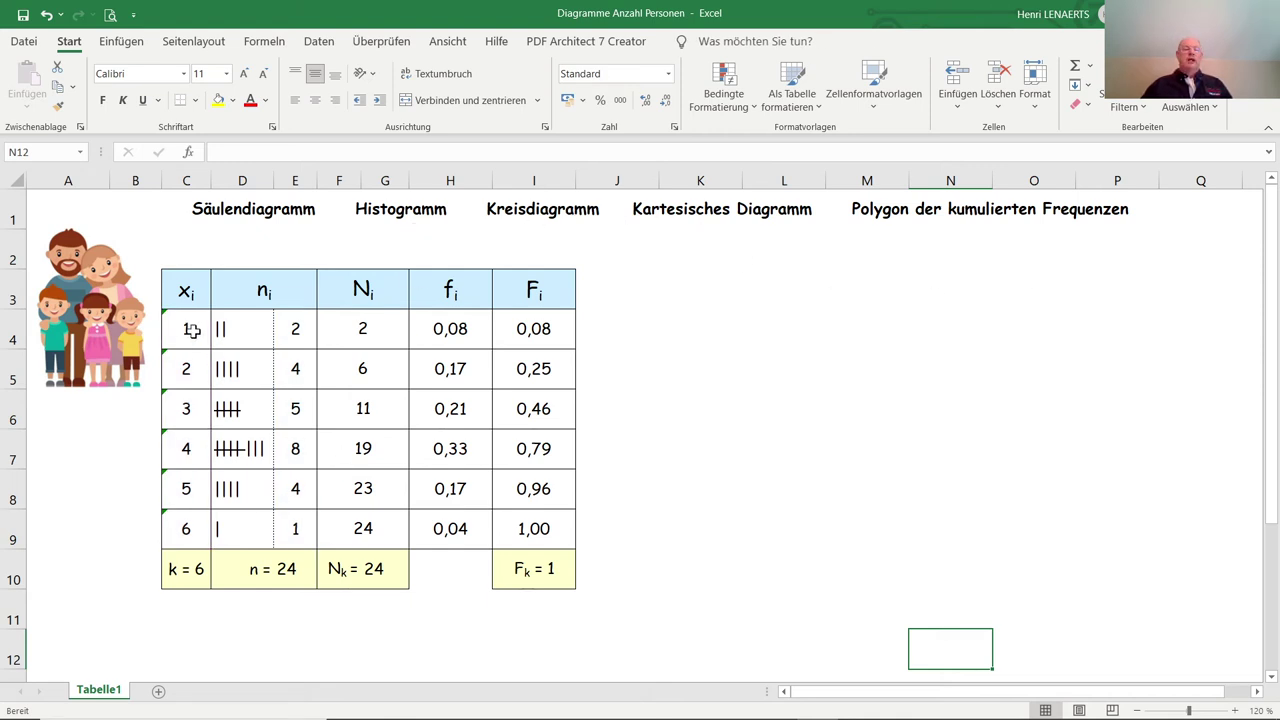
left_click_drag(192, 331, 195, 535)
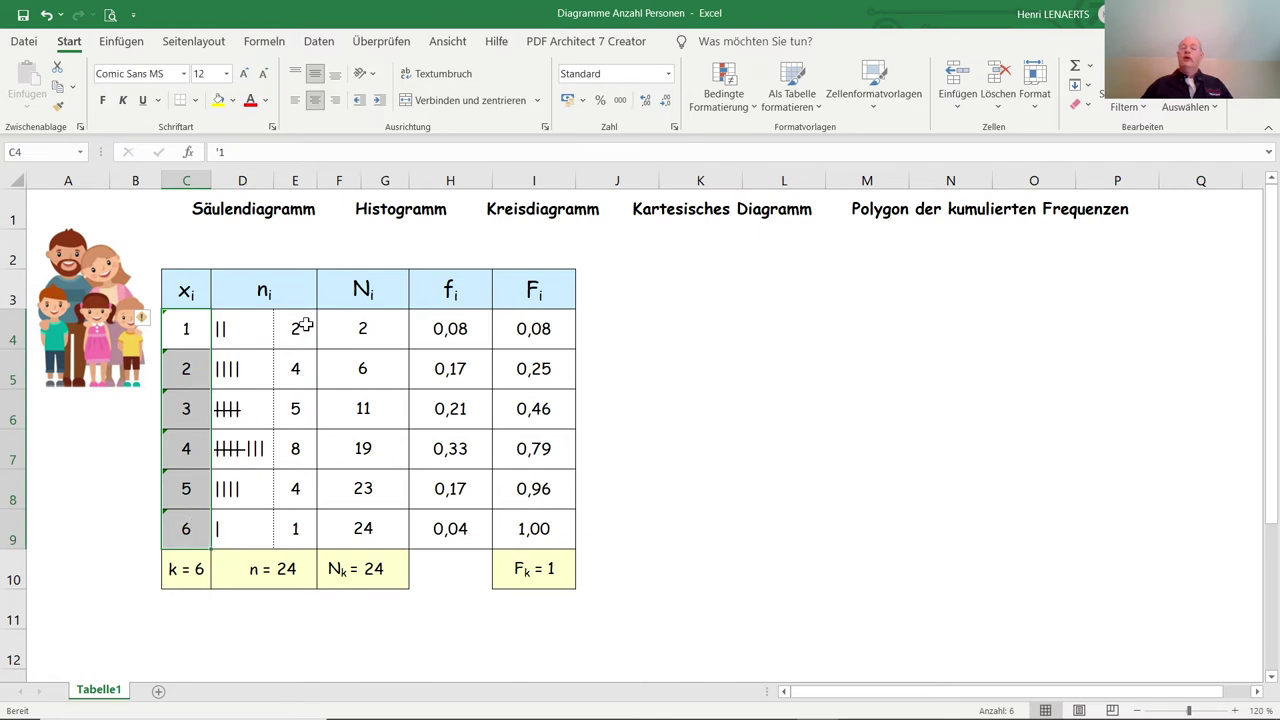
left_click_drag(303, 325, 301, 531, "ctrl")
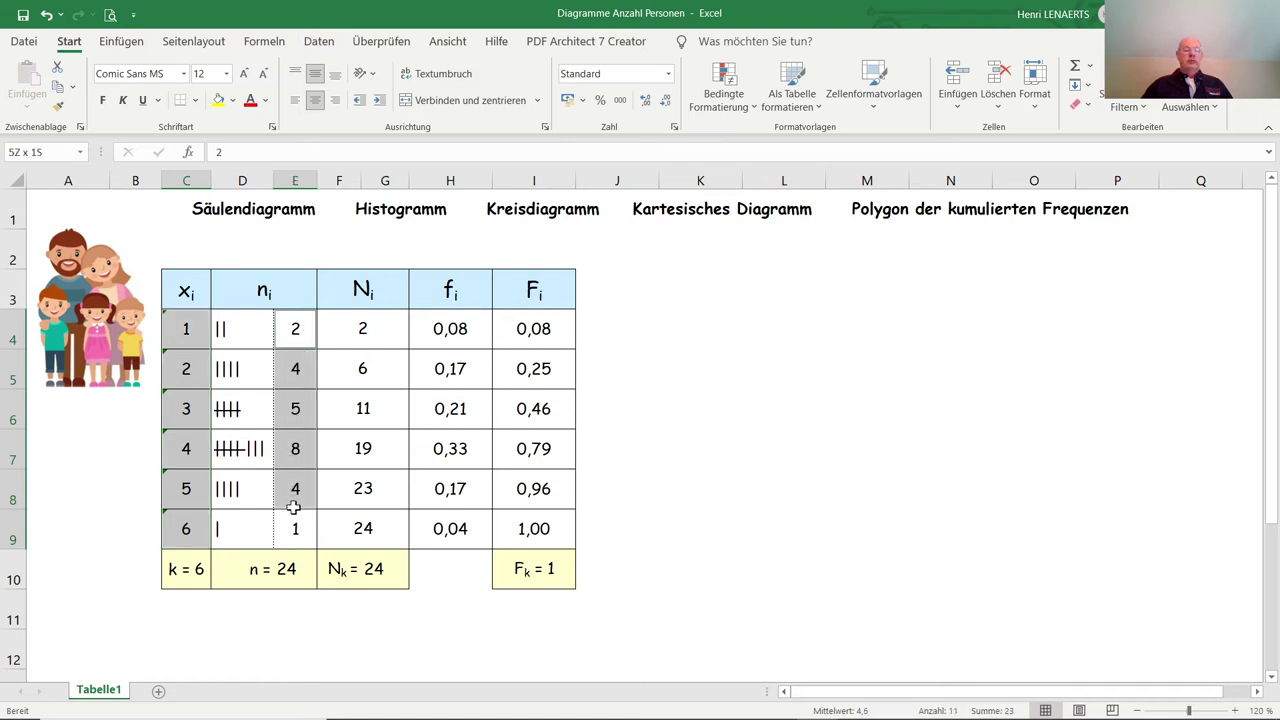
left_click(124, 42)
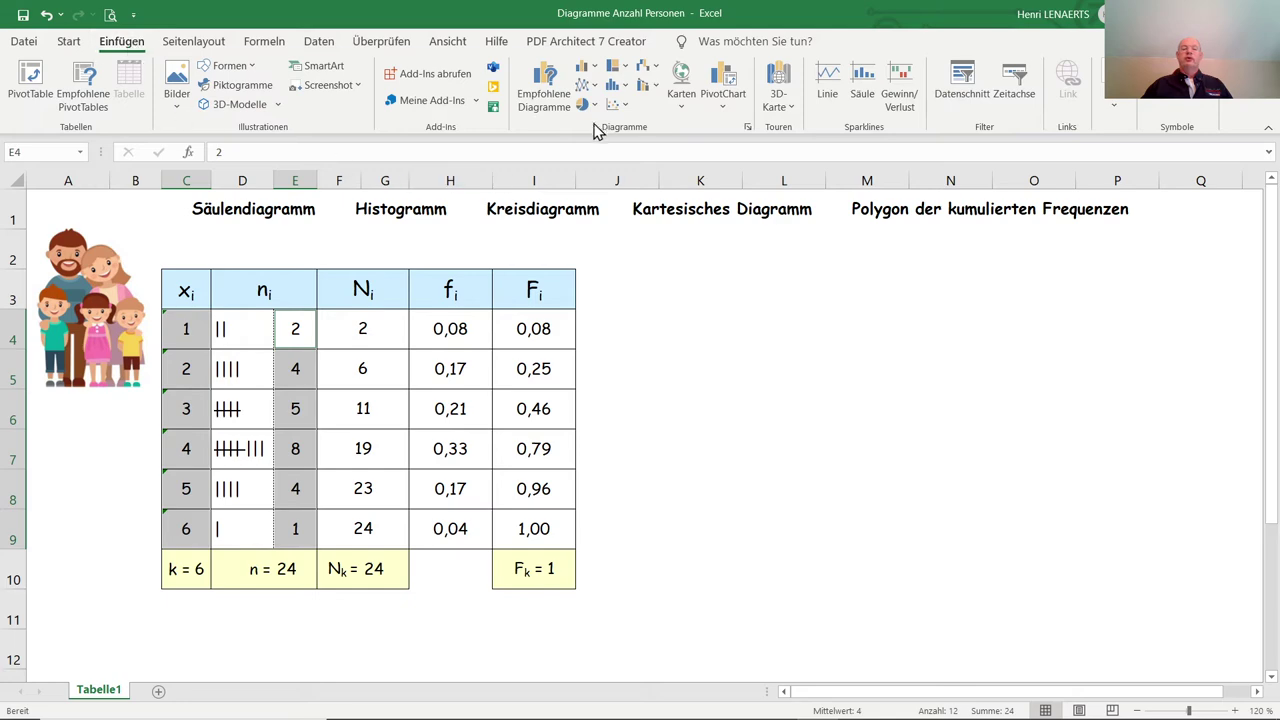
left_click(585, 70)
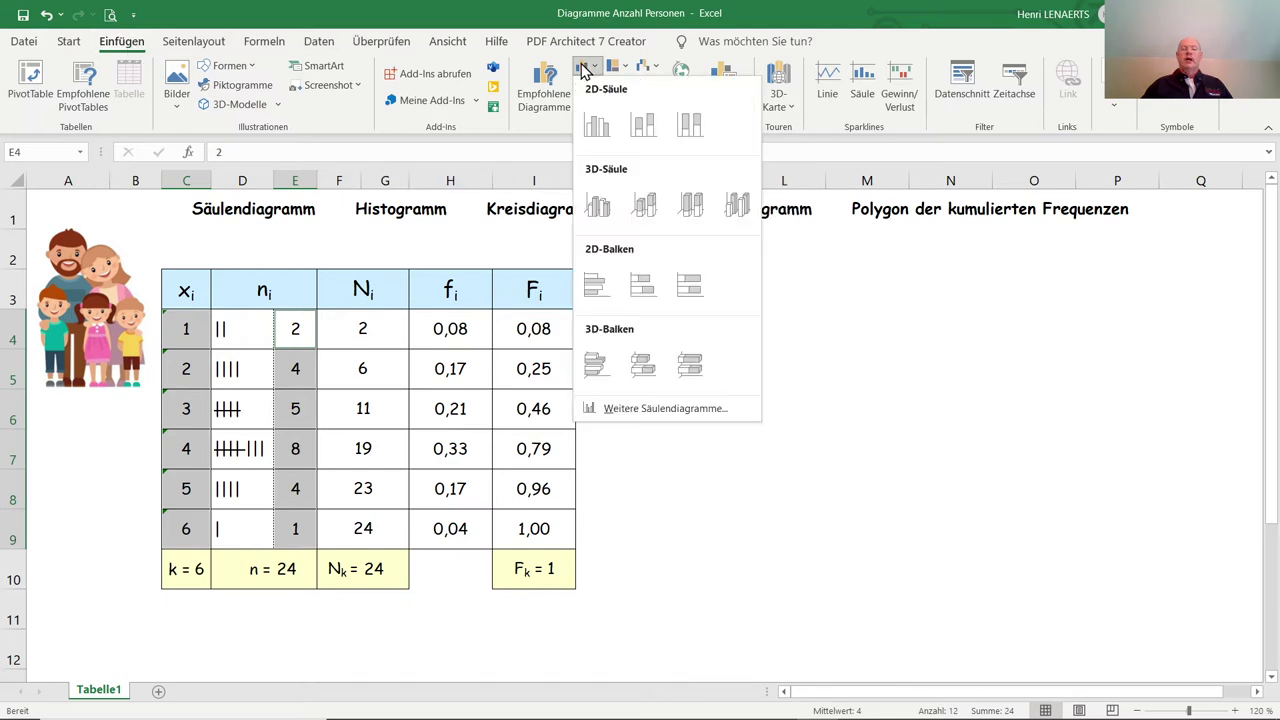
left_click(596, 128)
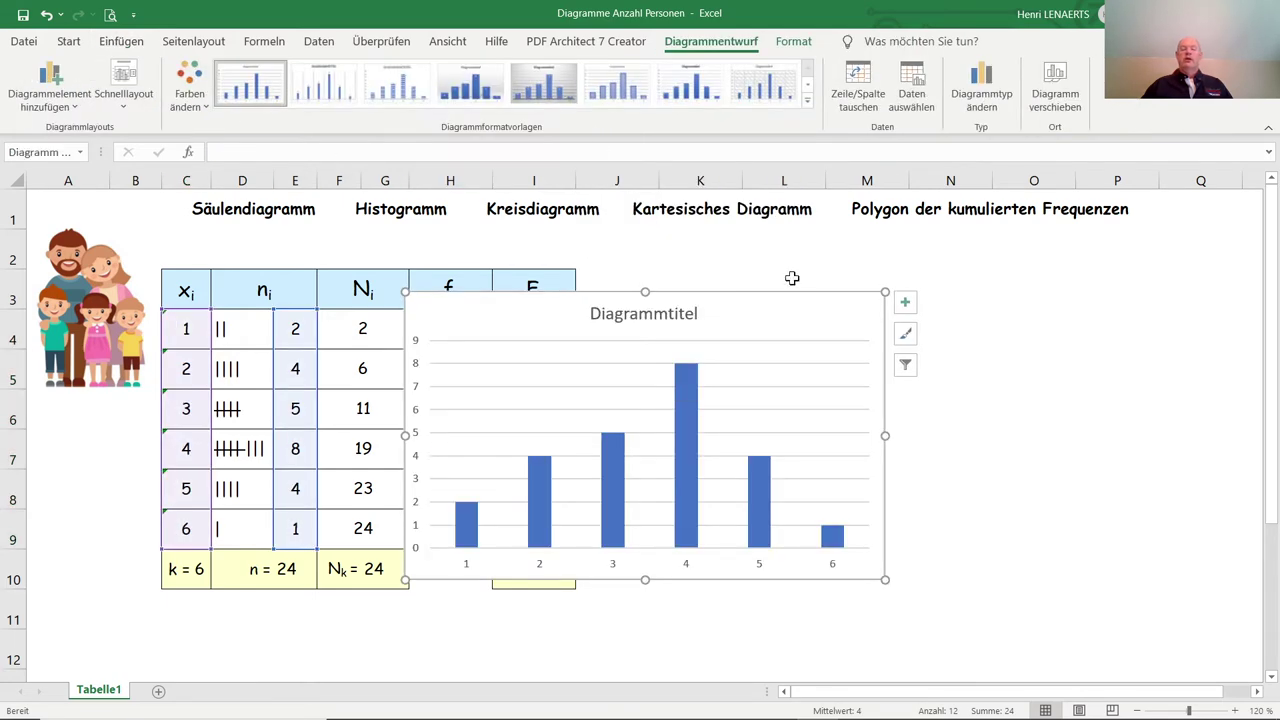
left_click_drag(805, 298, 1012, 290)
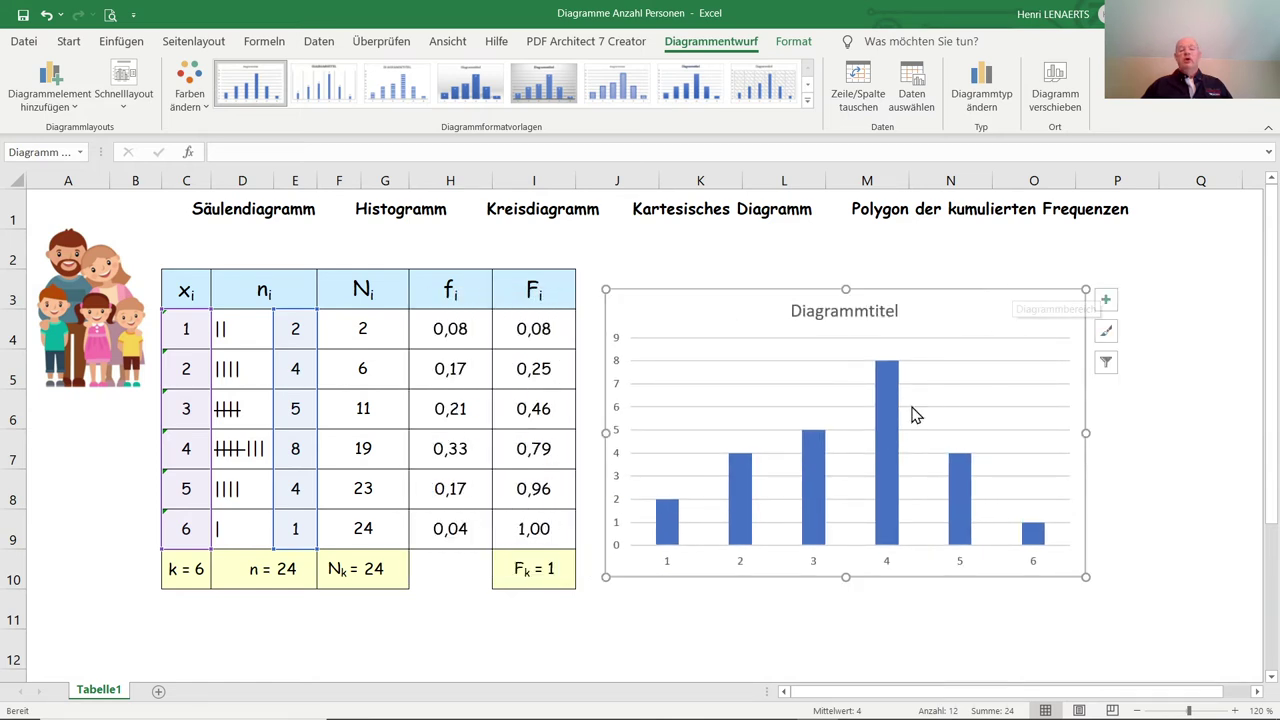
Set the column series gap width to 0 and vary colours by point
mouse_move(887, 450)
right_click(886, 437)
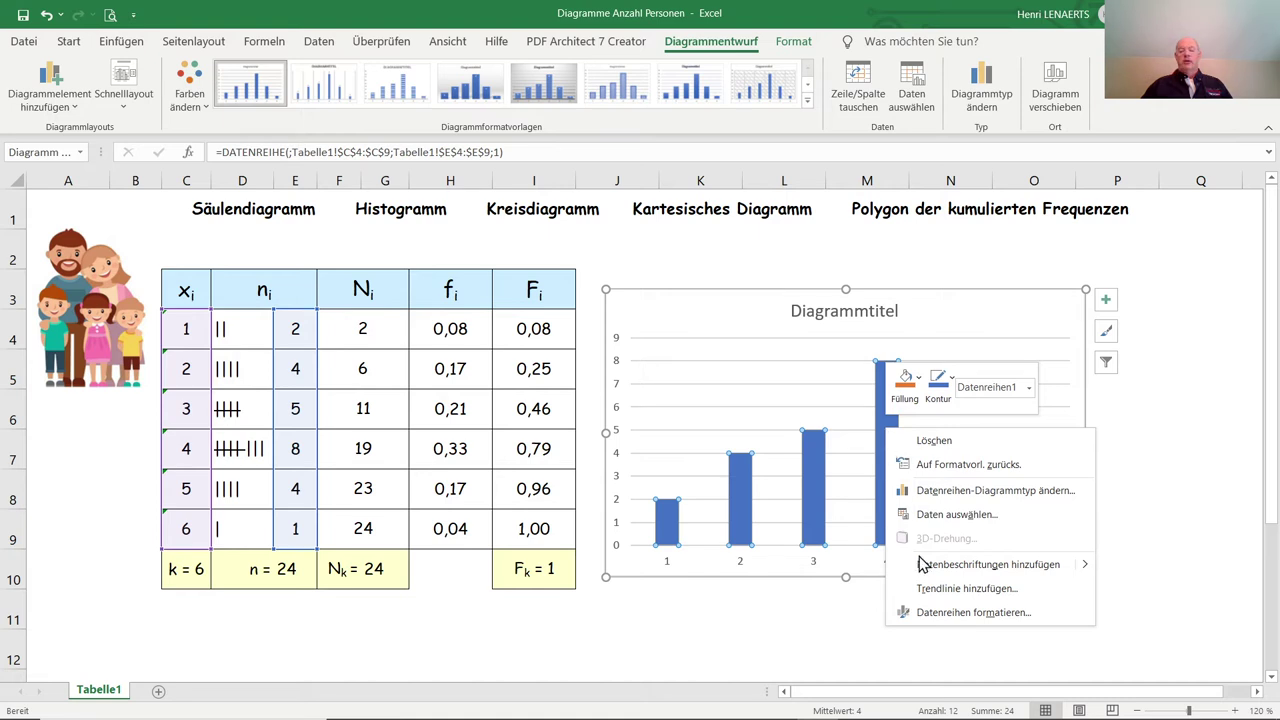
left_click(933, 617)
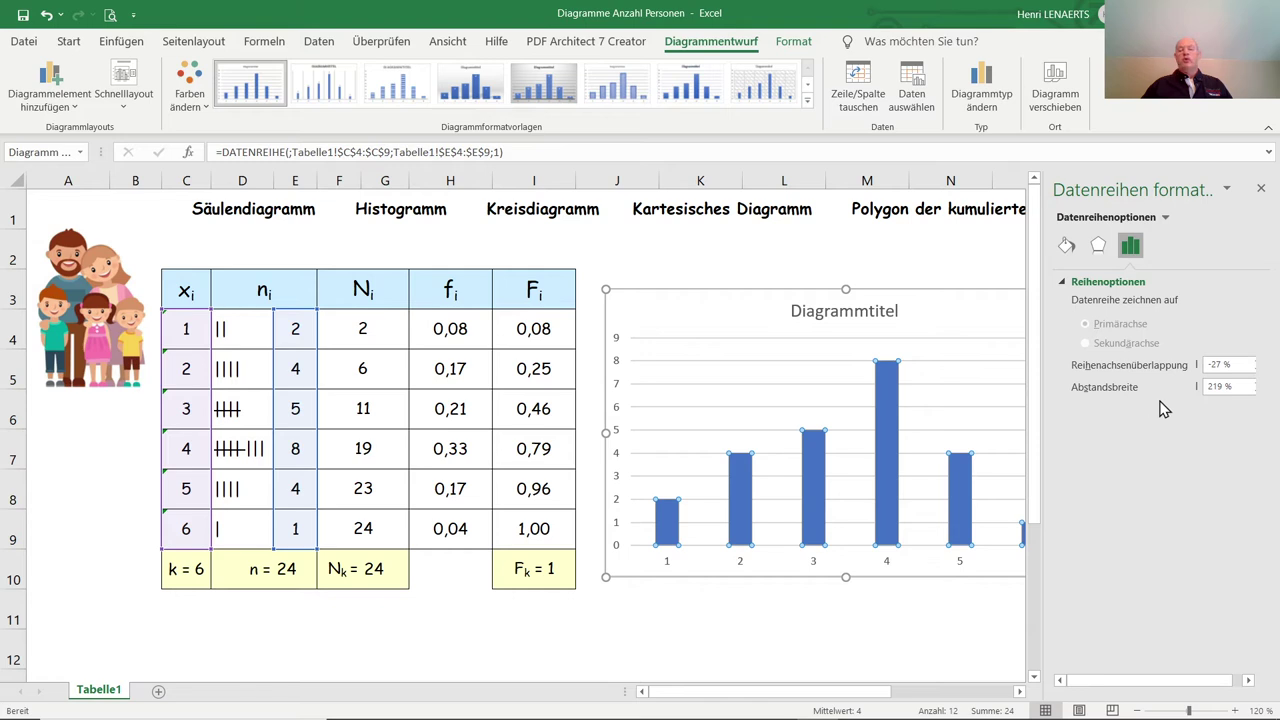
left_click(1238, 388)
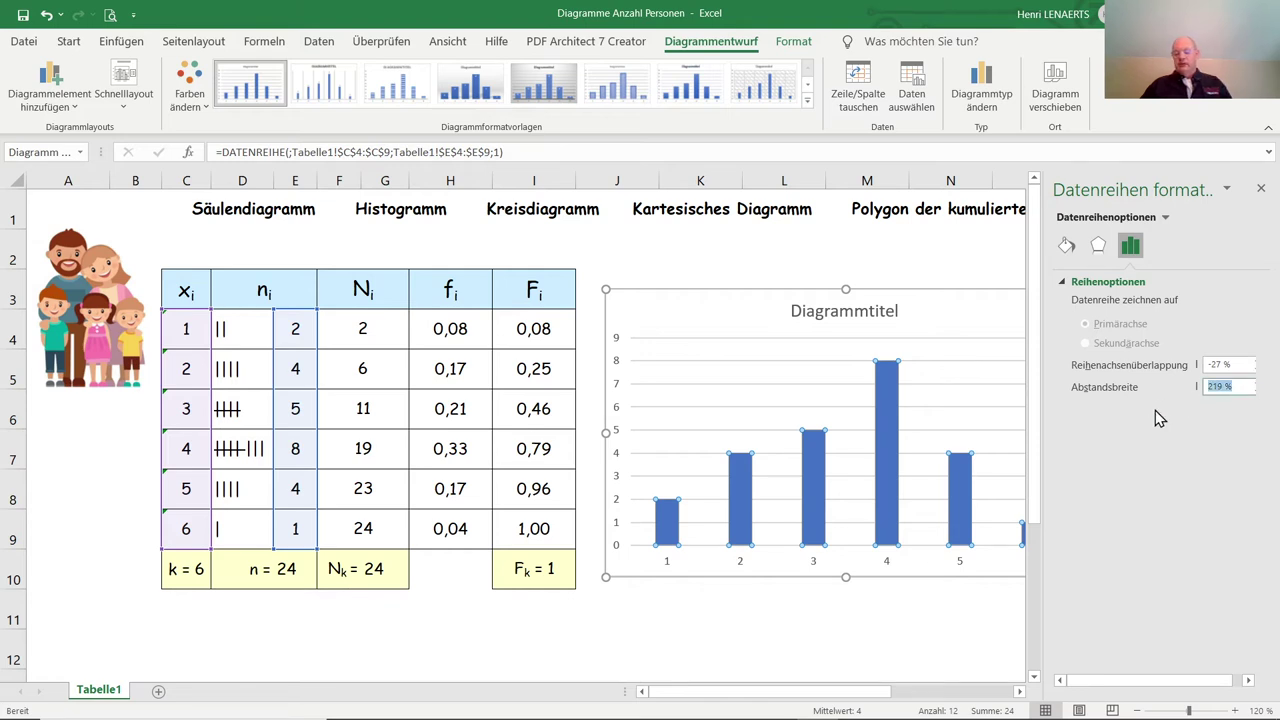
type("0")
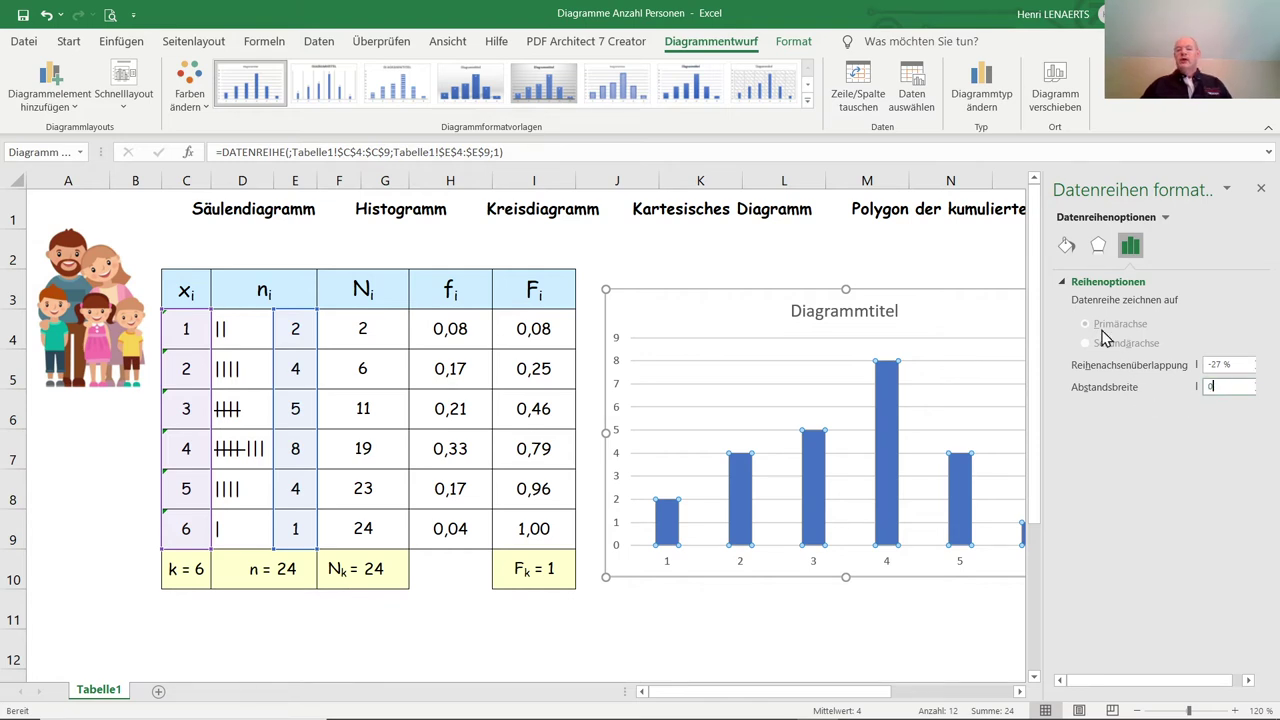
left_click(1067, 248)
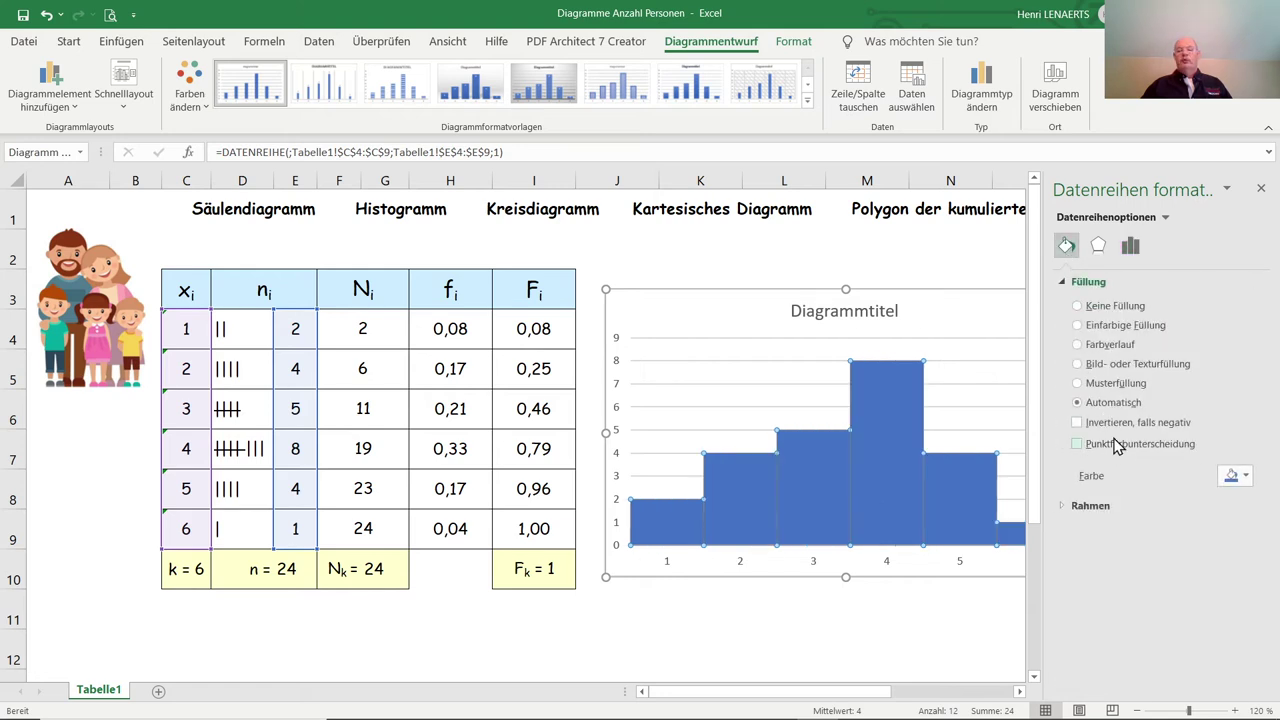
left_click(1116, 450)
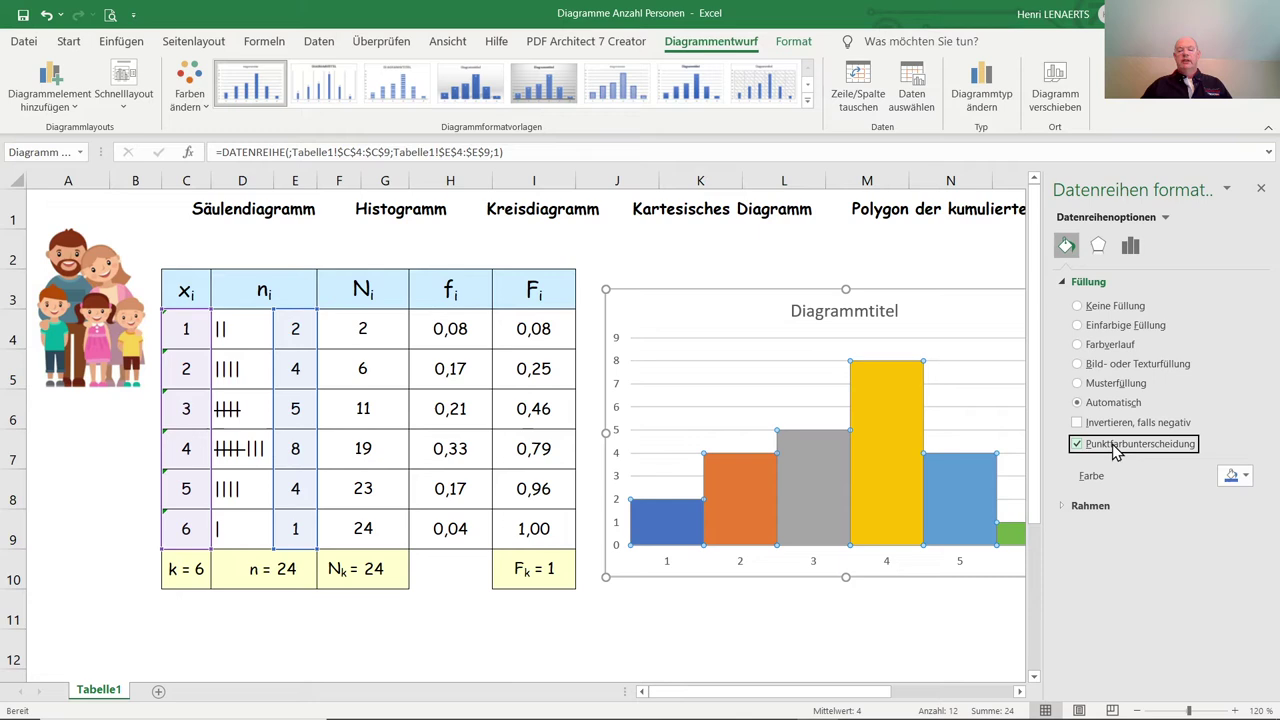
left_click(1263, 190)
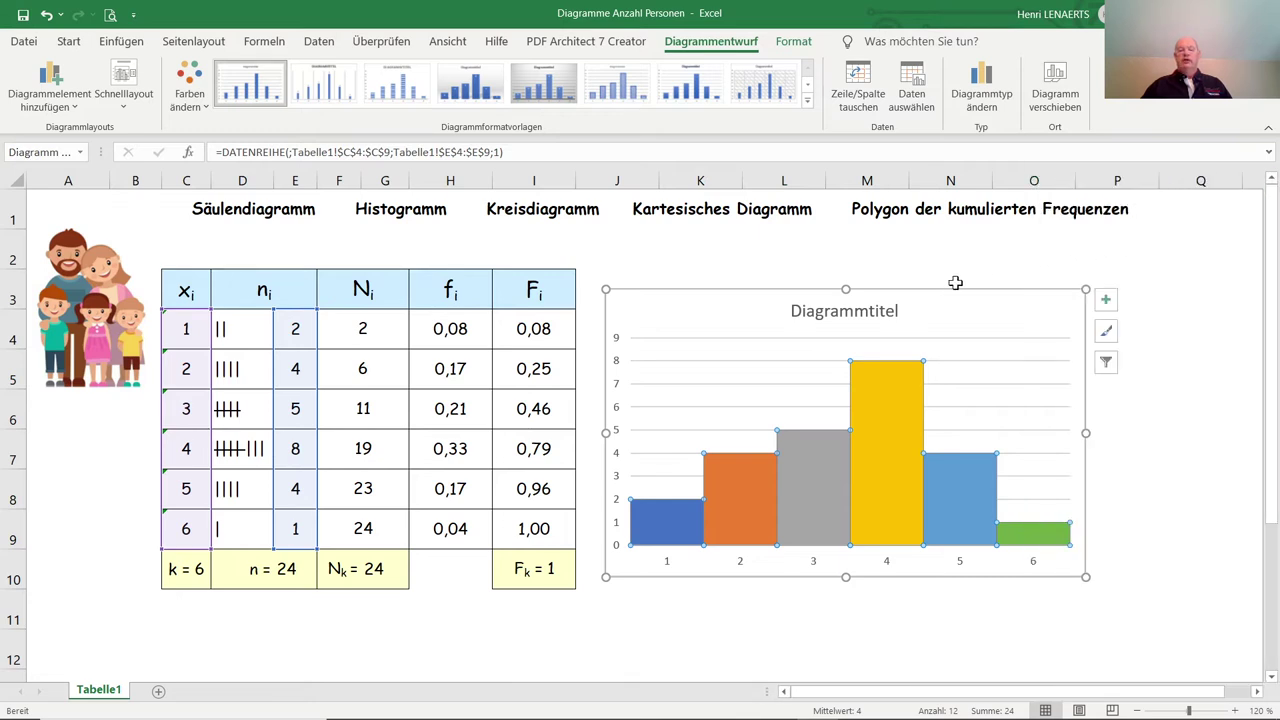
Move the histogram up and to the right, then delete it from the sheet
left_click_drag(953, 290, 1019, 268)
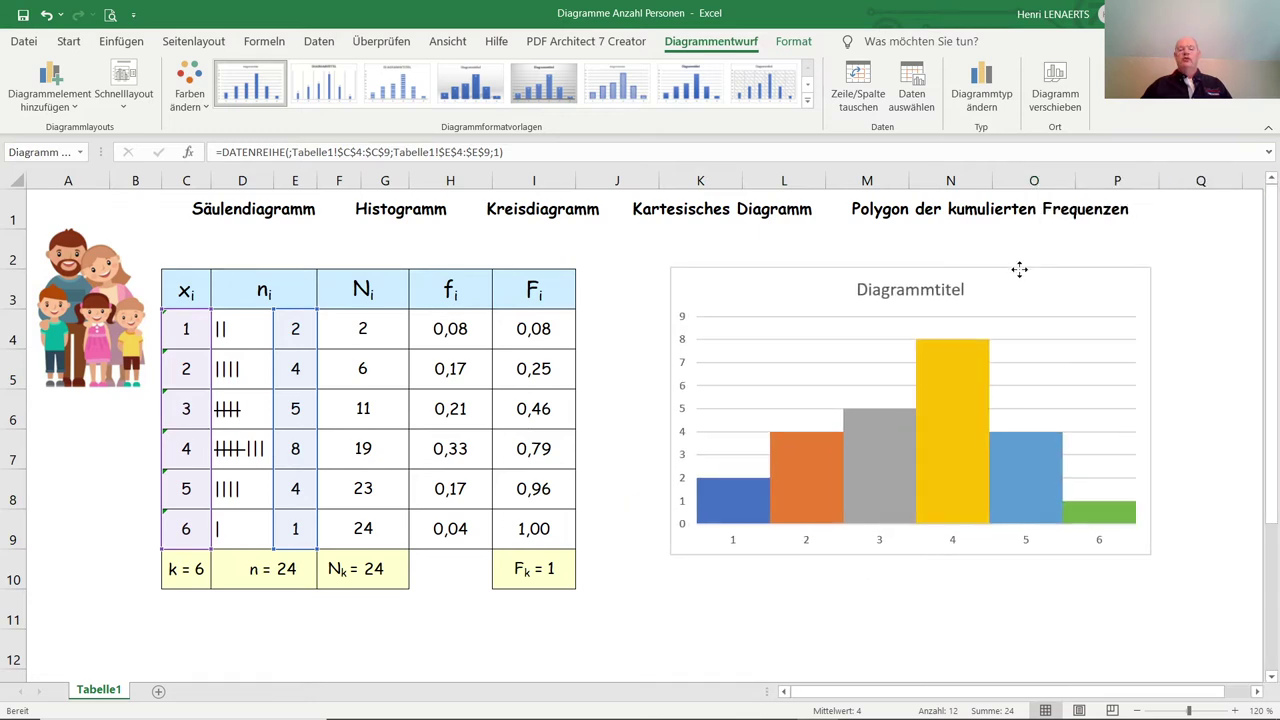
left_click(745, 624)
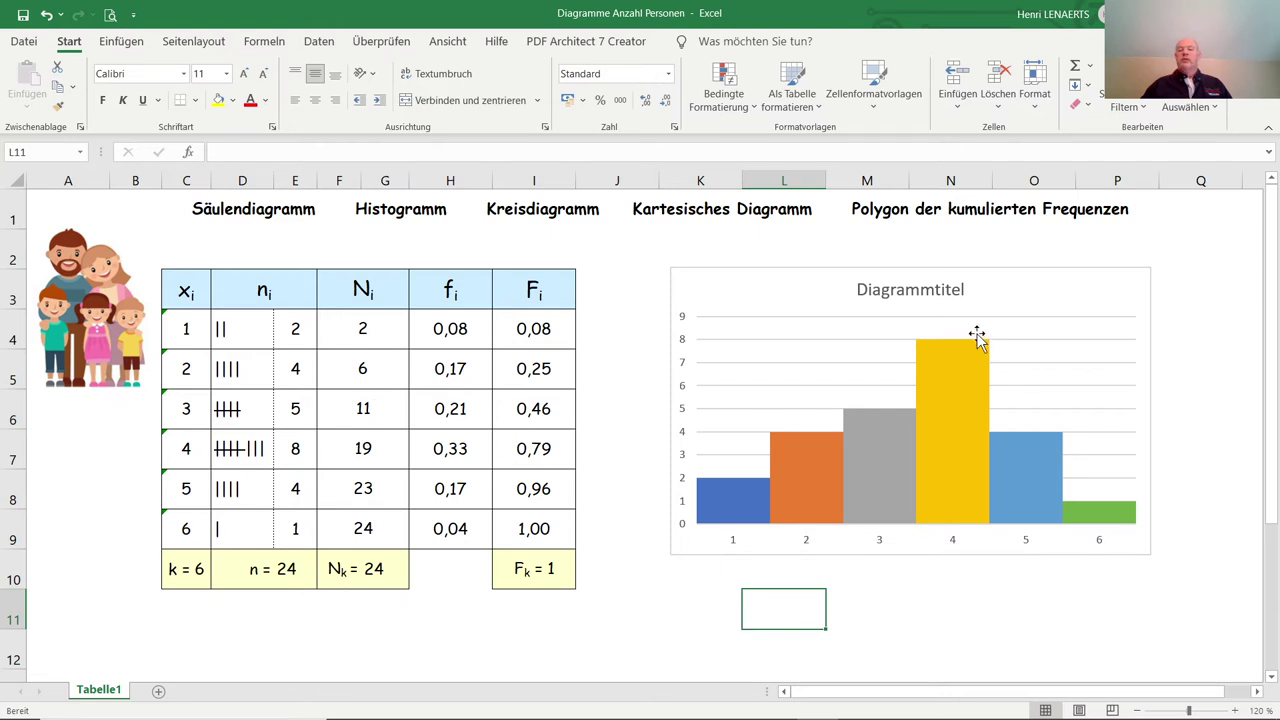
left_click(1013, 272)
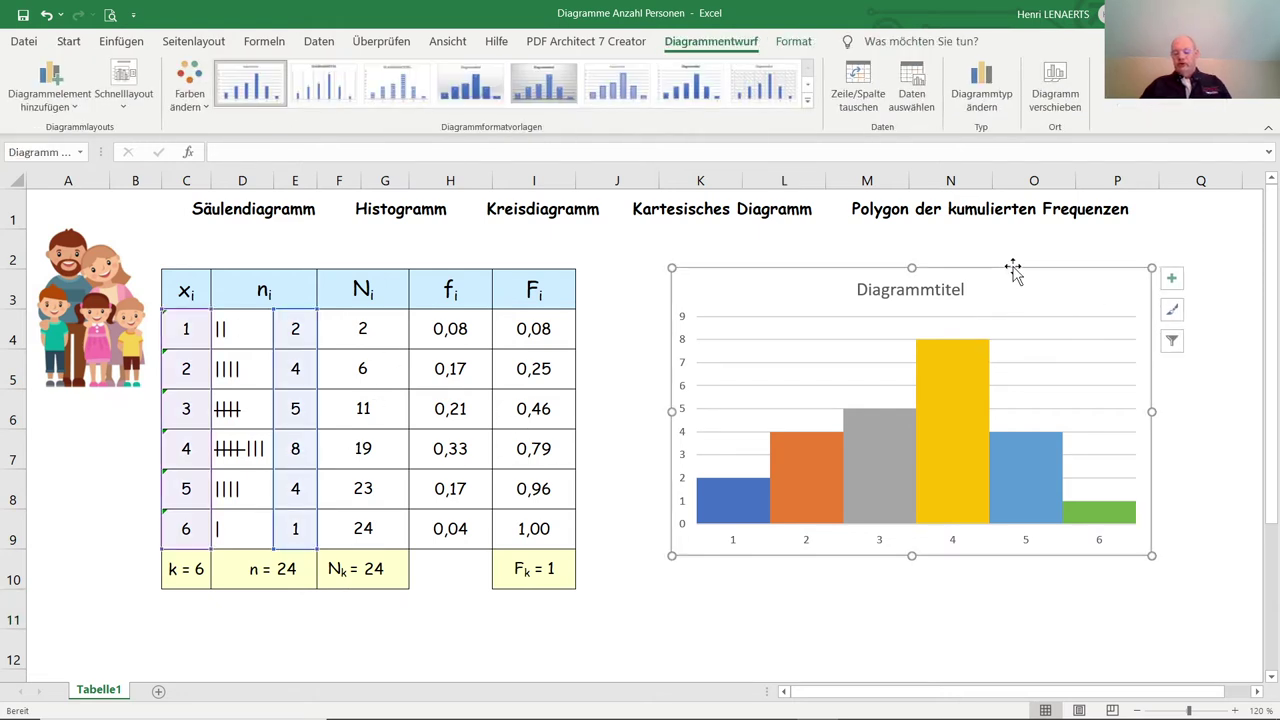
key("Delete")
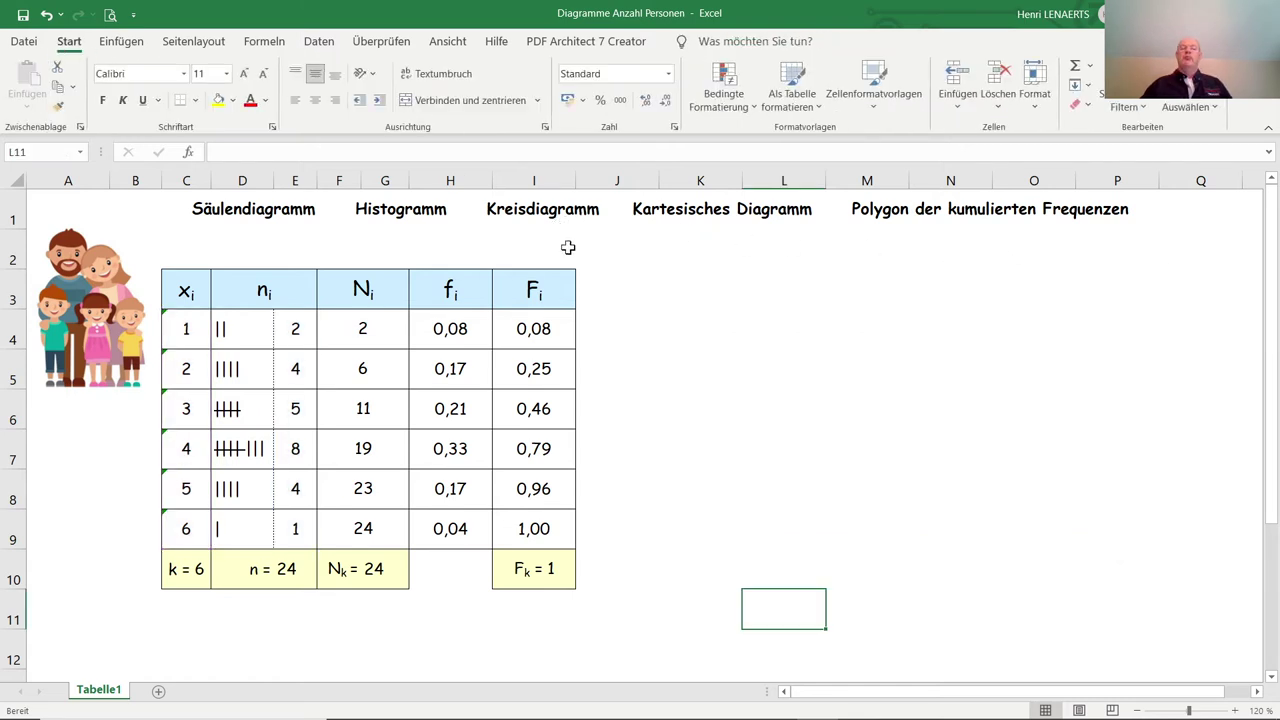
Insert a 2D pie chart of x_i in C4:C9 and counts in E4:E9
left_click_drag(183, 333, 178, 530)
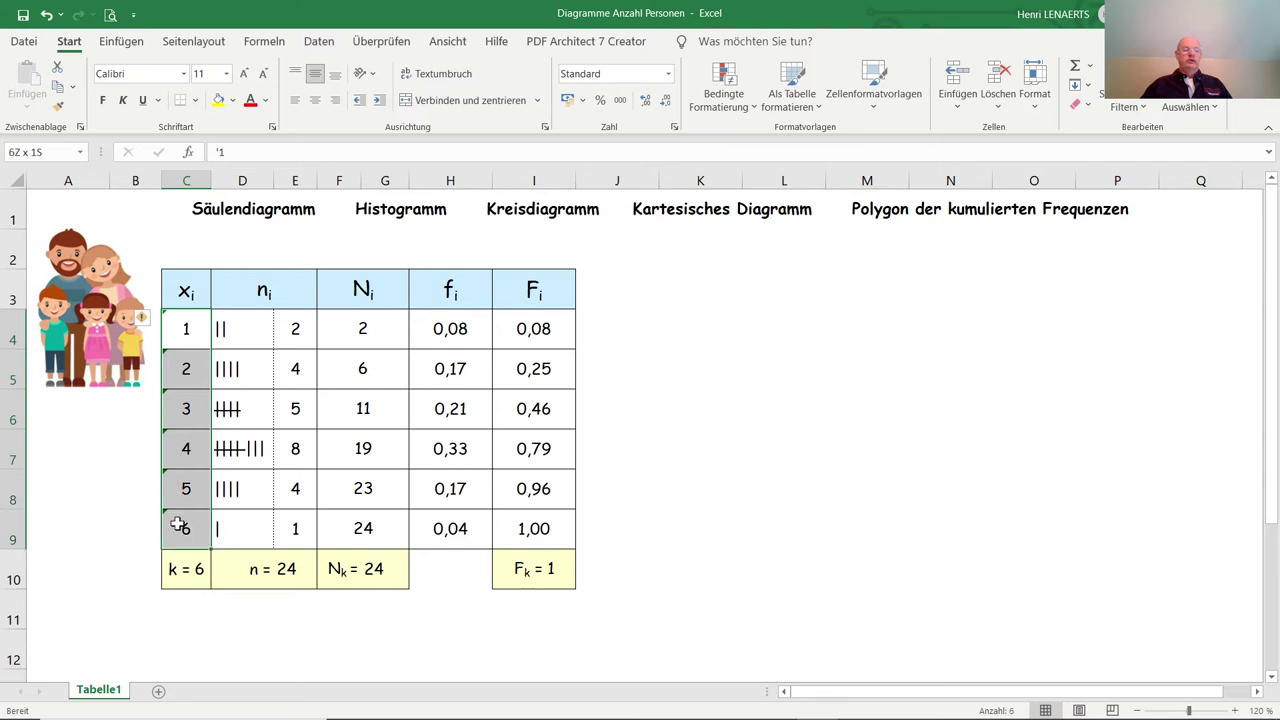
left_click_drag(292, 328, 301, 523, "ctrl")
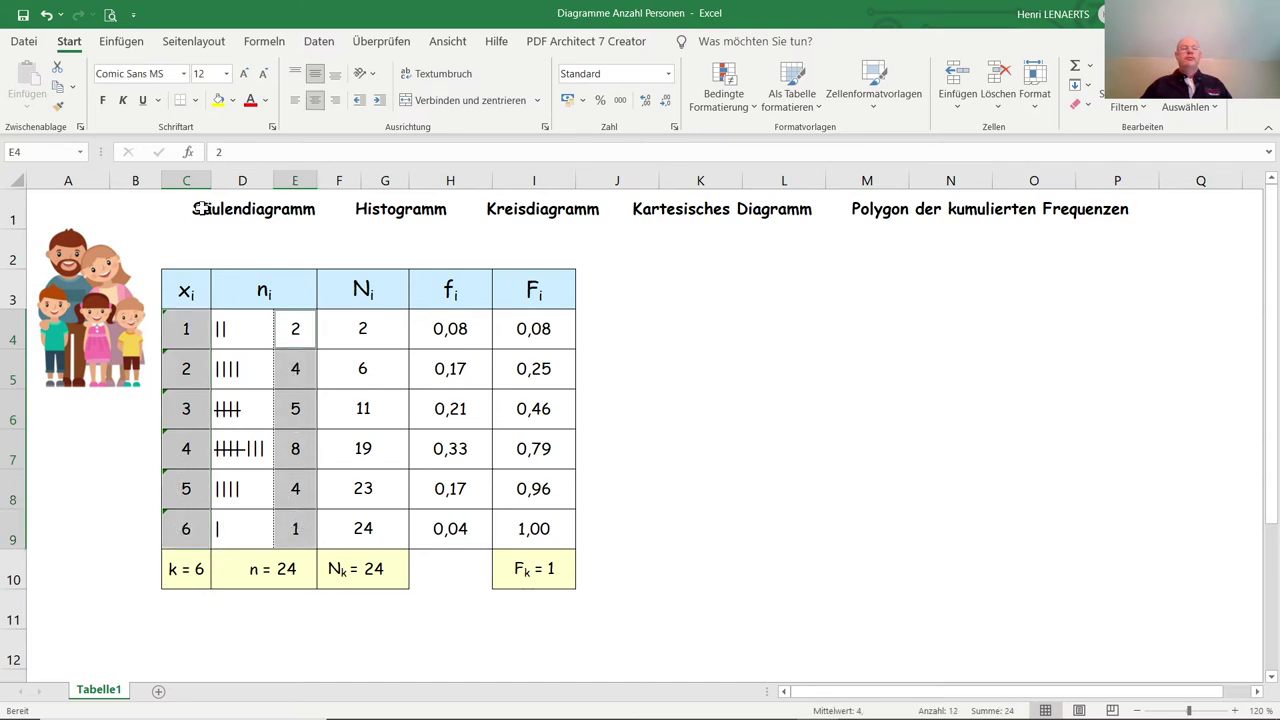
left_click(114, 46)
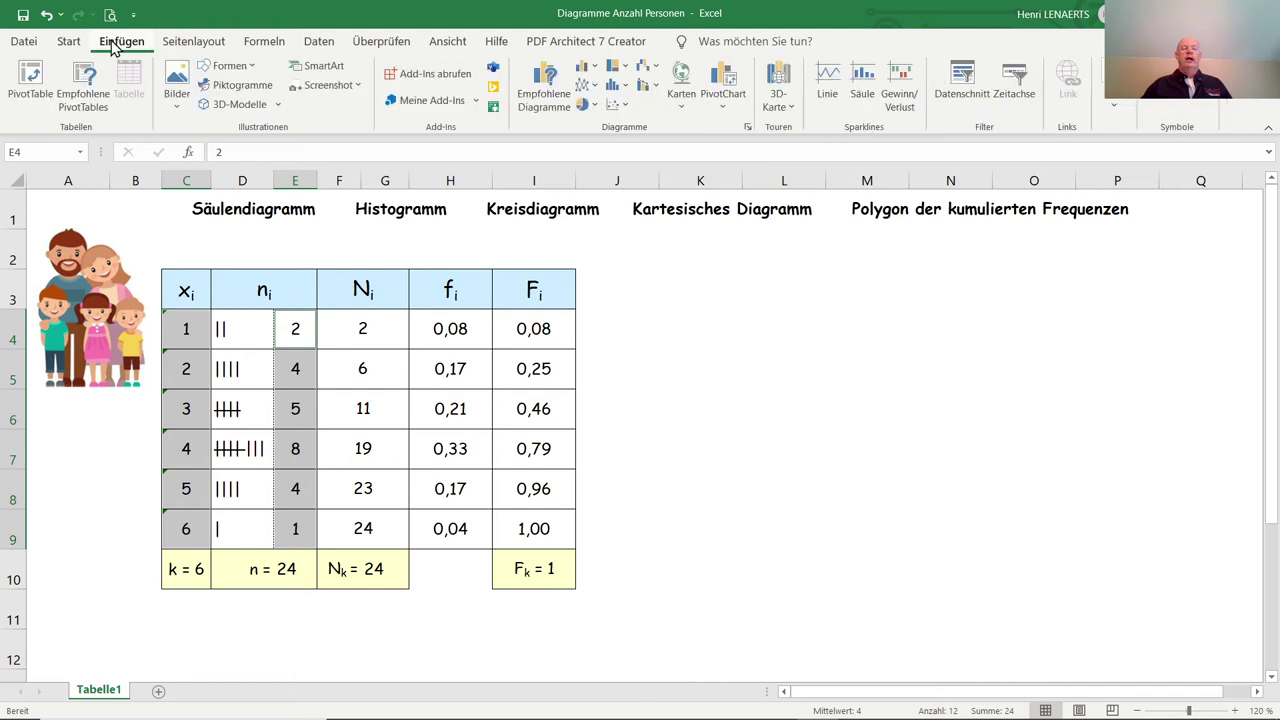
left_click(585, 107)
left_click(601, 165)
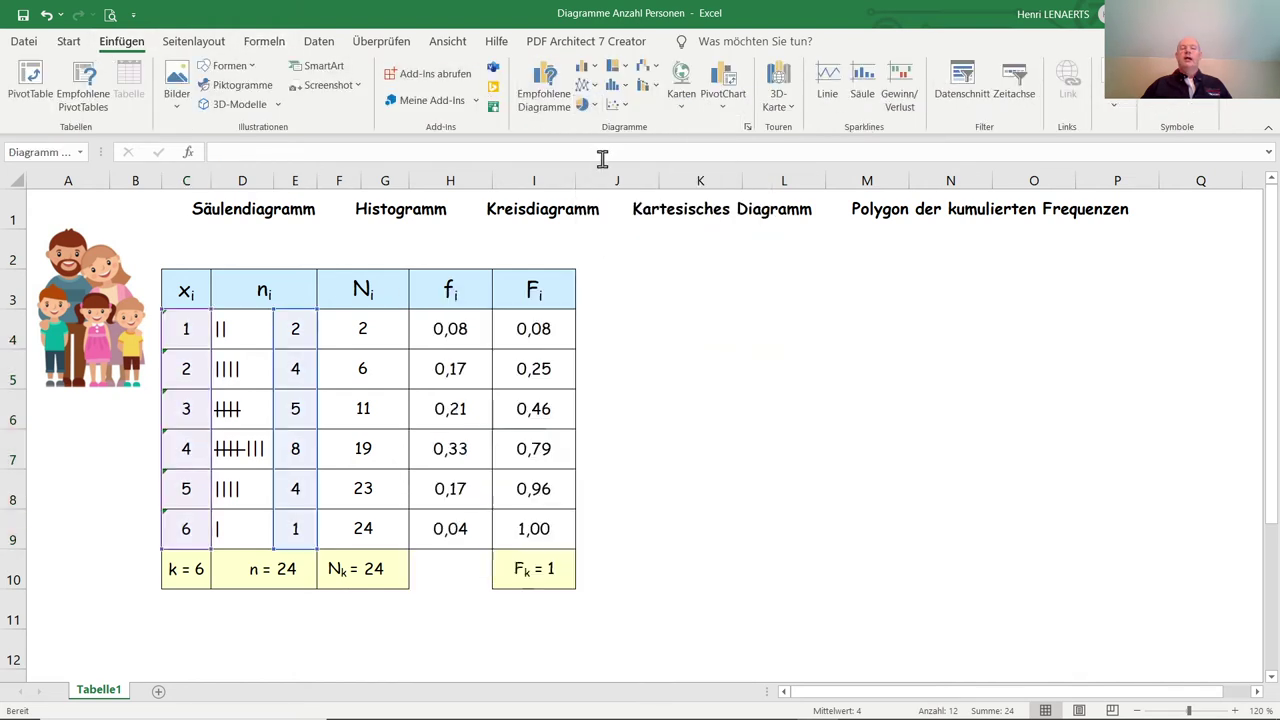
Move the pie chart beside the table and apply Chart Style 8 with percentage labels
left_click_drag(777, 294, 1010, 290)
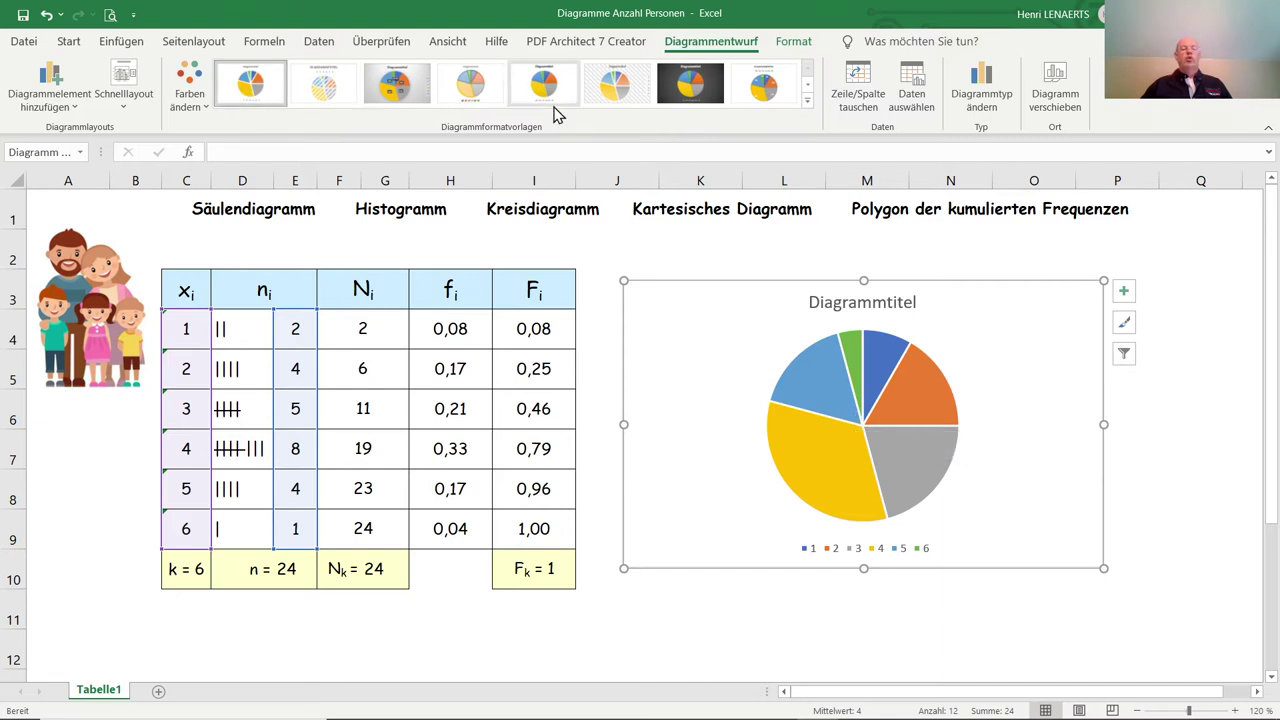
left_click(775, 90)
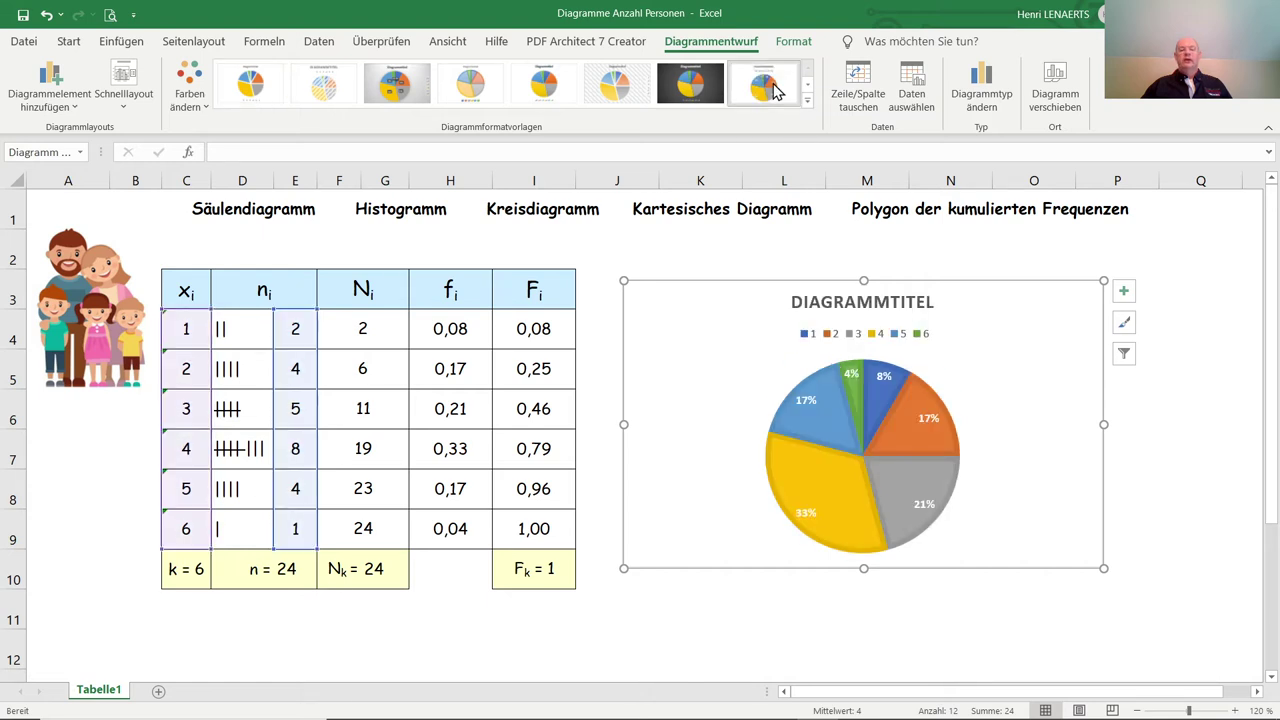
left_click(1222, 437)
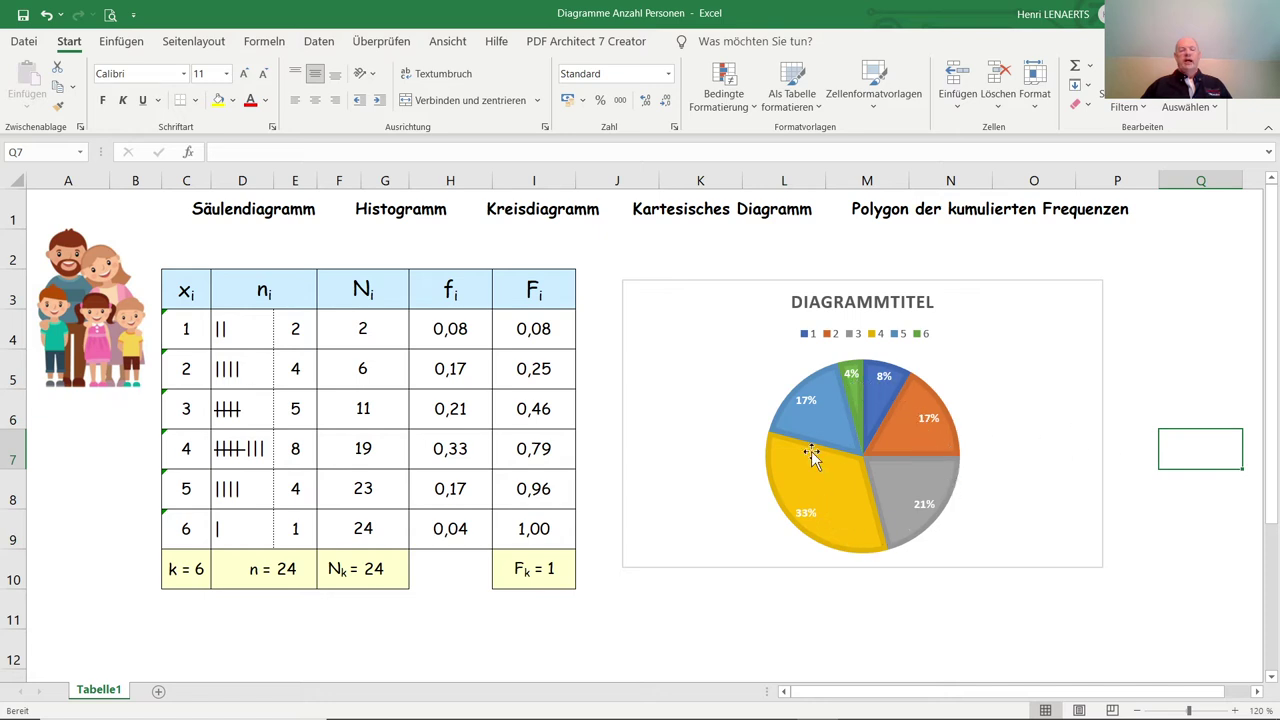
Delete the pie chart and select x_i C4:C9 with counts E4:E9
left_click(984, 284)
key("Delete")
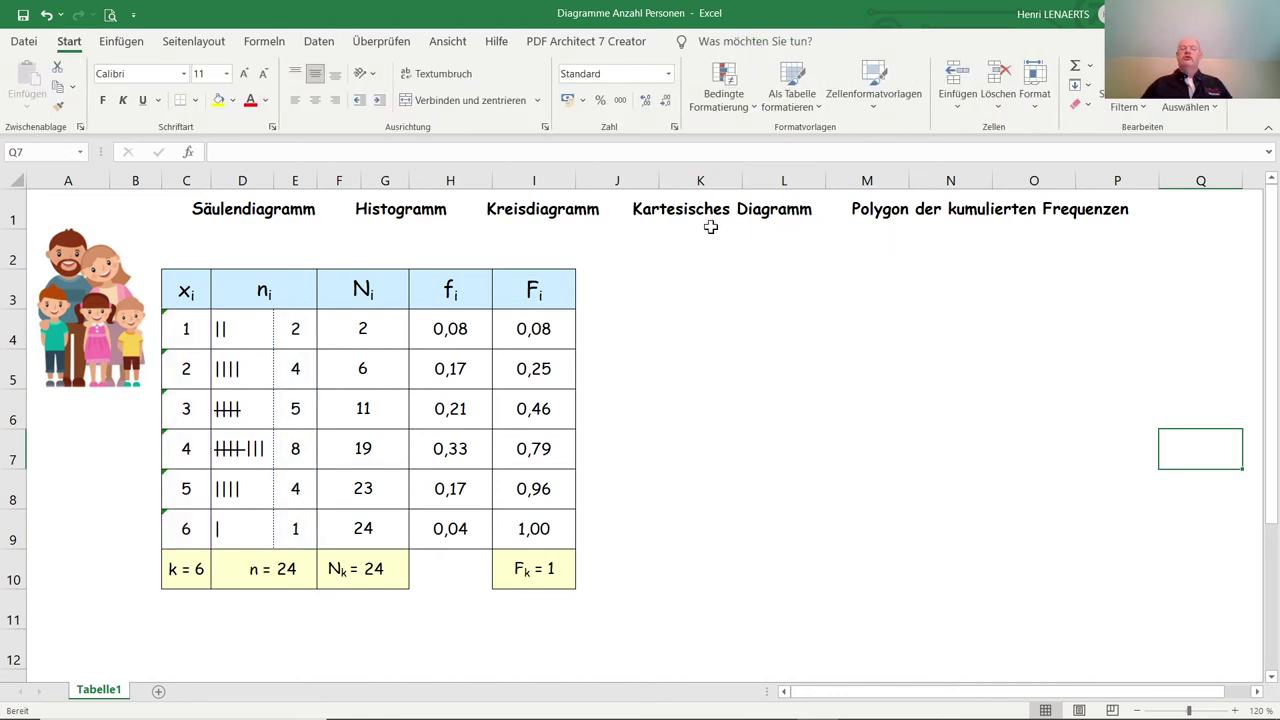
left_click_drag(185, 330, 180, 528)
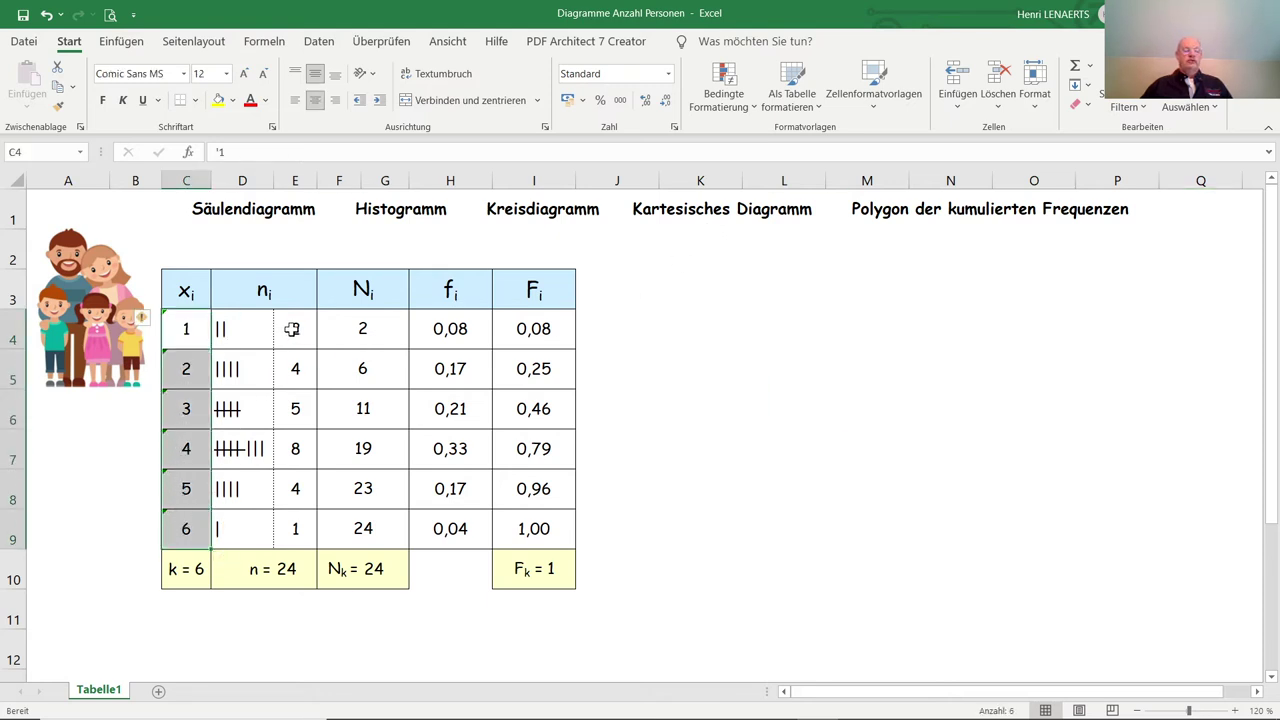
left_click_drag(294, 330, 296, 528)
left_click(330, 560)
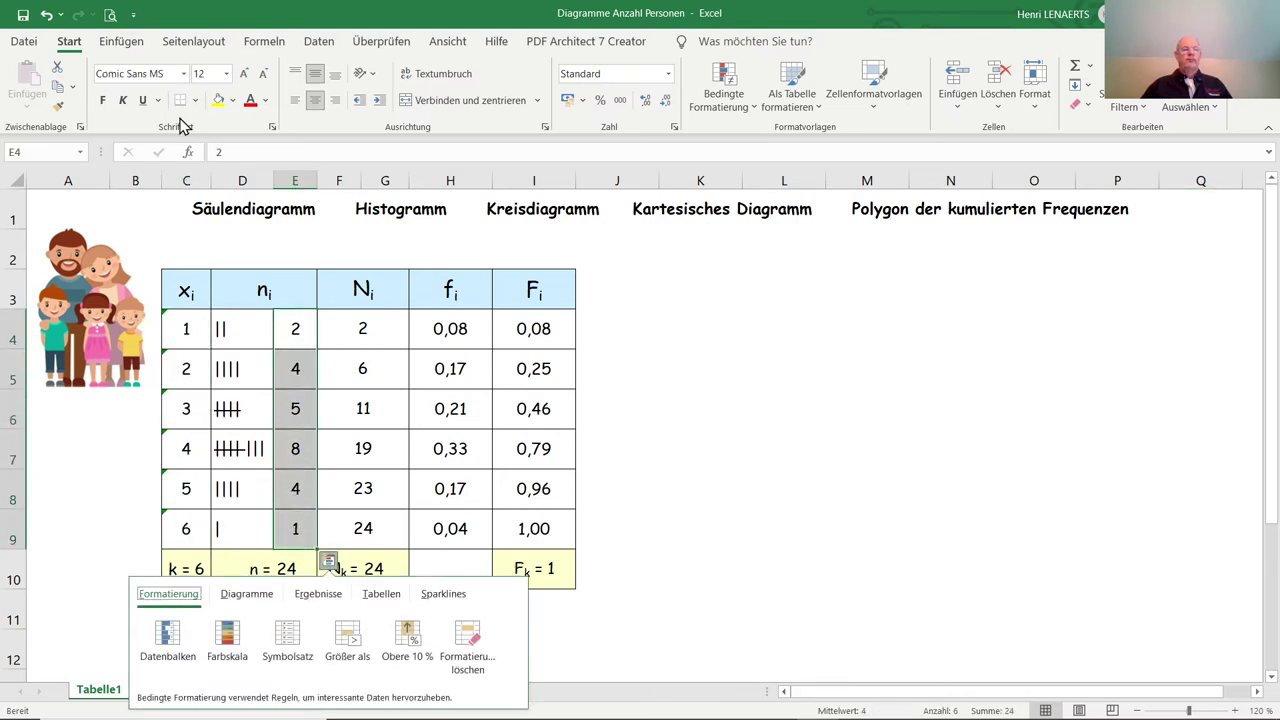
Insert a line chart with markers and place it beside the table
left_click(121, 41)
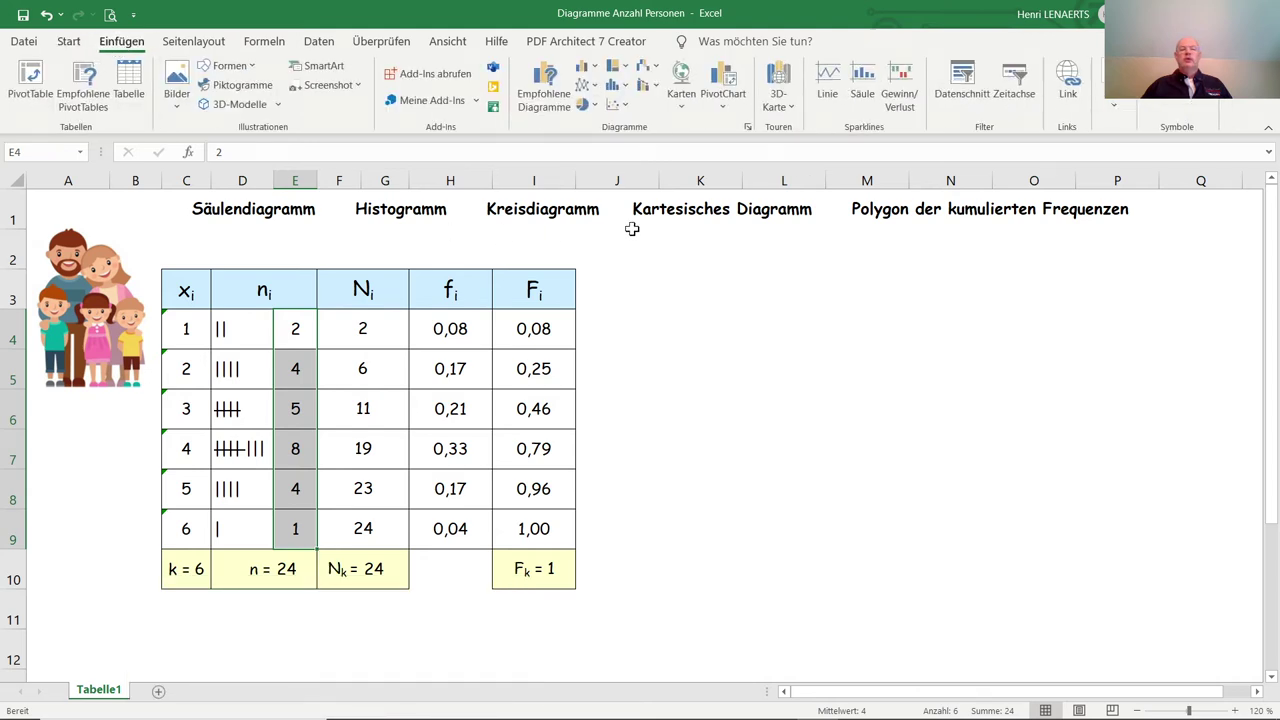
left_click(586, 88)
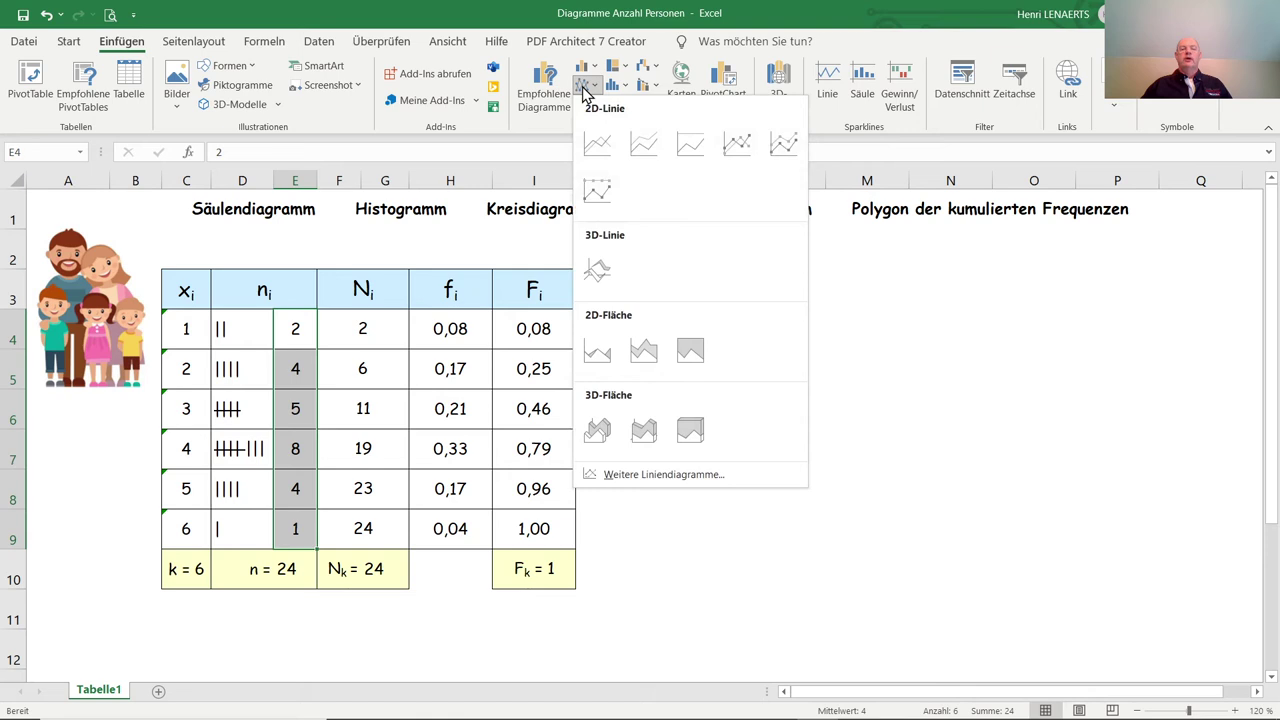
left_click(735, 147)
left_click_drag(774, 295, 992, 291)
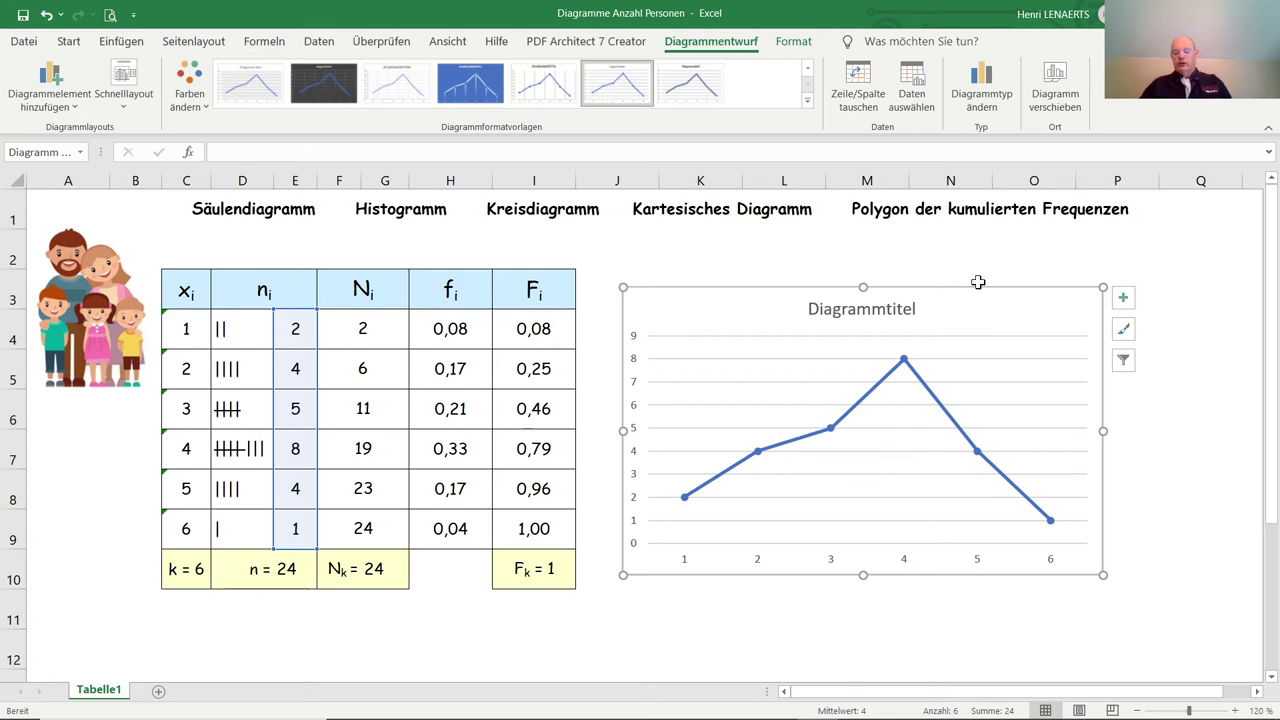
Delete the line chart and select x_i C4:C9 with cumulative frequencies I4:I9
key("Delete")
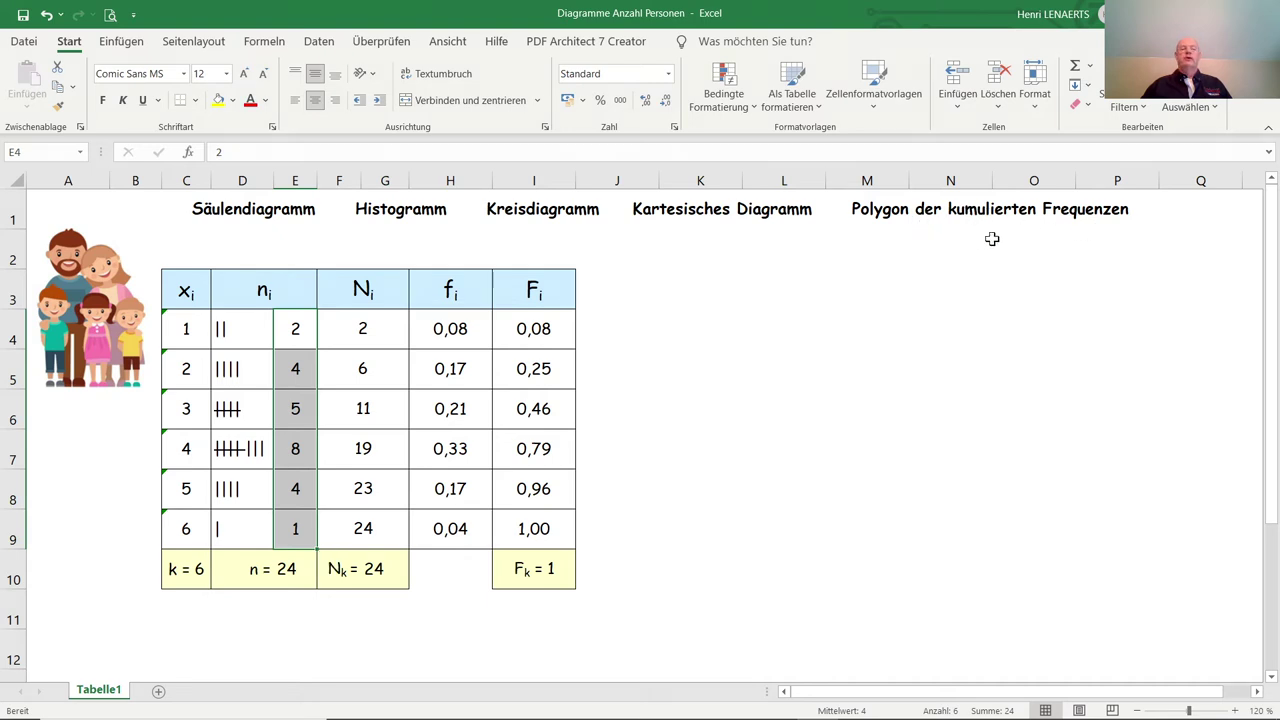
left_click_drag(177, 328, 184, 528)
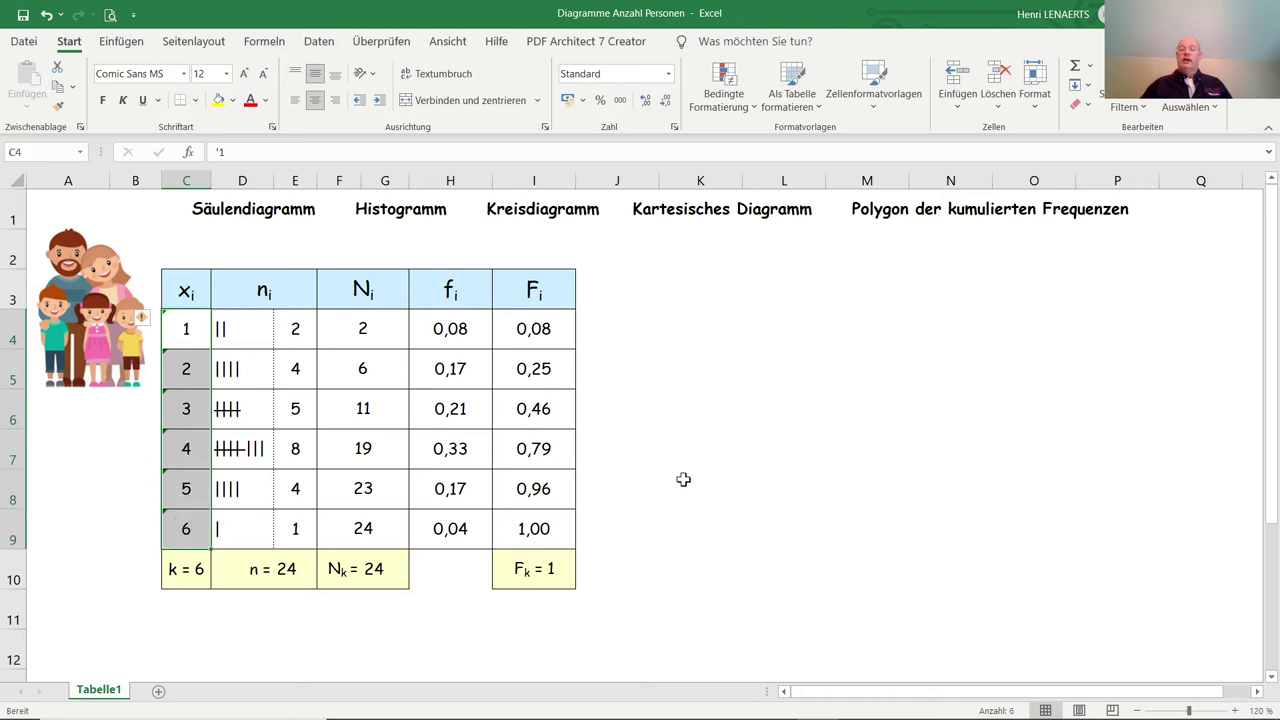
left_click_drag(541, 329, 533, 527)
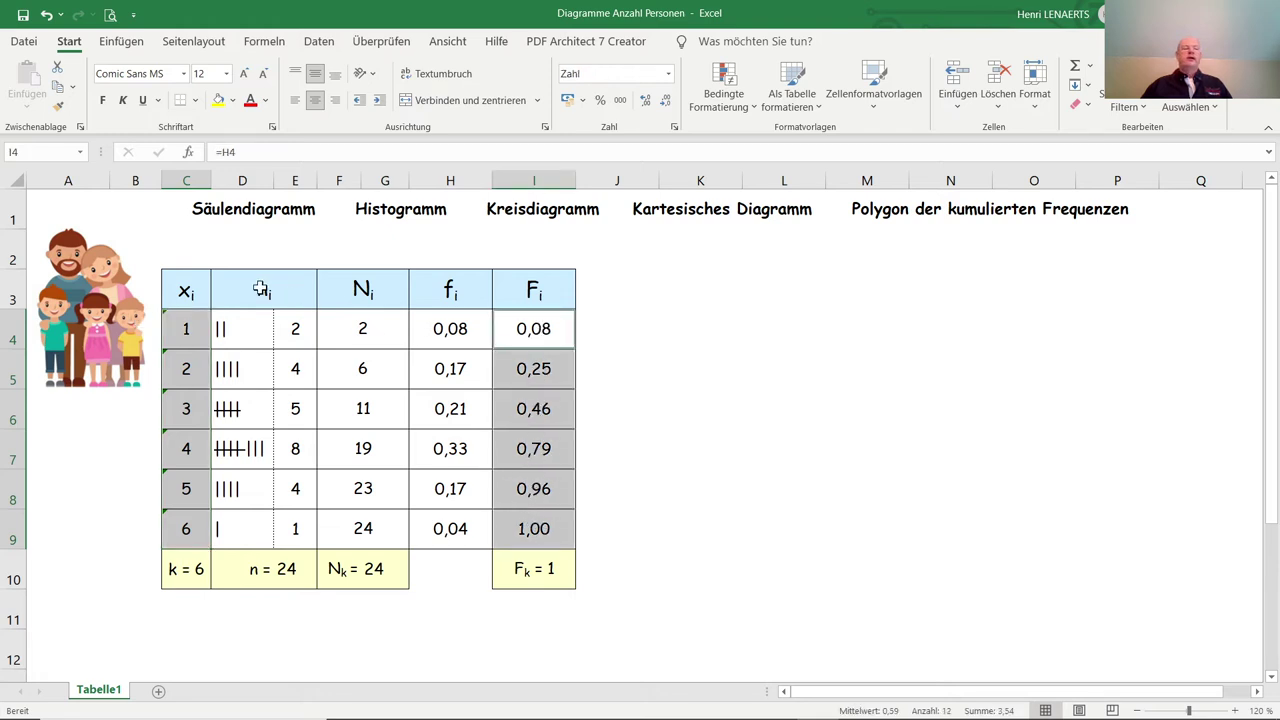
Insert a line-with-markers chart of F_i and place it beside the table
left_click(121, 42)
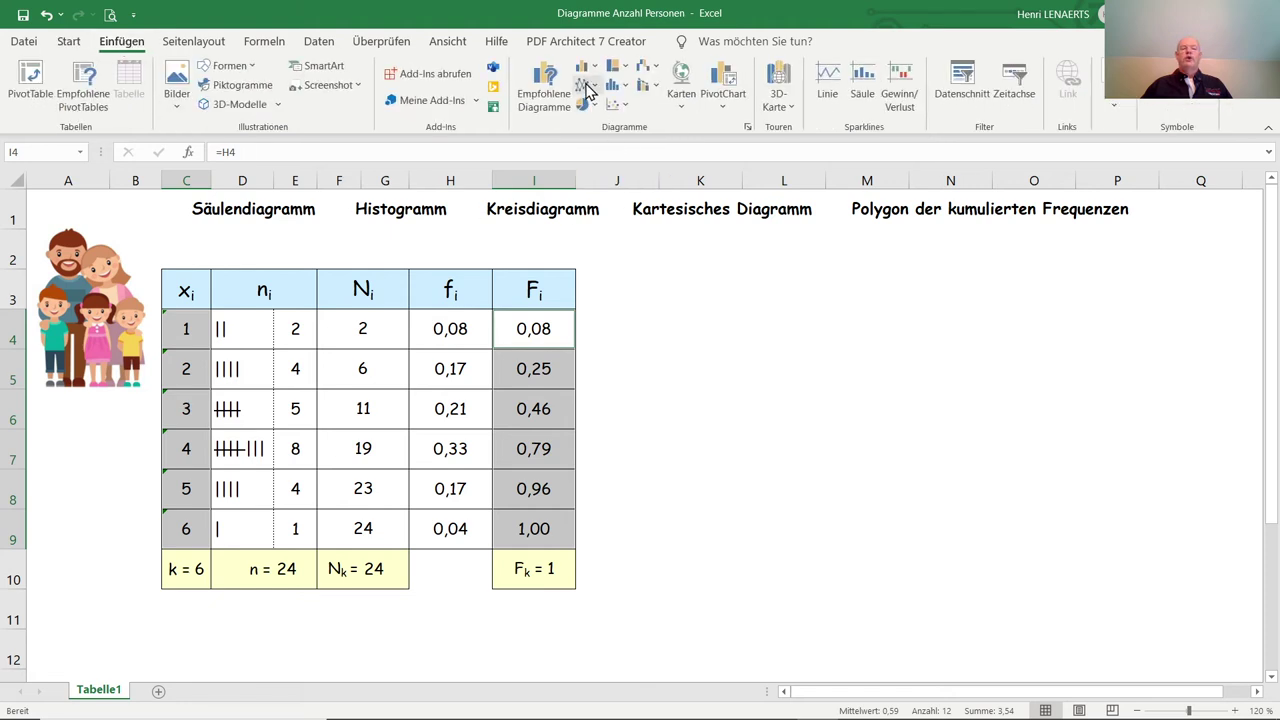
left_click(585, 87)
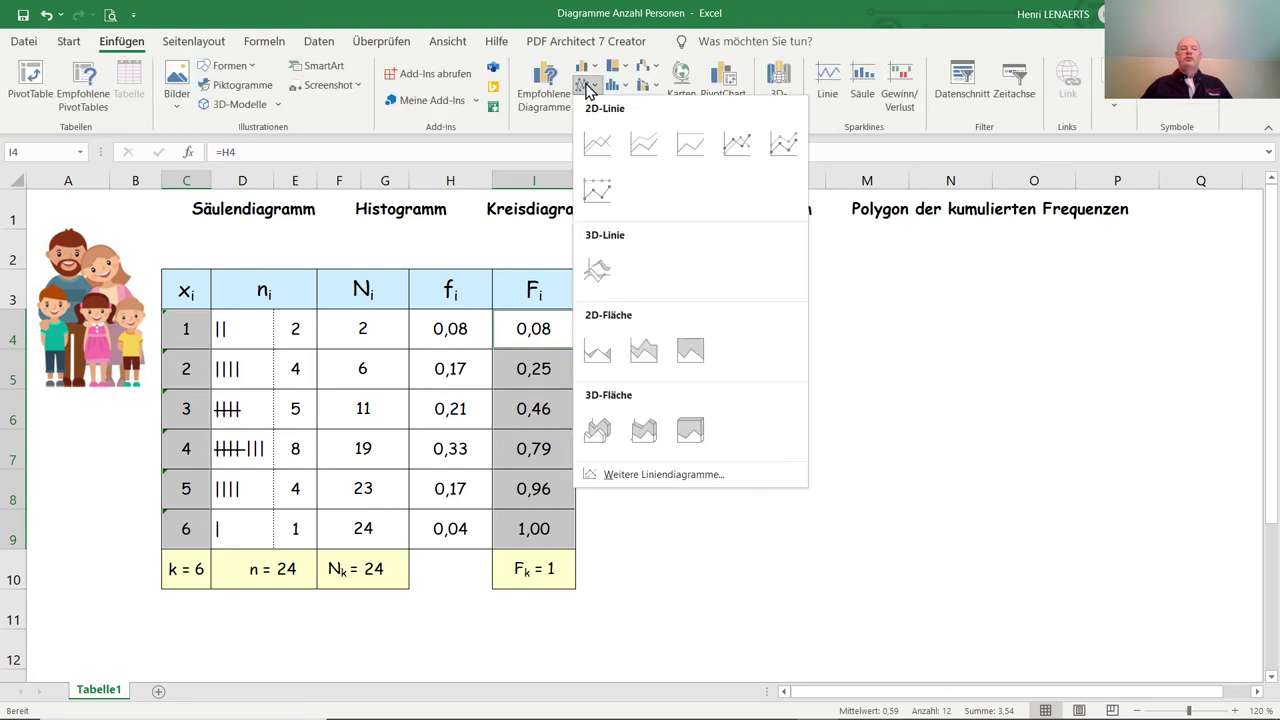
left_click(736, 147)
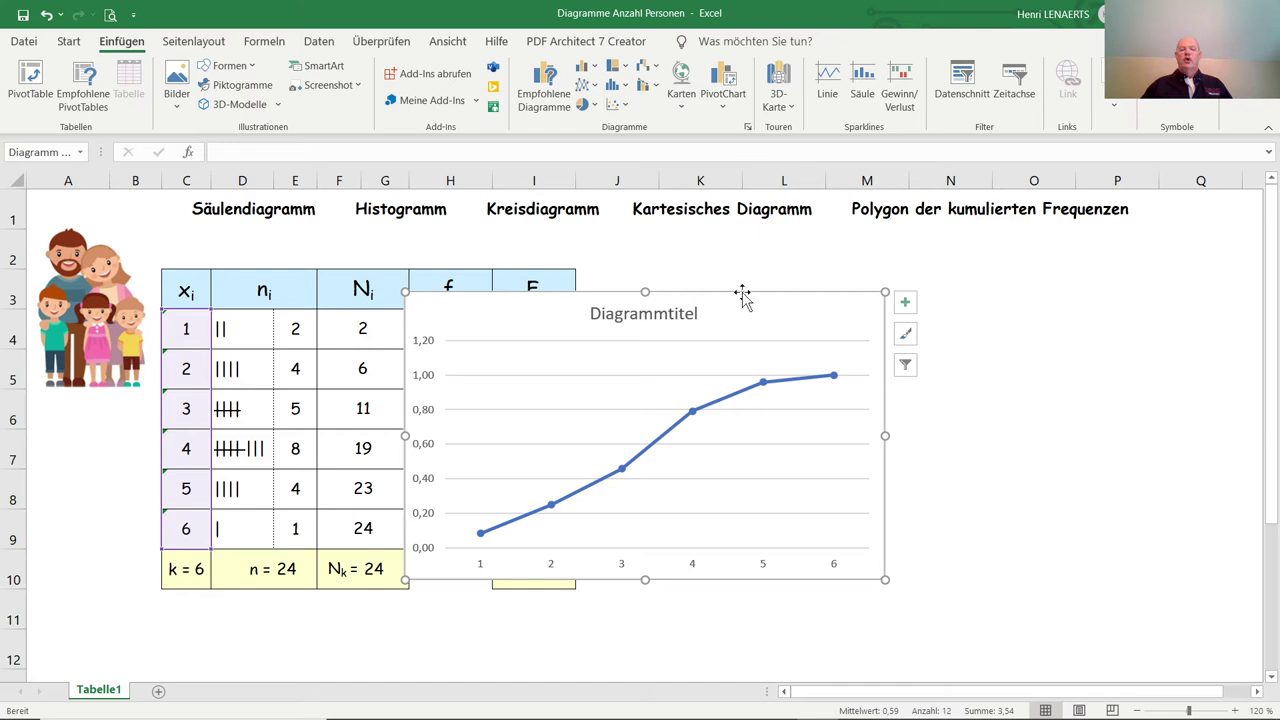
mouse_move(743, 291)
left_mouse_down()
mouse_move(843, 308)
mouse_move(973, 283)
left_mouse_up()
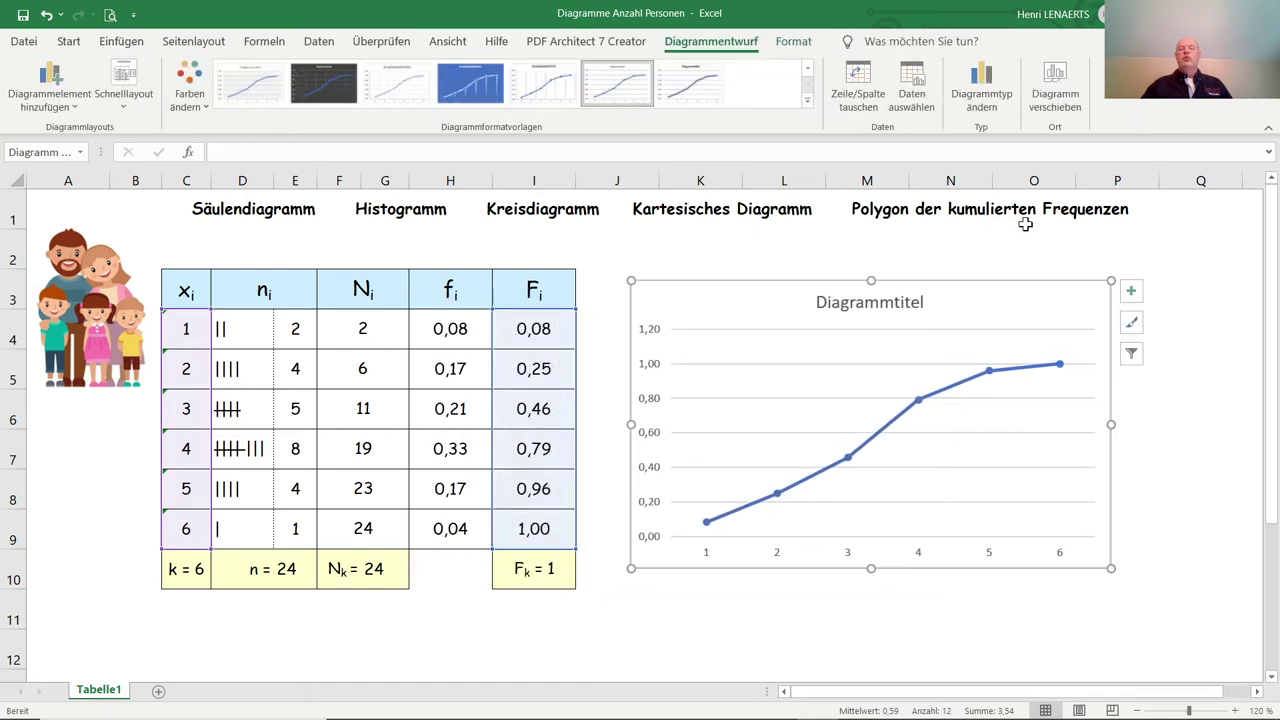
left_click(1208, 326)
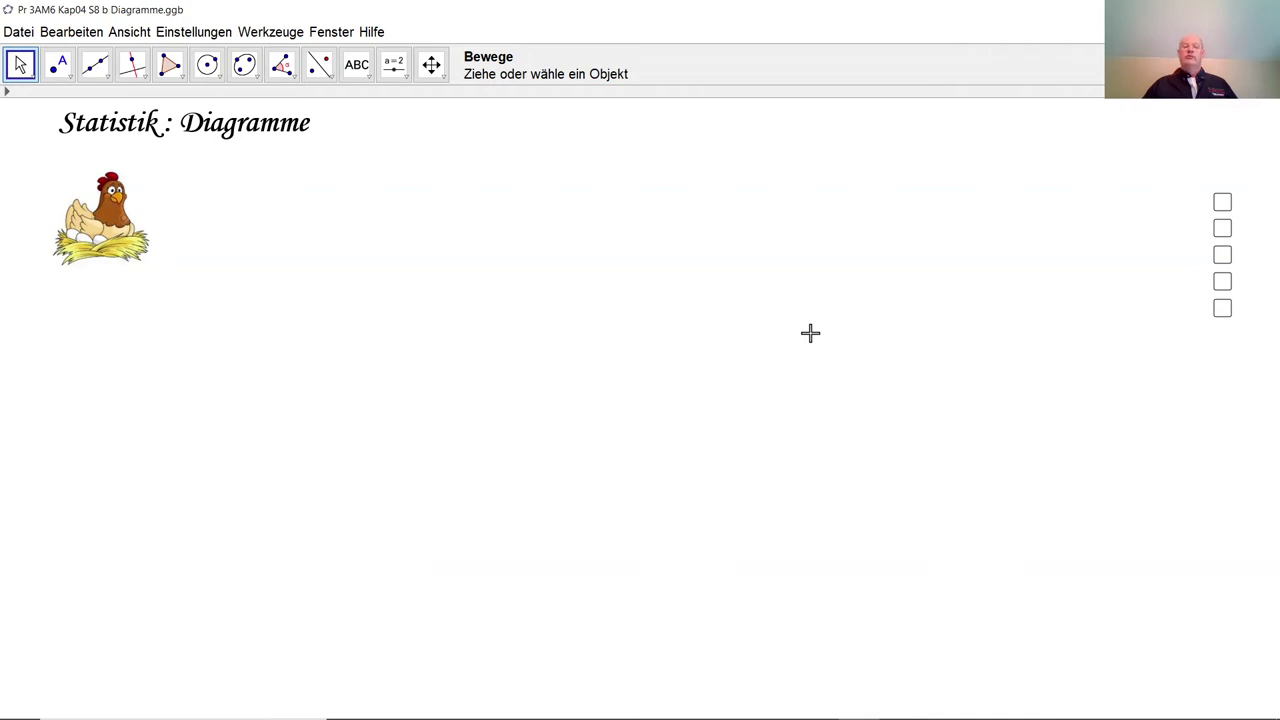
Tick Säulendiagramm, Histogramm, Kreisdiagramm, Kartesisches Diagramm and Polygon der kumulierten Frequenzen
left_click(1224, 205)
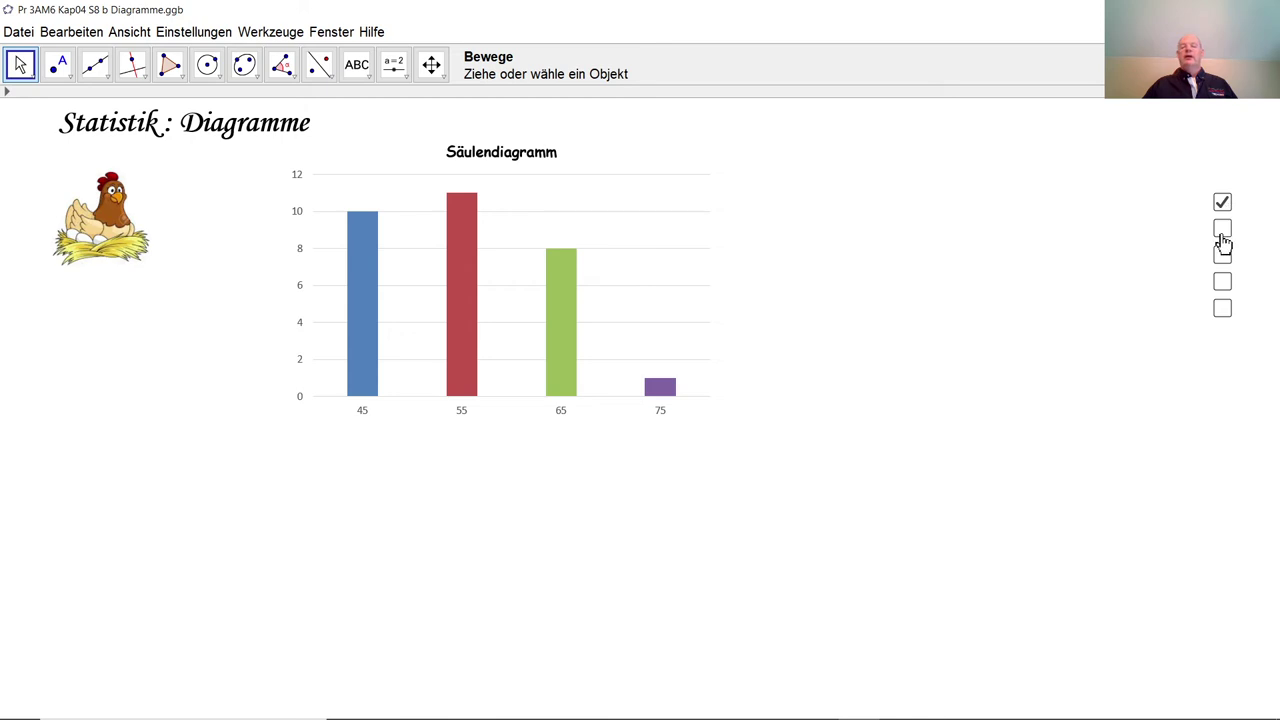
left_click(1222, 229)
left_click(1222, 260)
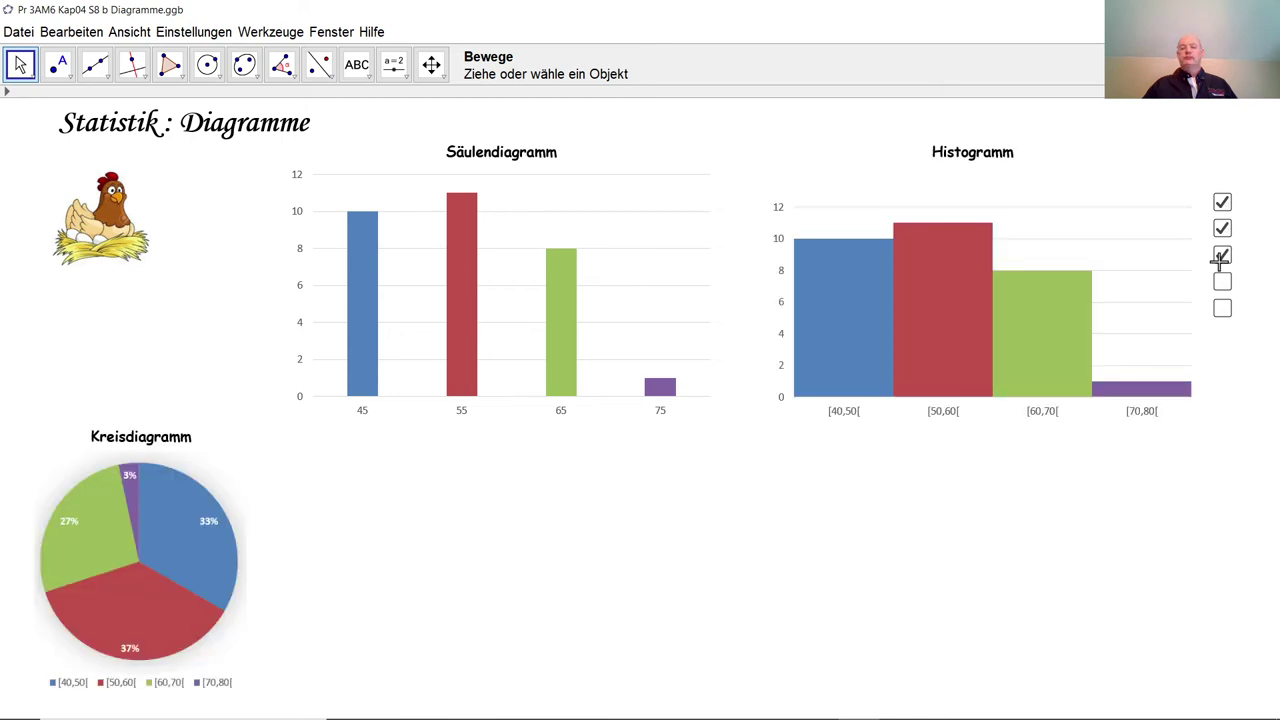
left_click(1222, 284)
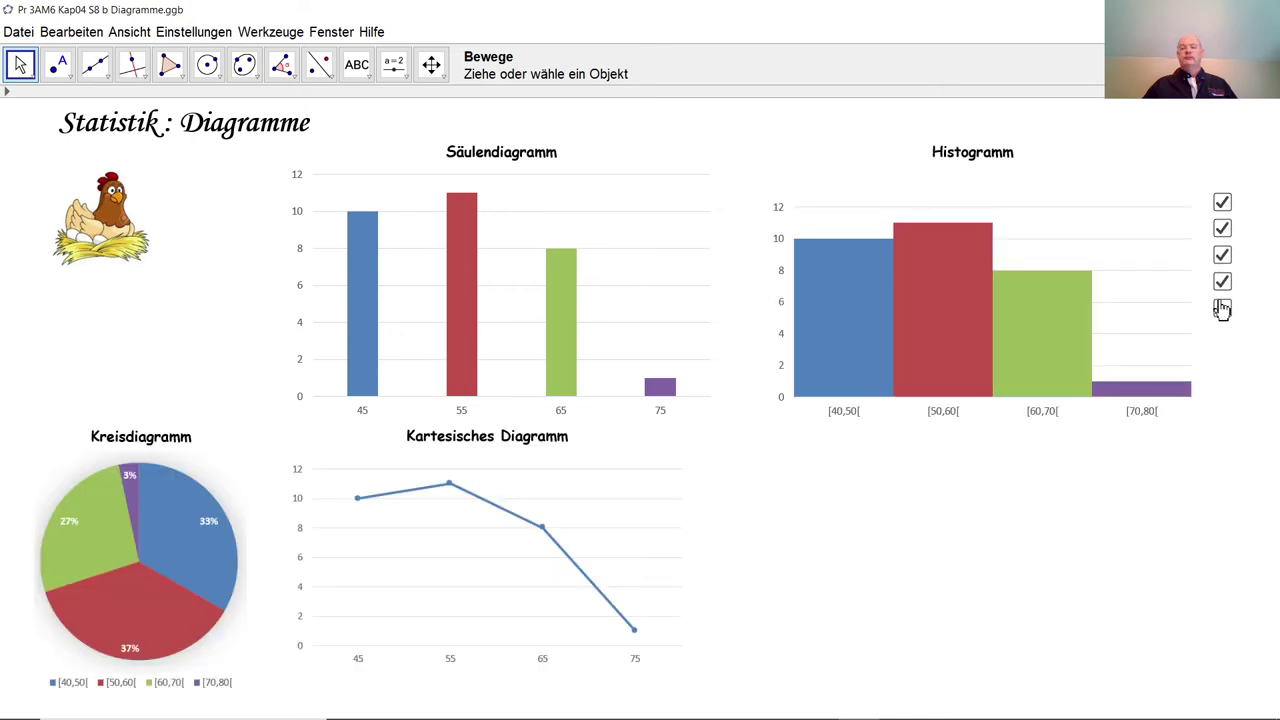
left_click(1222, 308)
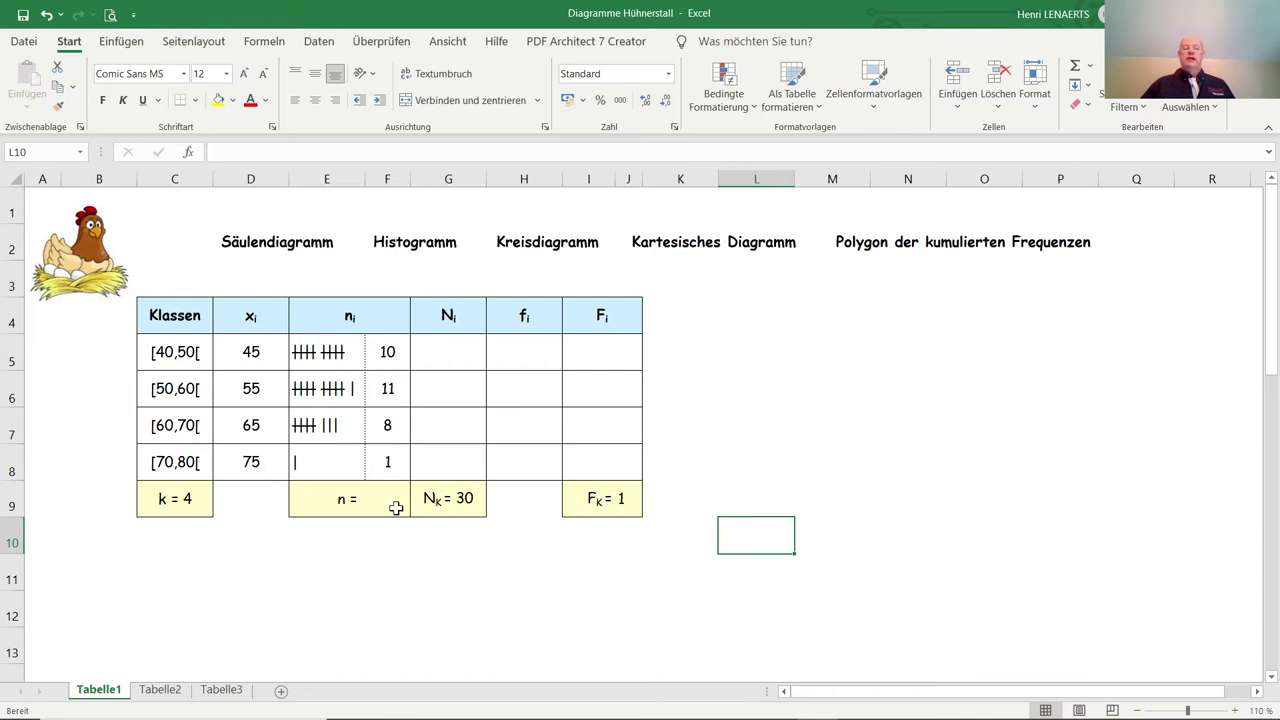
Put =SUMME(F5:F8) in F9 with AutoSum, giving n = 30
left_click(391, 503)
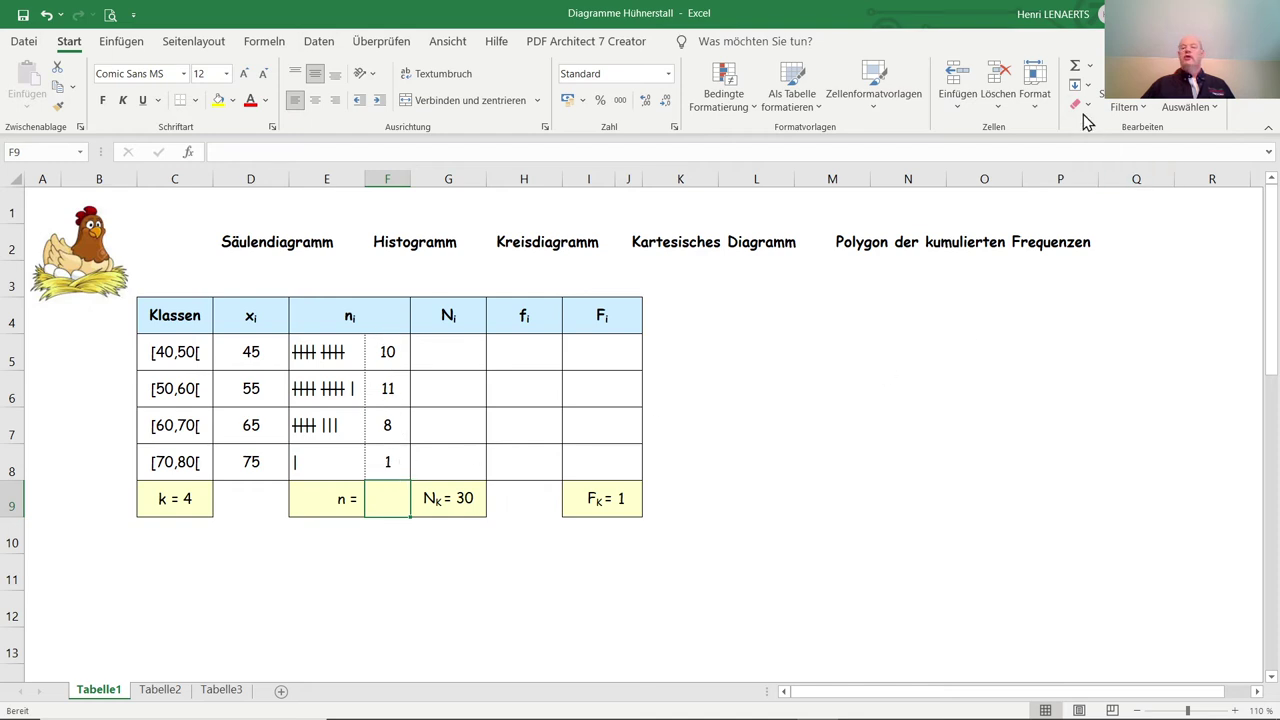
left_click(1077, 70)
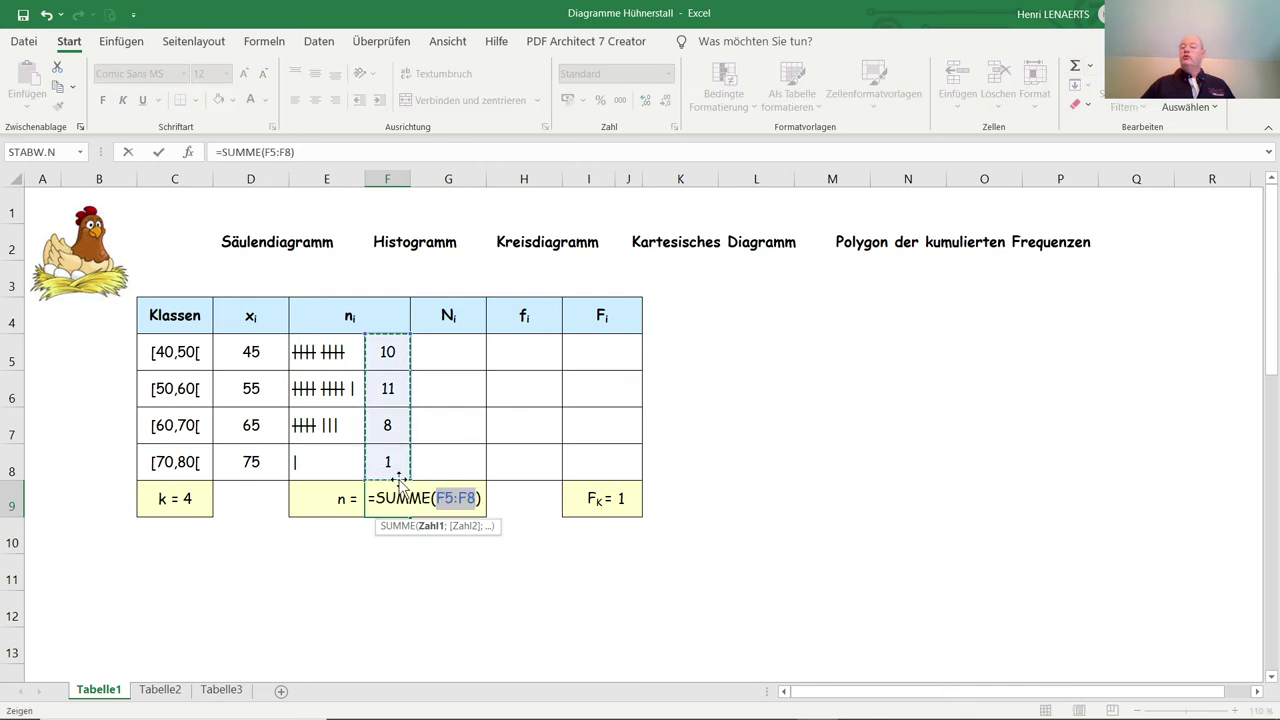
key("Return")
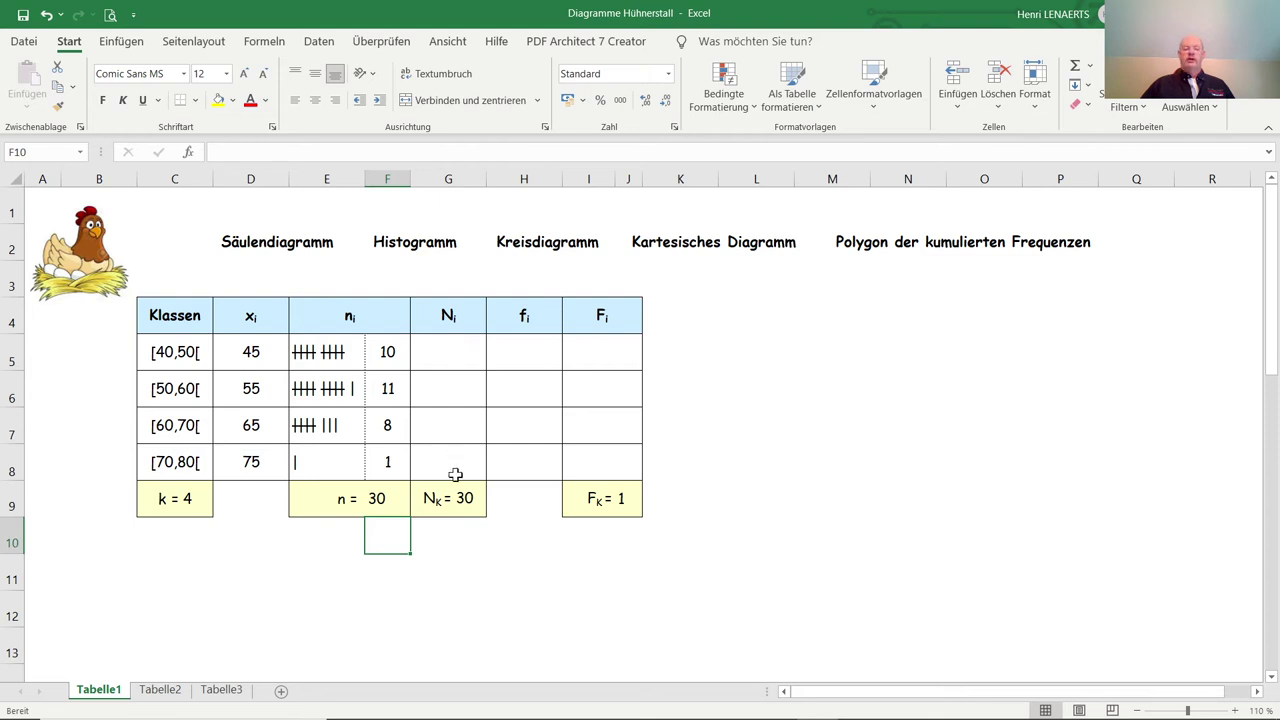
Enter =F5 in G5 as the first cumulative frequency
left_click(455, 353)
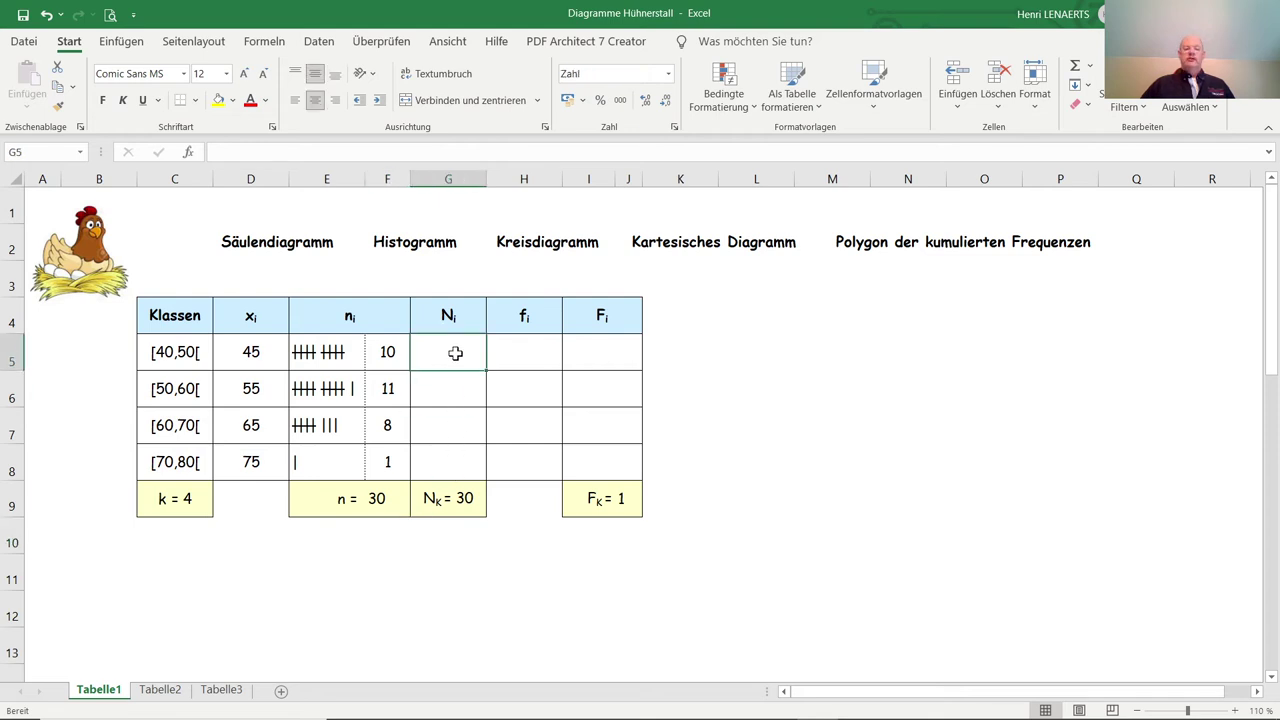
type("=")
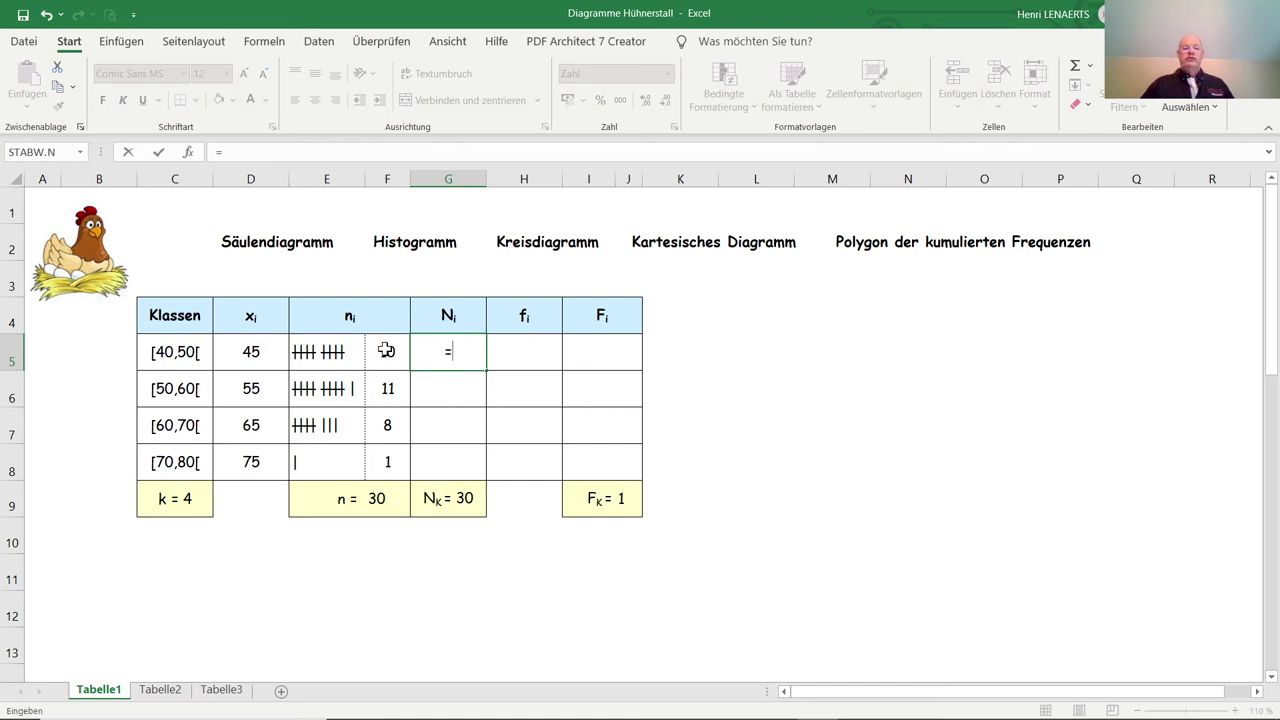
left_click(386, 351)
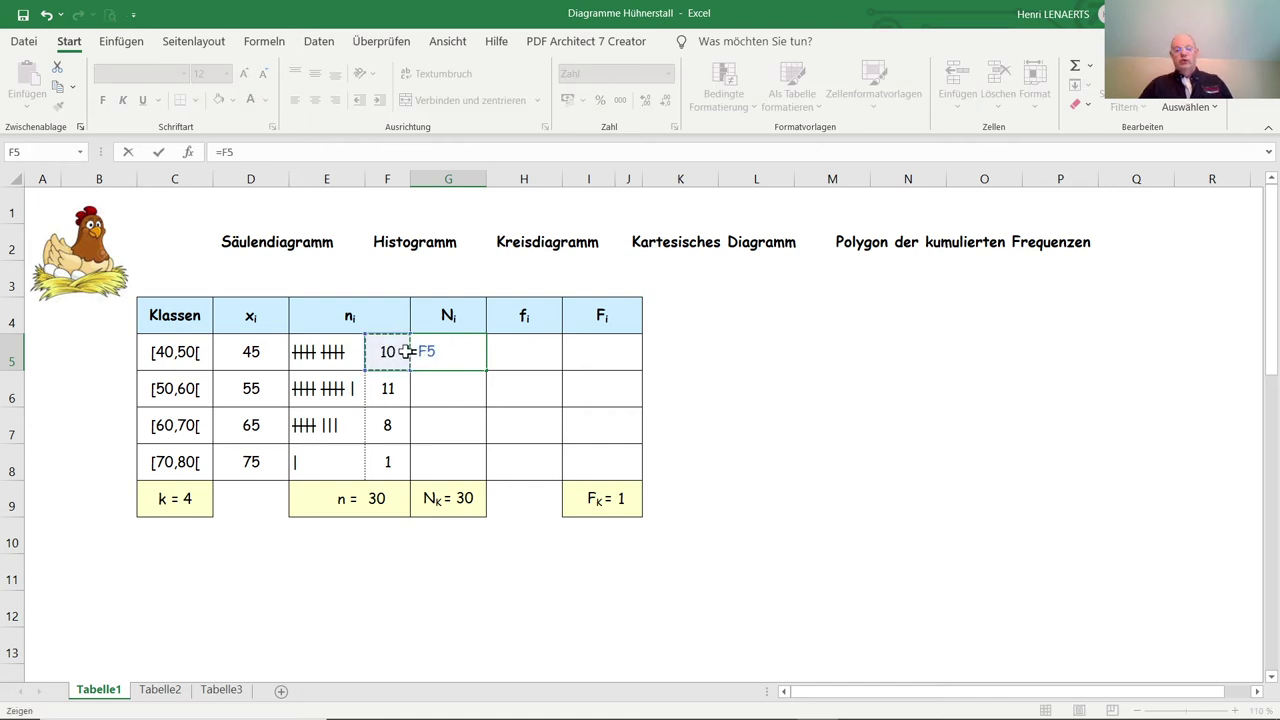
key("Return")
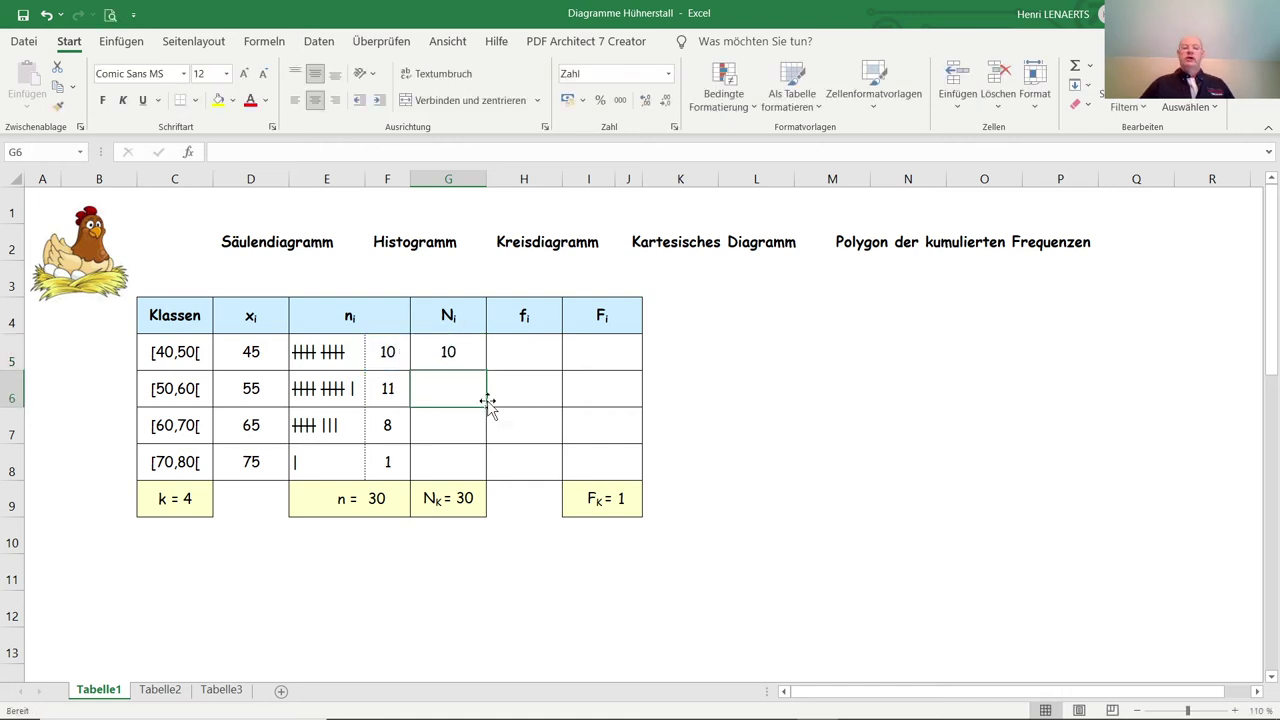
Enter =G5+F6 in G6 and fill it down to G8, giving 21, 29, 30
type("=")
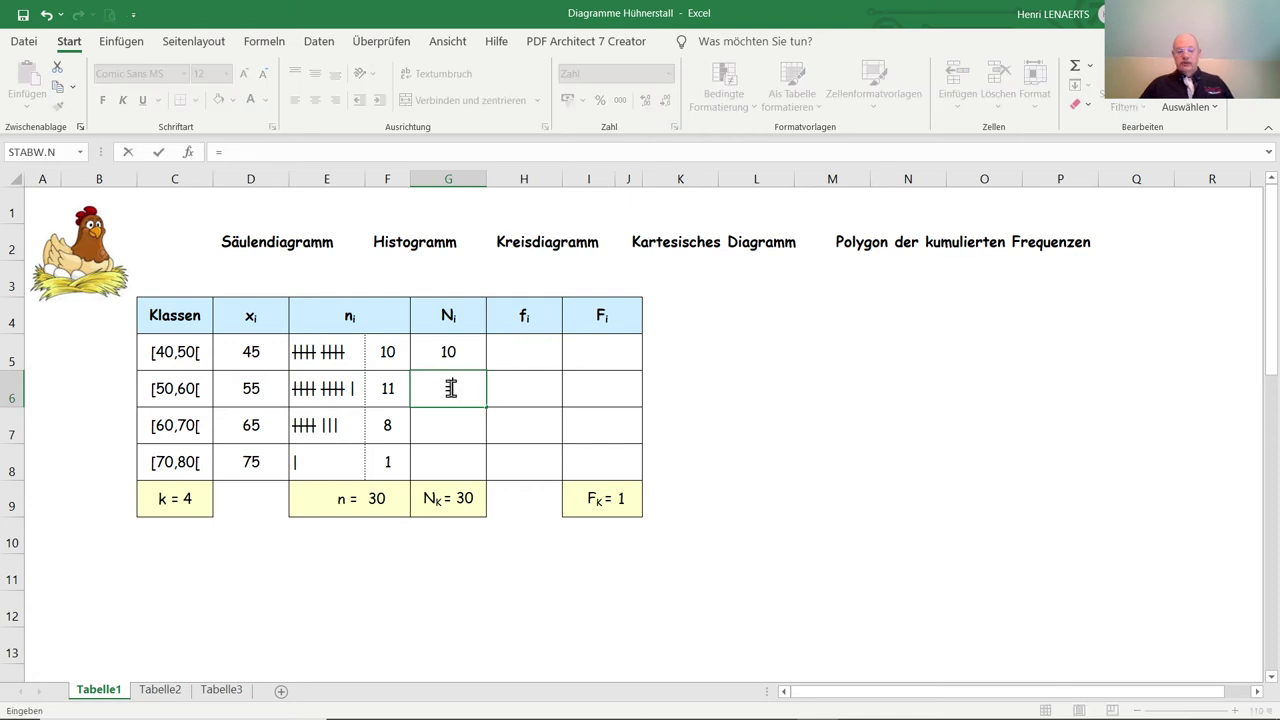
left_click(470, 348)
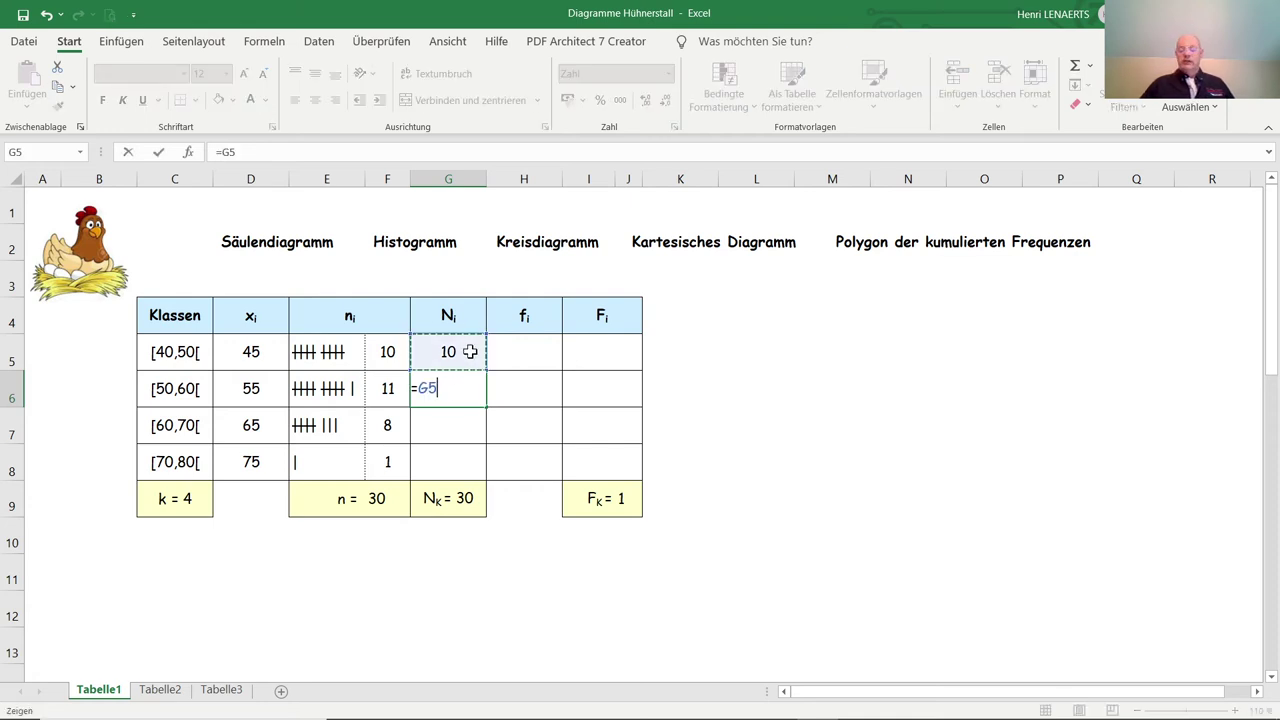
type("+")
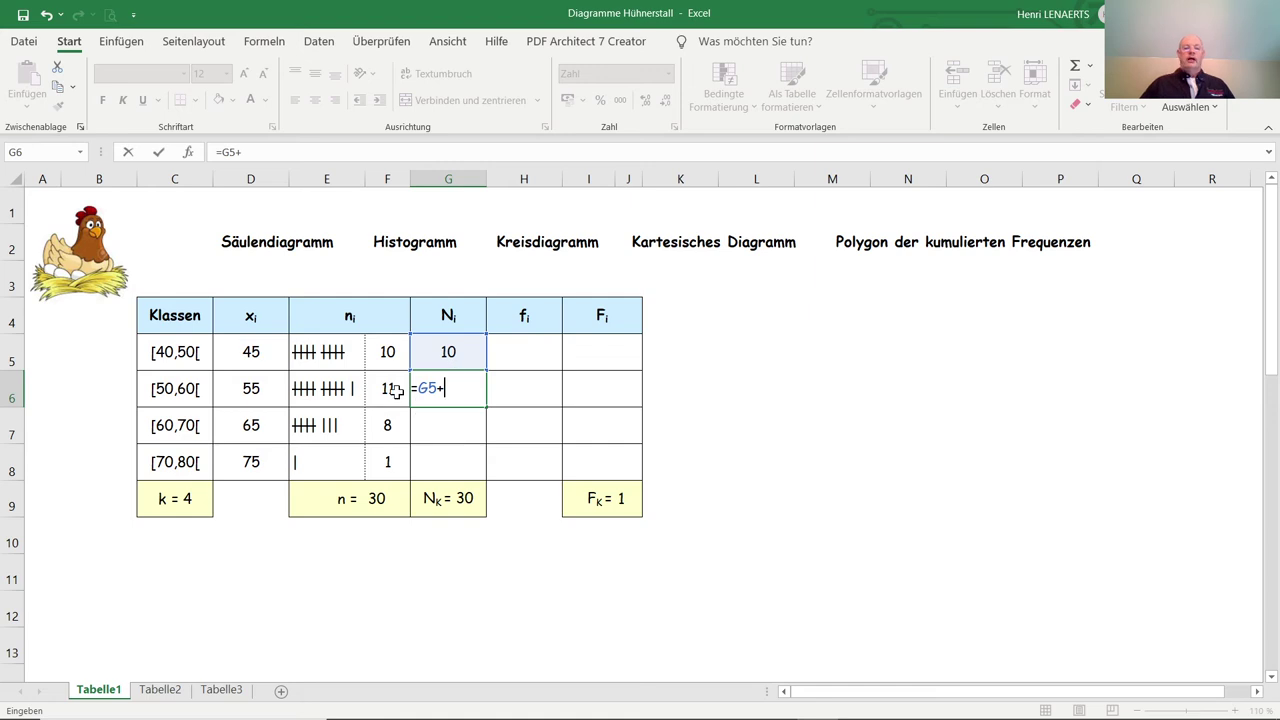
left_click(390, 388)
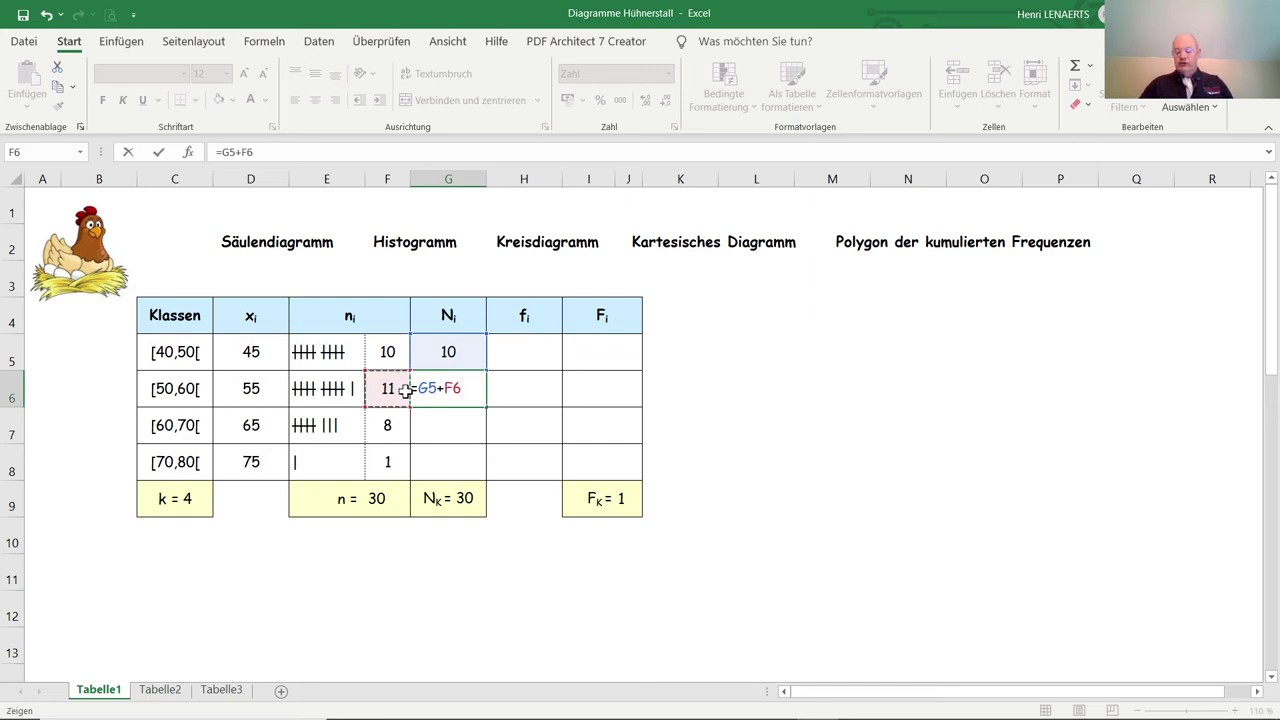
key("Return")
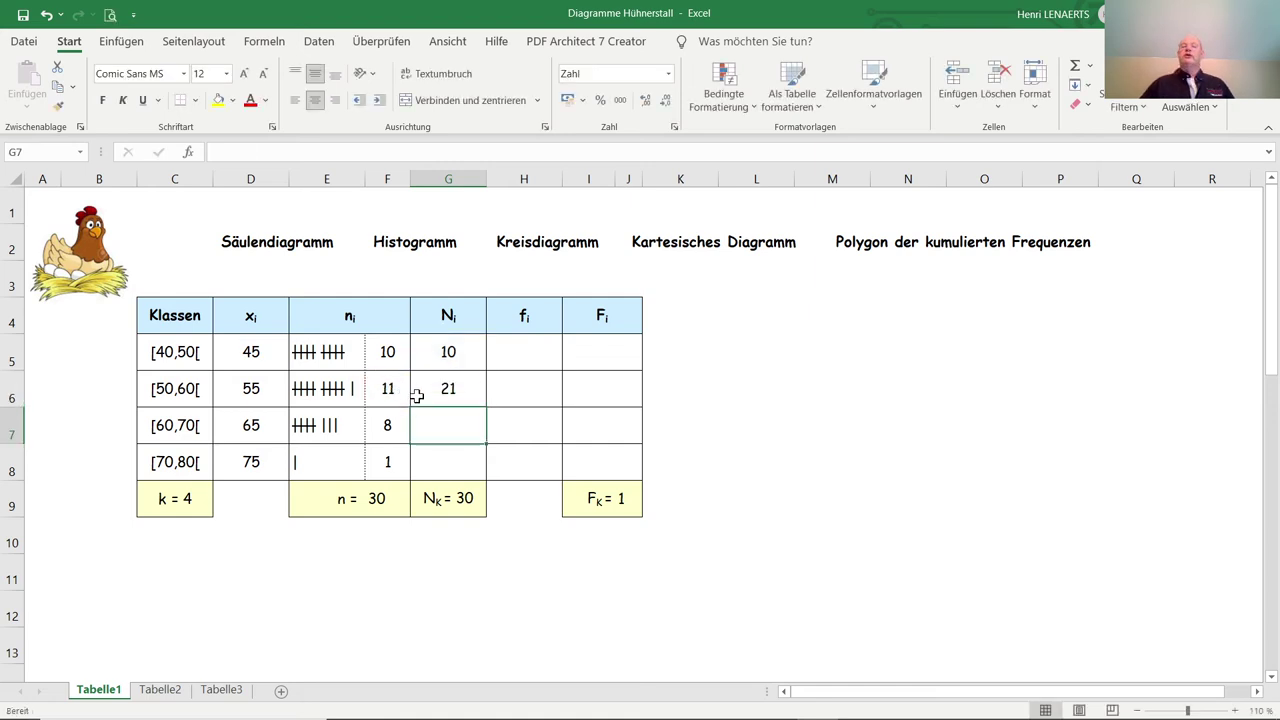
left_click(443, 392)
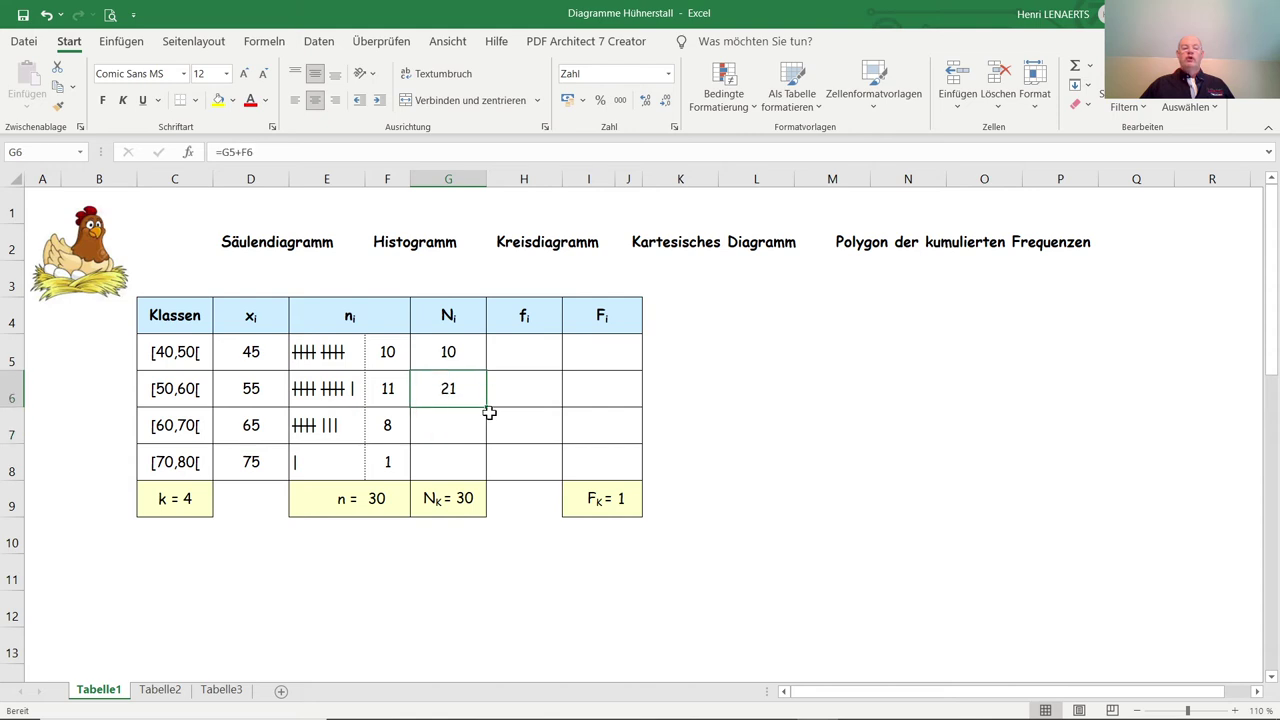
left_click_drag(484, 410, 489, 476)
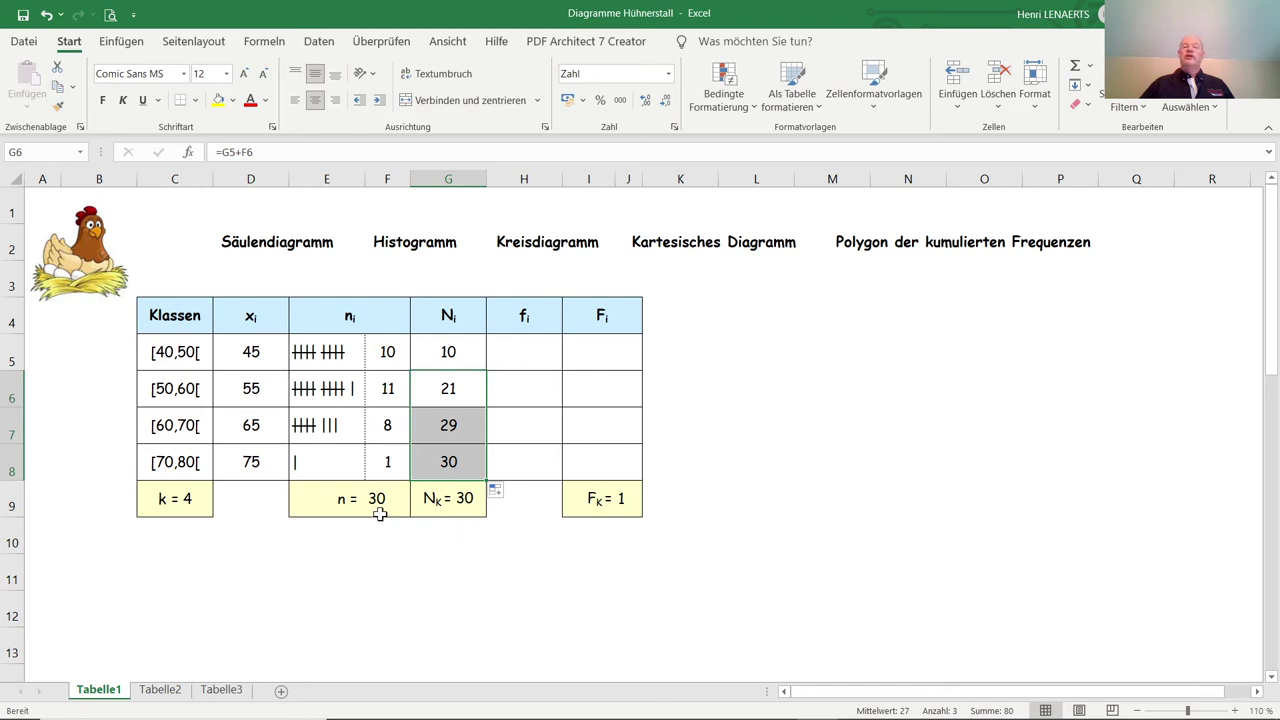
Enter =F5/F9 in H5, fill it down, then undo the #DIV/0! results
left_click(530, 355)
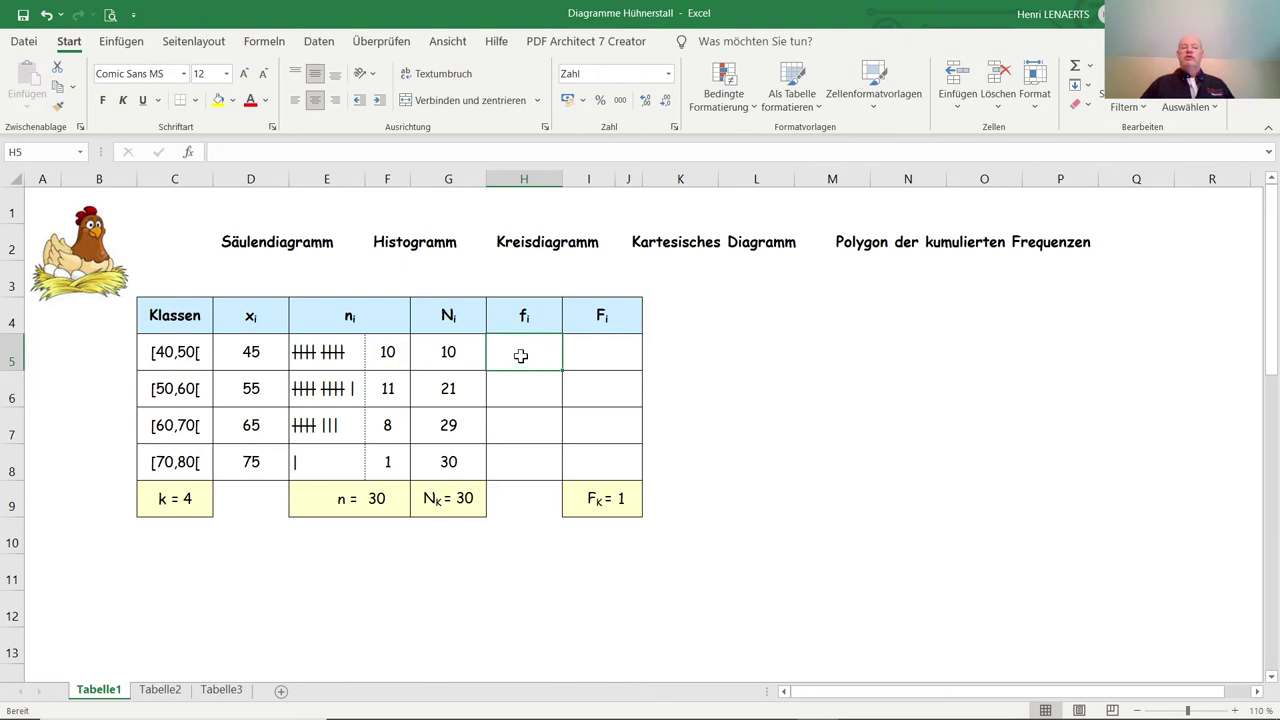
type("=")
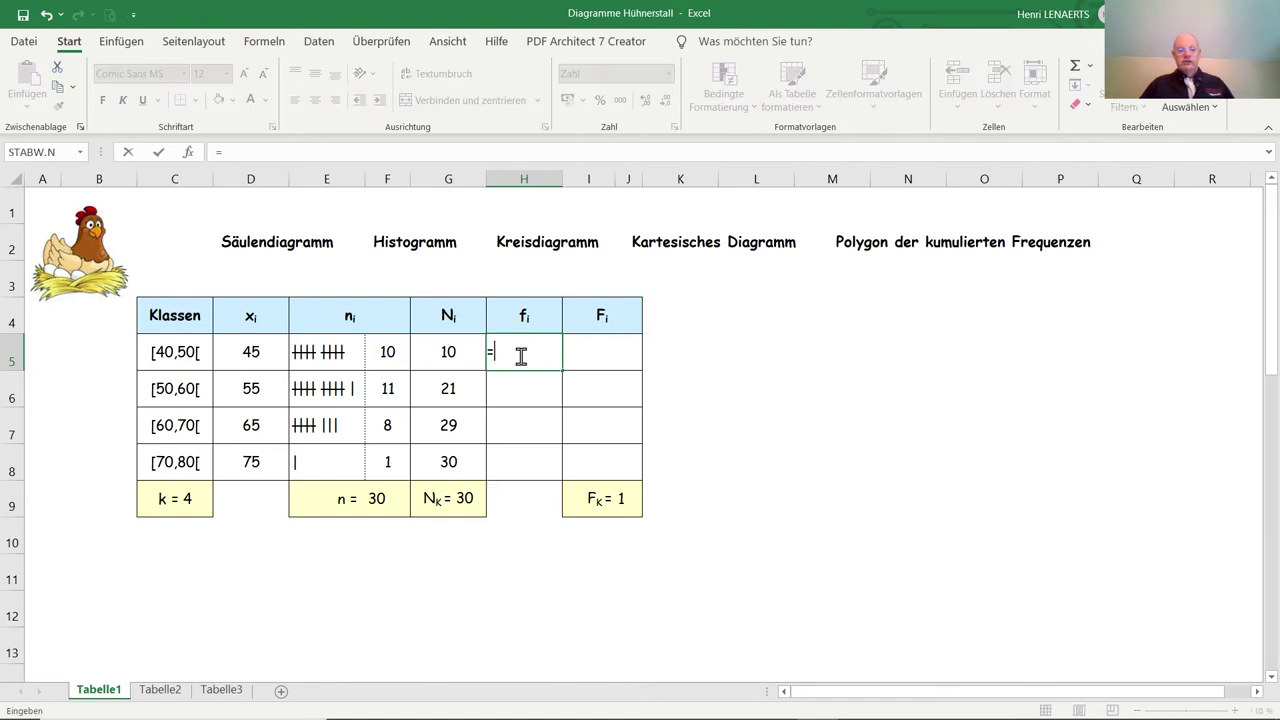
left_click(388, 352)
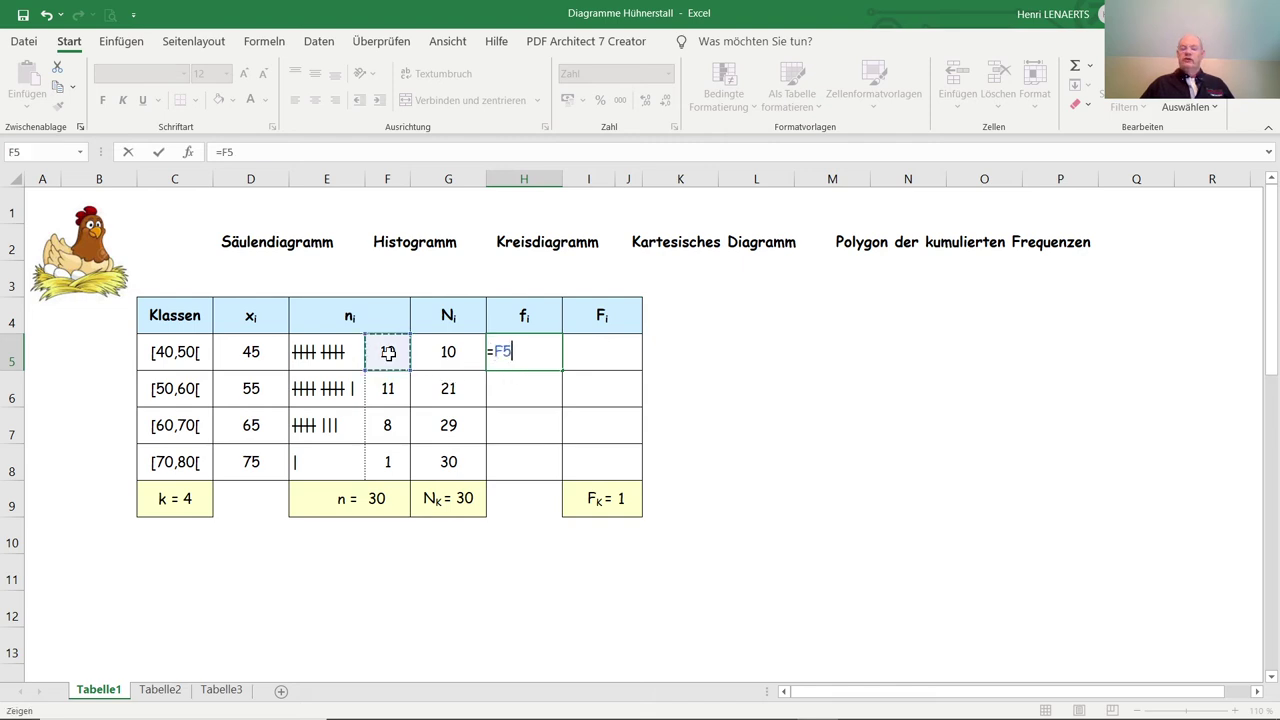
type("/")
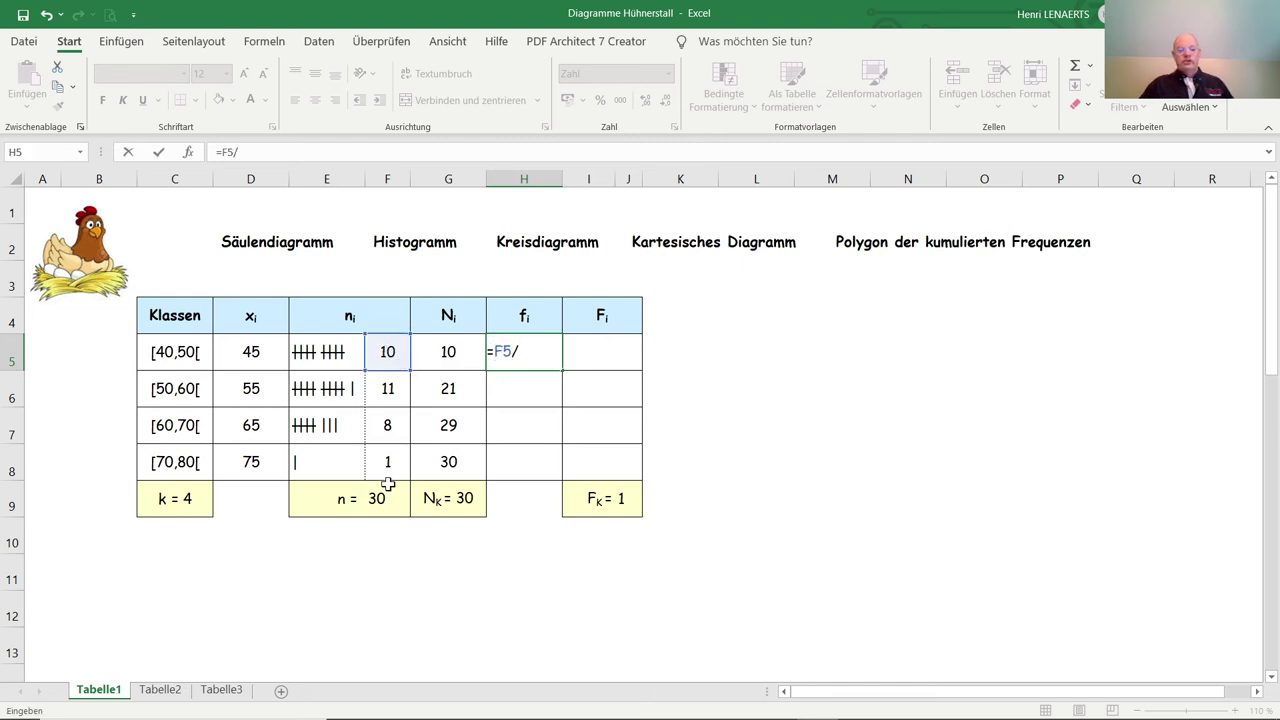
left_click(378, 499)
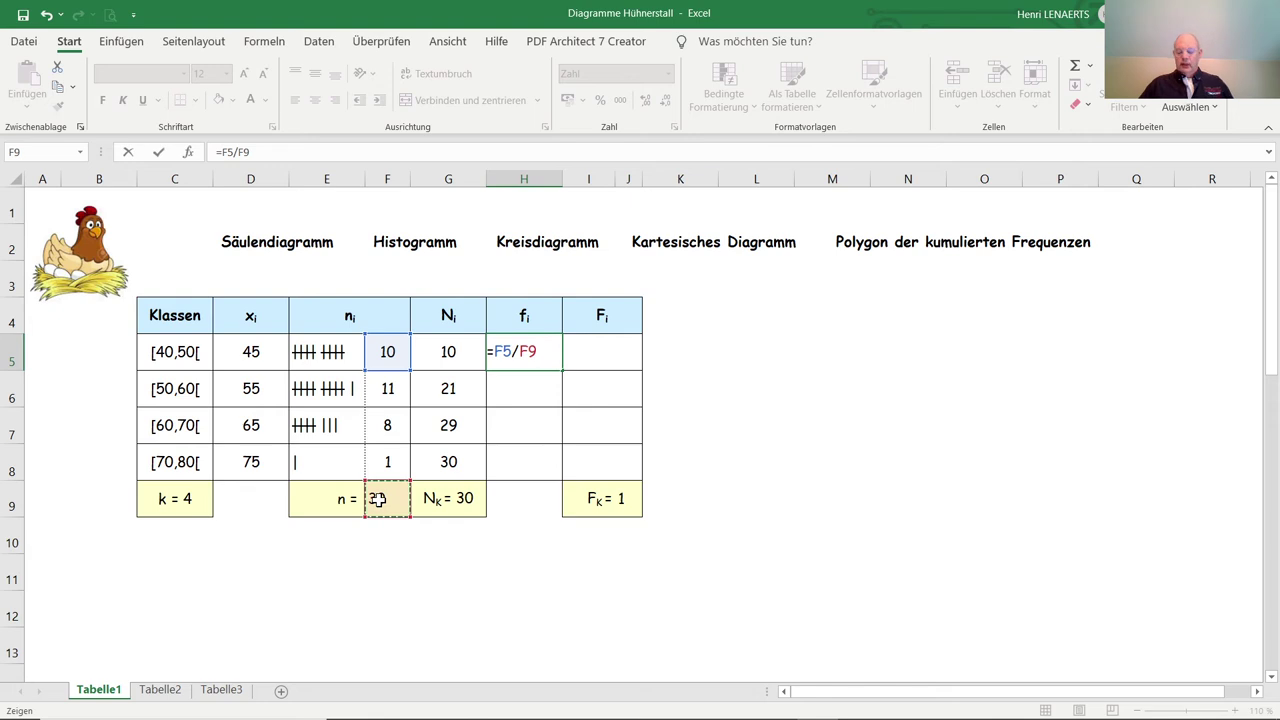
key("Return")
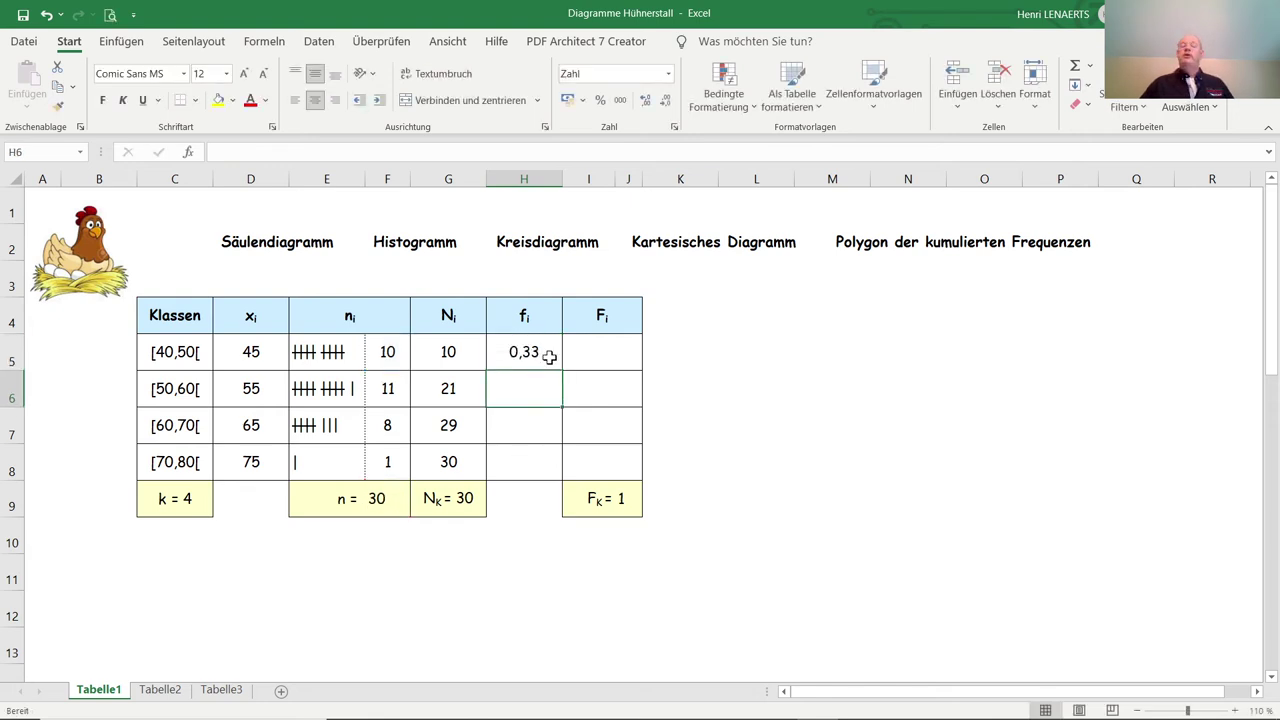
left_click(545, 357)
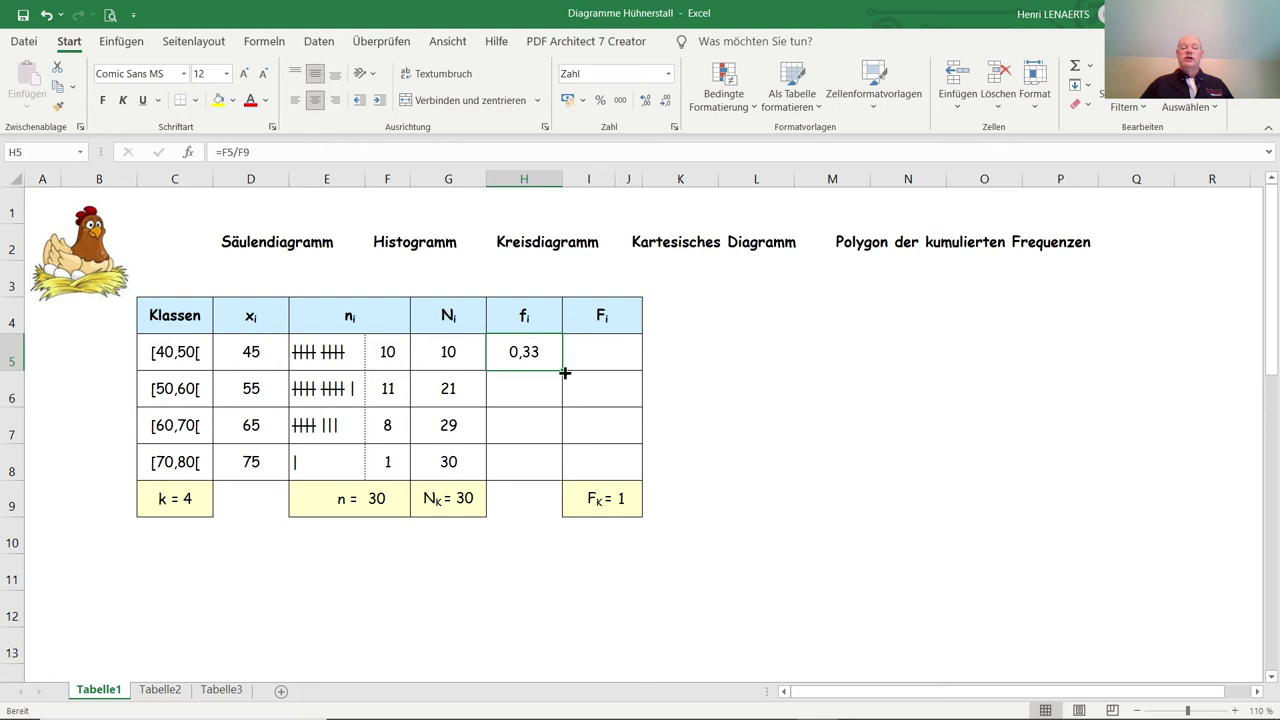
left_click_drag(563, 370, 568, 476)
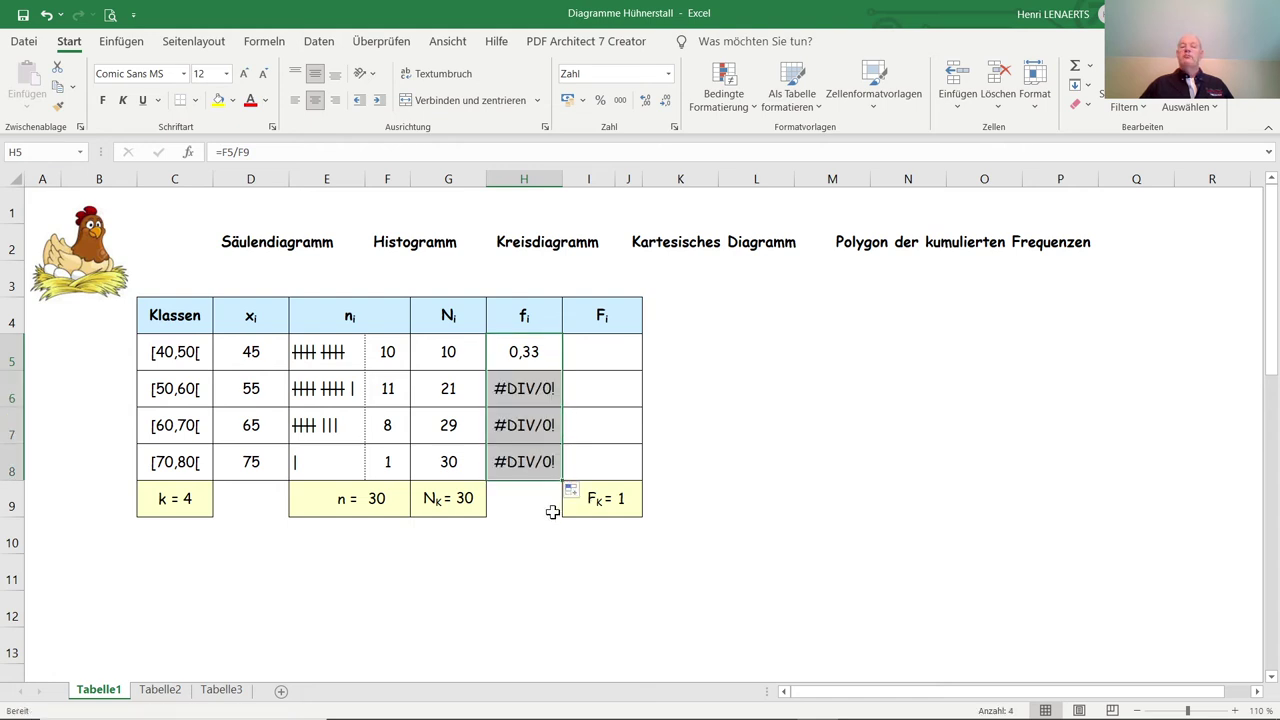
left_click(47, 17)
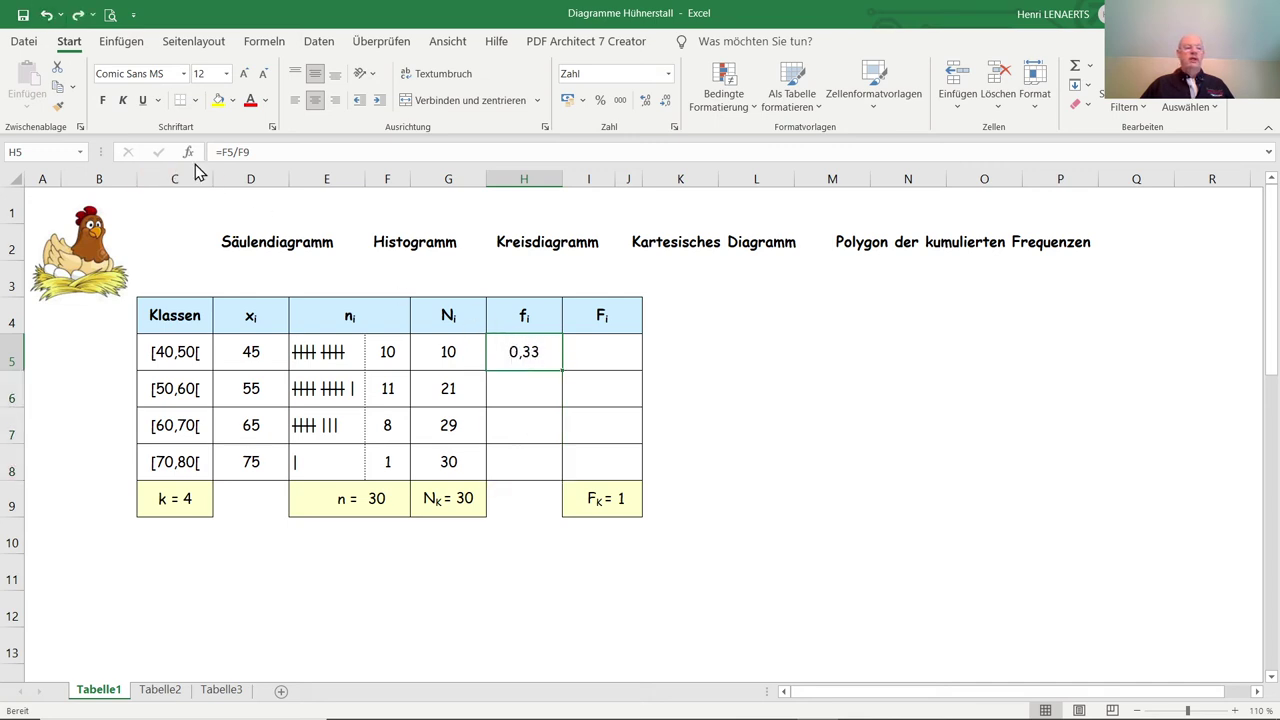
Change H5 to =F5/$F$9 and fill to H8, giving 0,33, 0,37, 0,27, 0,03
left_click(240, 152)
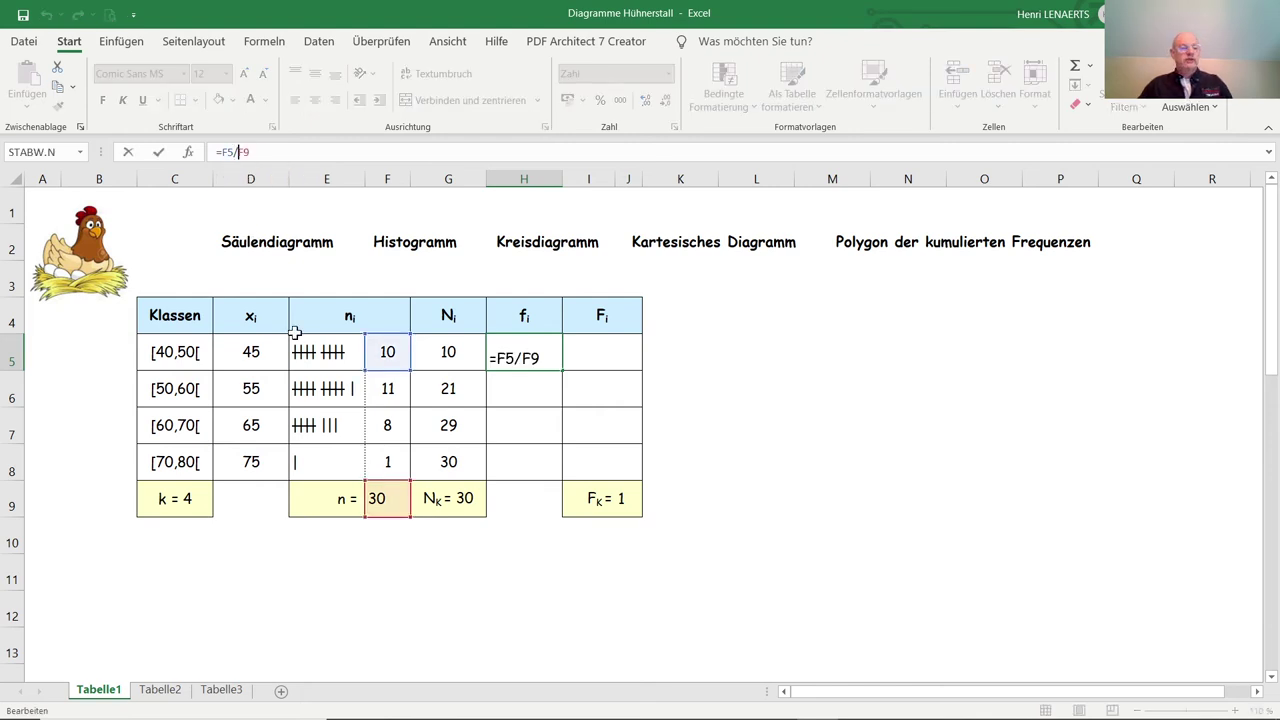
type("$F")
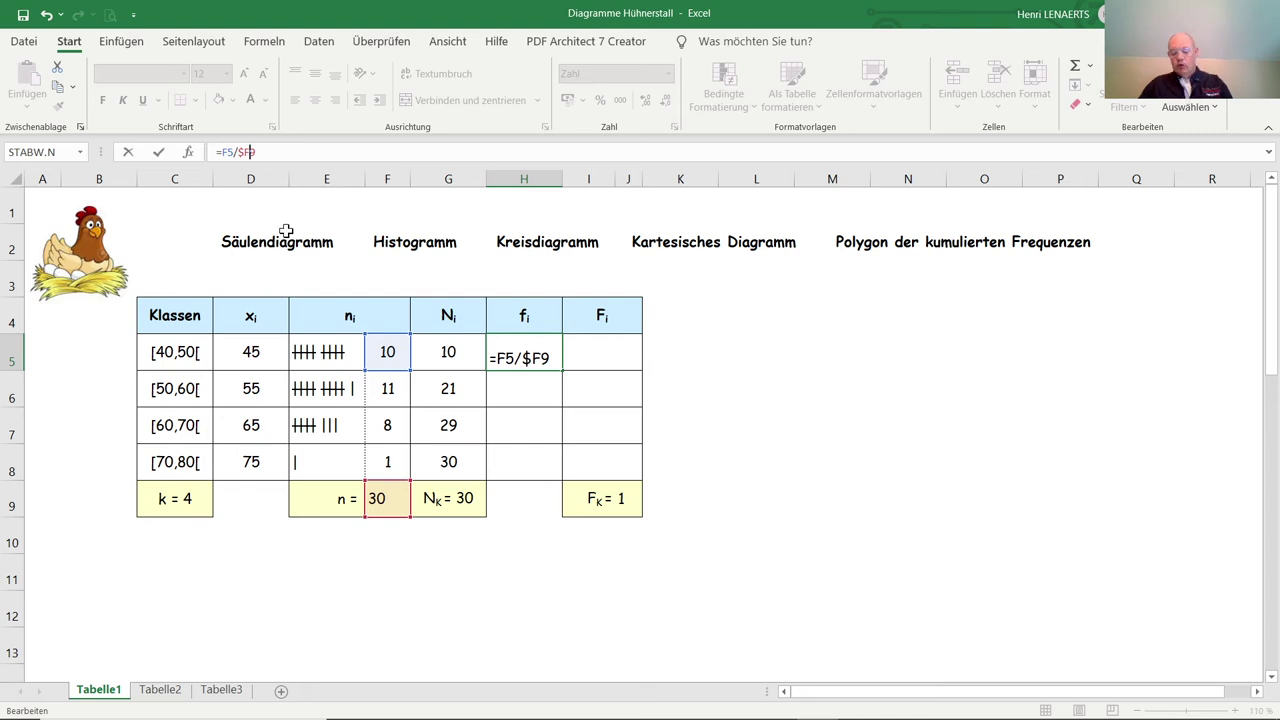
type("$")
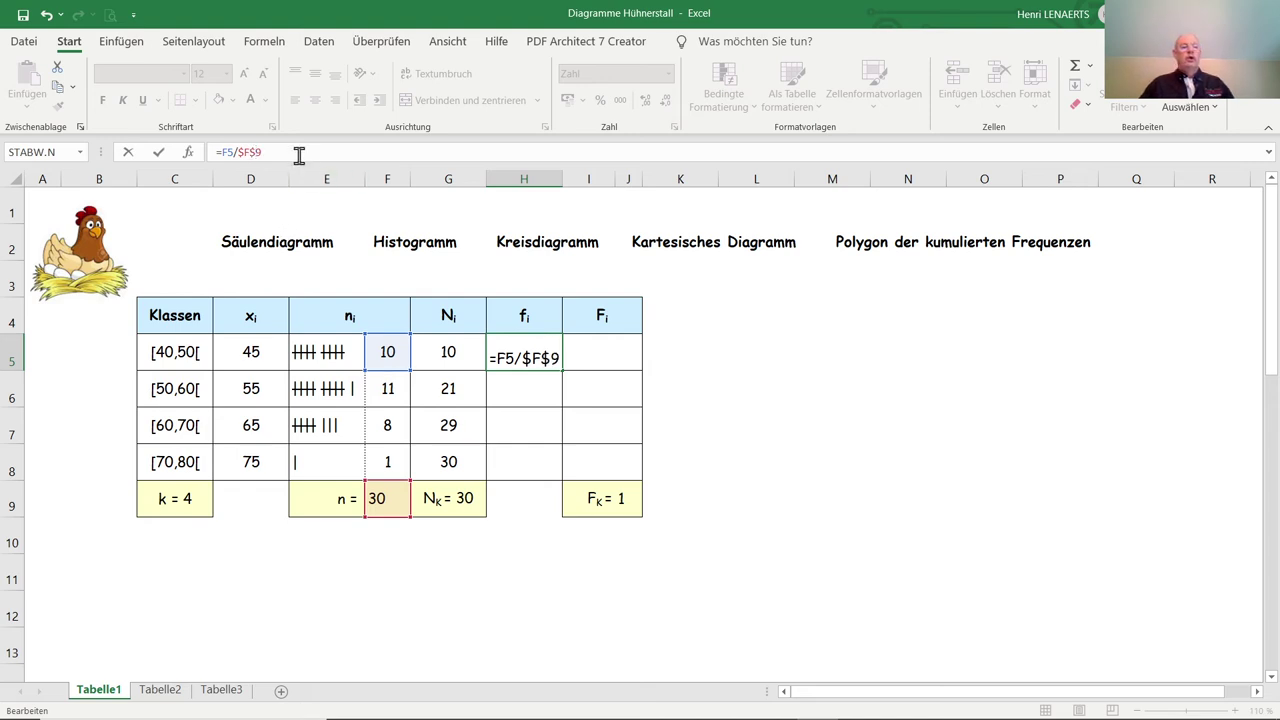
key("Return")
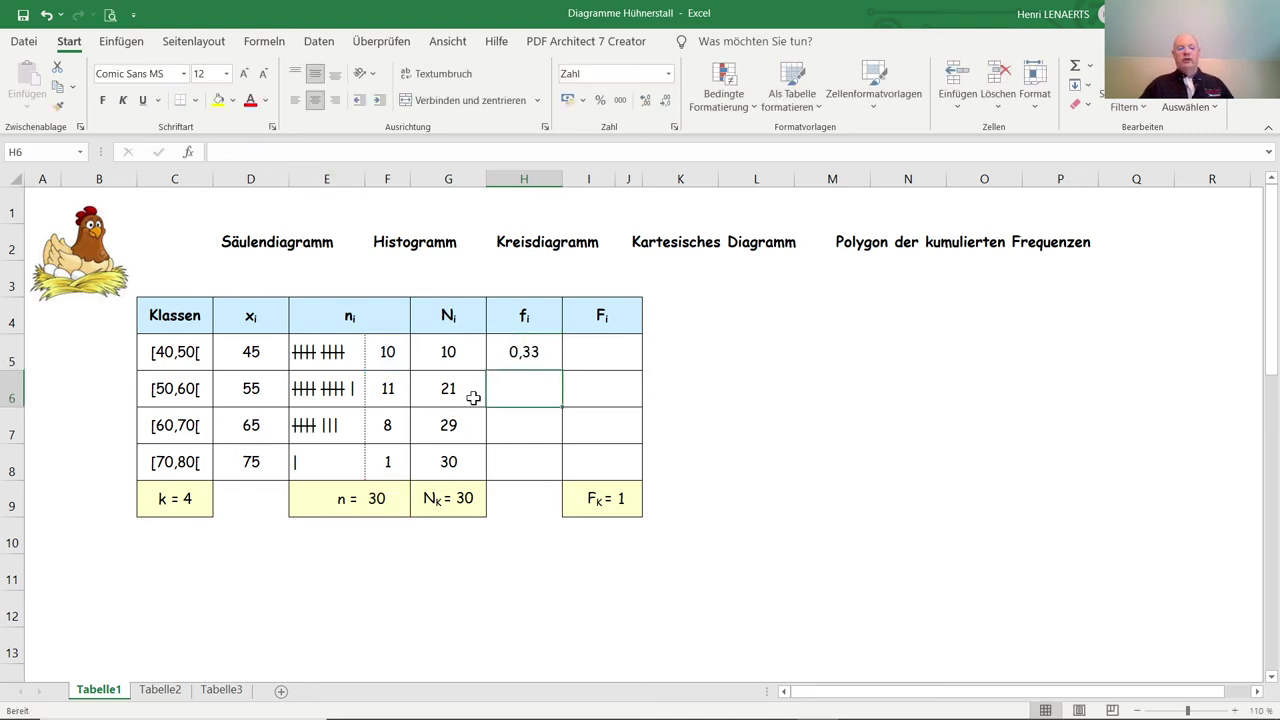
left_click(506, 352)
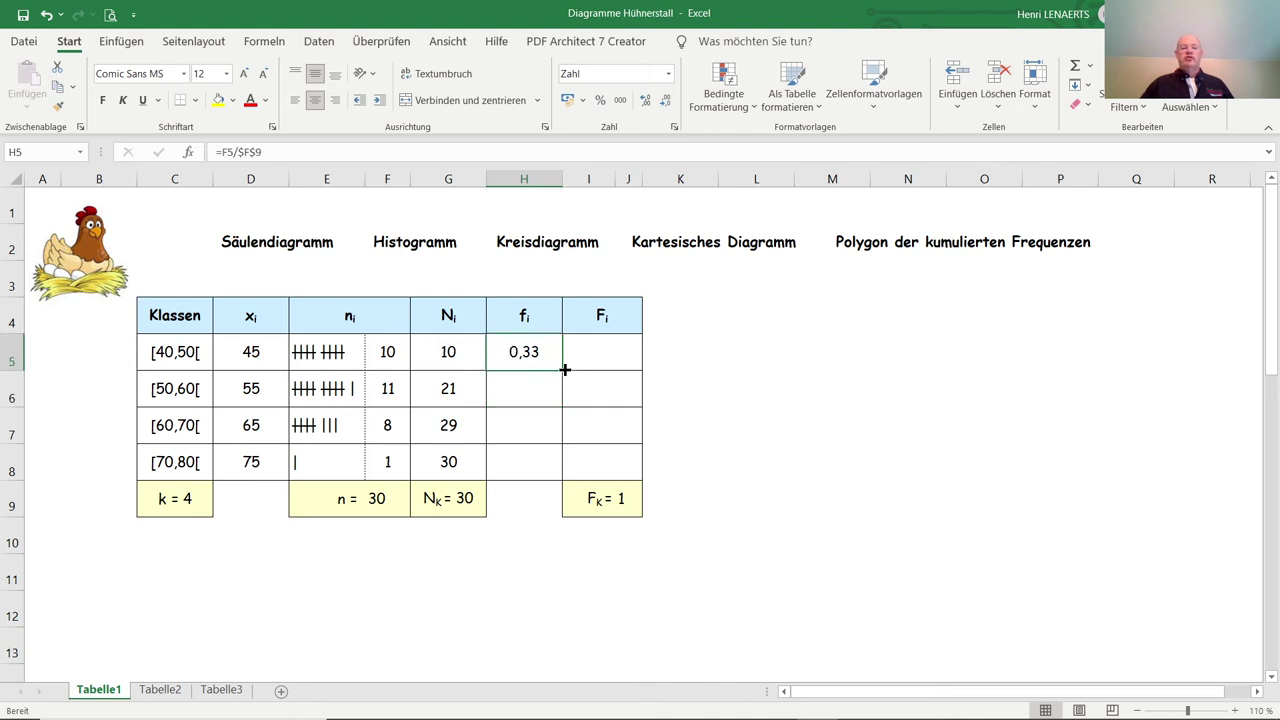
left_click_drag(565, 370, 562, 468)
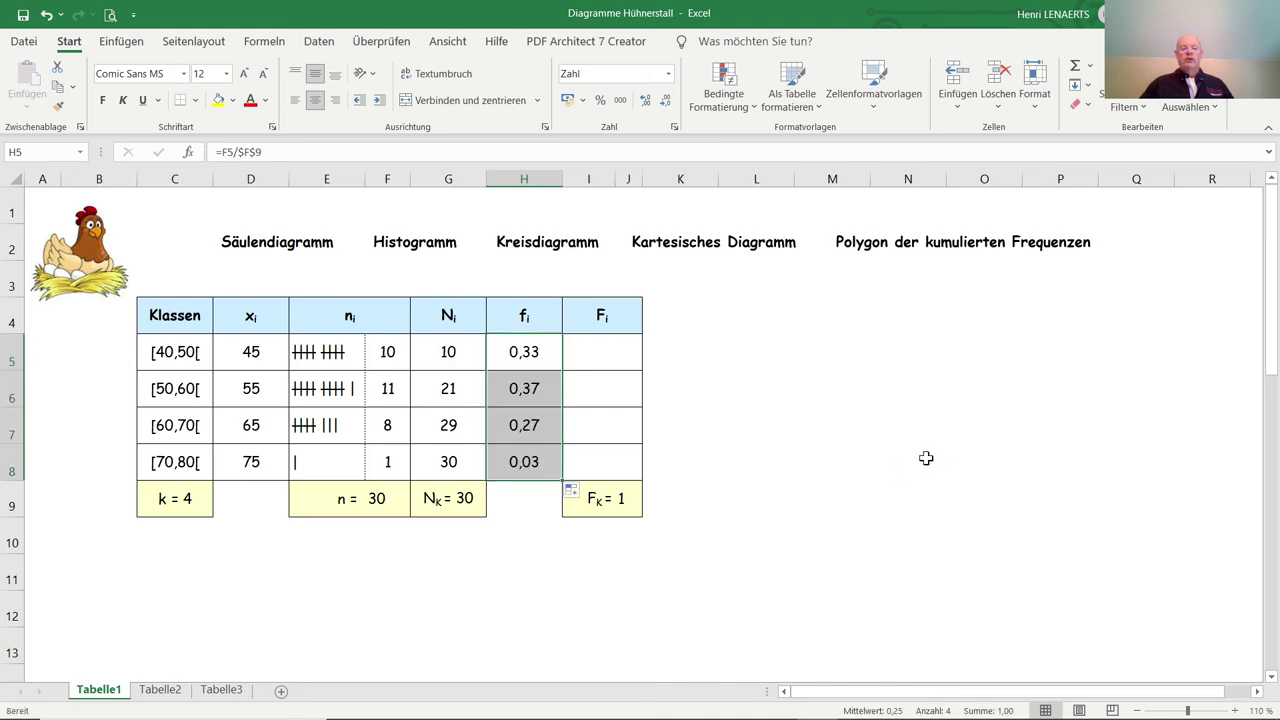
left_click(910, 414)
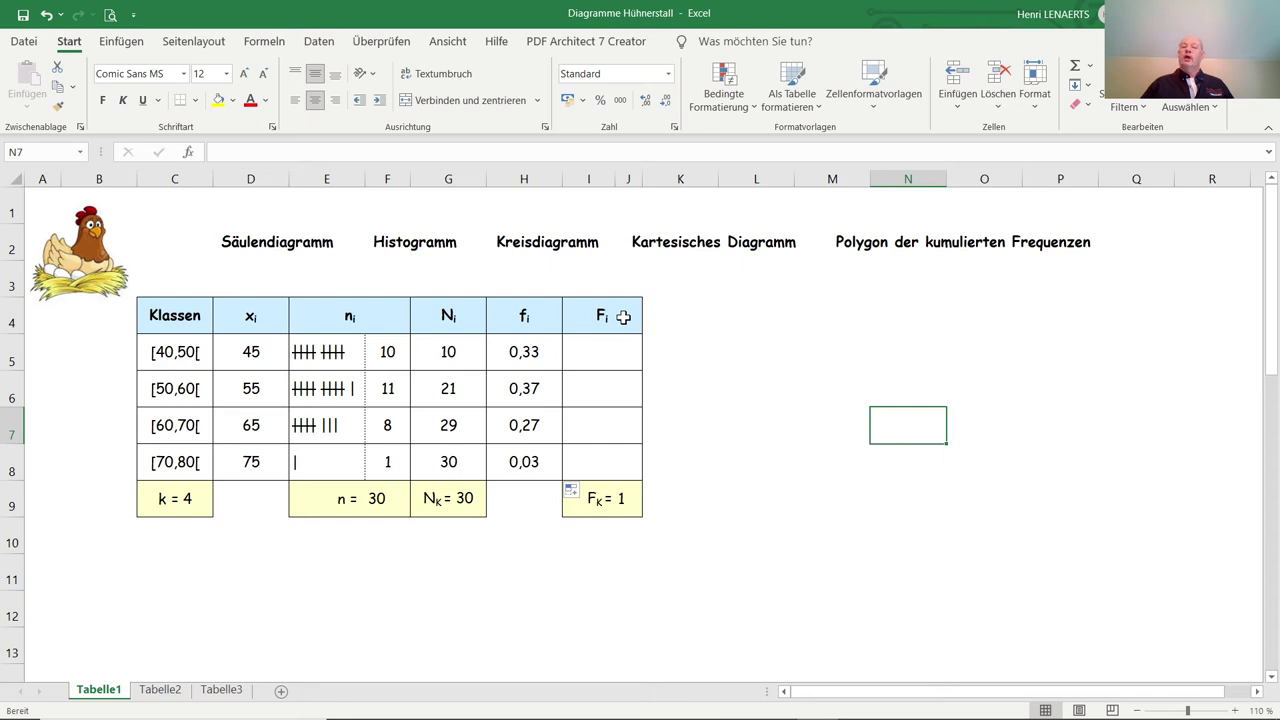
Enter =H5 in I5 as the first cumulative relative frequency
left_click(600, 352)
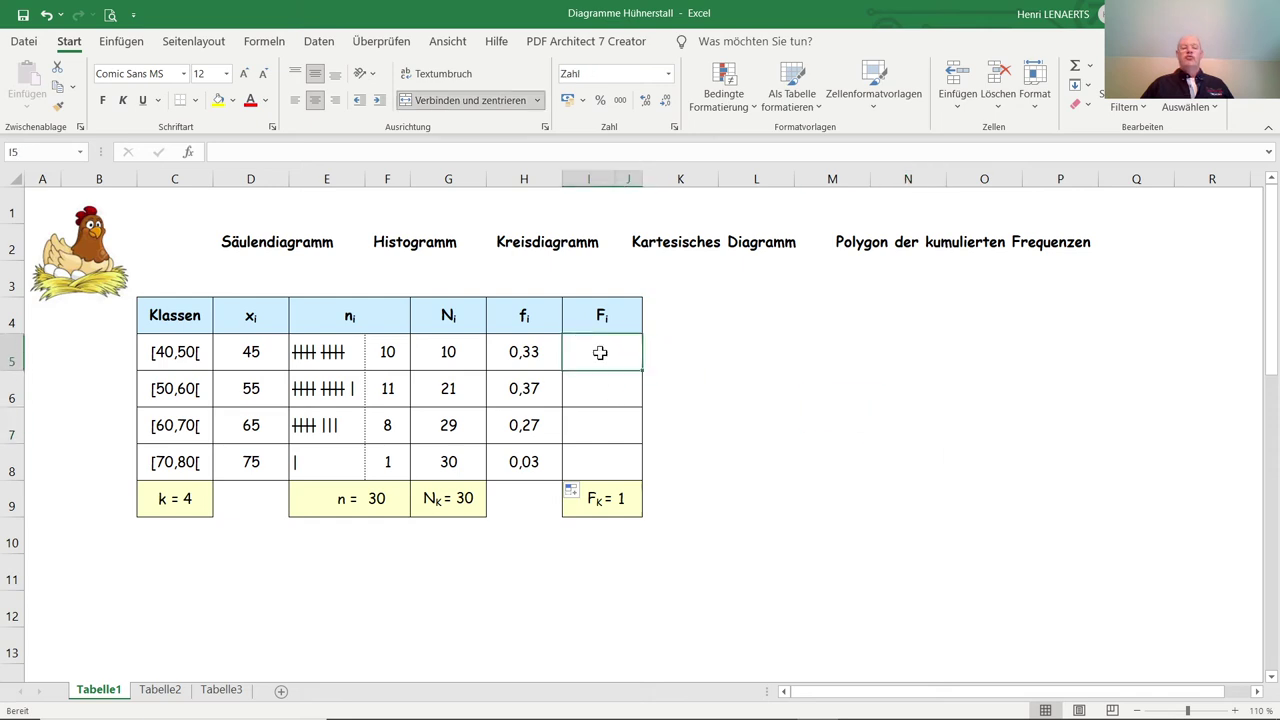
type("=")
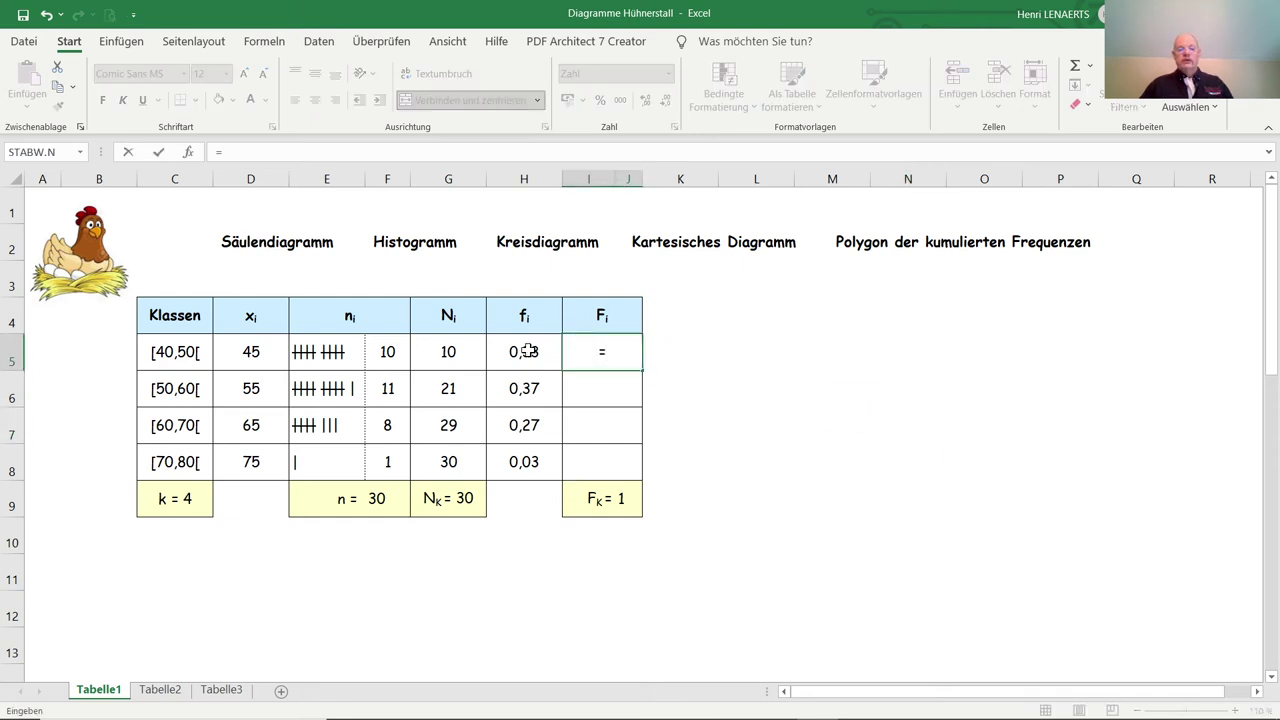
left_click(527, 352)
key("Return")
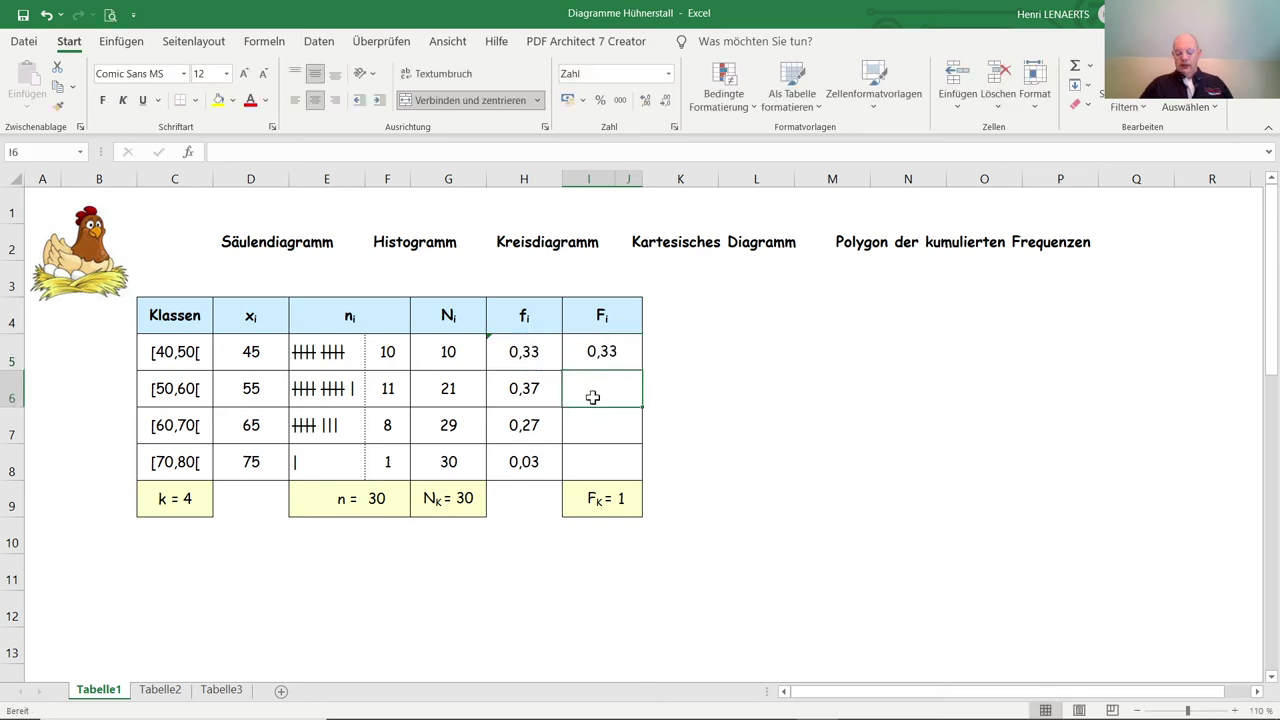
Enter =I5+H6 in I6 and fill it down to I8, giving 0,70, 0,97, 1,00
type("=")
left_click(620, 352)
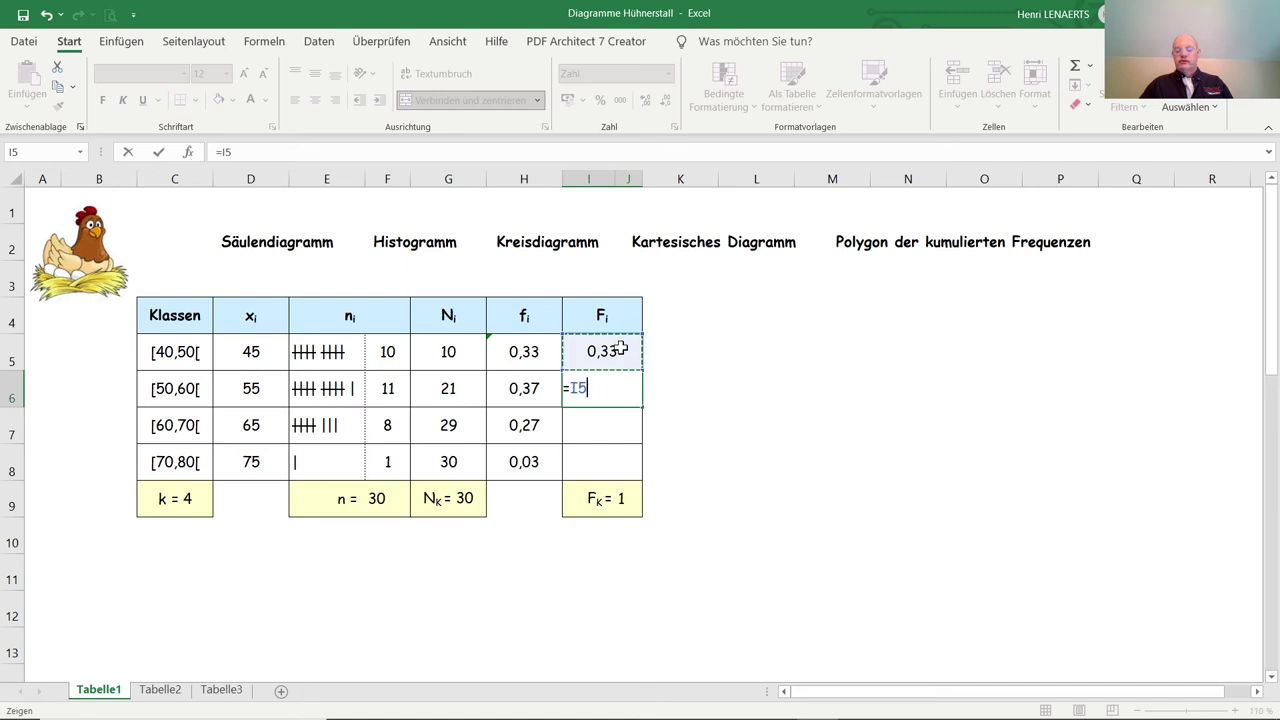
type("+")
left_click(524, 389)
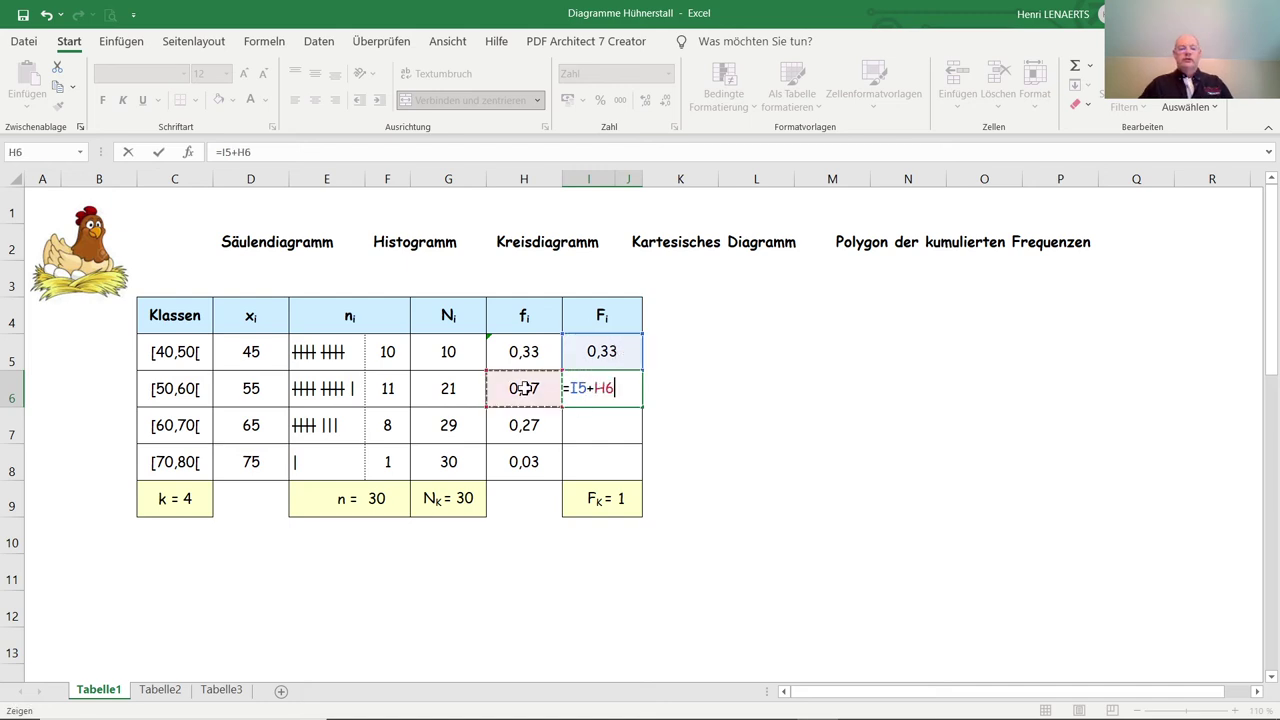
key("Return")
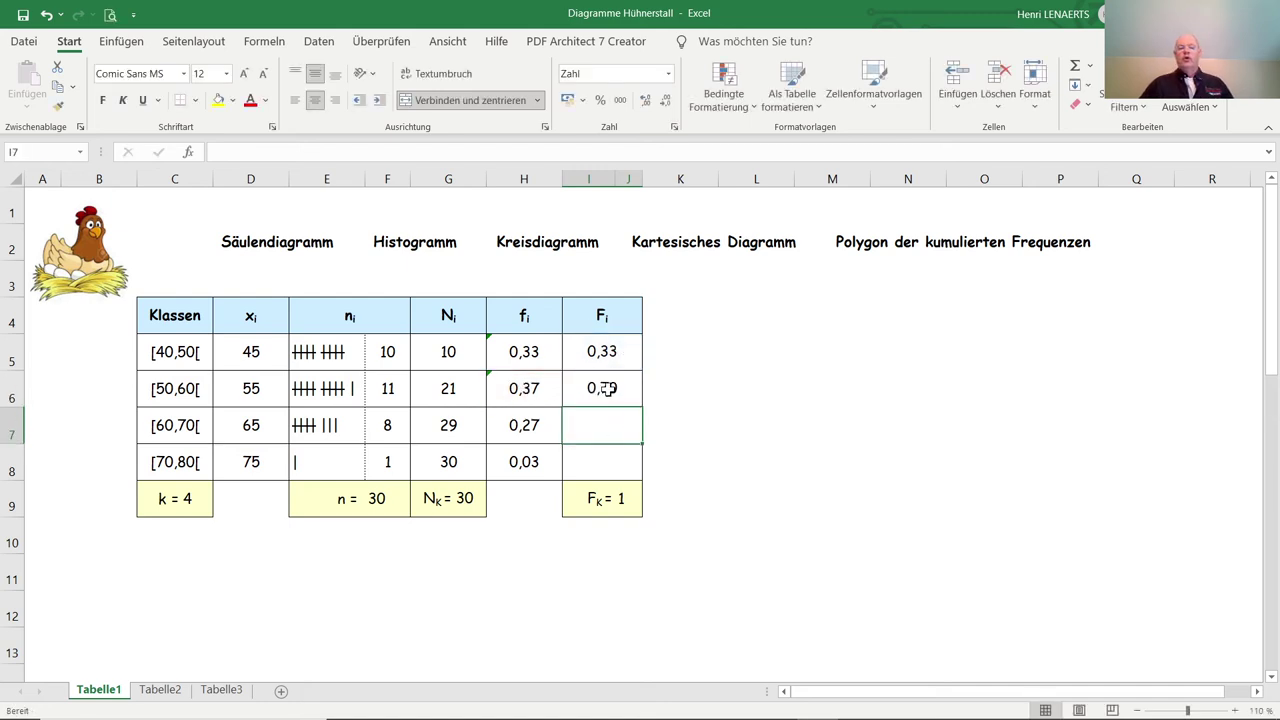
left_click(614, 391)
left_click_drag(641, 407, 640, 472)
left_click(723, 440)
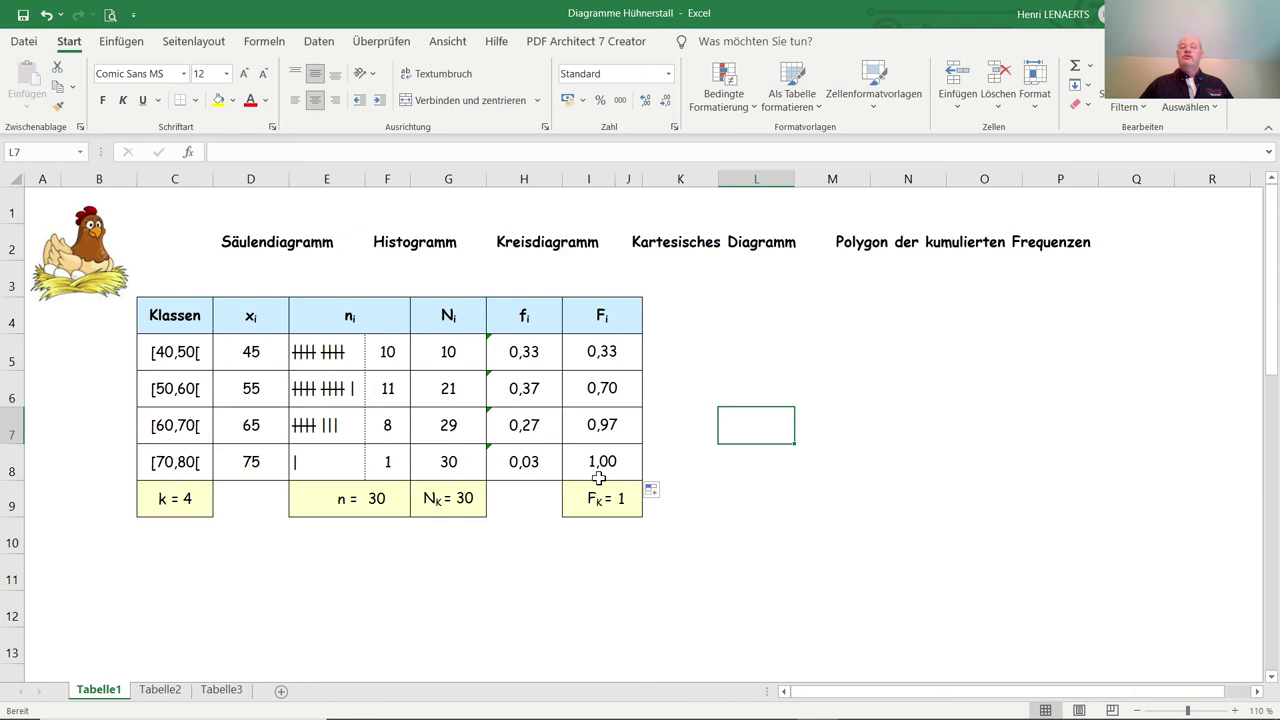
left_click(769, 302)
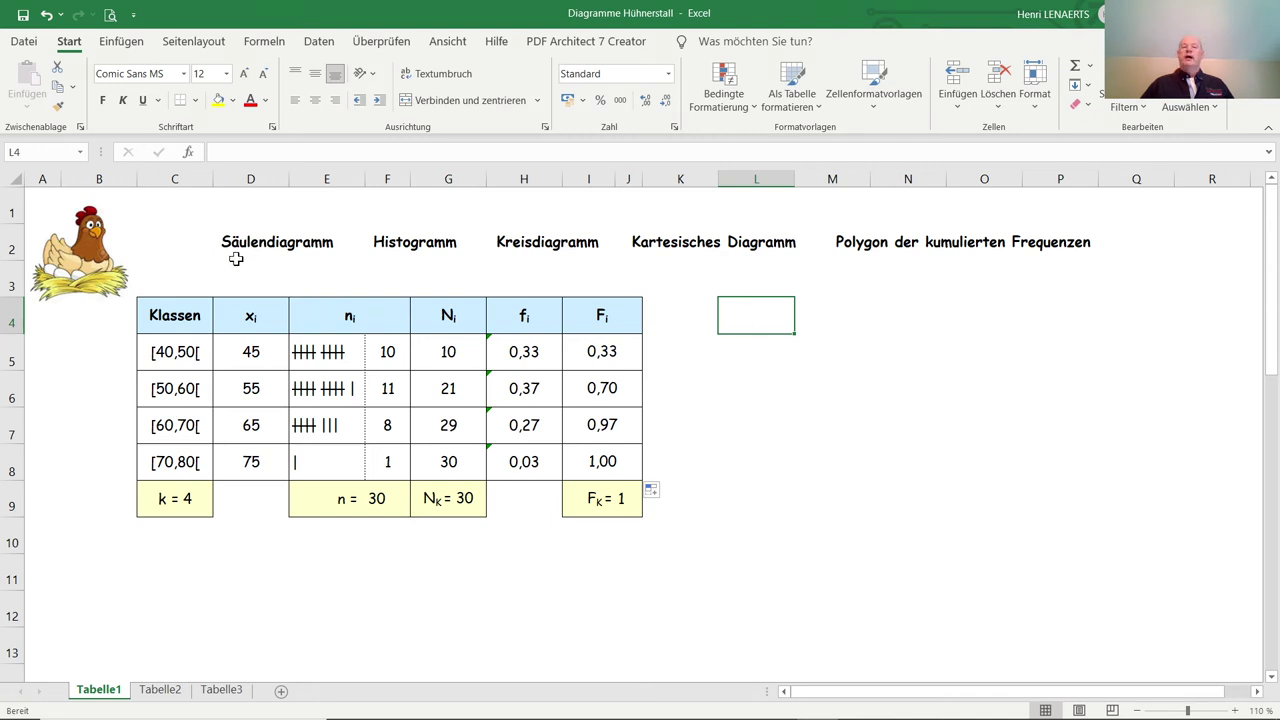
left_click_drag(252, 351, 258, 461)
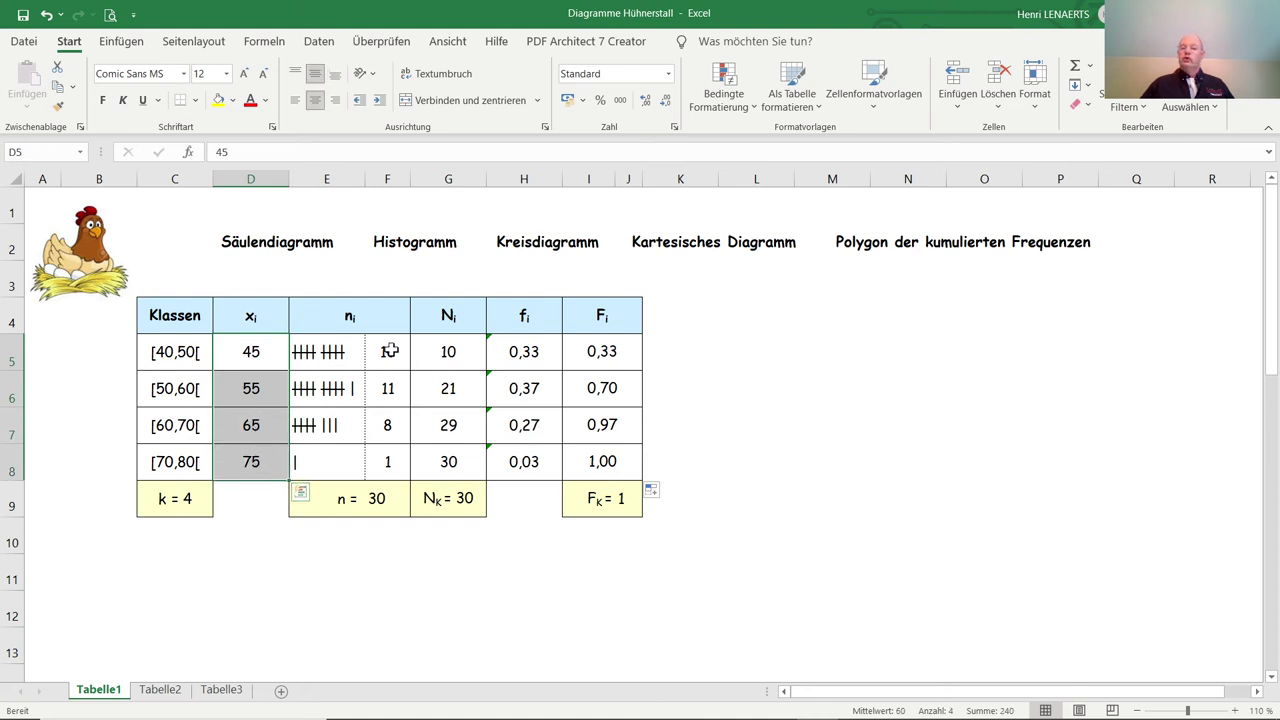
left_click_drag(390, 351, 390, 465, "ctrl")
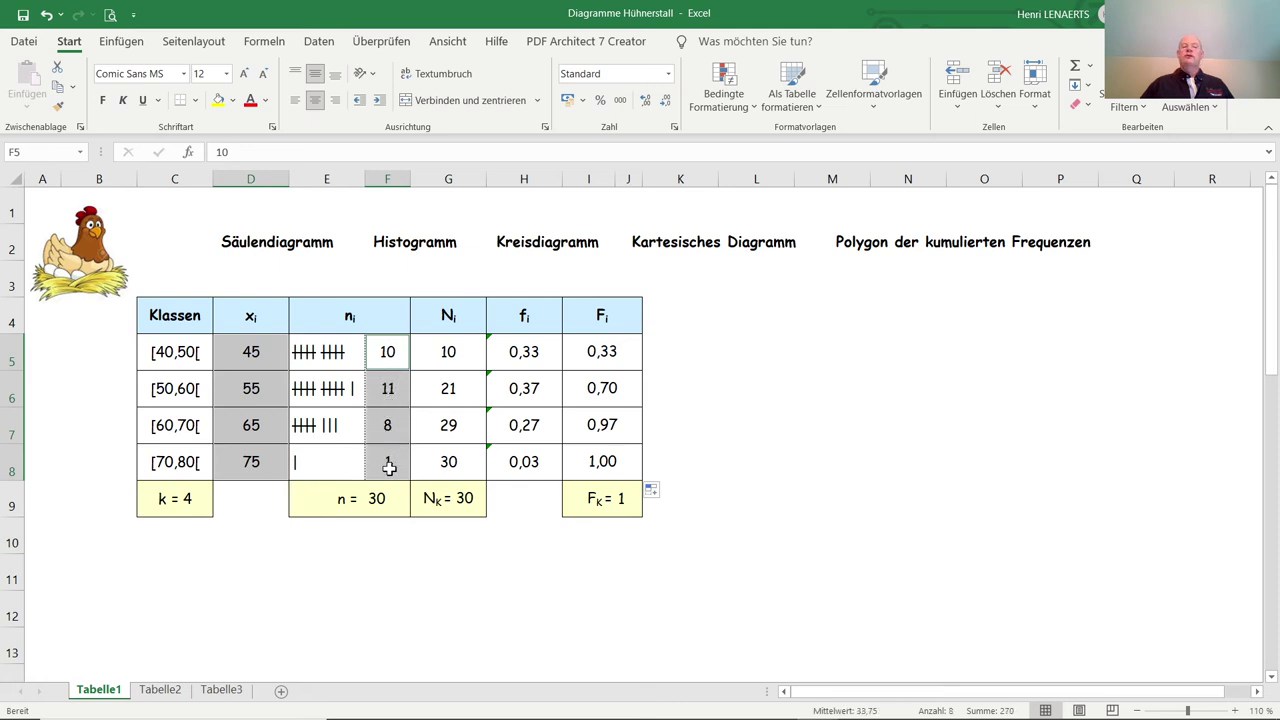
left_click(121, 42)
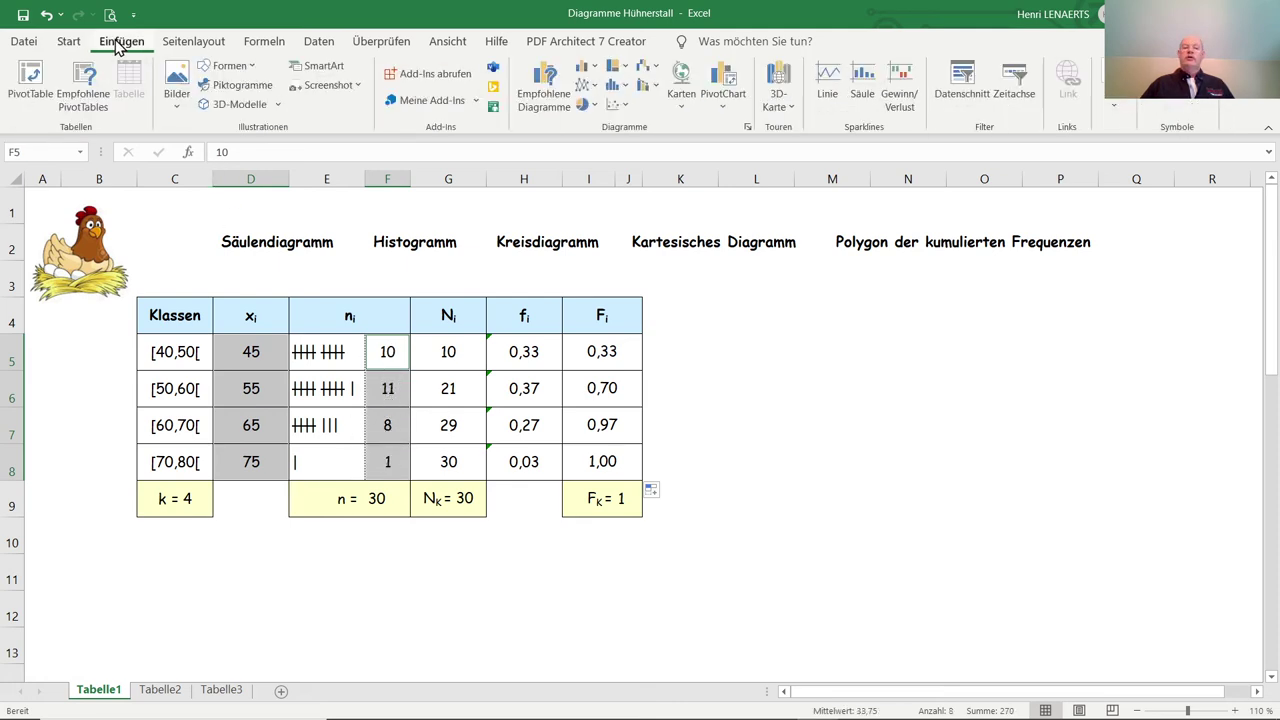
left_click(581, 70)
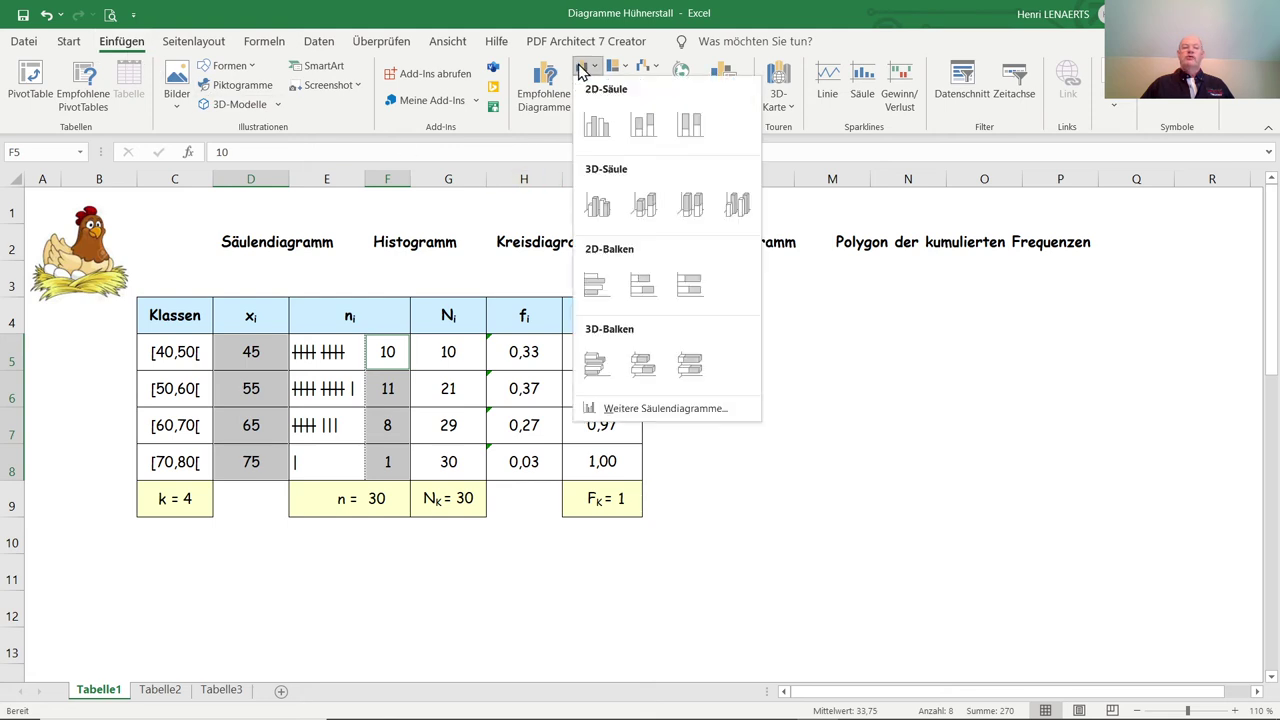
left_click(598, 134)
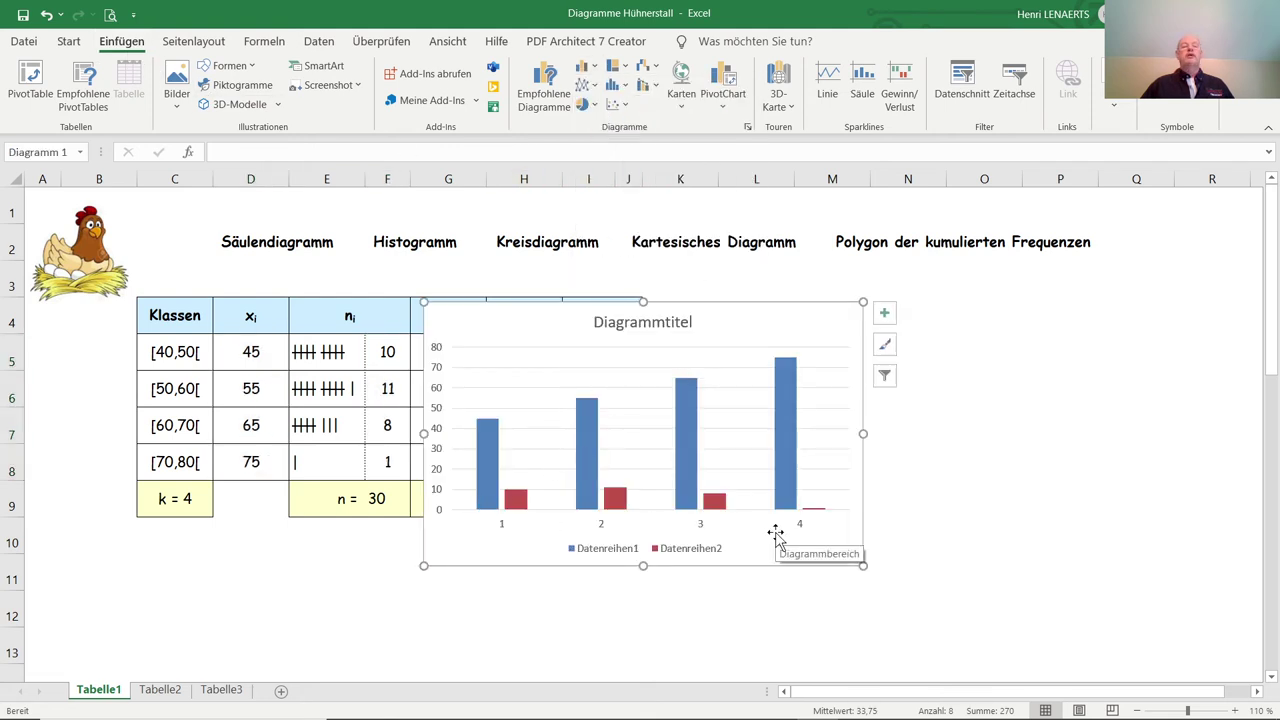
left_click_drag(769, 301, 1033, 299)
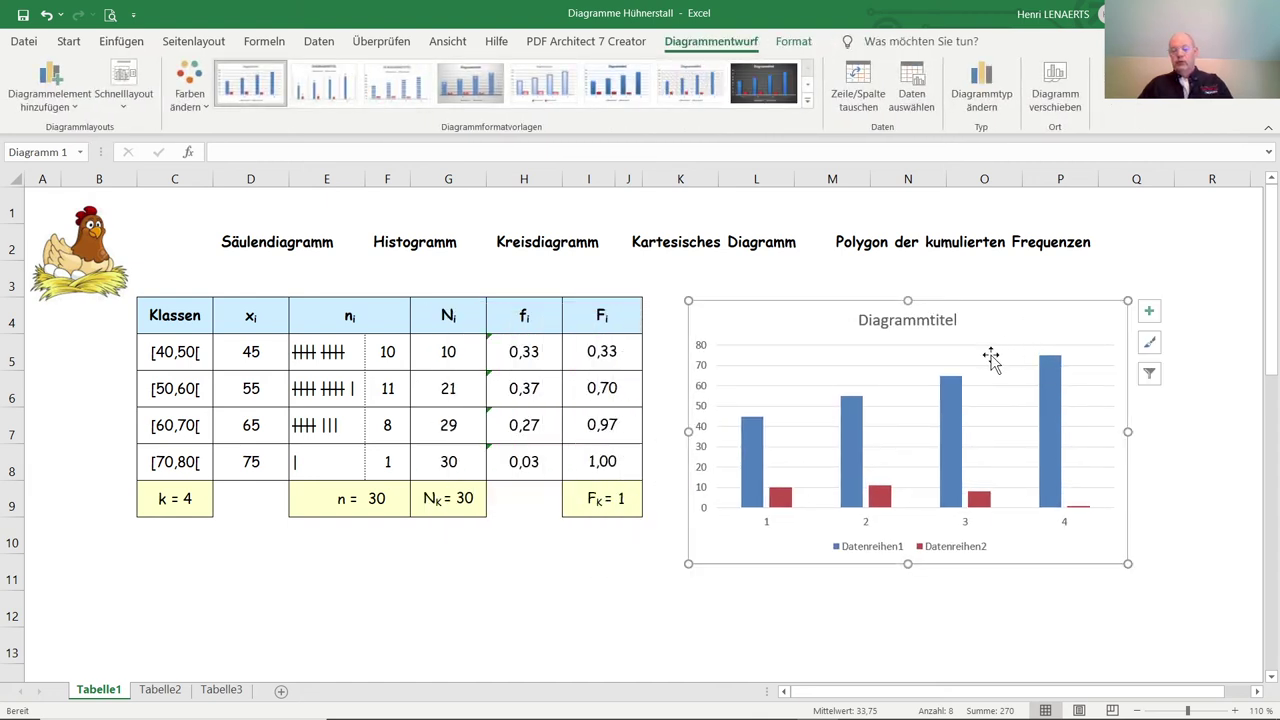
key("Delete")
Prefix the midpoint 55 in D6 with an apostrophe so it is stored as text
left_click(230, 355)
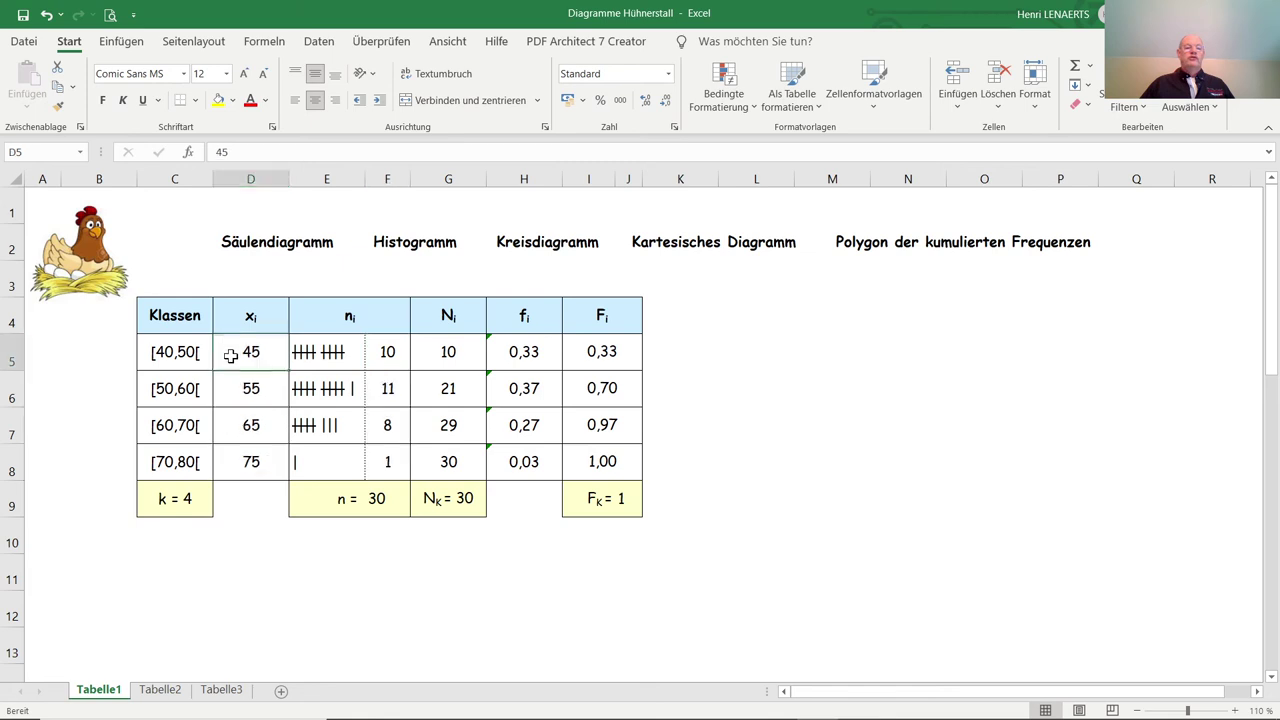
left_click(216, 151)
type("'")
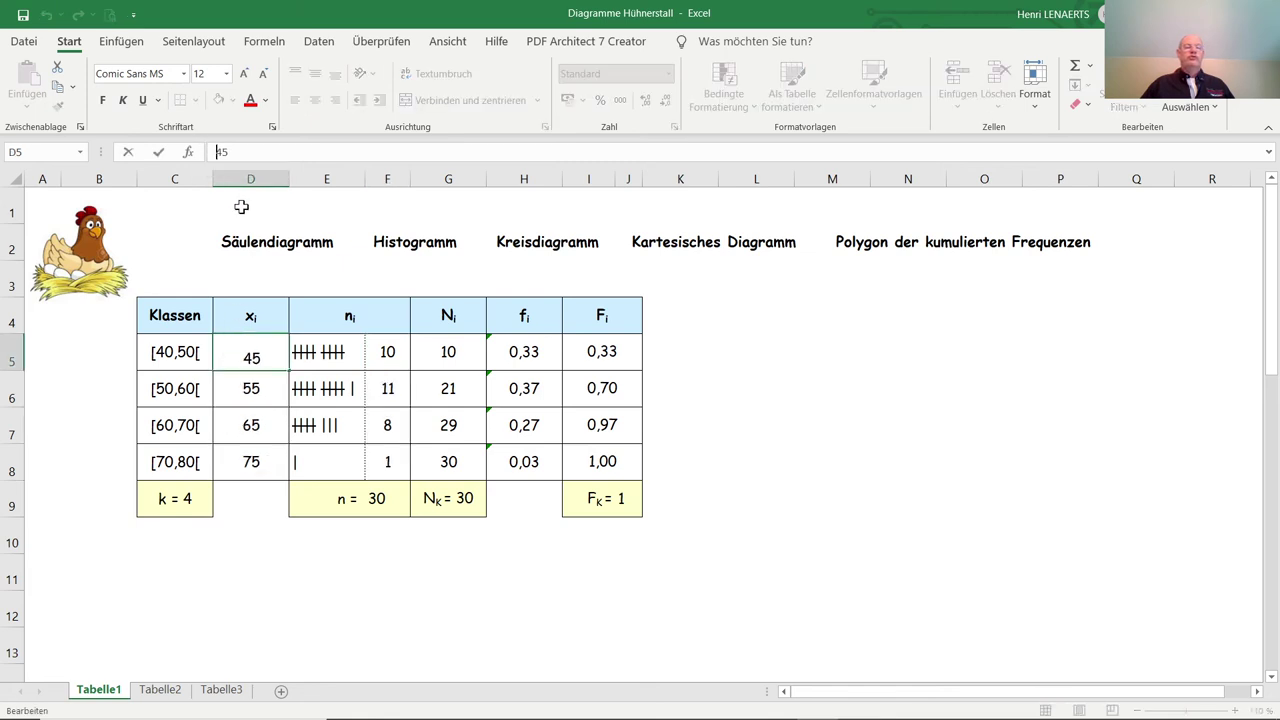
left_click(242, 392)
left_click(216, 151)
type("'")
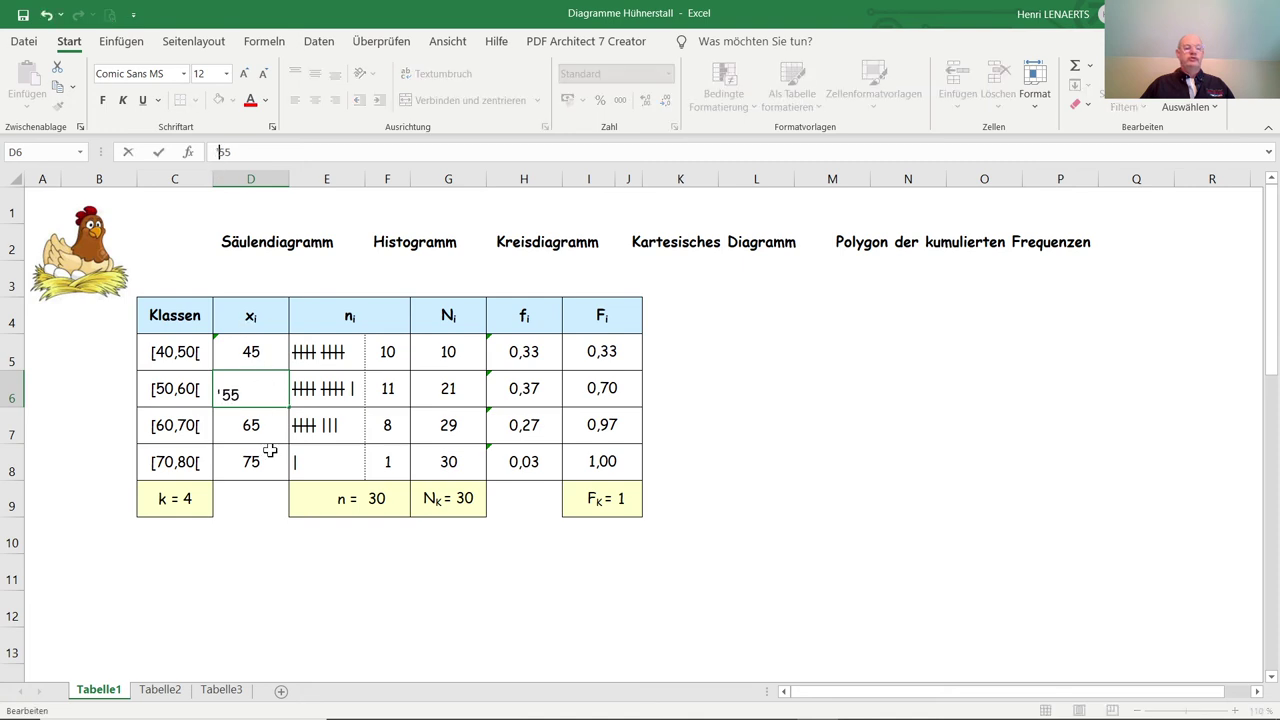
left_click(241, 427)
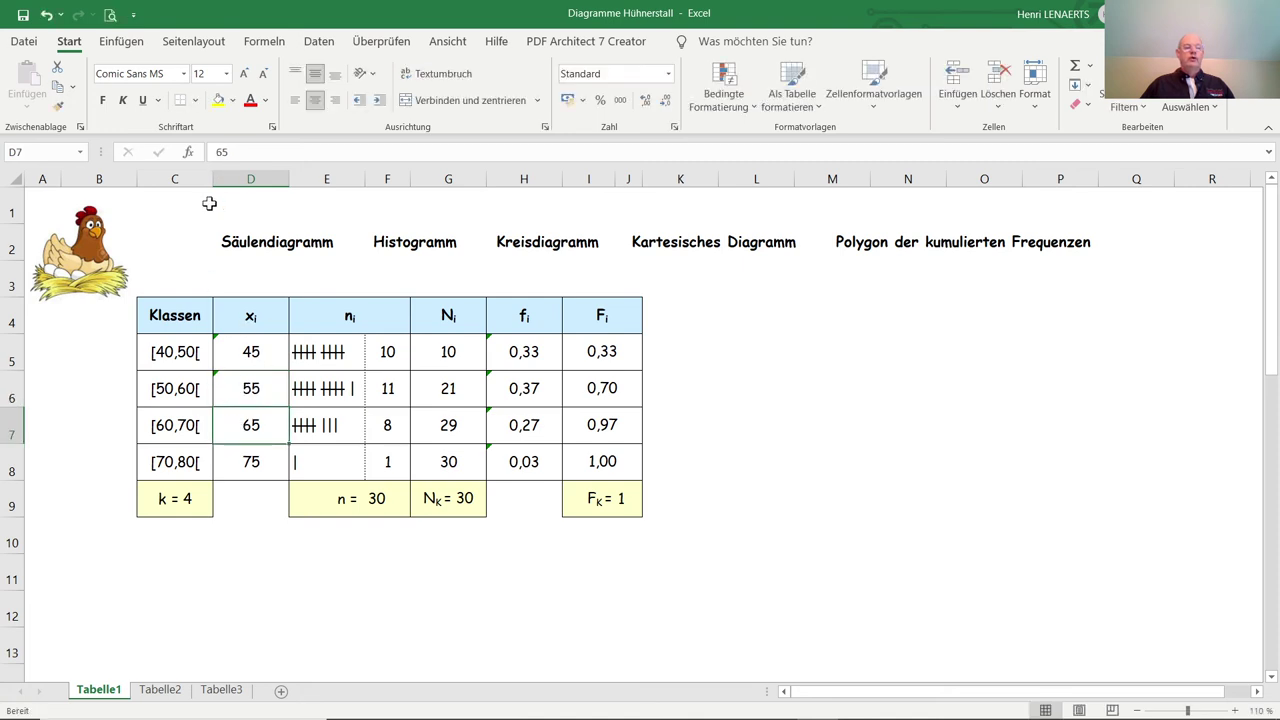
Store the midpoints 65 in D7 and 75 in D8 as text ('65, '75), then select D5:D8
left_click(216, 151)
type("'")
left_click(244, 461)
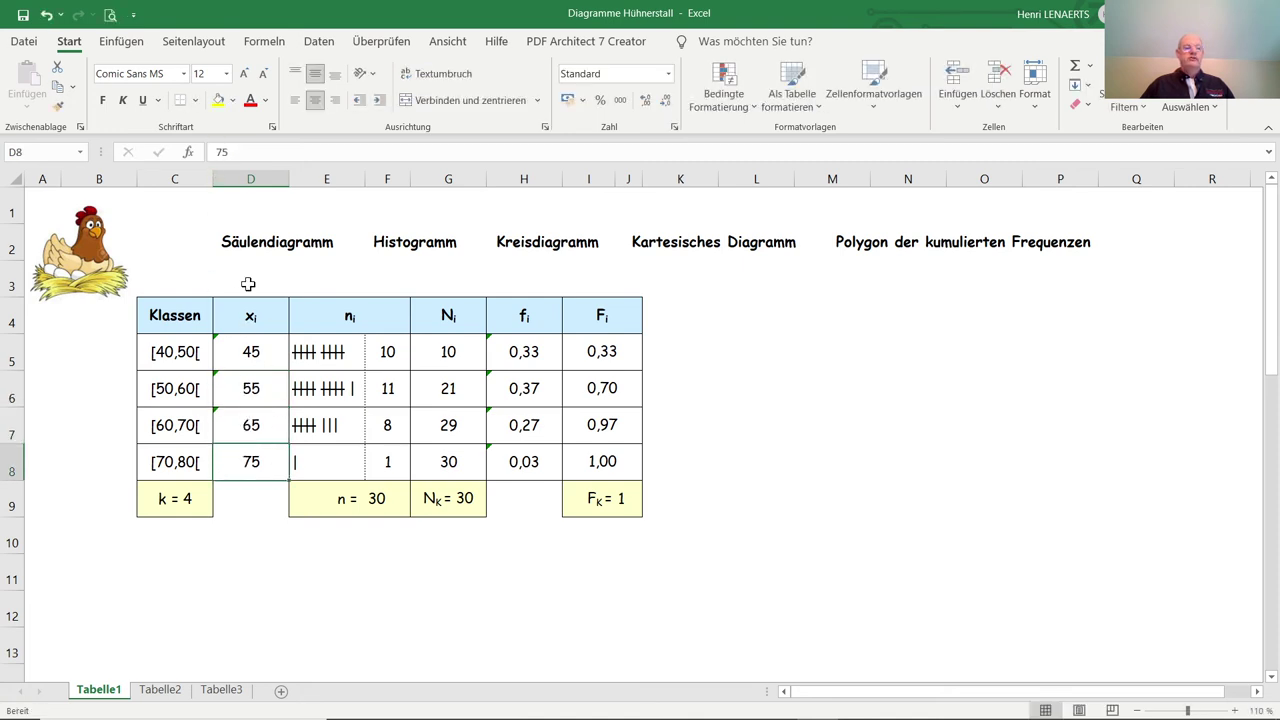
left_click(216, 151)
type("'")
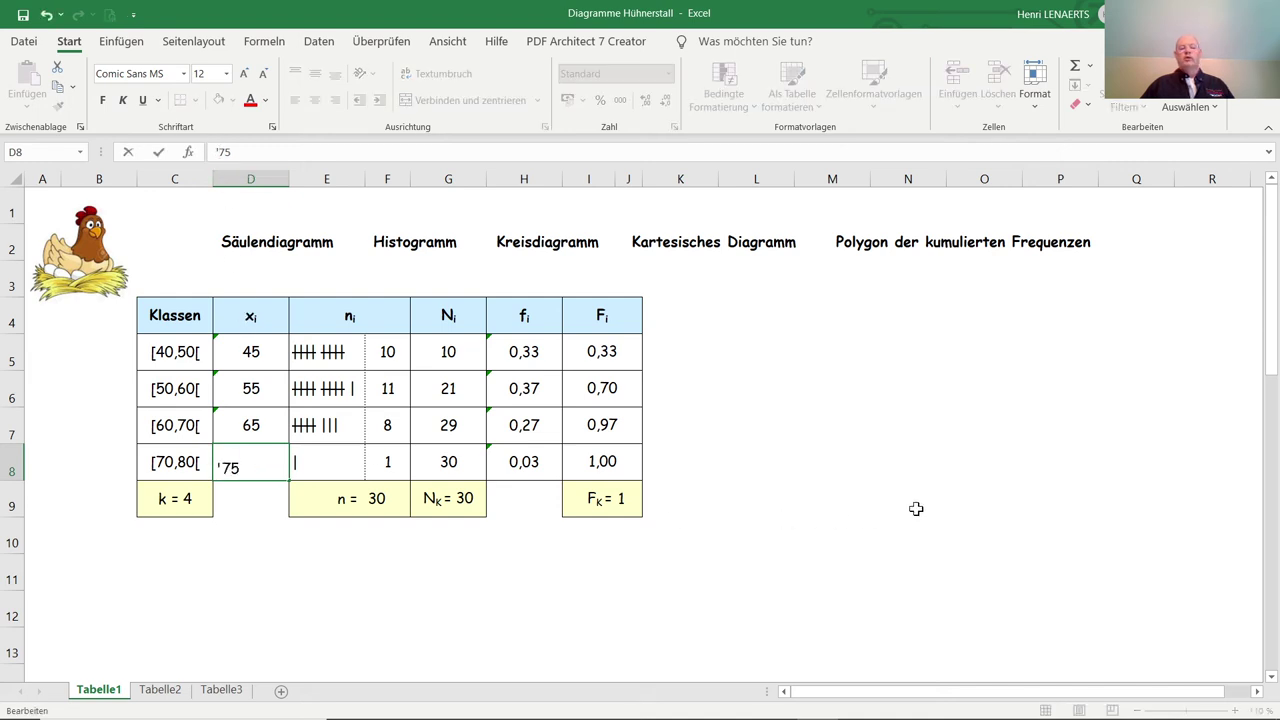
left_click(916, 509)
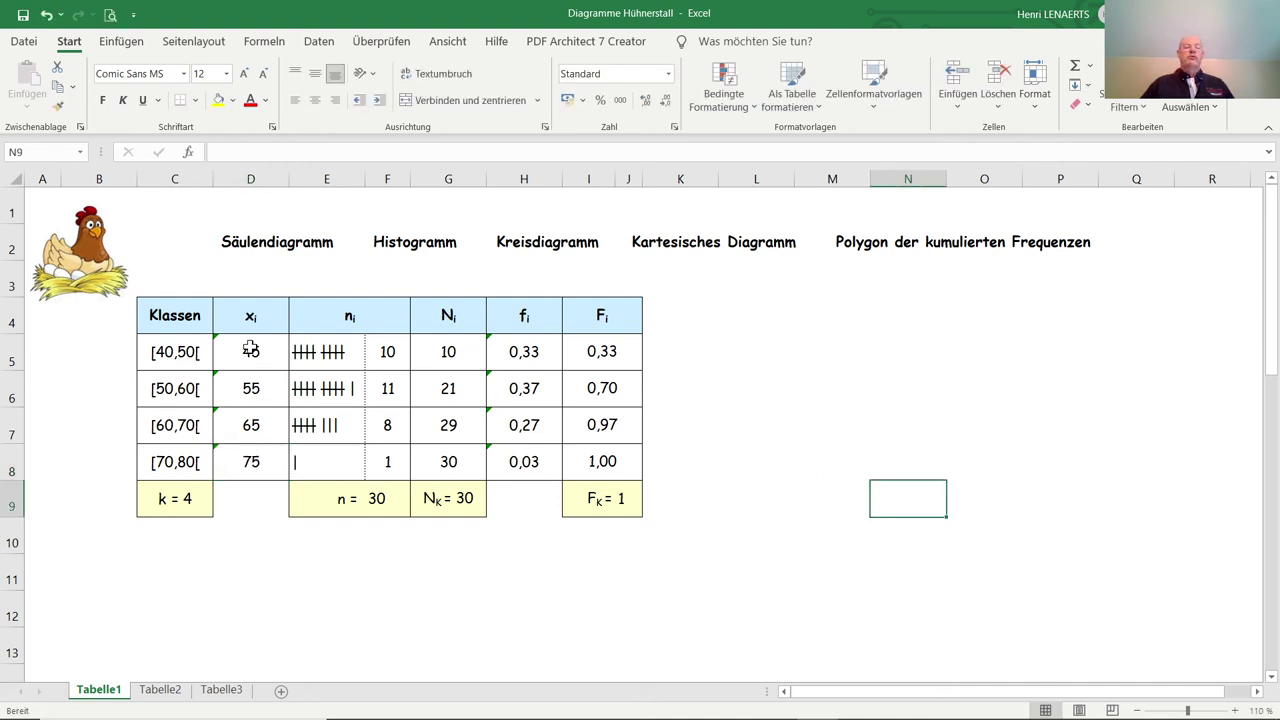
left_click_drag(250, 349, 251, 457)
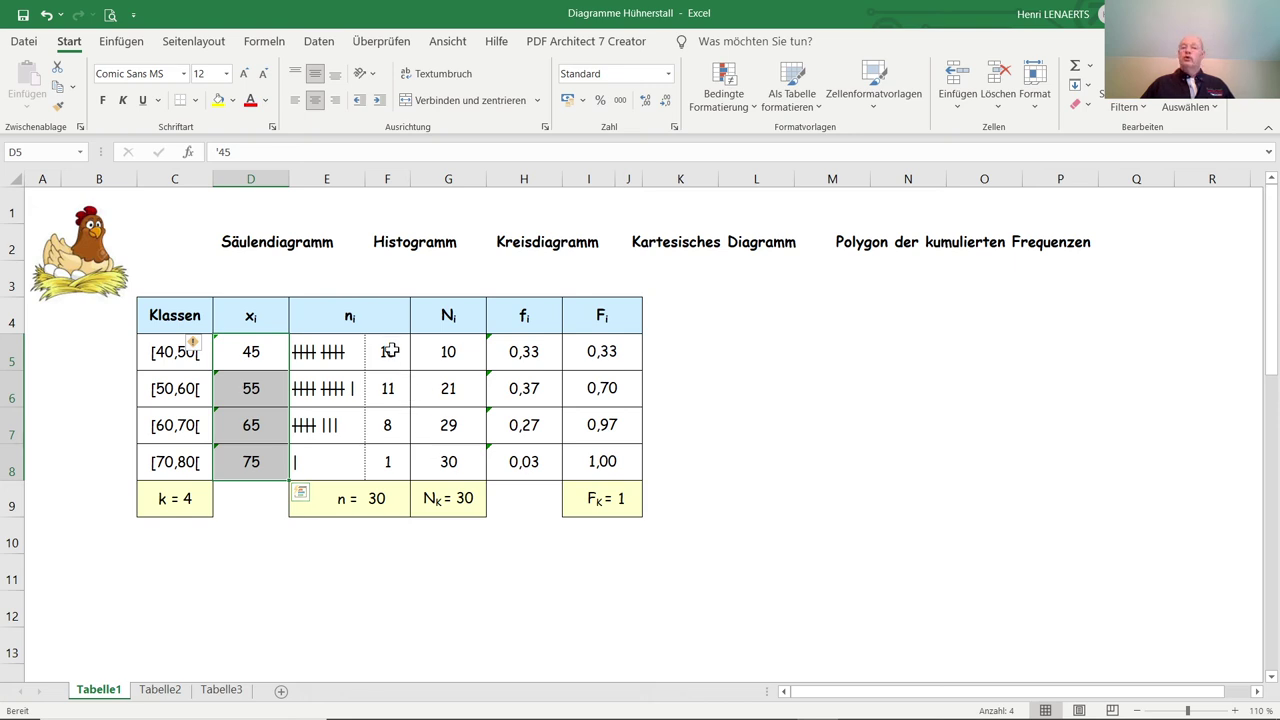
Insert a clustered 2D column chart of frequencies F5:F8 over midpoints D5:D8, placed right of the table
left_click_drag(390, 350, 396, 461, "ctrl")
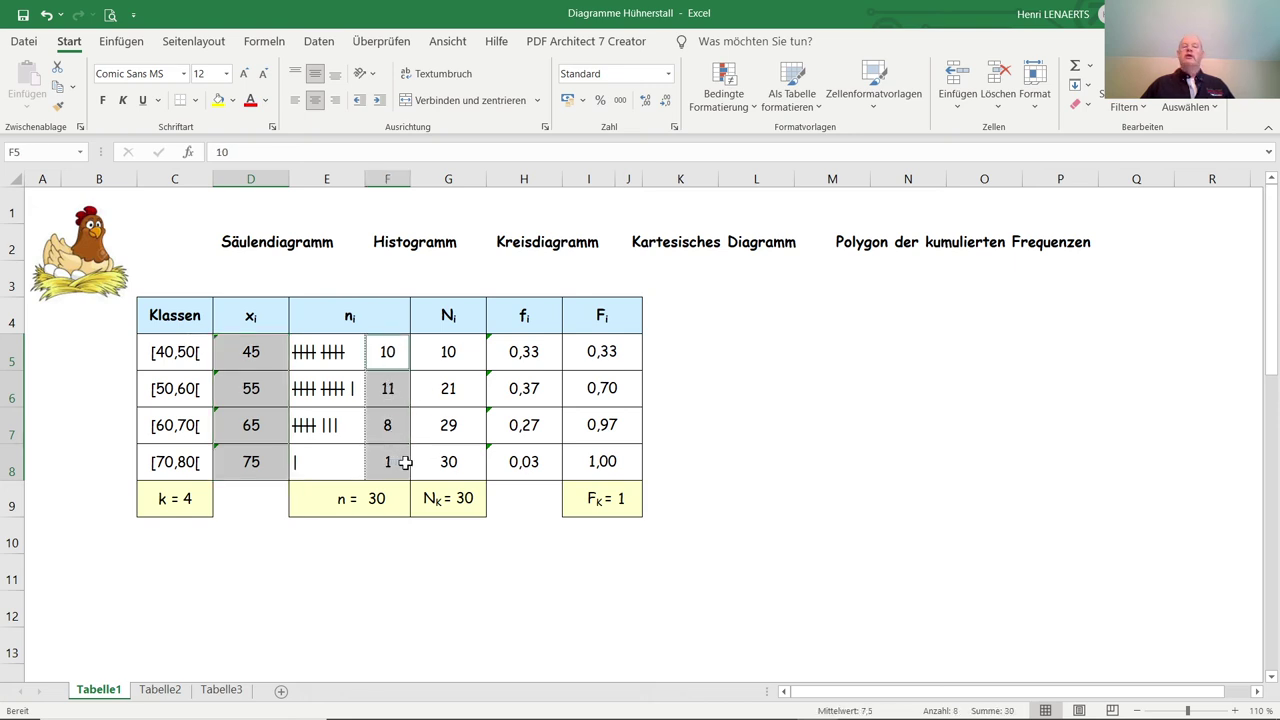
left_click(123, 43)
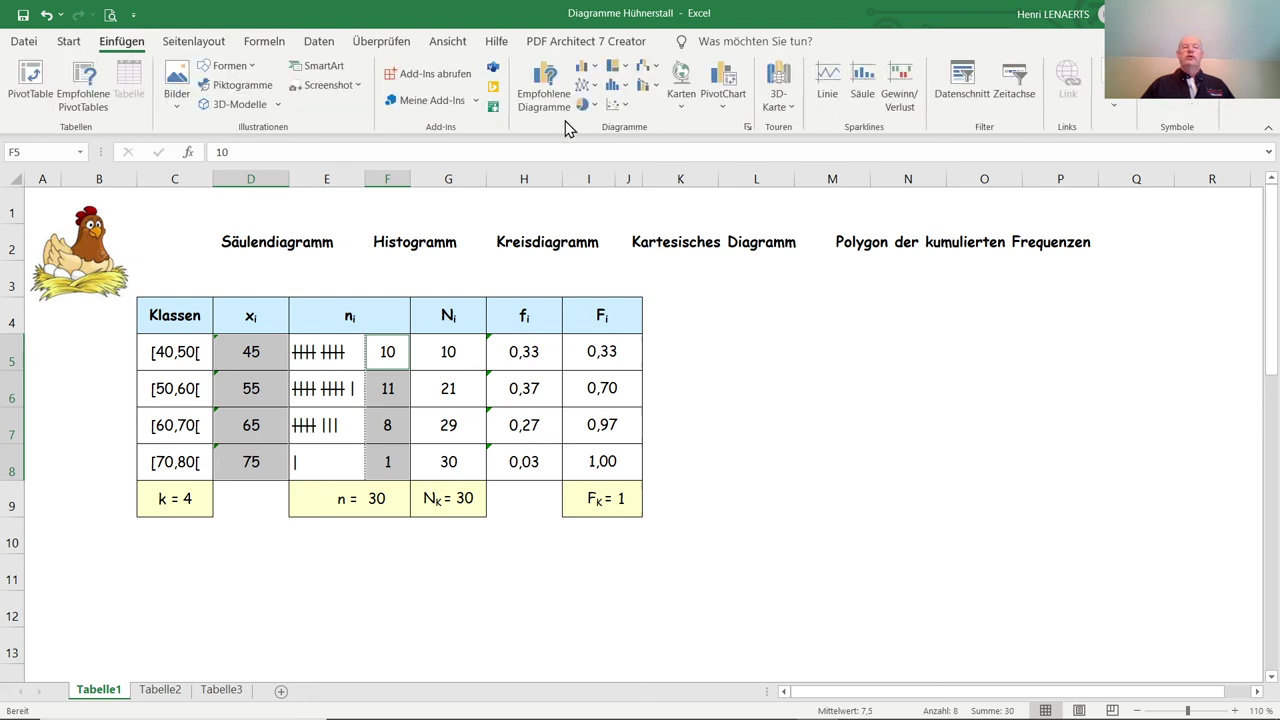
left_click(581, 68)
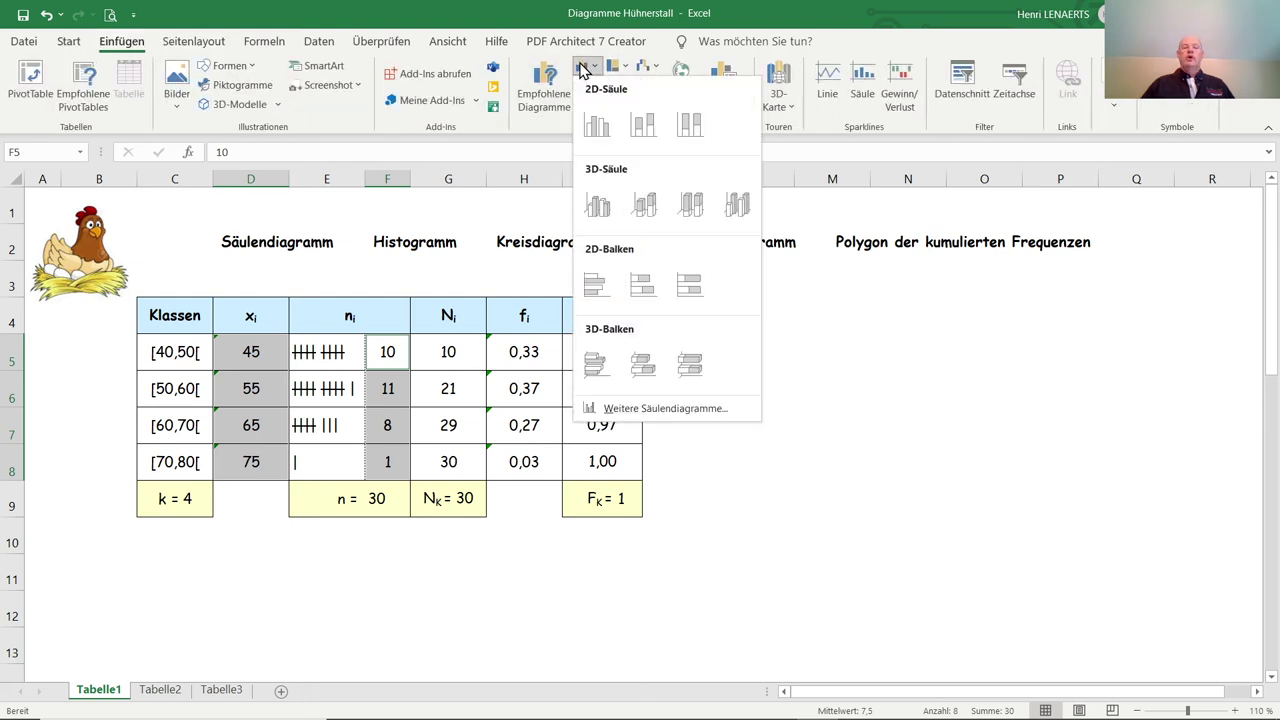
left_click(596, 124)
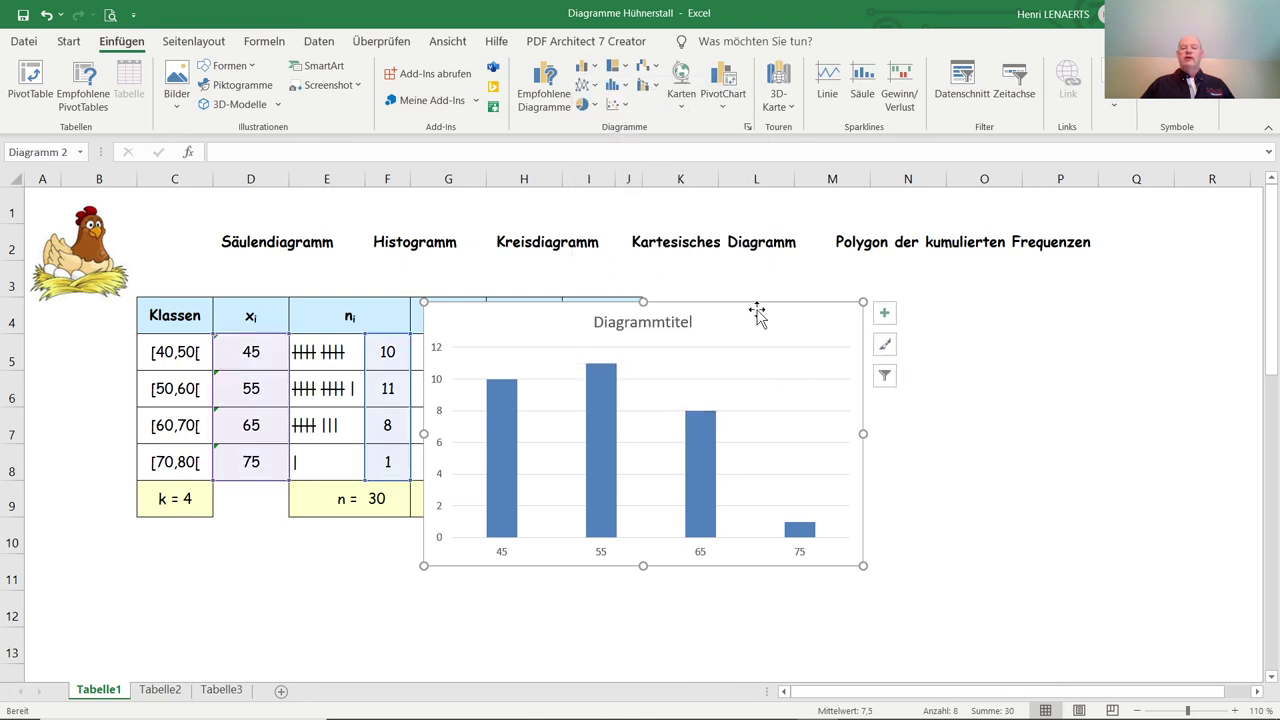
left_click_drag(756, 306, 1019, 296)
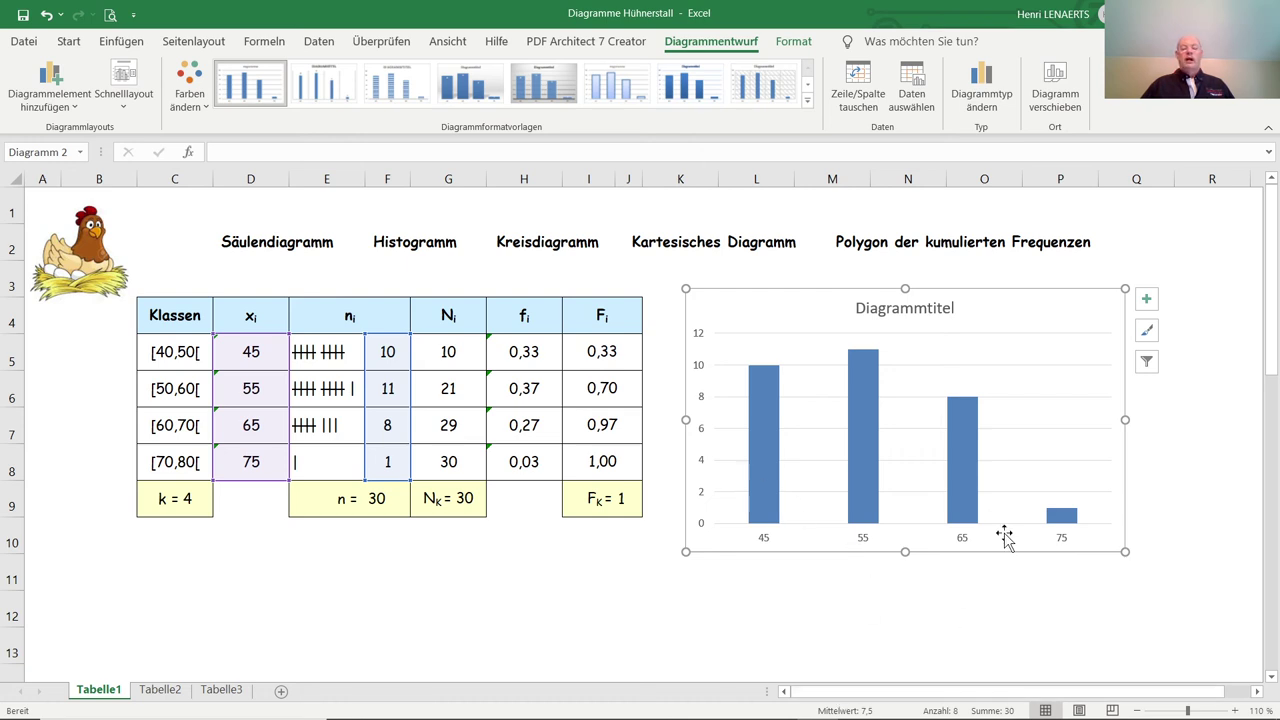
Set the bar series fill to vary colours by point, then nudge the chart into position
right_click(968, 441)
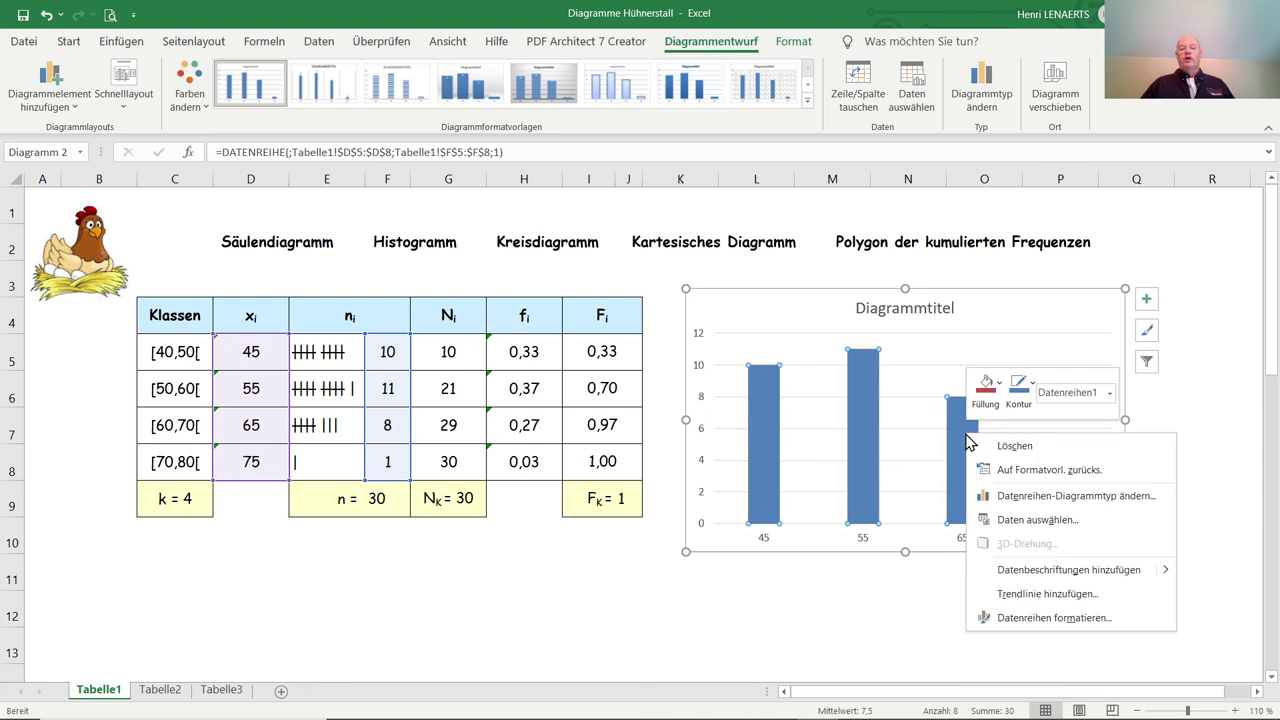
left_click(1030, 619)
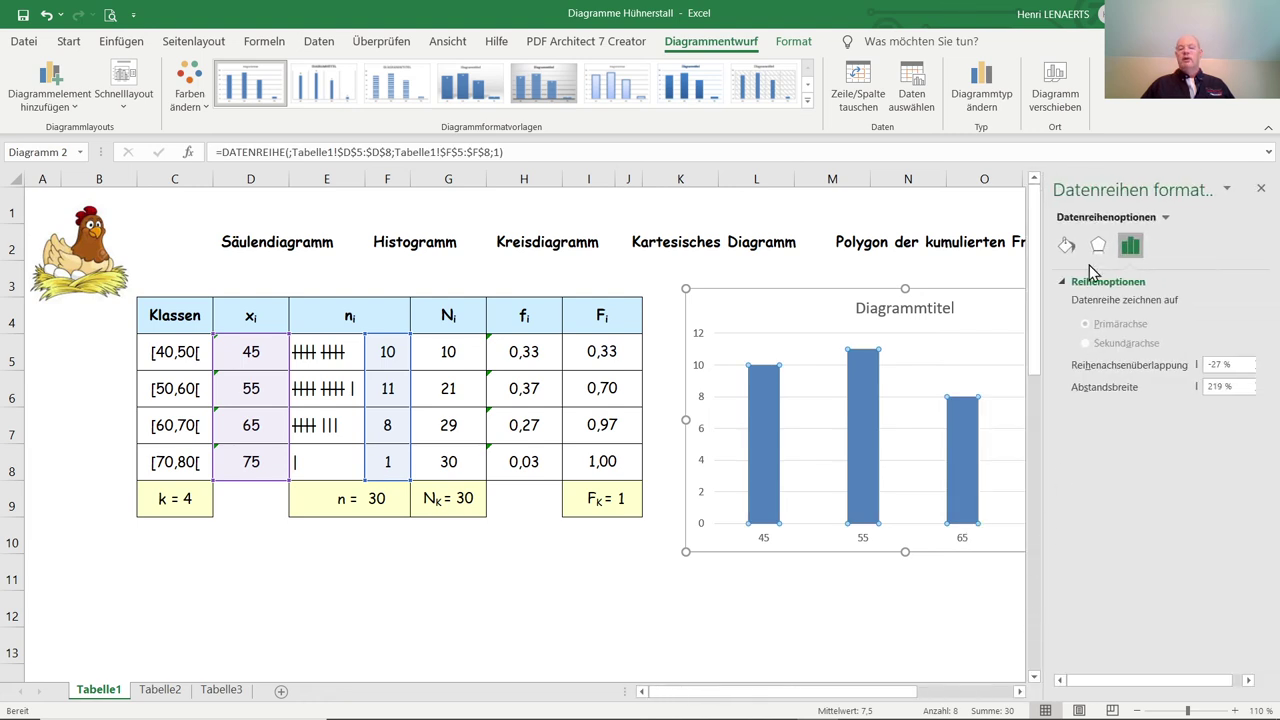
left_click(1066, 248)
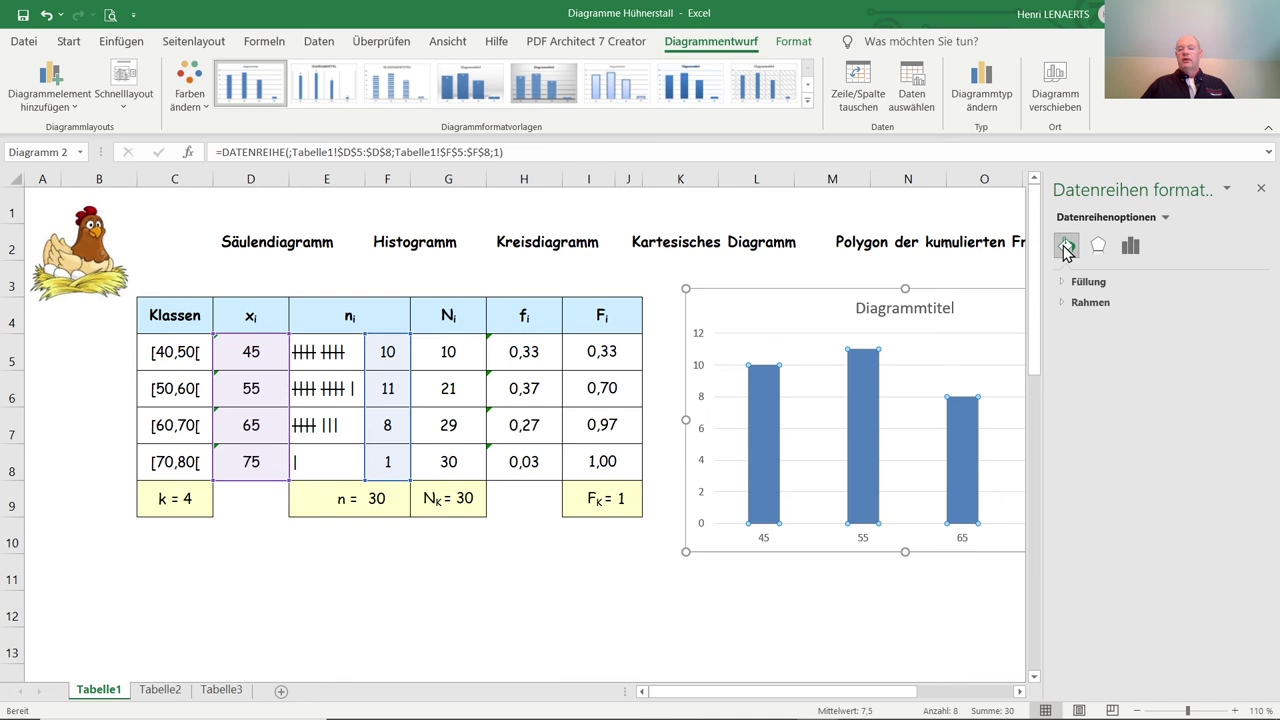
left_click(1068, 282)
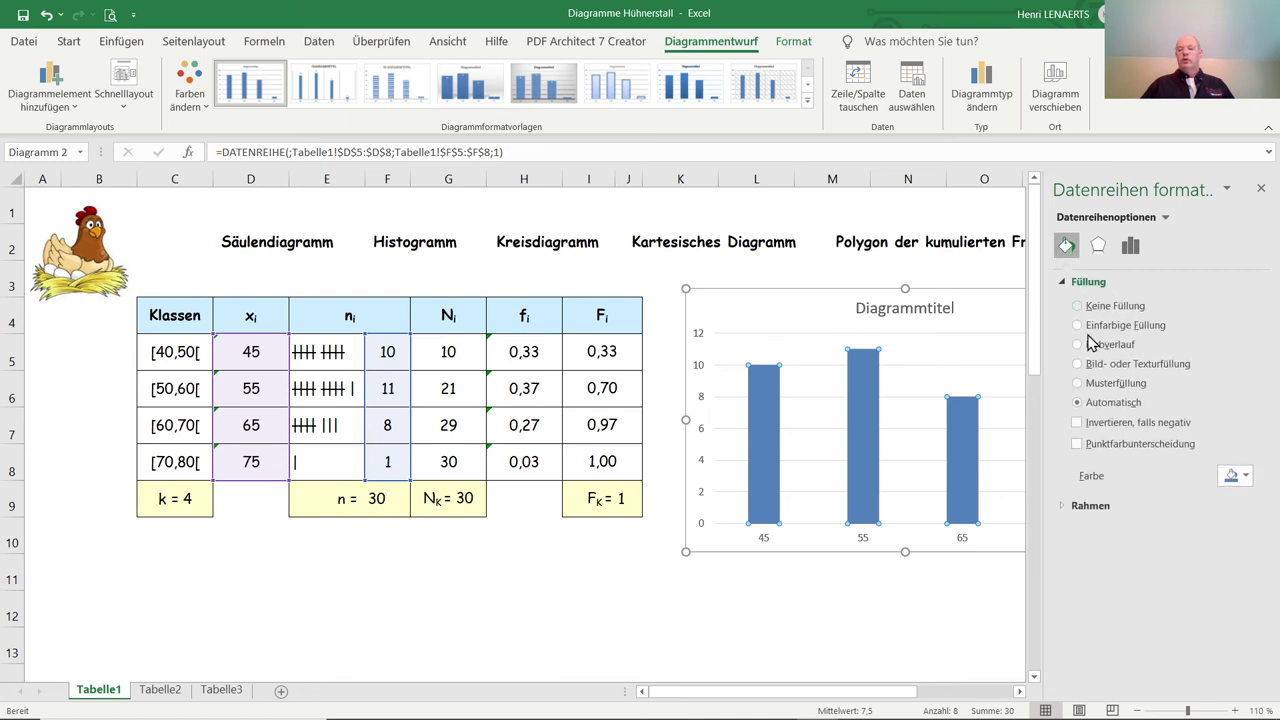
left_click(1131, 457)
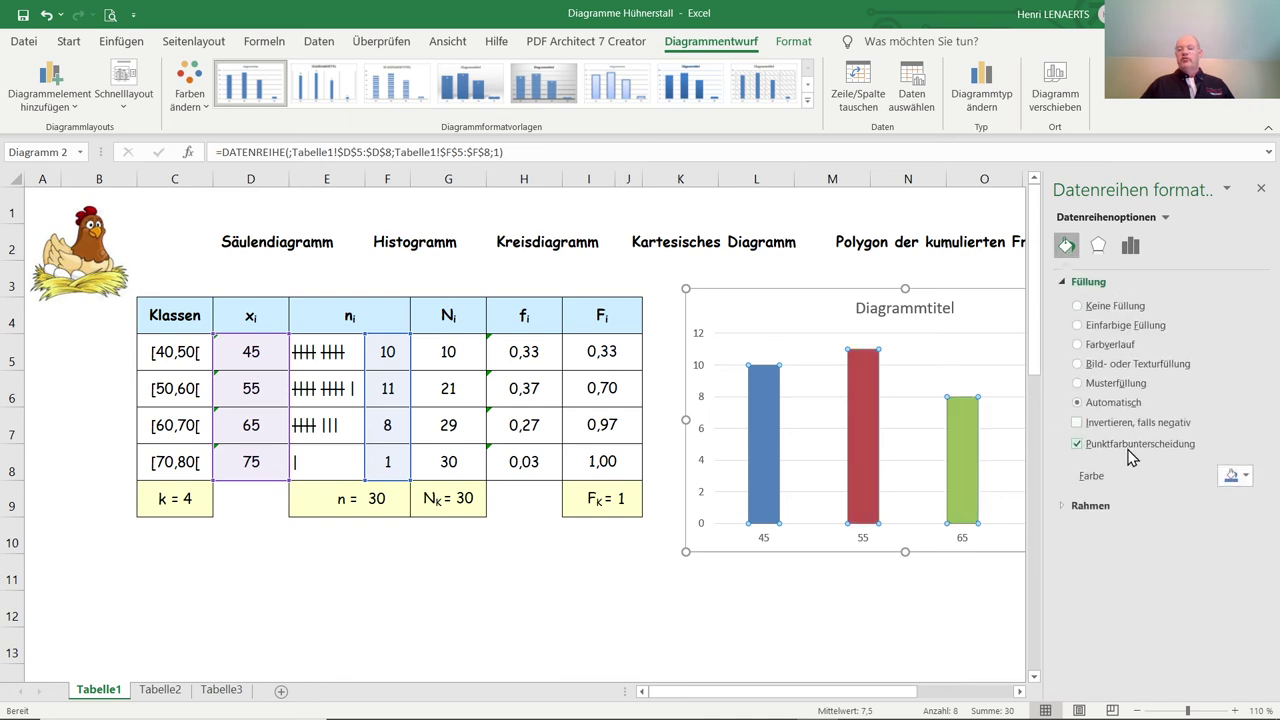
left_click(1261, 189)
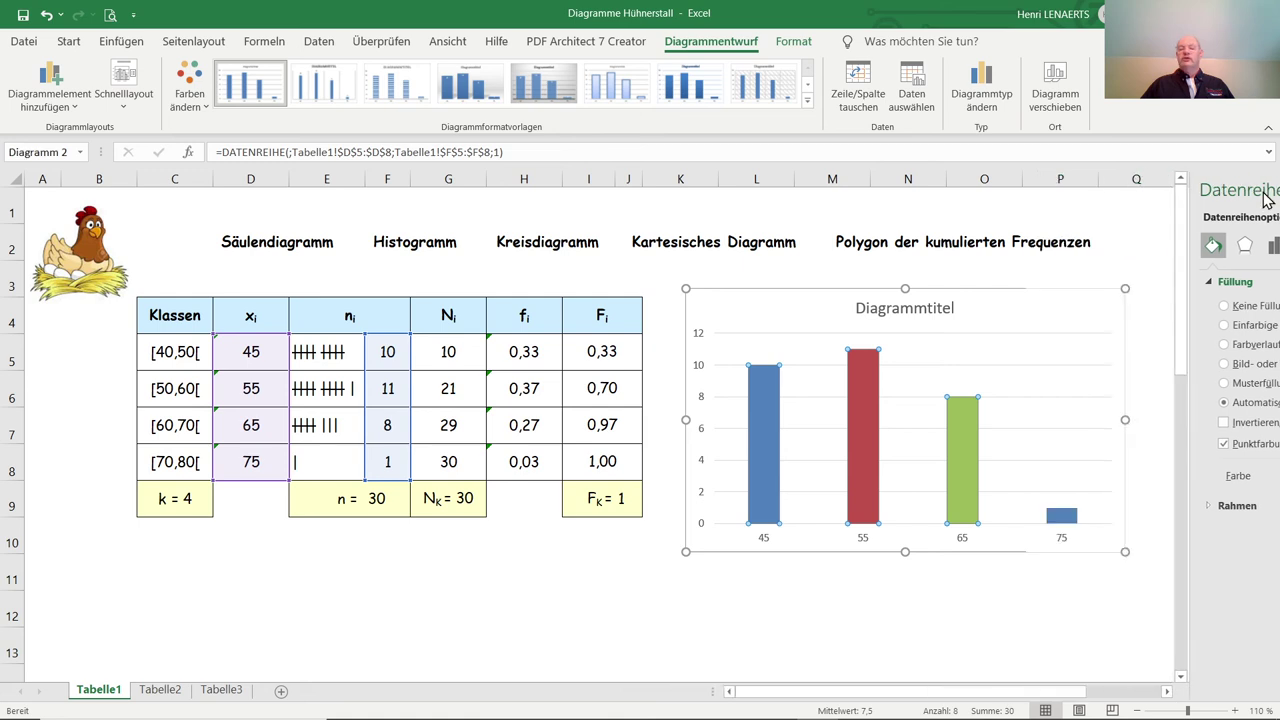
left_click_drag(1065, 287, 1075, 278)
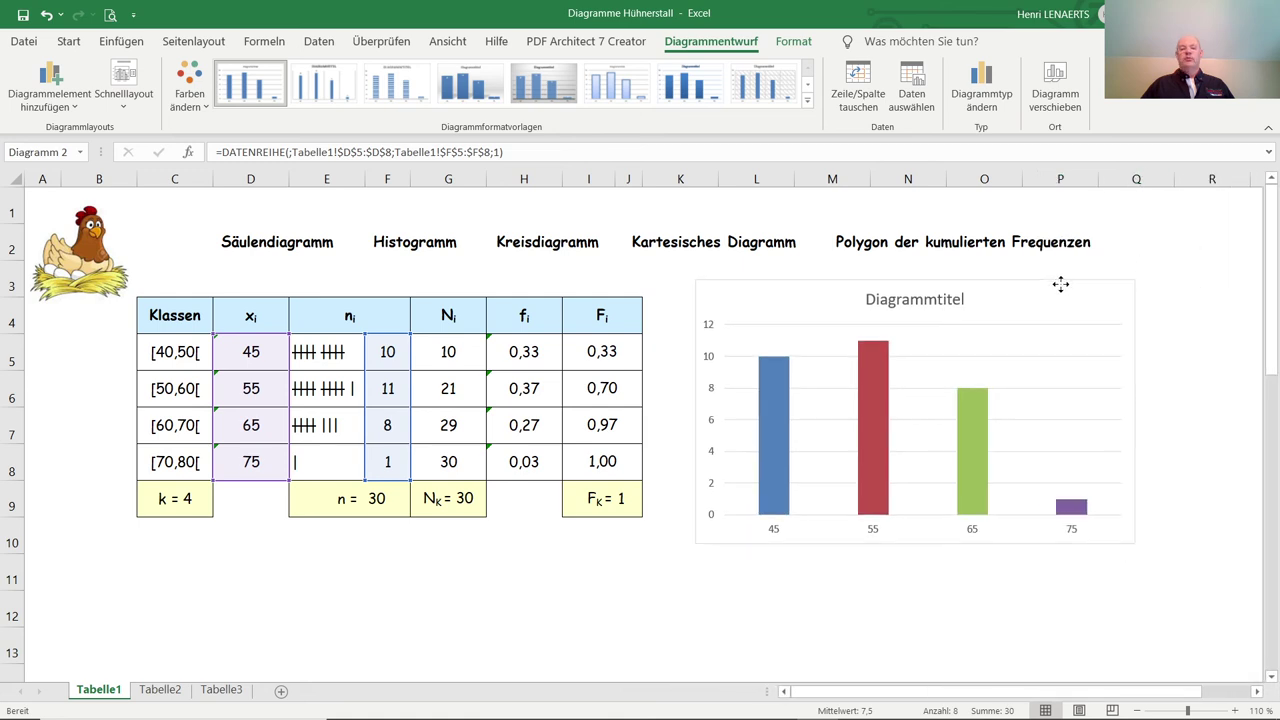
left_click(862, 650)
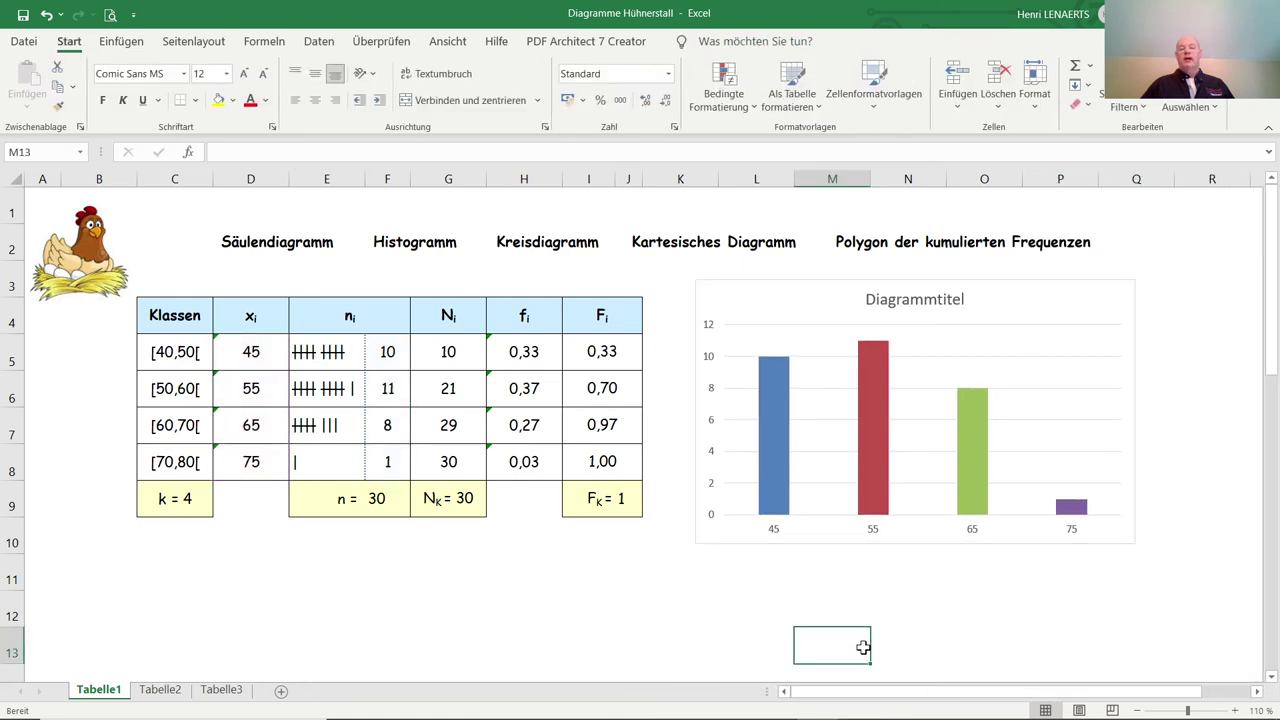
left_click(975, 370)
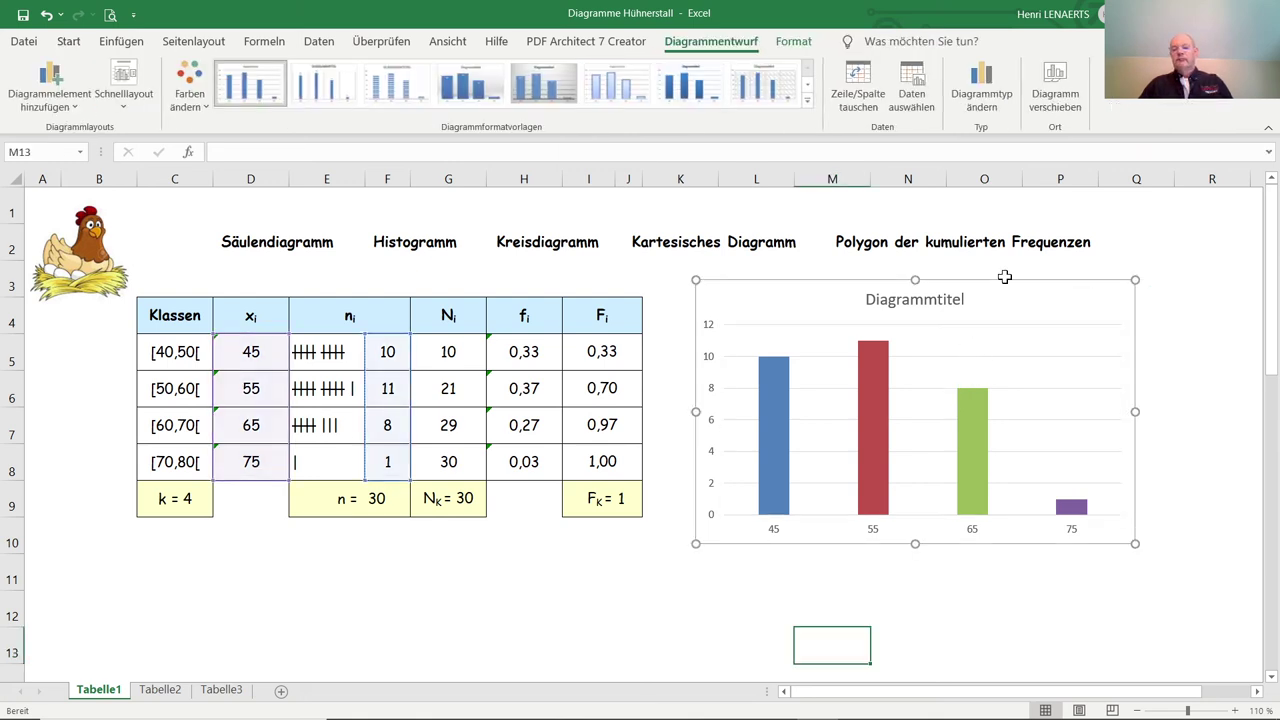
Delete the midpoint chart and insert a clustered column chart of F5:F8 over classes C5:C8, right of the table
key("Delete")
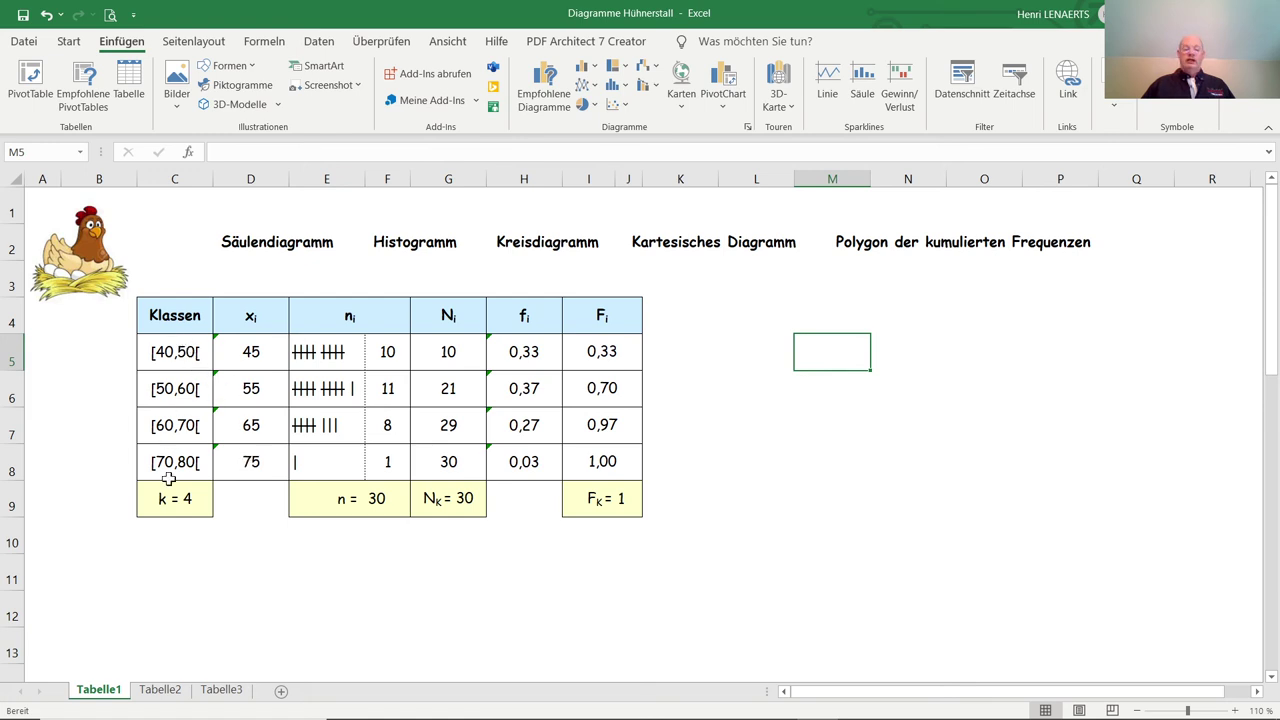
left_click_drag(186, 351, 181, 461)
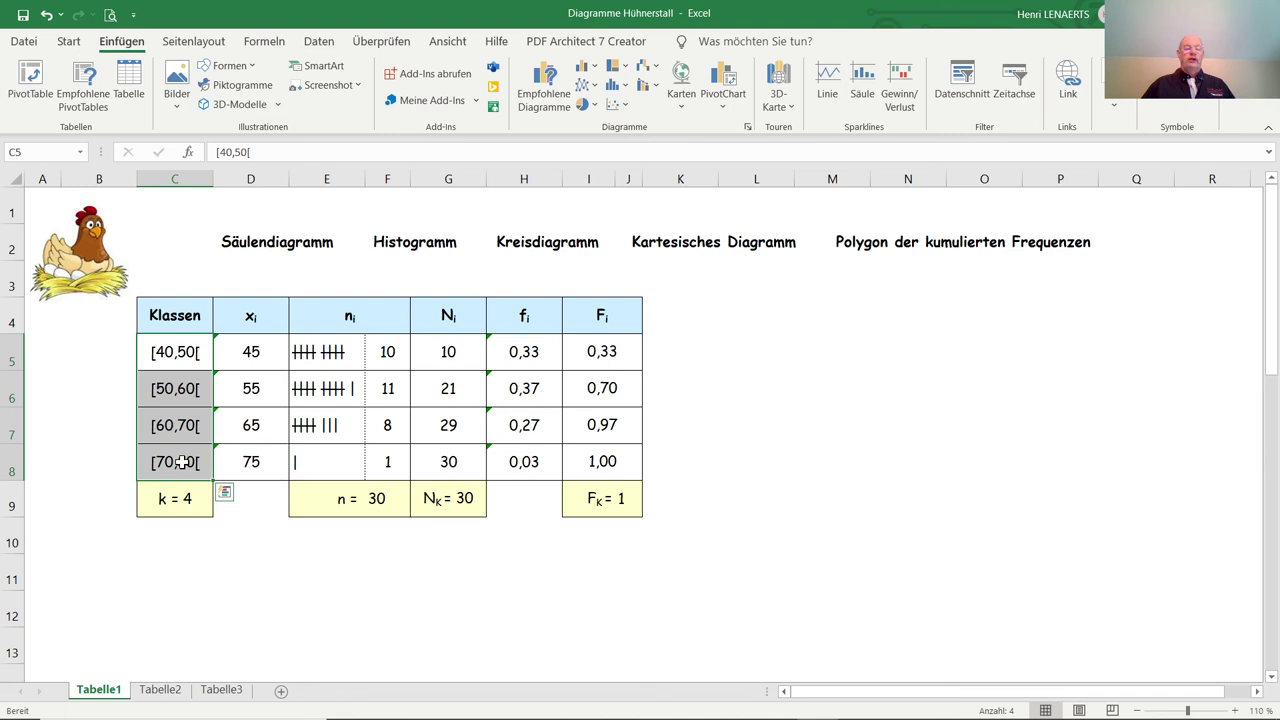
left_click_drag(397, 351, 387, 460, "ctrl")
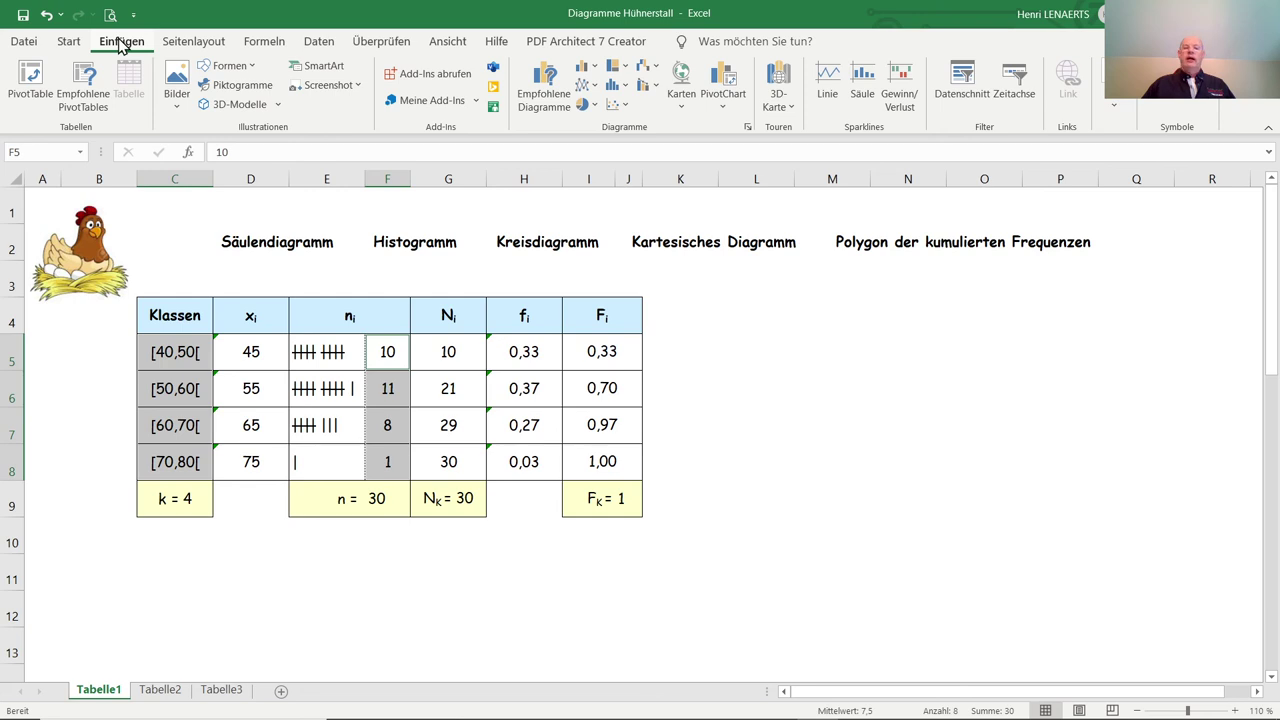
left_click(586, 67)
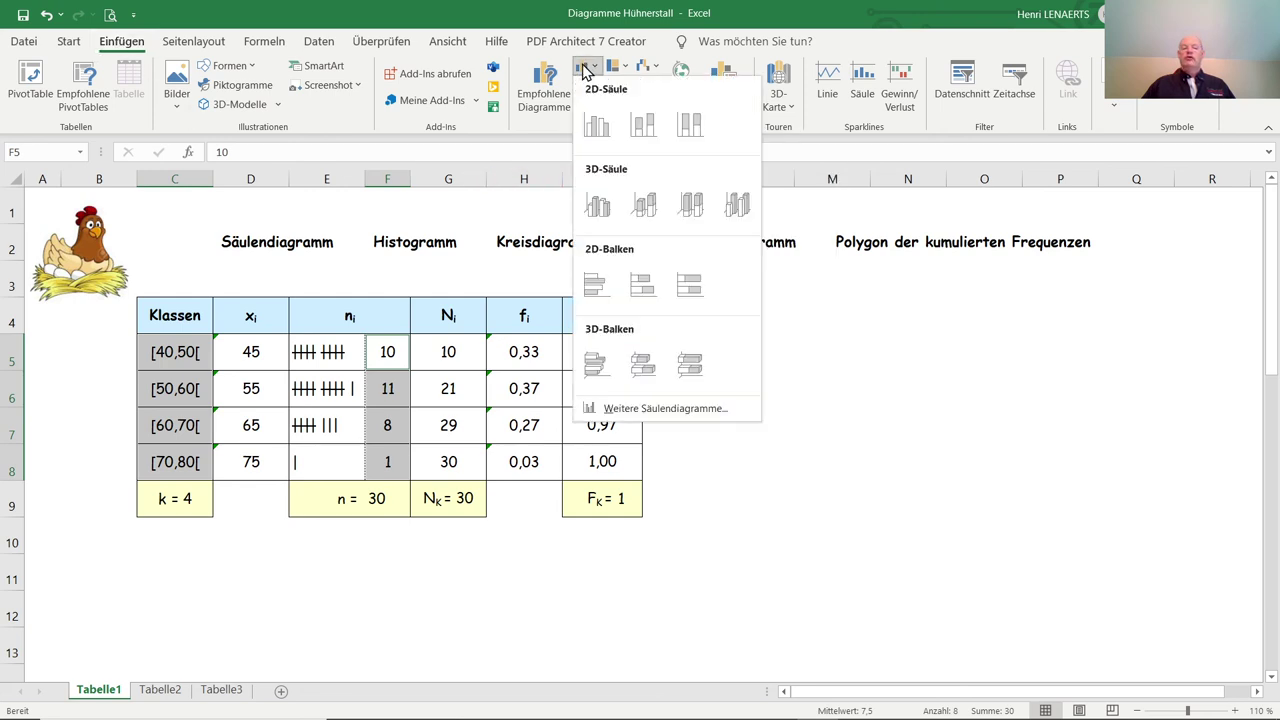
left_click(596, 134)
mouse_move(748, 312)
left_mouse_down()
mouse_move(872, 322)
mouse_move(1034, 301)
left_mouse_up()
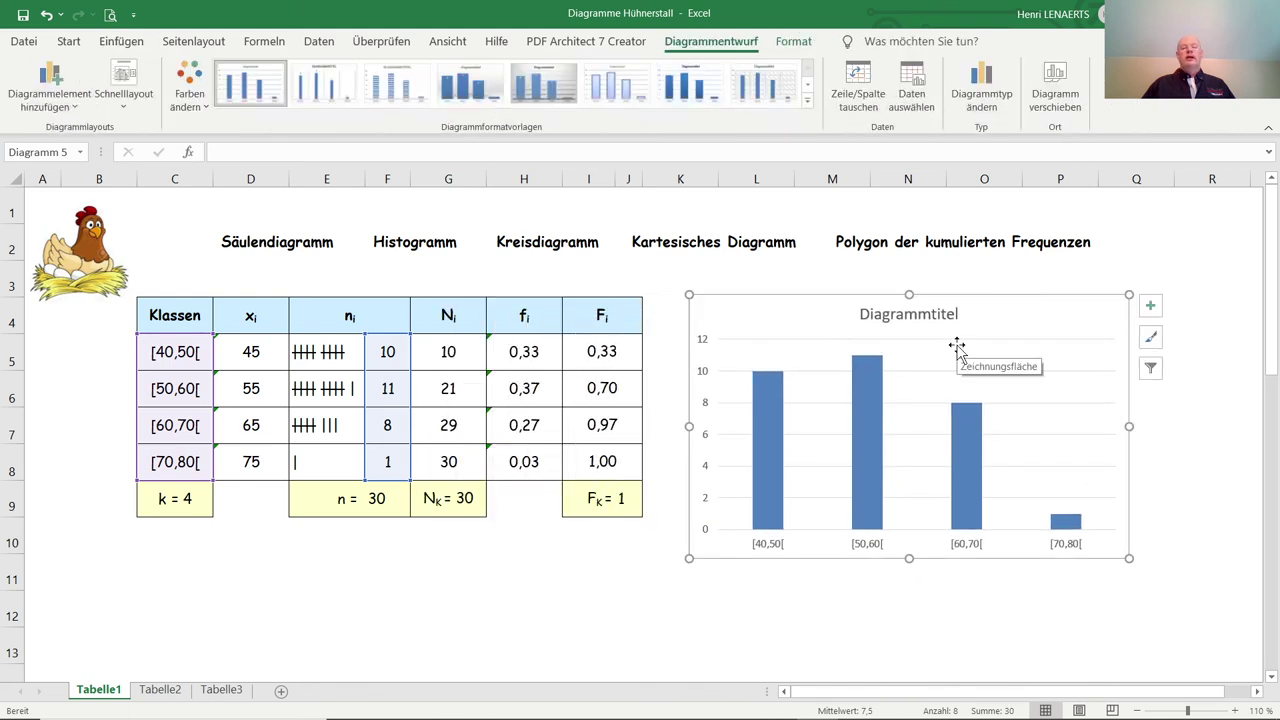
Set the bar series gap width to 0% with varied colours by point, then delete the histogram
right_click(969, 459)
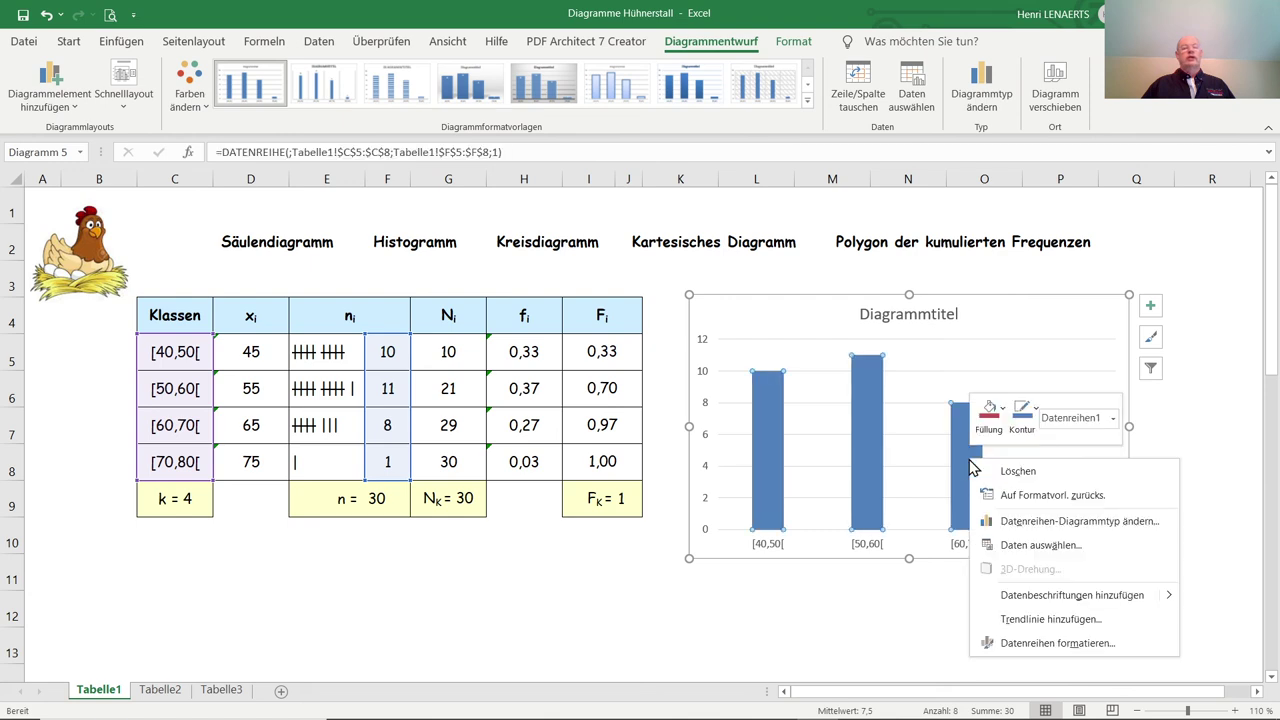
left_click(1032, 646)
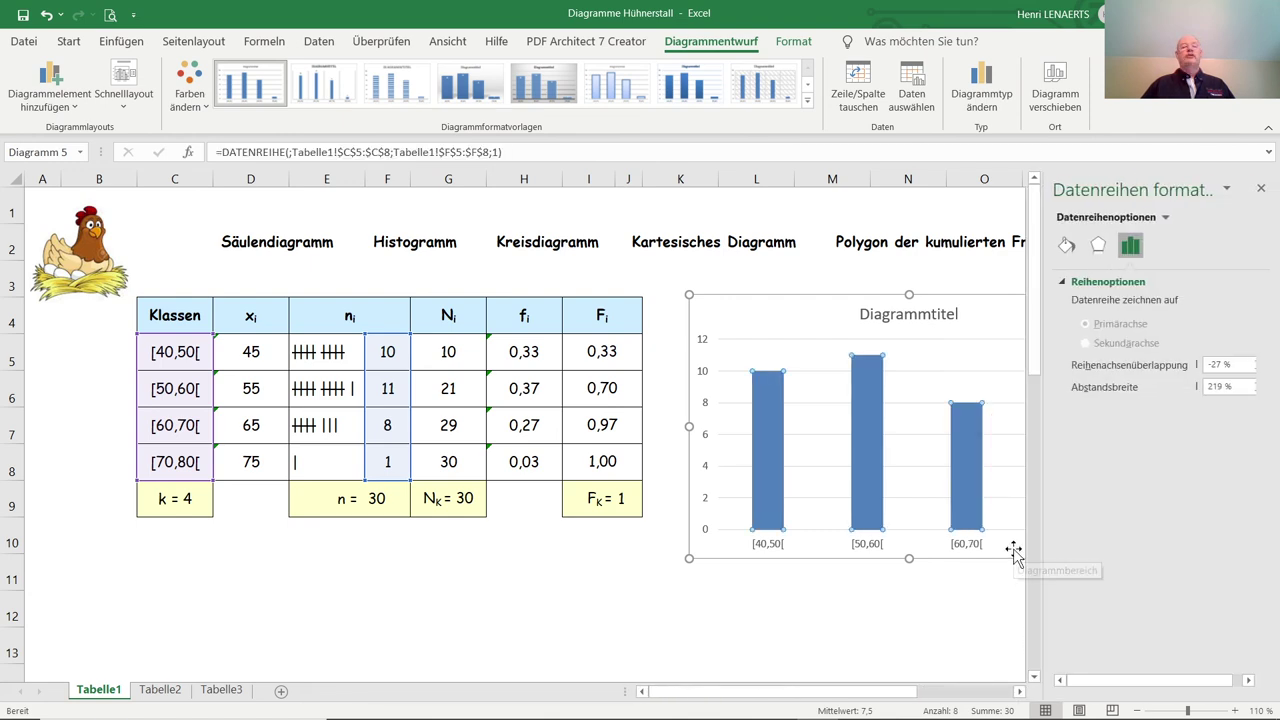
left_click(1232, 386)
type("0")
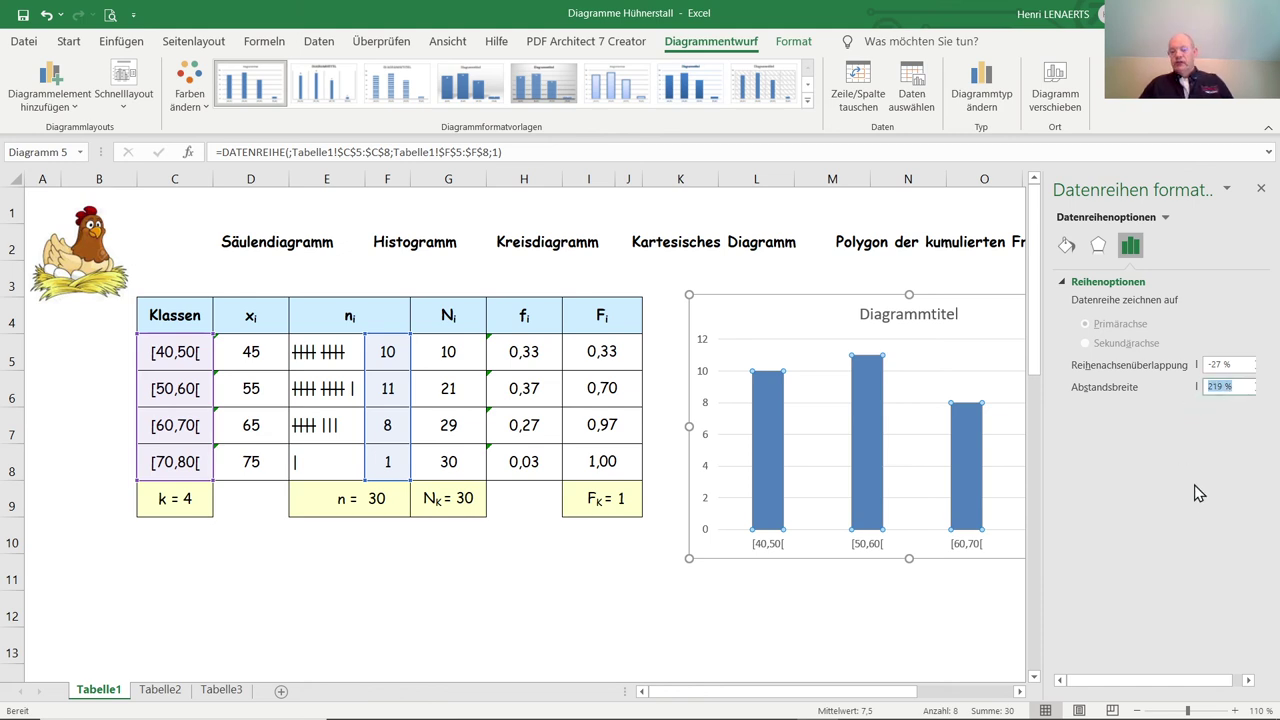
left_click(1066, 246)
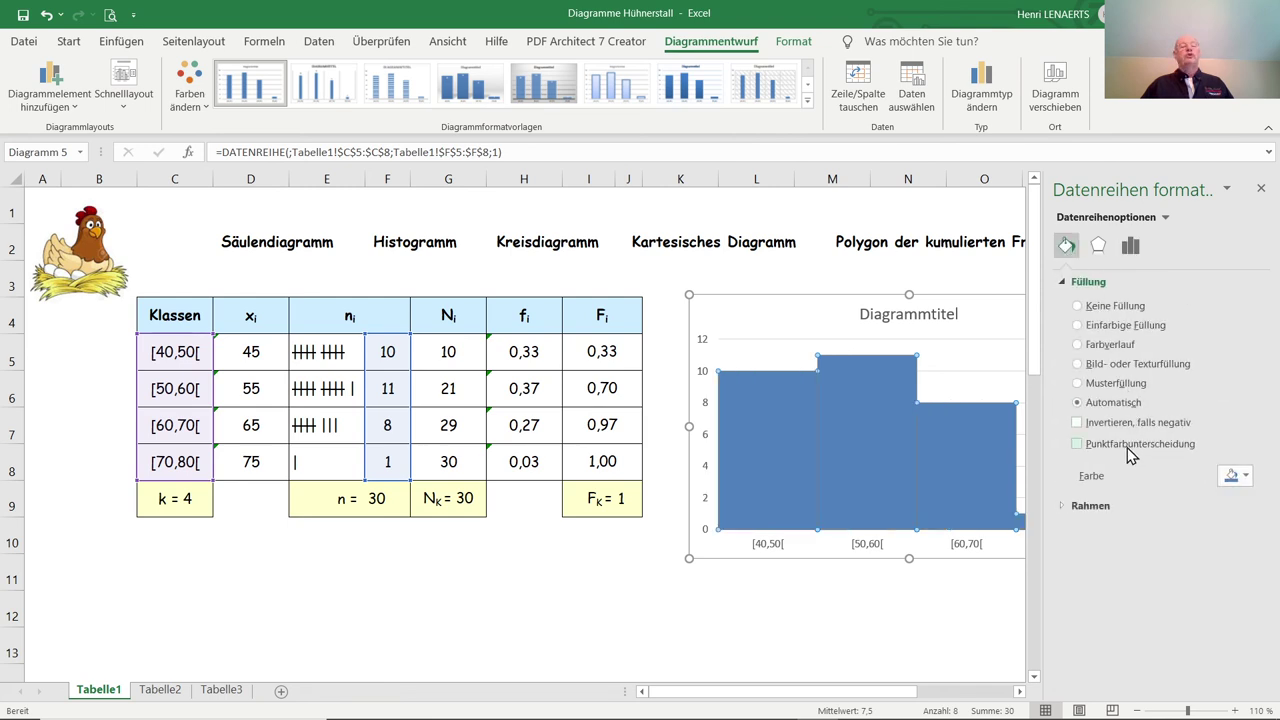
left_click(1078, 444)
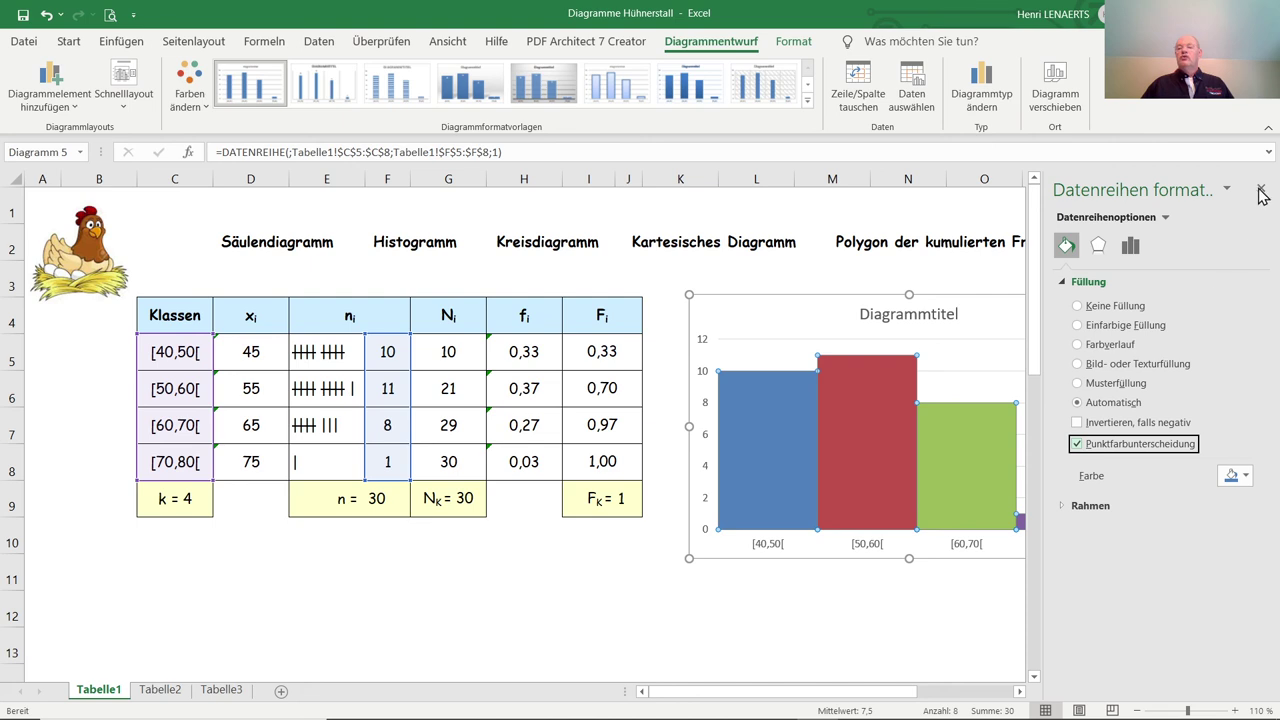
left_click_drag(1046, 296, 1072, 284)
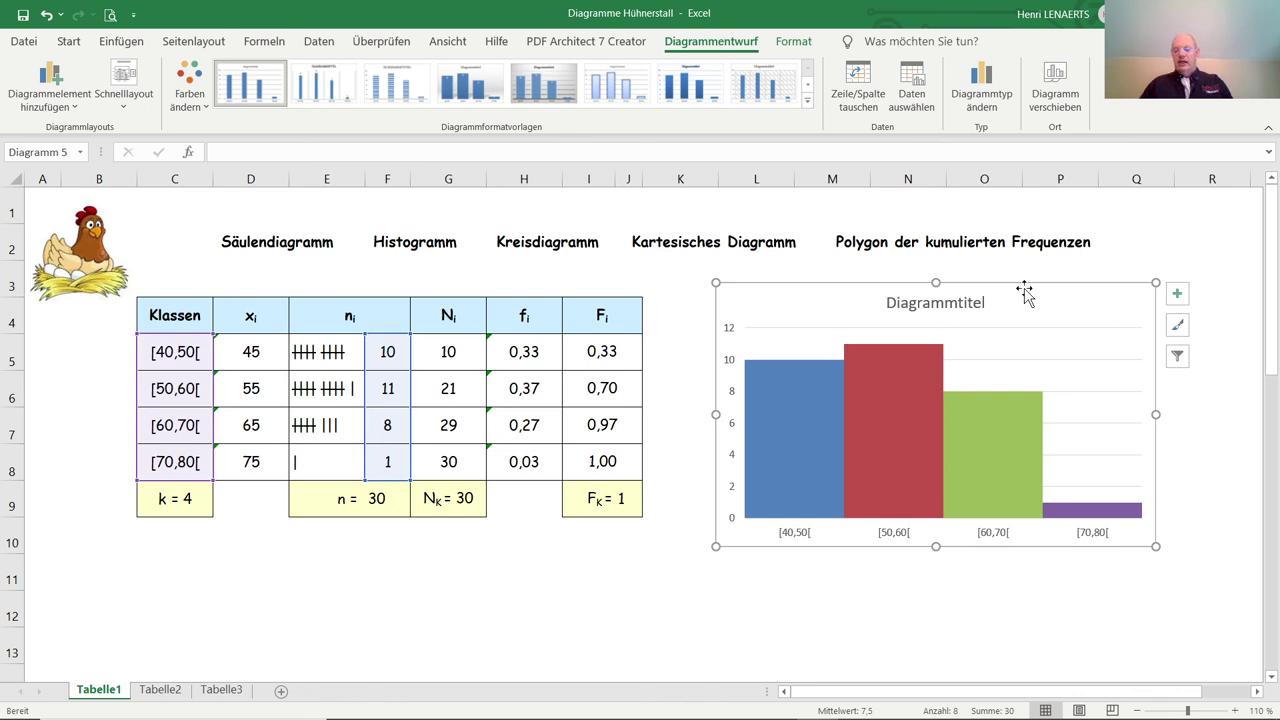
key("Delete")
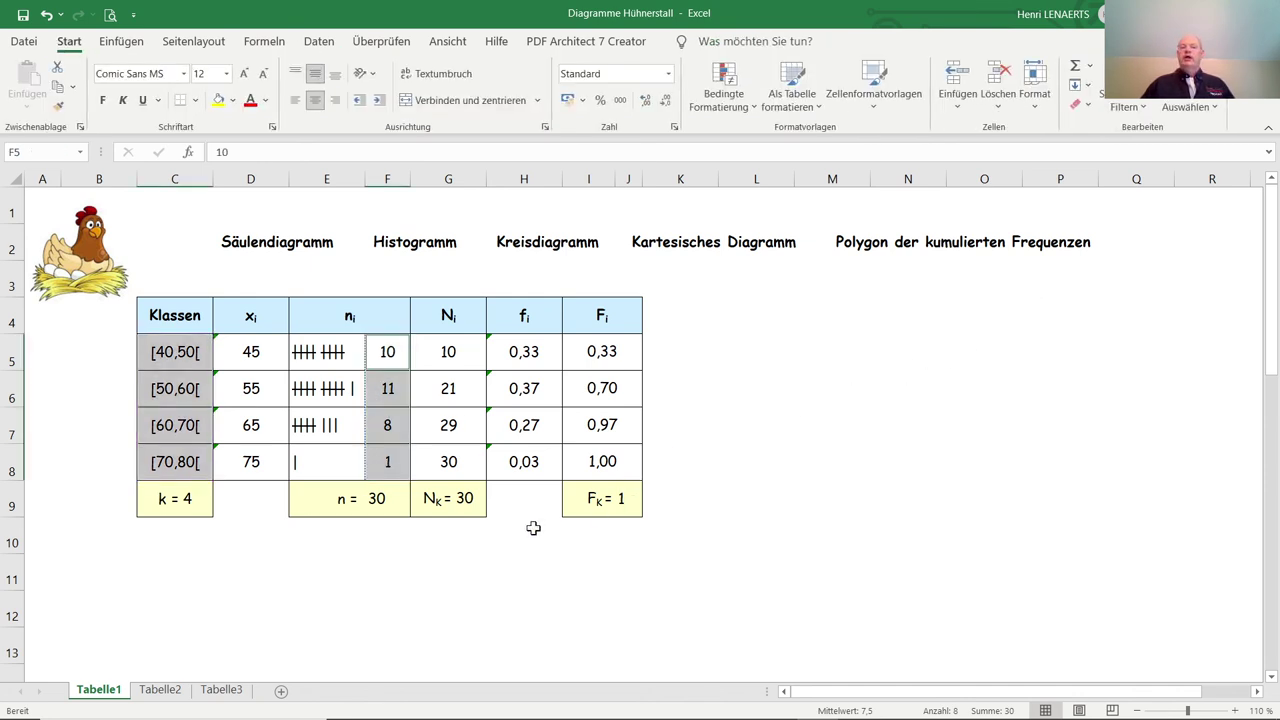
Insert a 2D pie chart of counts F5:F8 by midpoints D5:D8 beside the table, with a percentage-label style
left_click_drag(251, 346, 252, 460)
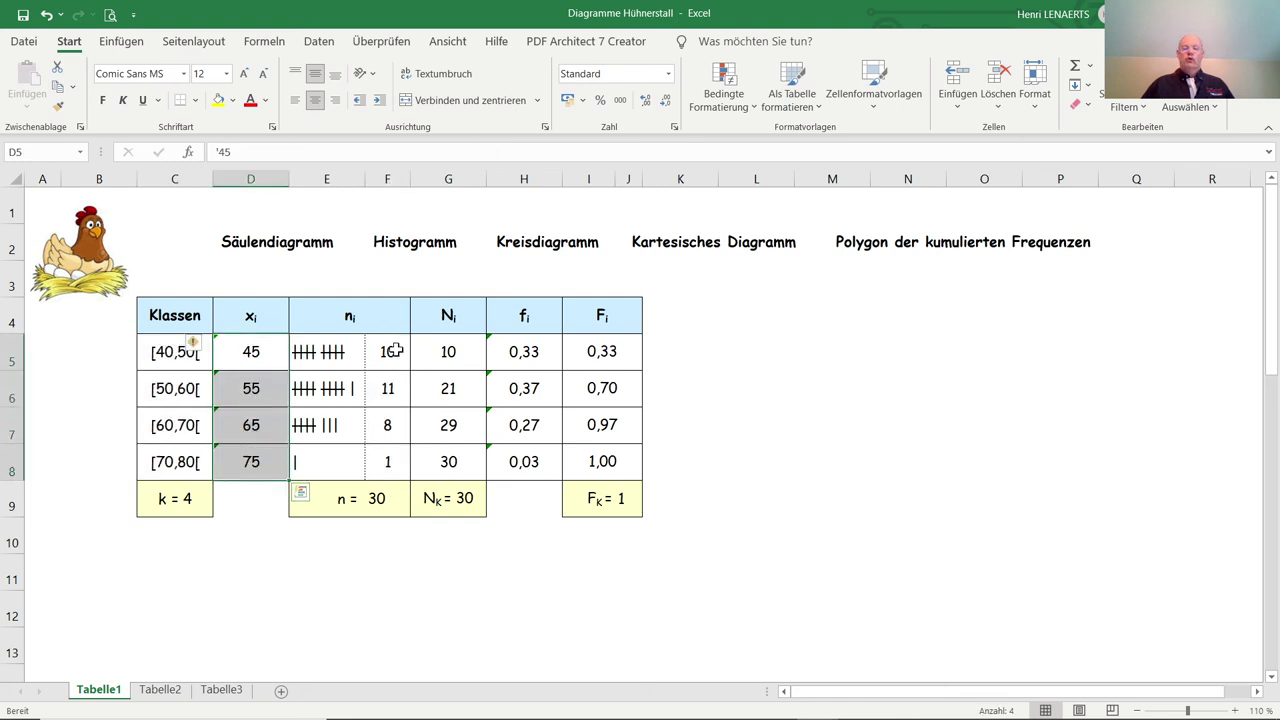
left_click_drag(393, 351, 387, 465, "ctrl")
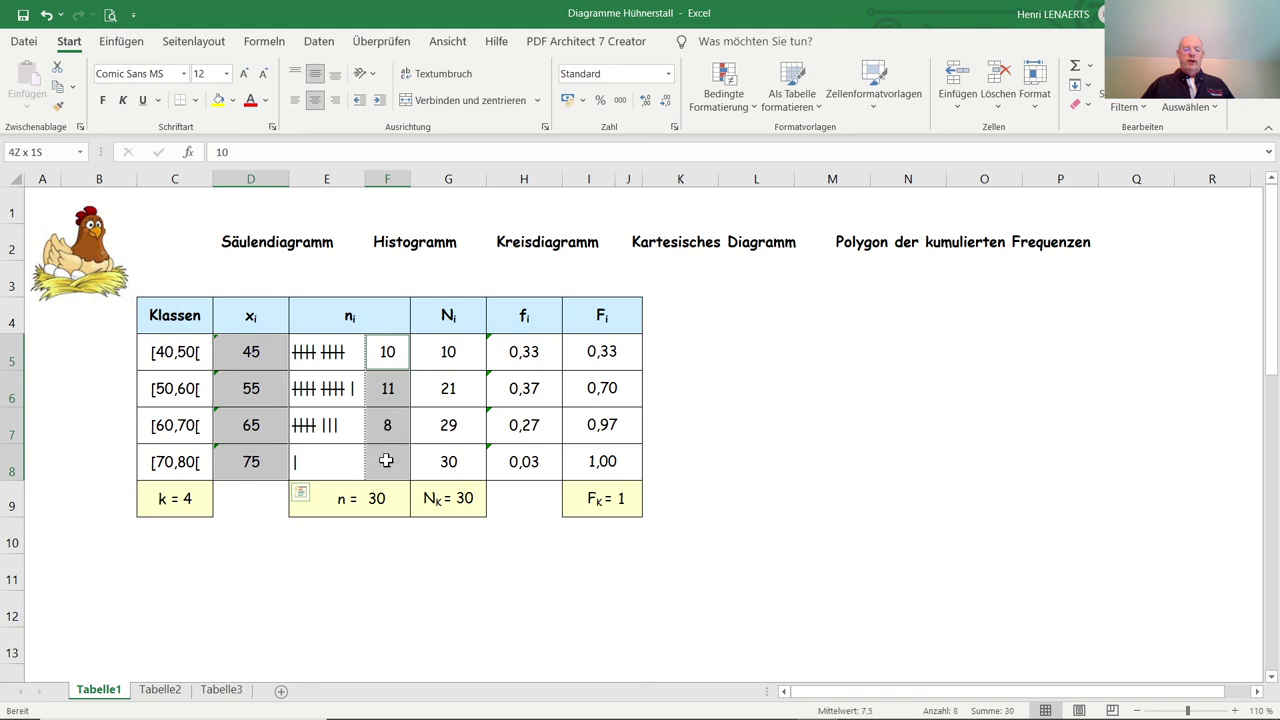
left_click(118, 41)
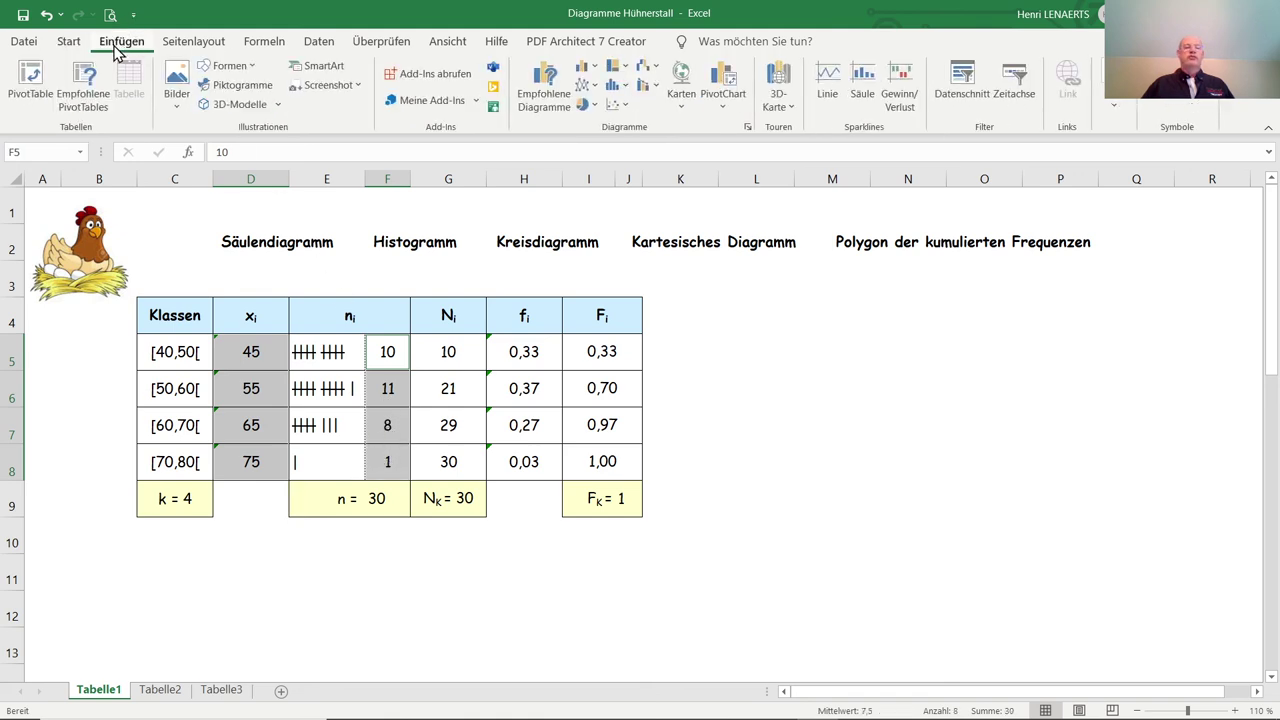
left_click(583, 106)
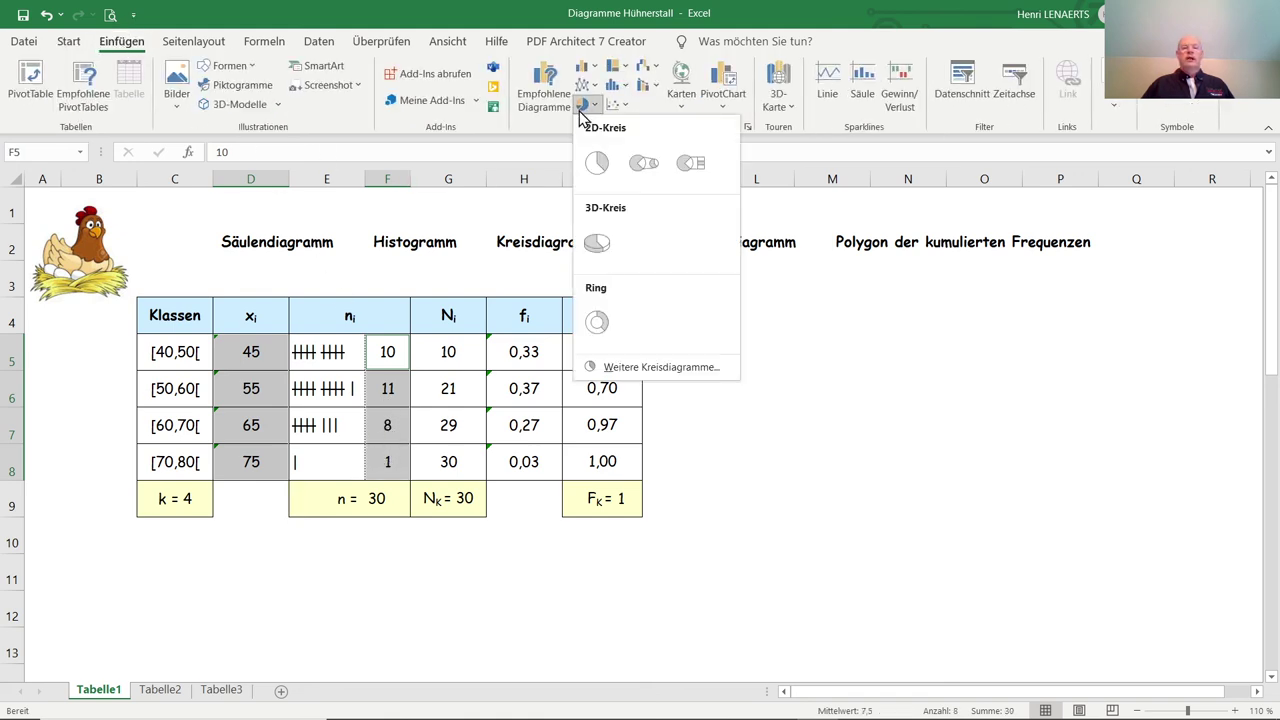
left_click(596, 162)
left_click_drag(766, 314, 1003, 314)
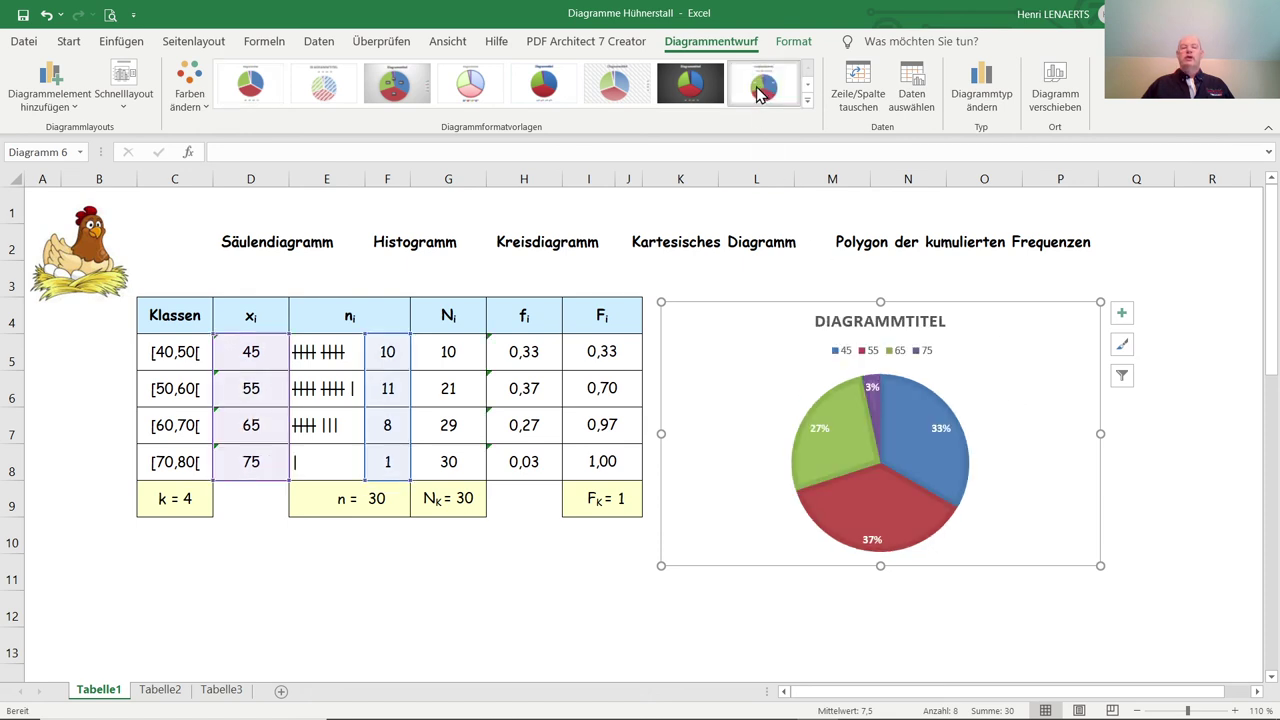
left_click(762, 90)
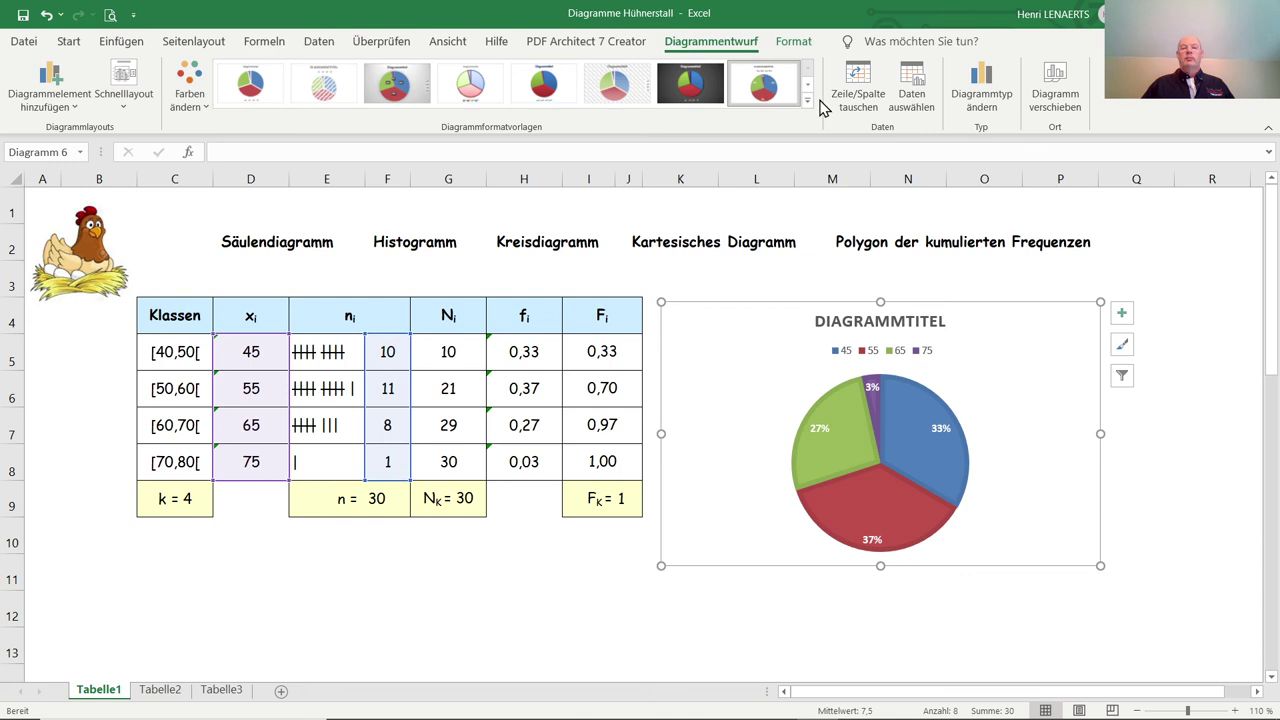
left_click(1195, 488)
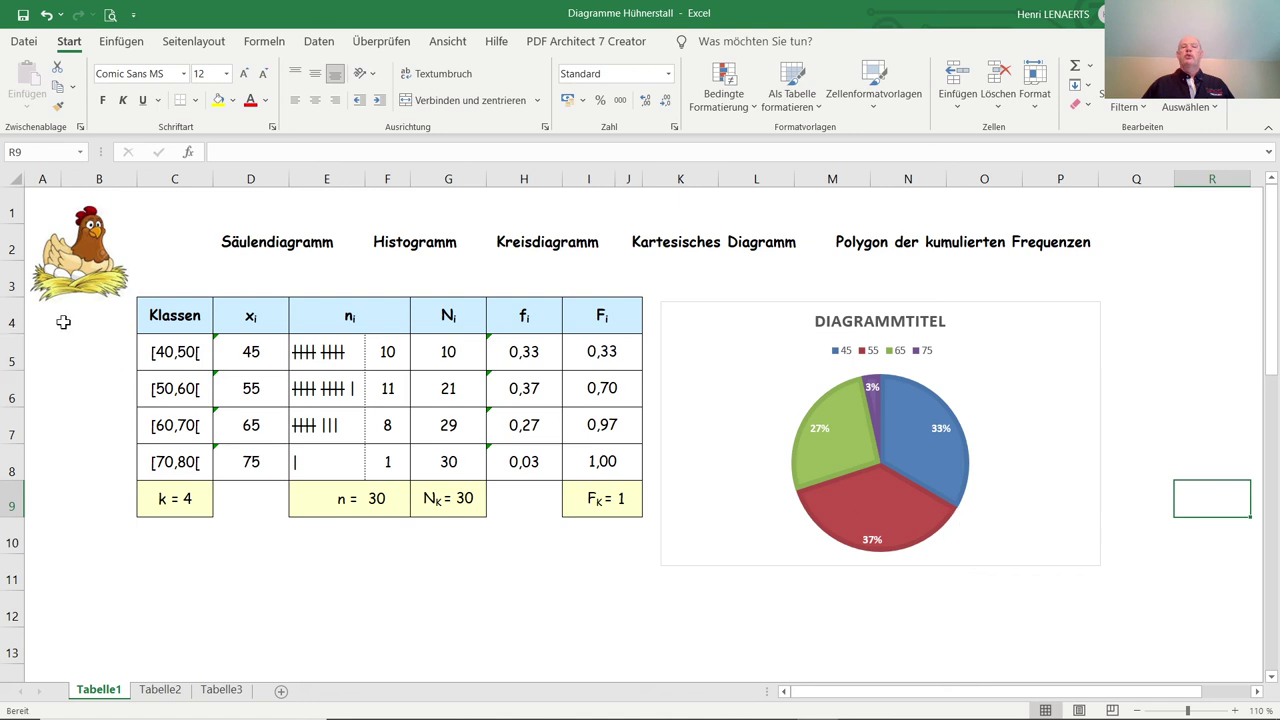
left_click(980, 306)
Replace the pie chart with a marked line chart of counts over midpoints 45–75, then delete it
key("Delete")
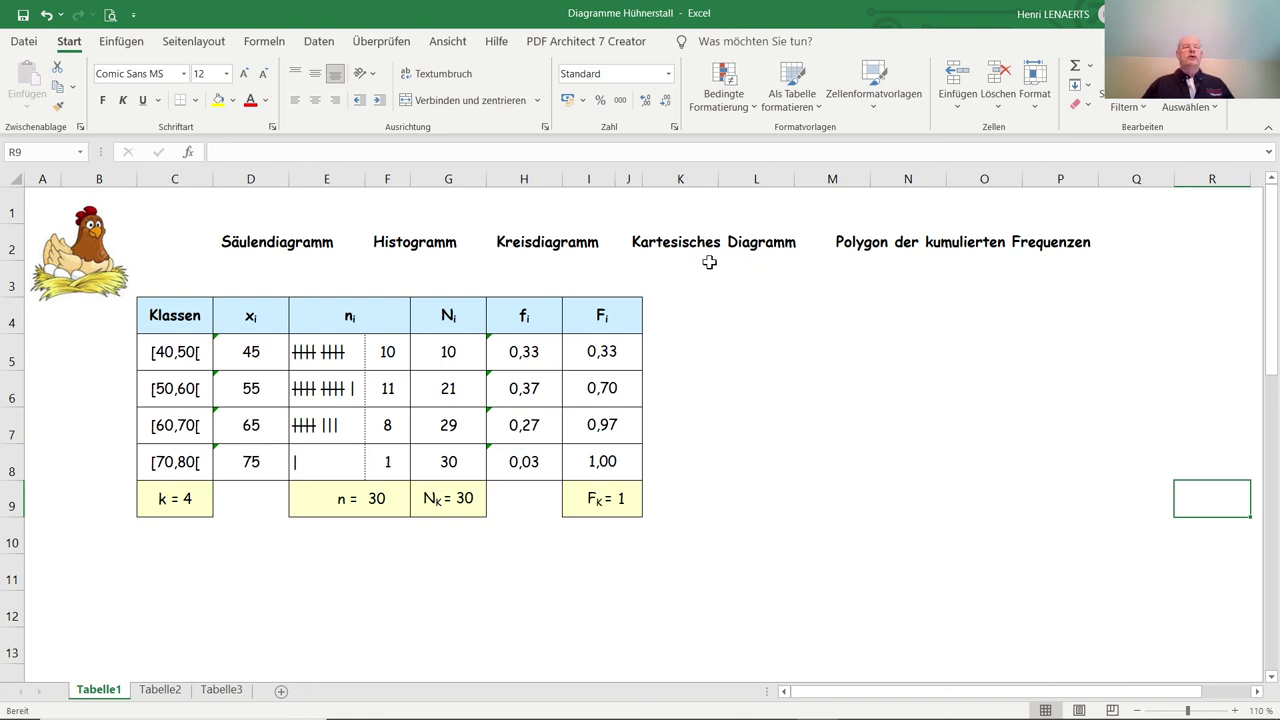
left_click_drag(240, 350, 250, 455)
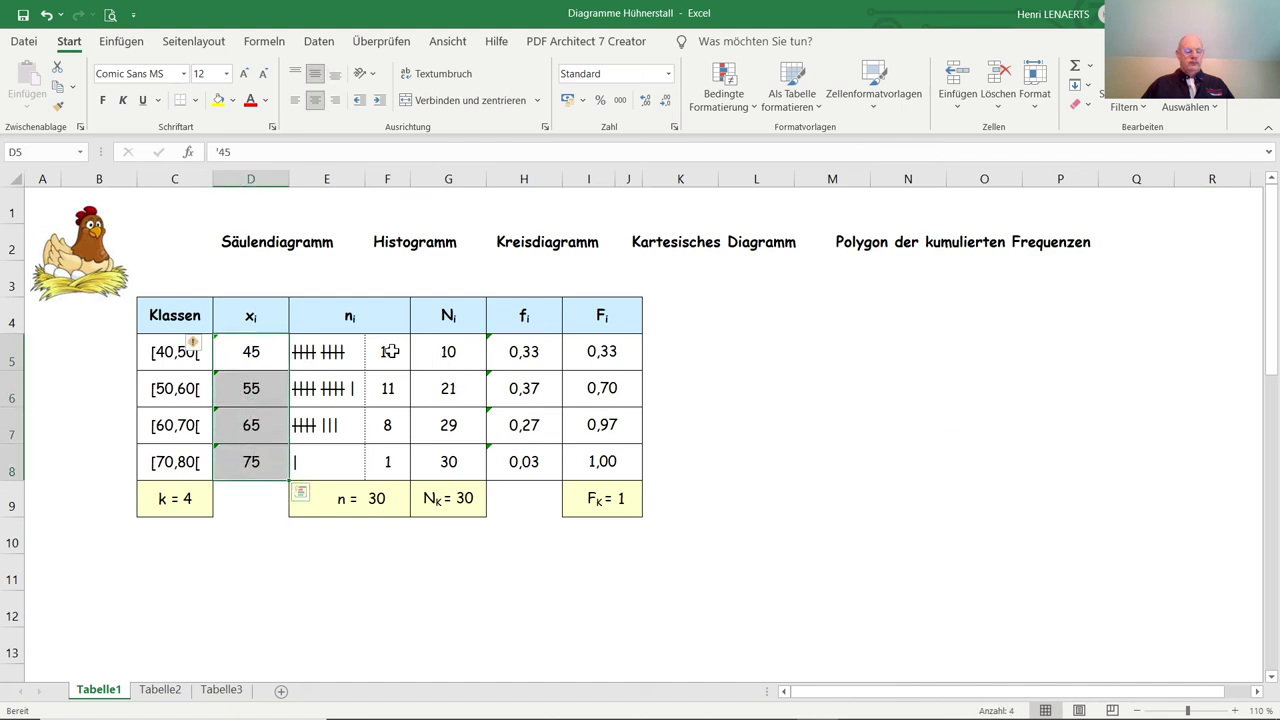
left_click_drag(390, 351, 397, 458, "ctrl")
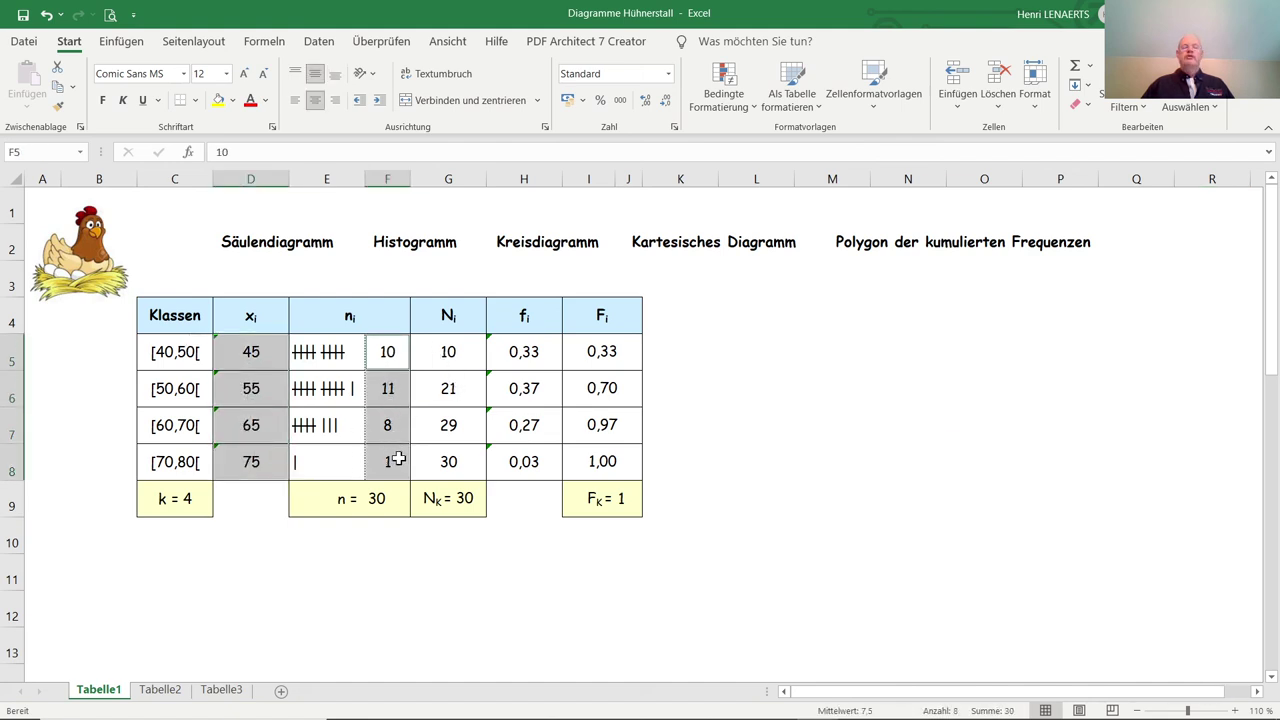
left_click(124, 45)
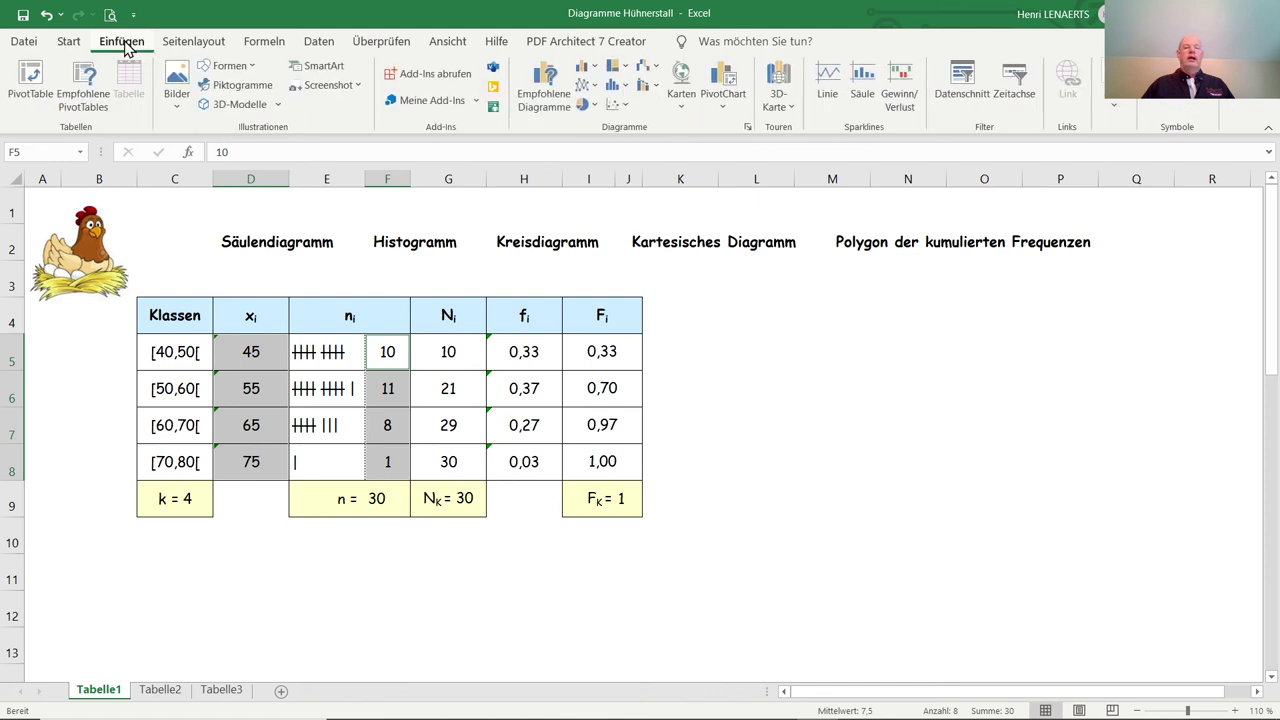
left_click(587, 92)
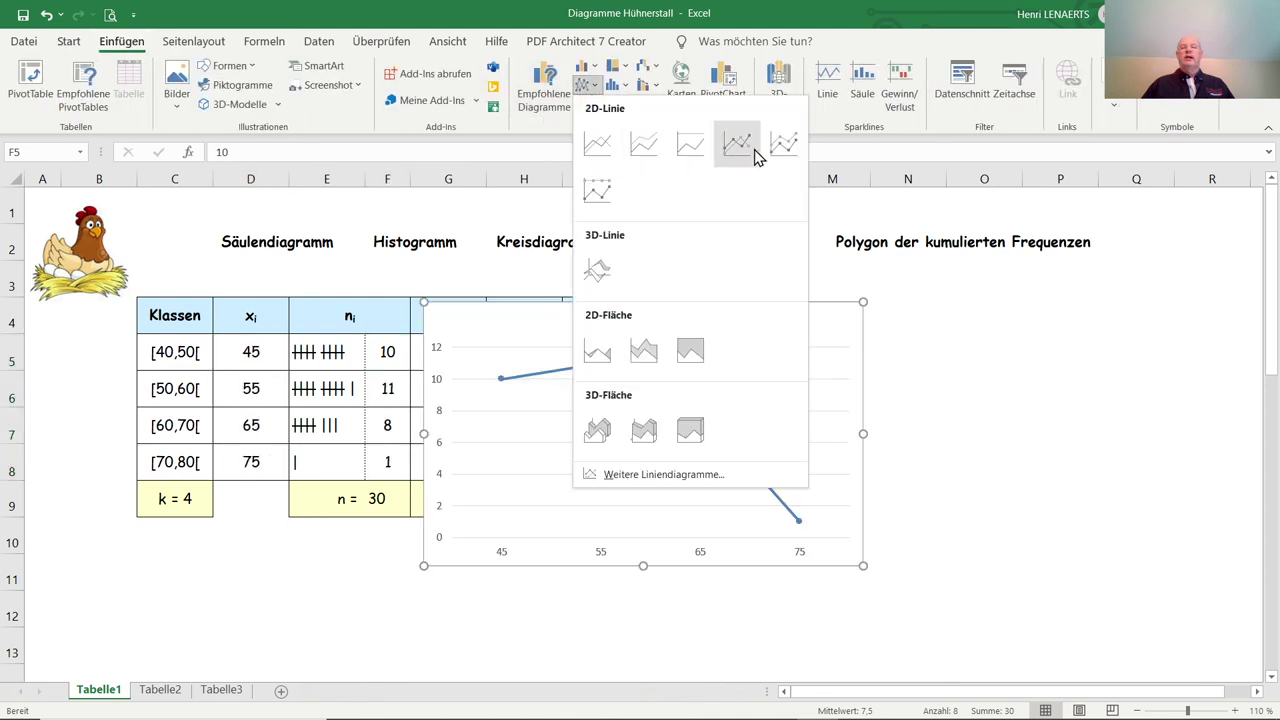
left_click(748, 148)
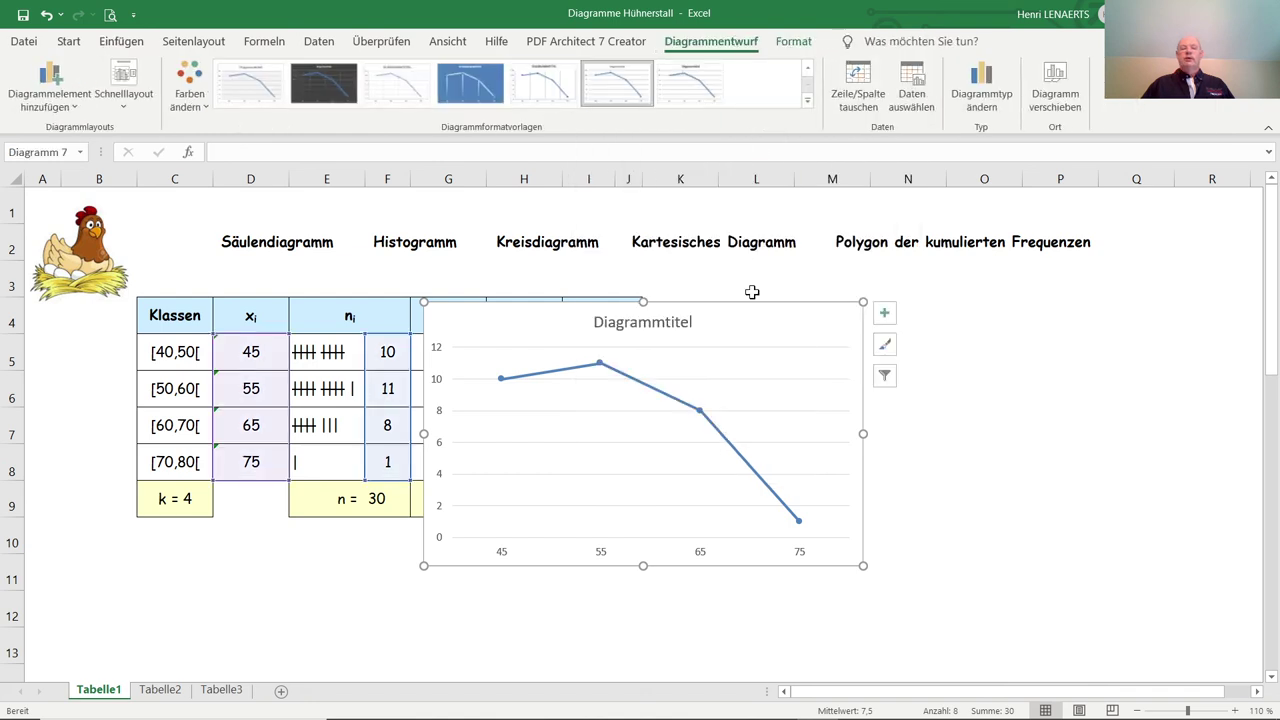
left_click_drag(758, 302, 1018, 300)
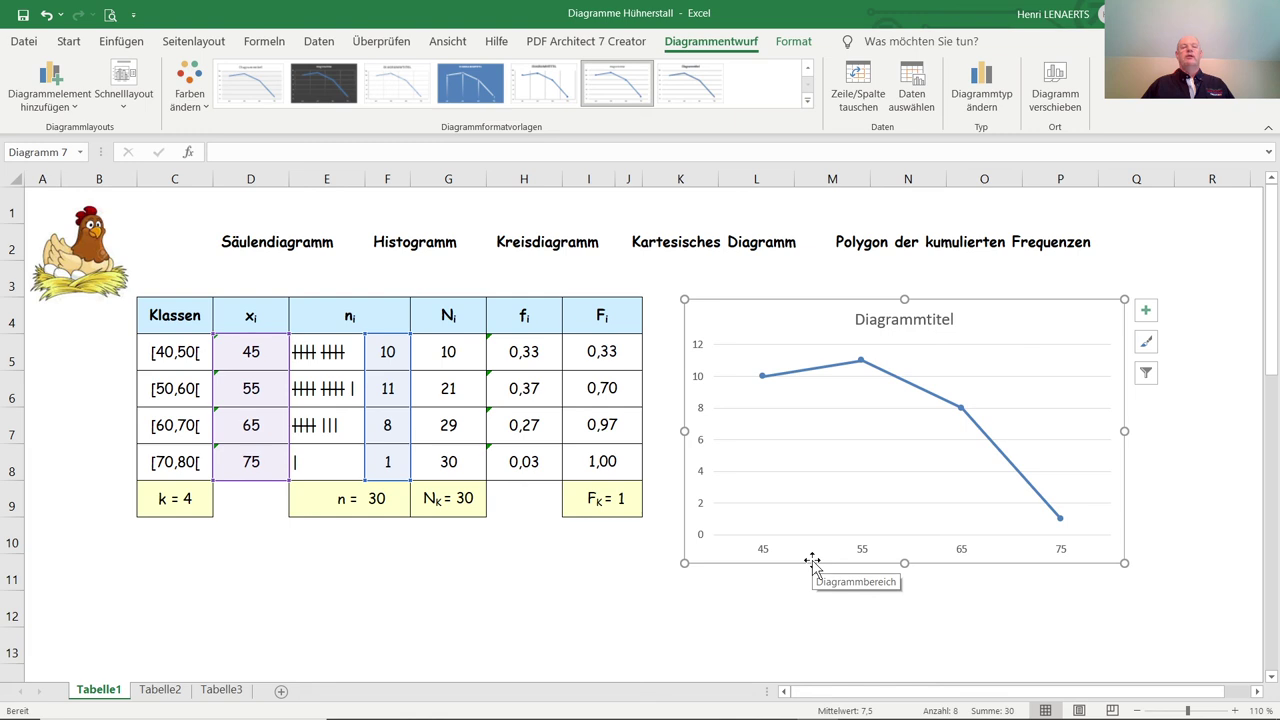
key("Delete")
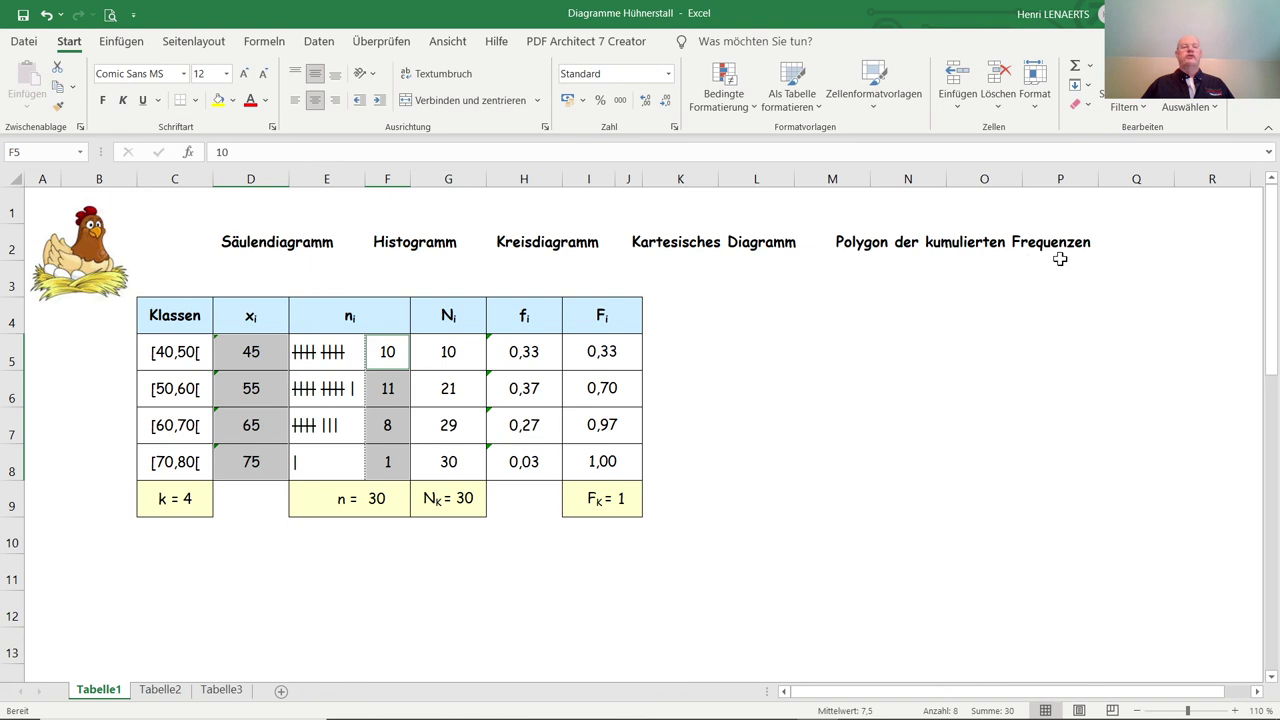
Insert a marked line chart of cumulative frequencies I5:I8 over midpoints D5:D8, placed right of the table
left_click(988, 305)
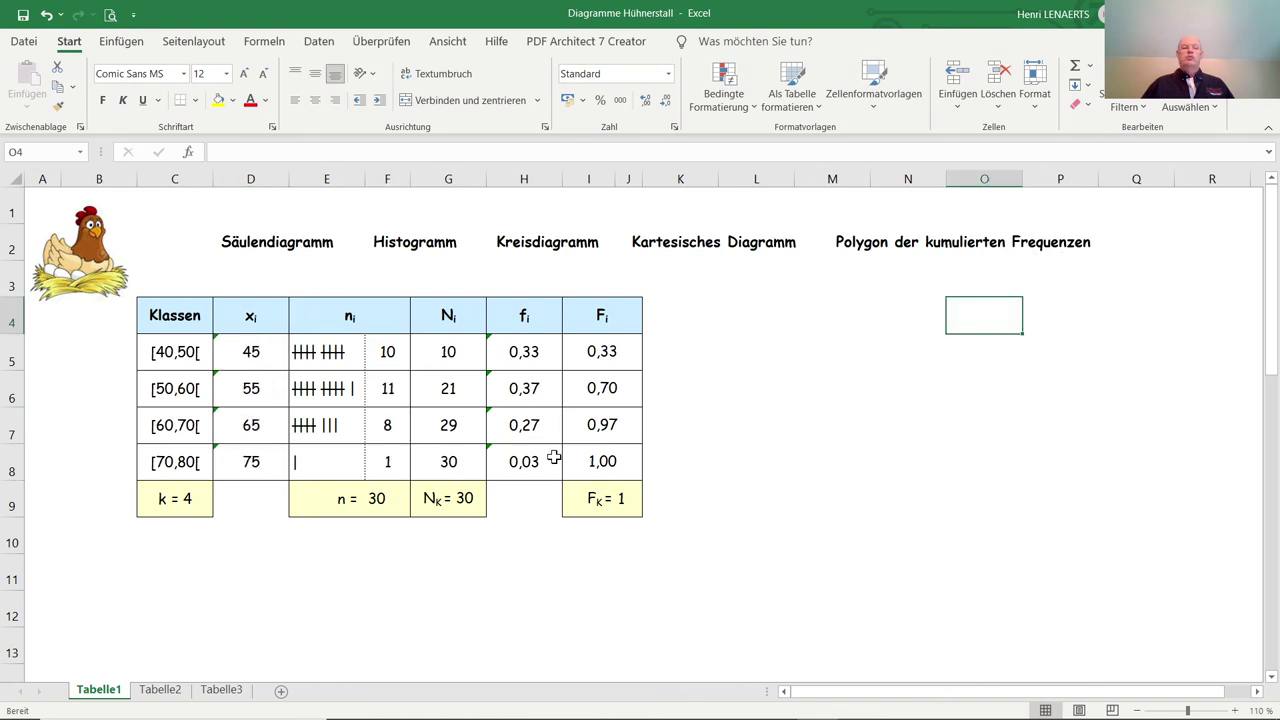
left_click_drag(255, 367, 251, 460)
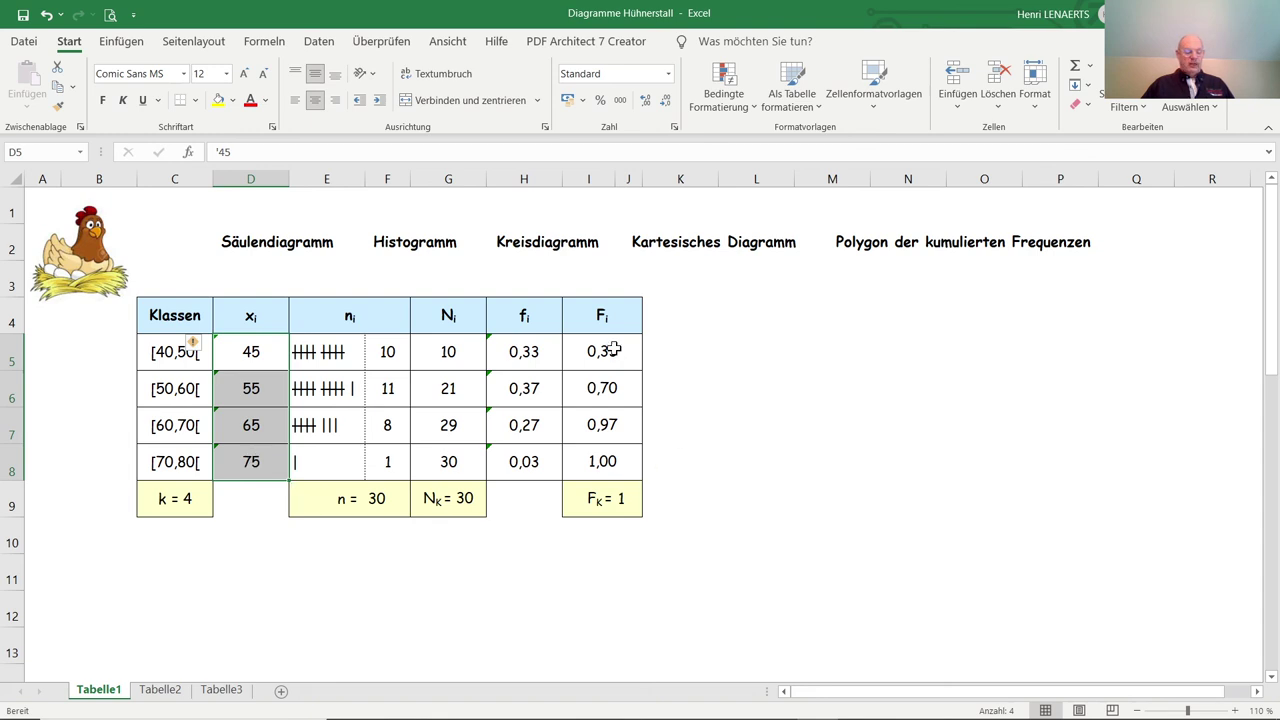
left_click_drag(614, 349, 614, 468)
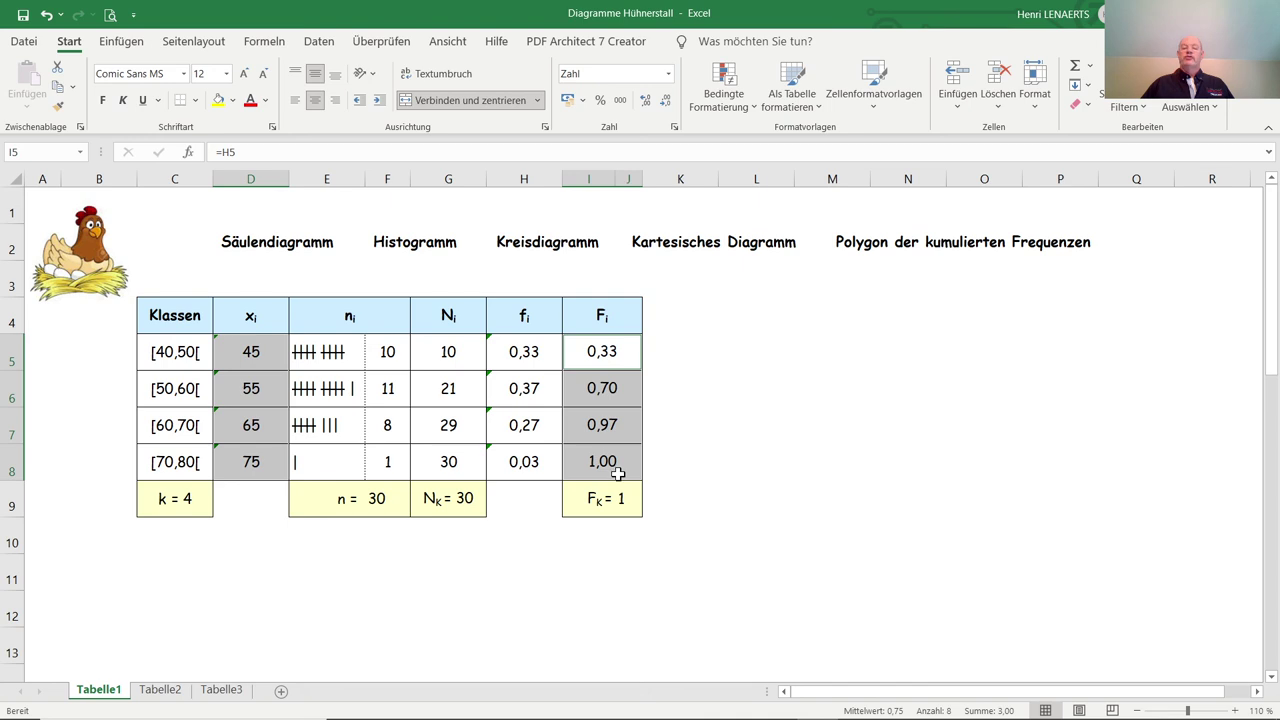
left_click(120, 44)
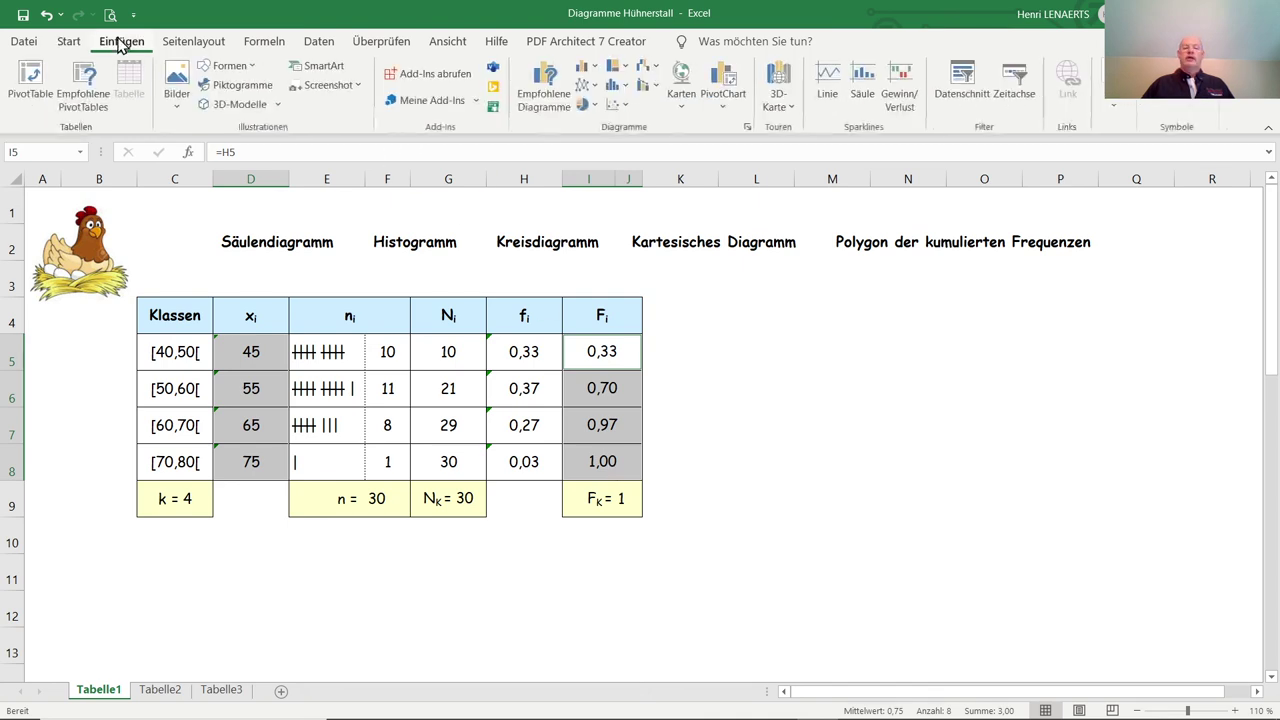
left_click(585, 90)
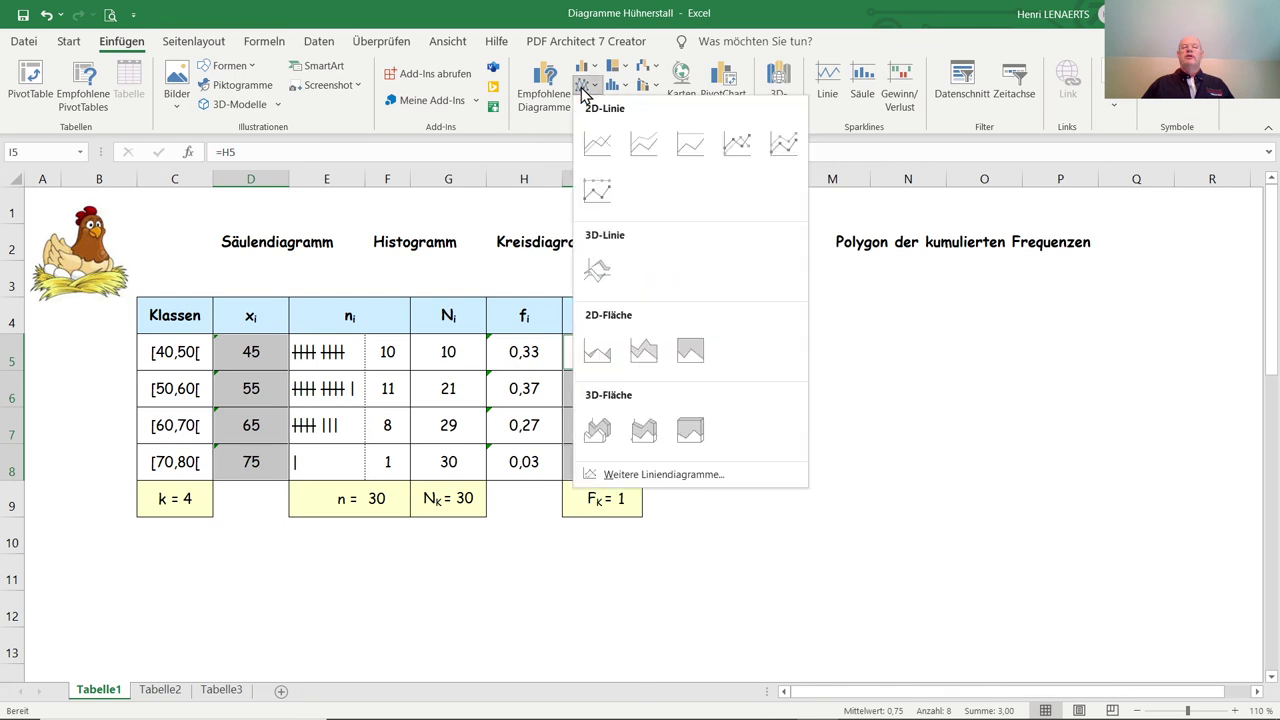
left_click(741, 146)
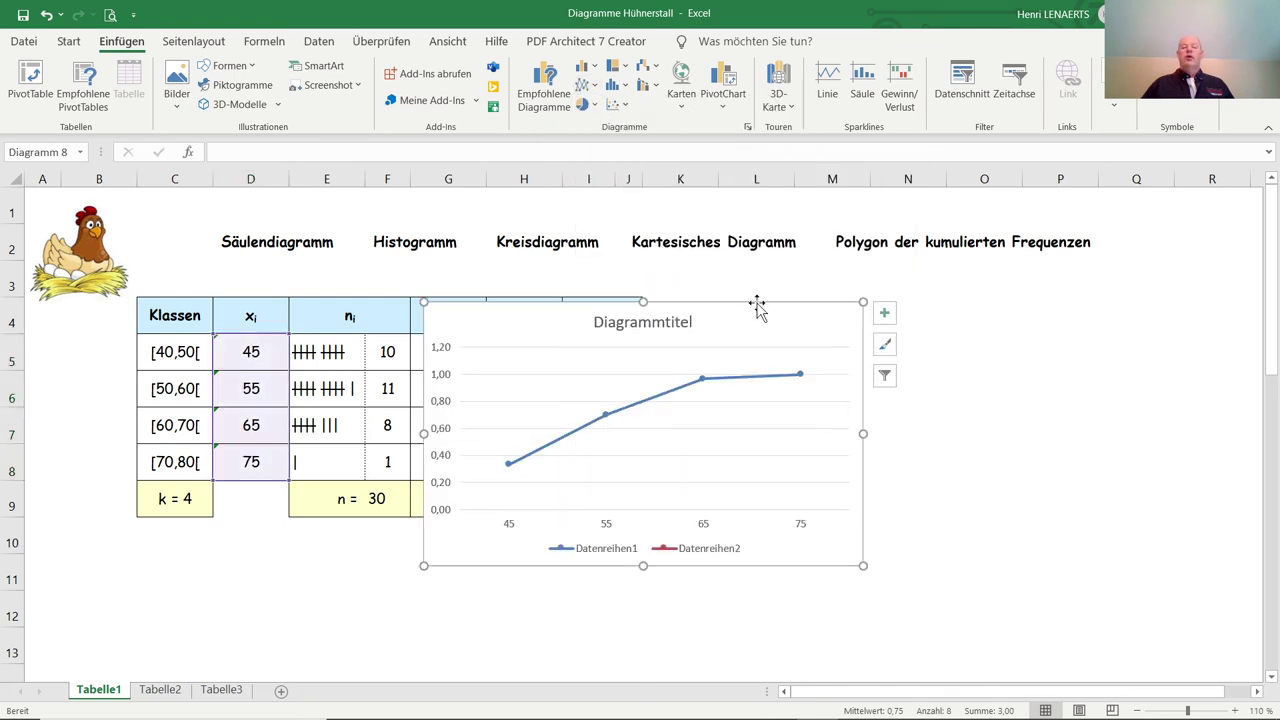
left_click_drag(757, 308, 1010, 305)
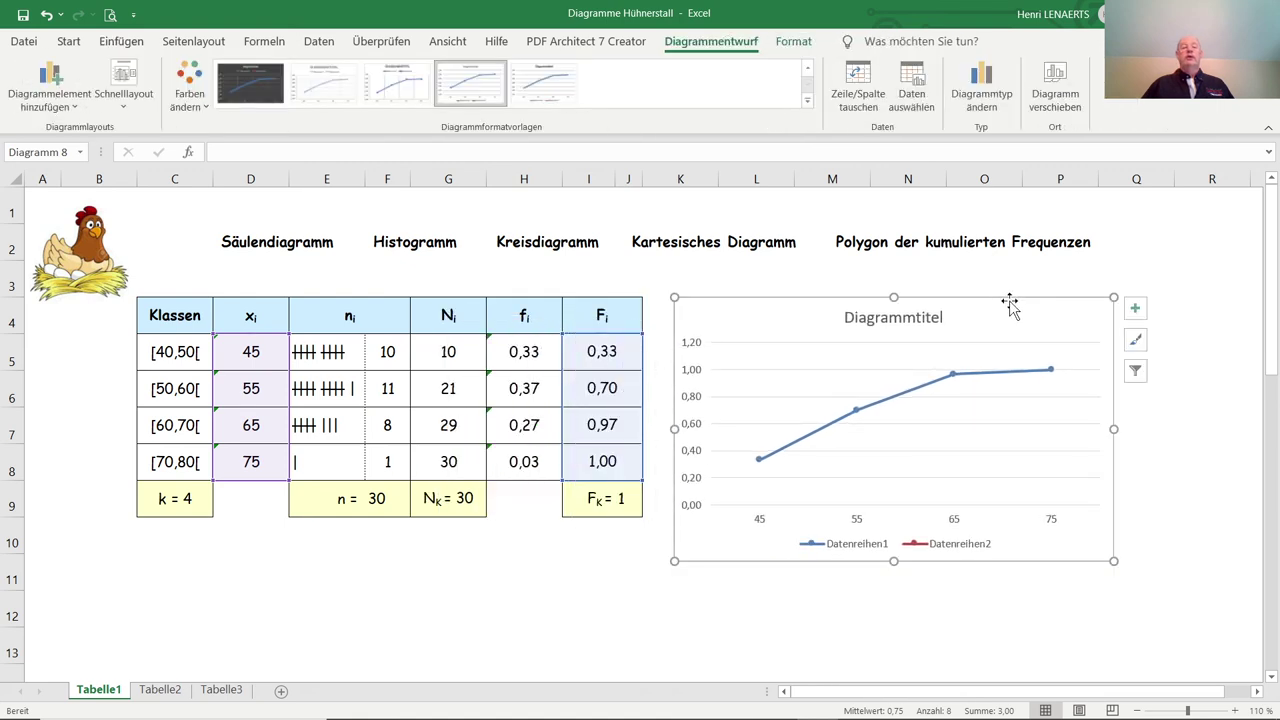